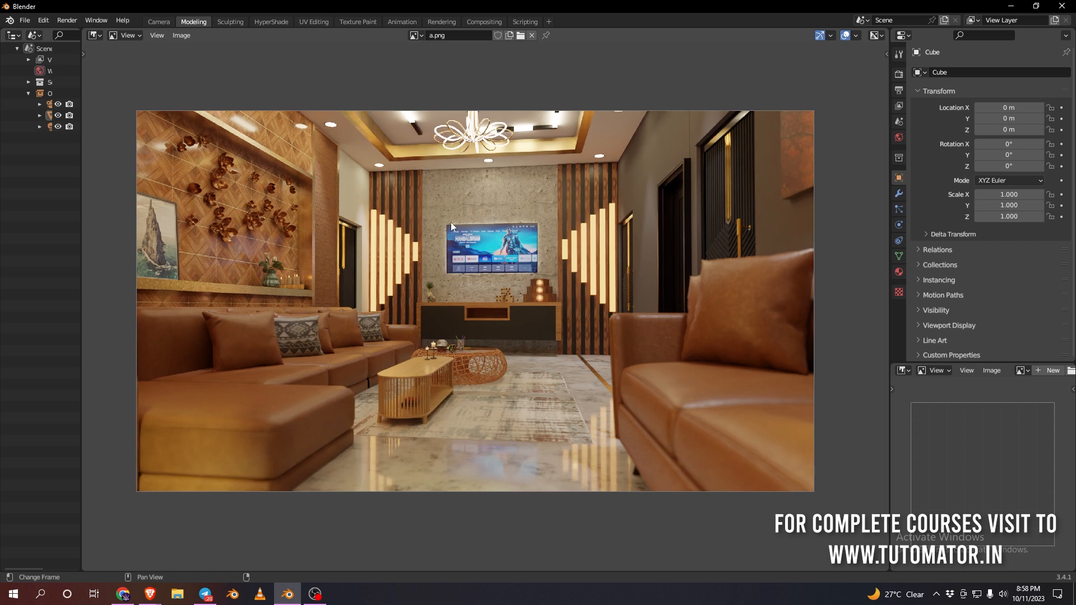
Review the living room renders b.png, c.png, d.png and a.png one after another in the image editor
left_click(415, 36)
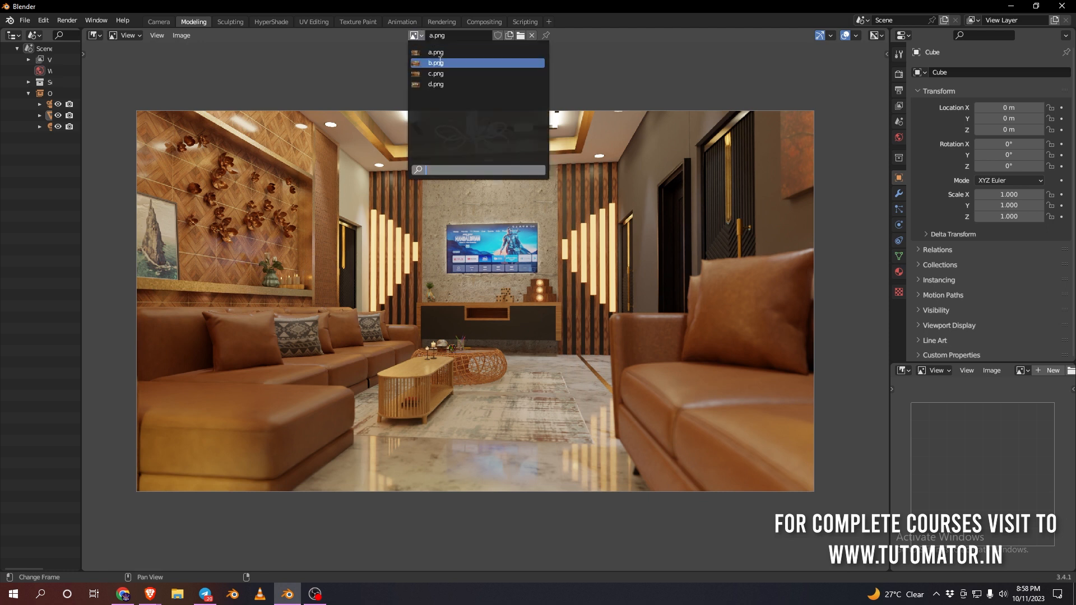
left_click(442, 63)
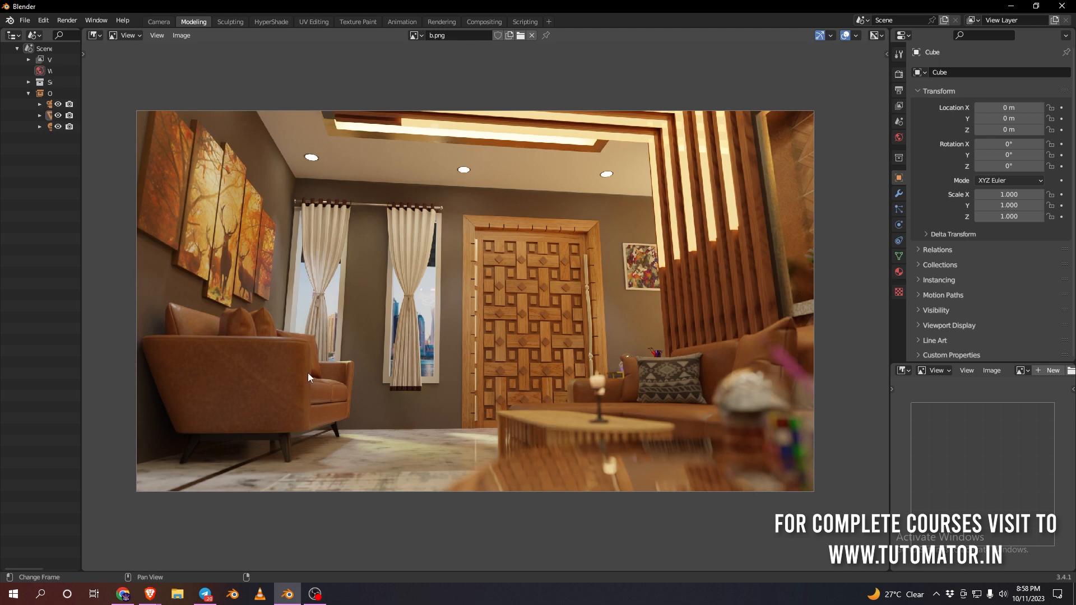
left_click(417, 35)
left_click(440, 76)
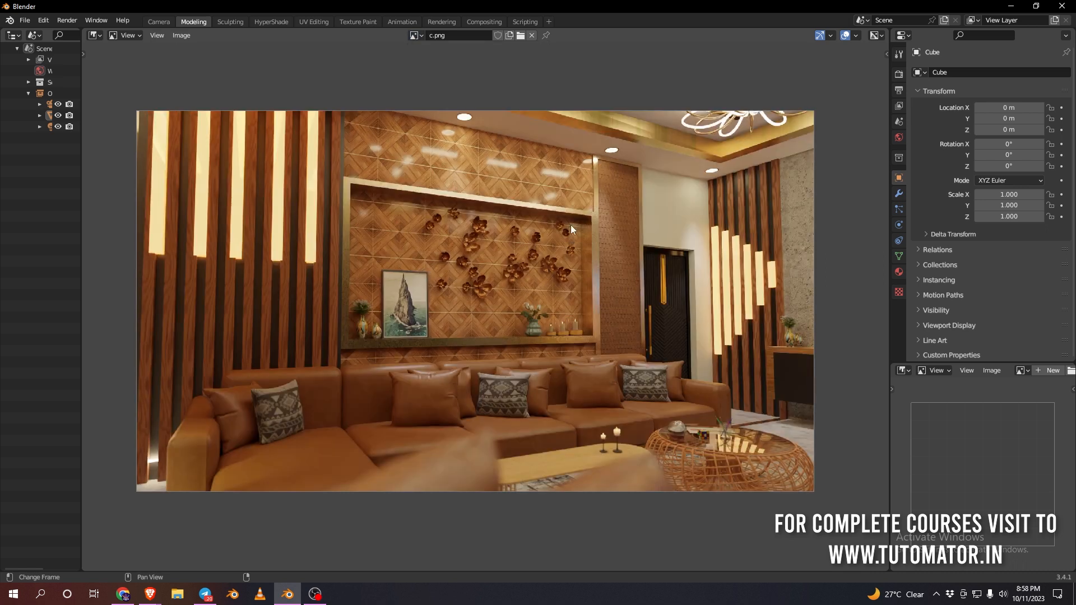
left_click(415, 35)
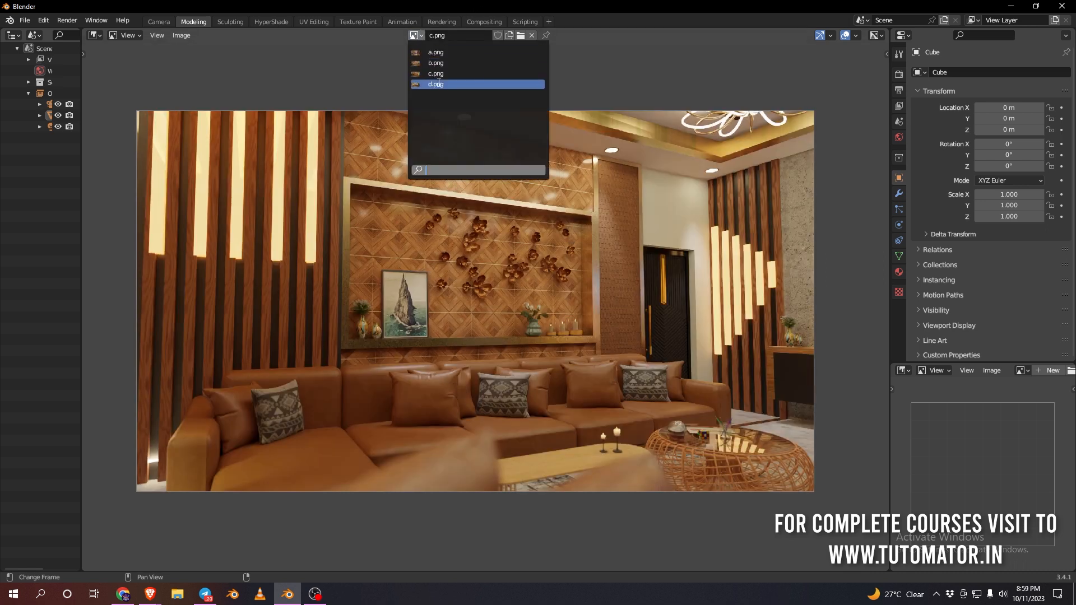
left_click(437, 84)
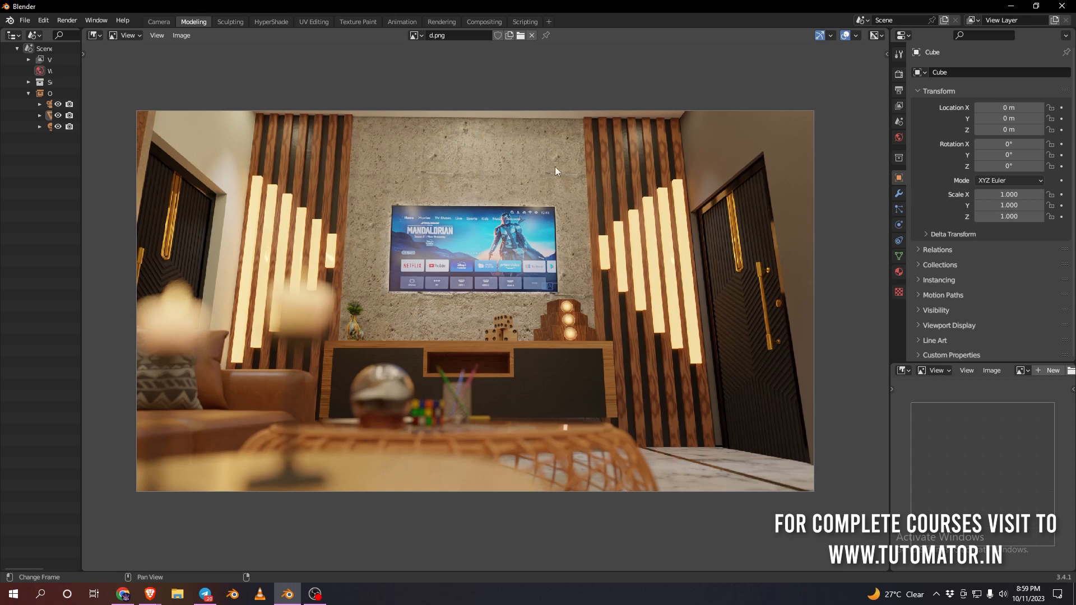
left_click(423, 36)
left_click(459, 54)
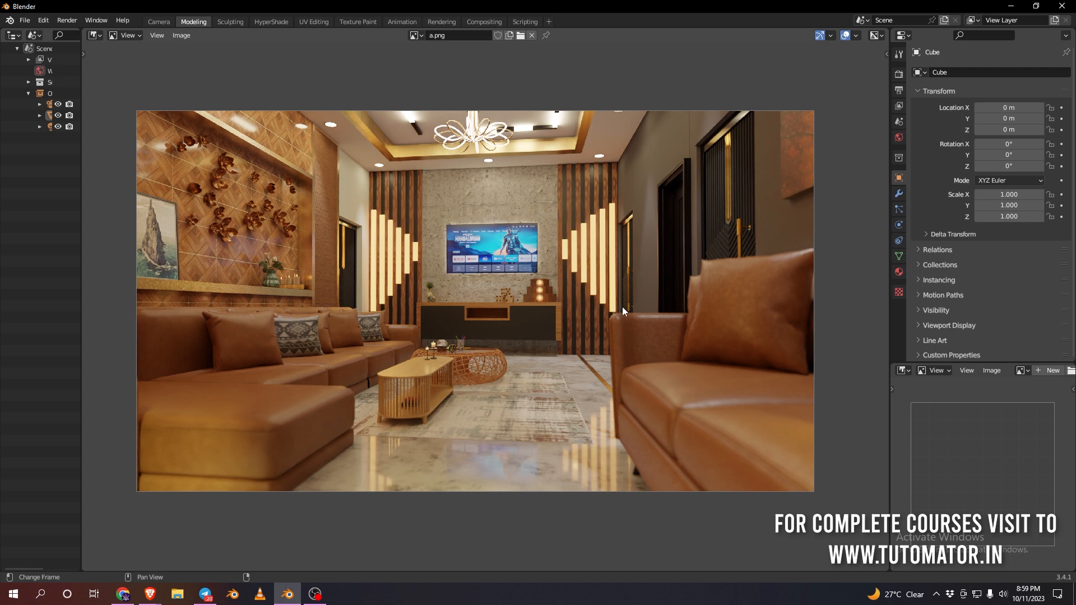
Display the c.png render and examine its wall niche and sofa area up close
left_click(421, 35)
left_click(438, 71)
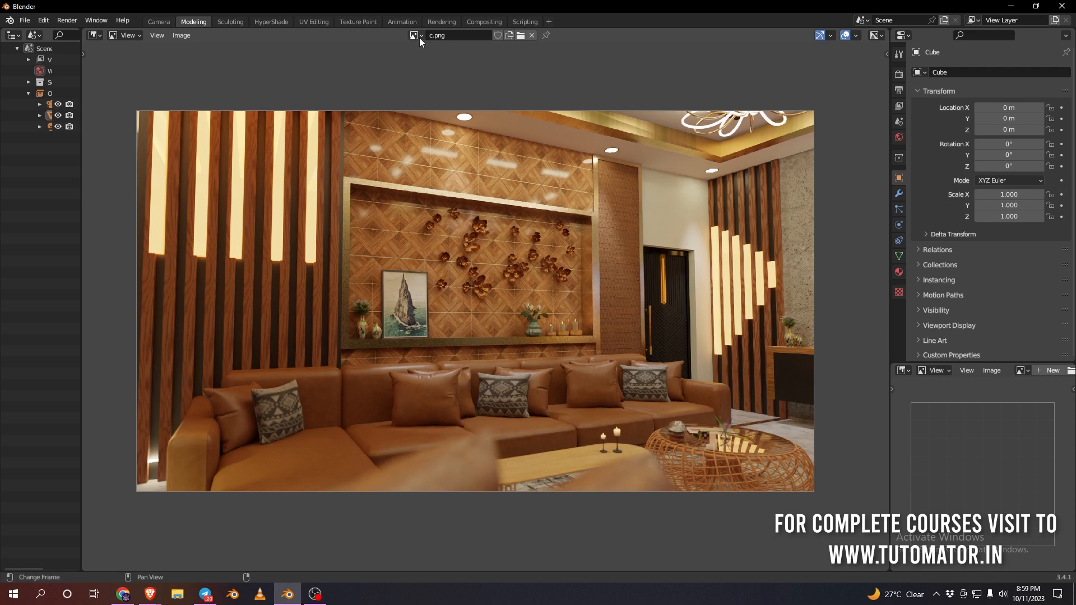
scroll(571, 196, "up", 3)
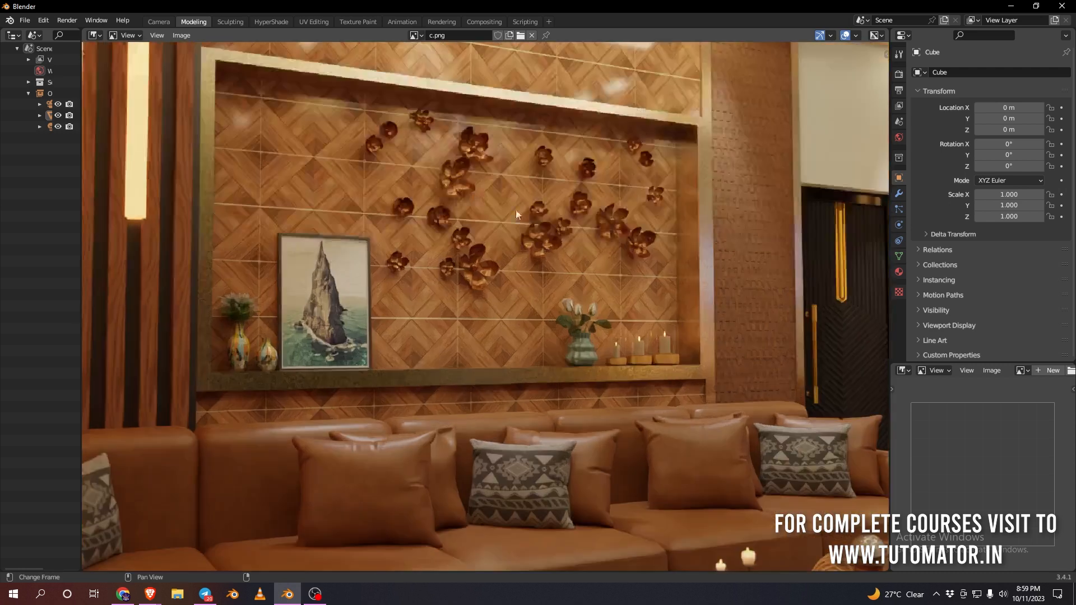
scroll(379, 275, "down", 2)
scroll(553, 298, "down", 2)
scroll(539, 339, "up", 2)
scroll(761, 269, "down", 1)
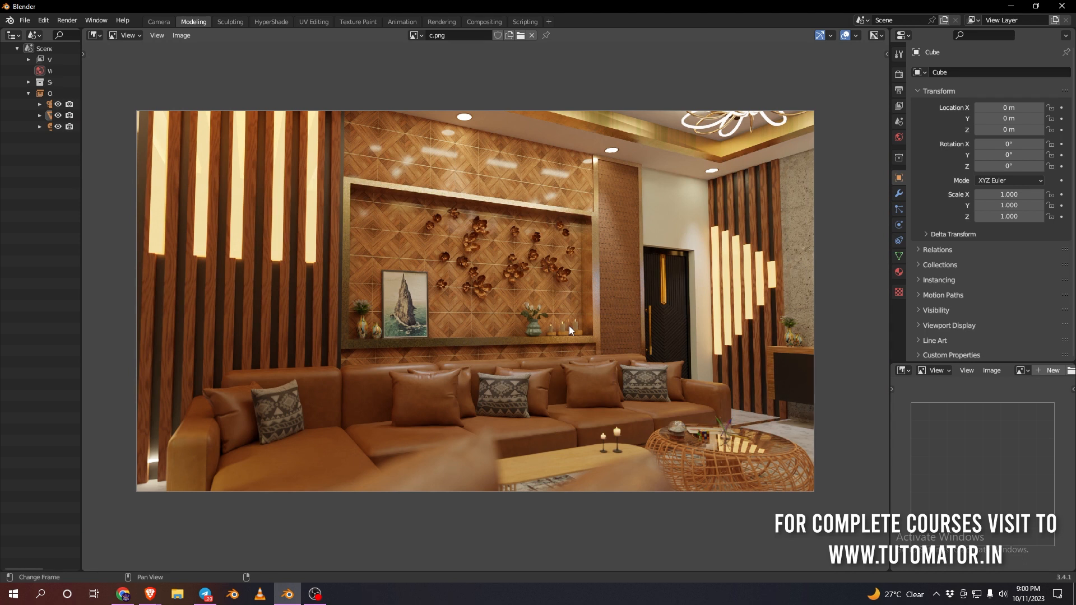
scroll(570, 325, "up", 1)
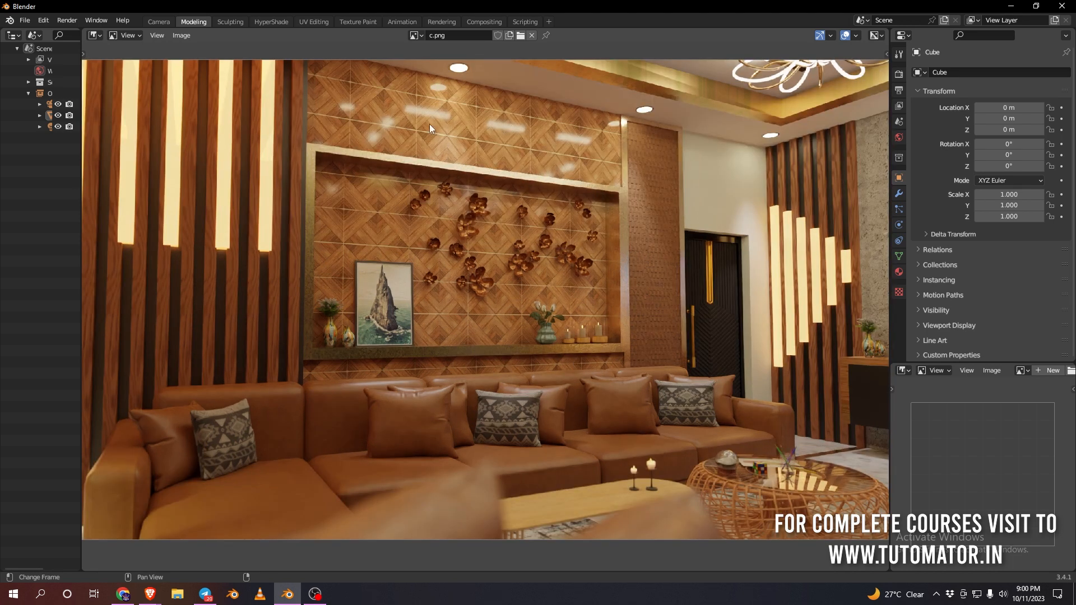
Display the d.png render and examine the TV wall
left_click(421, 35)
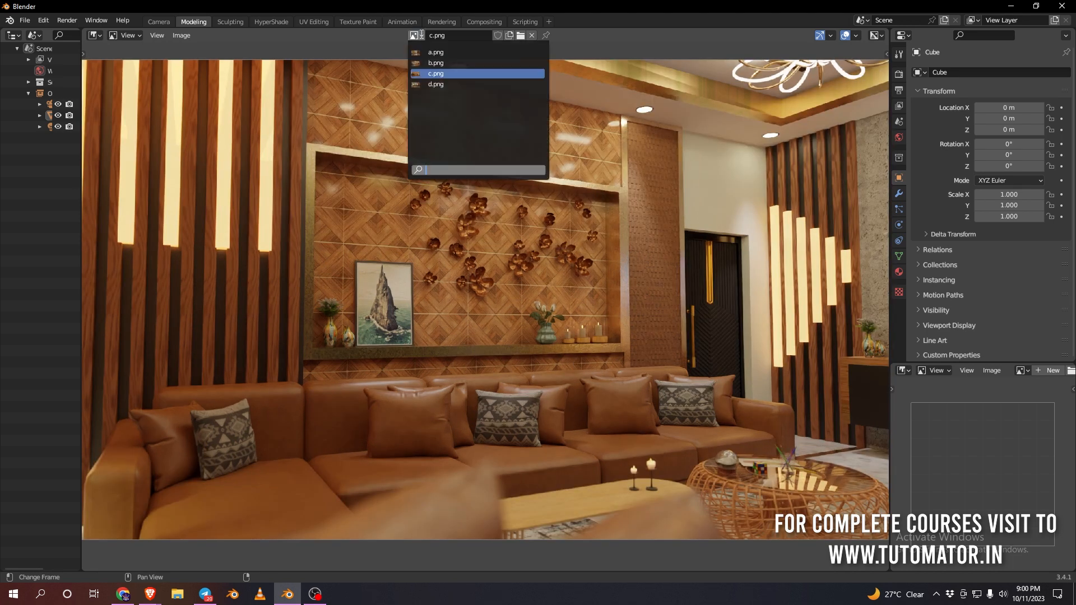
left_click(425, 83)
scroll(436, 256, "down", 2)
scroll(436, 257, "up", 1)
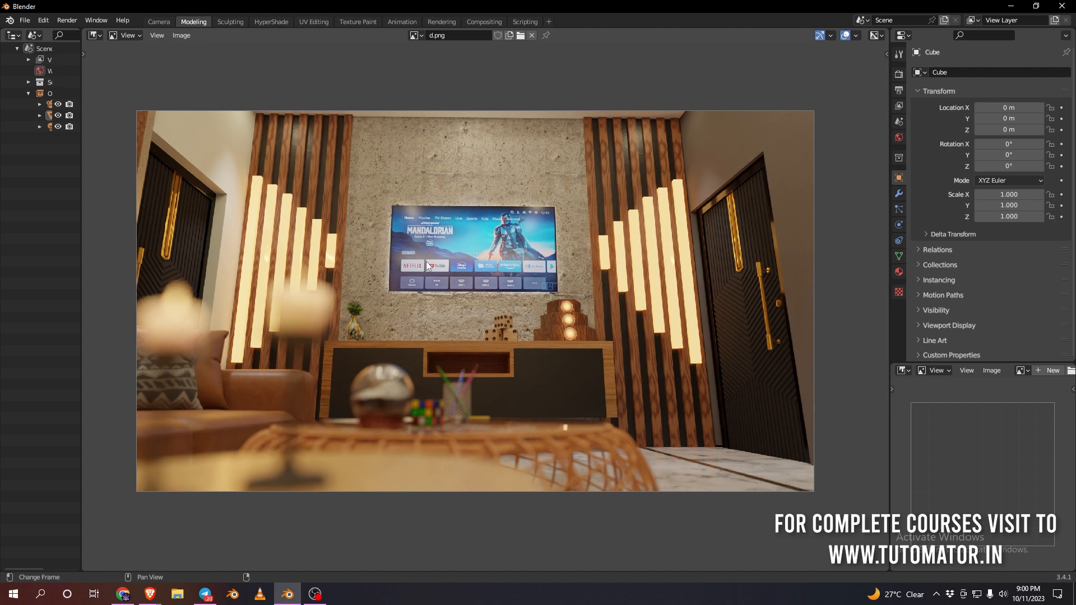
scroll(511, 353, "down", 1)
scroll(511, 353, "up", 1)
Switch to Chrome, view the course list on tutomator.in, and minimize the browser to return to Blender
left_click(129, 595)
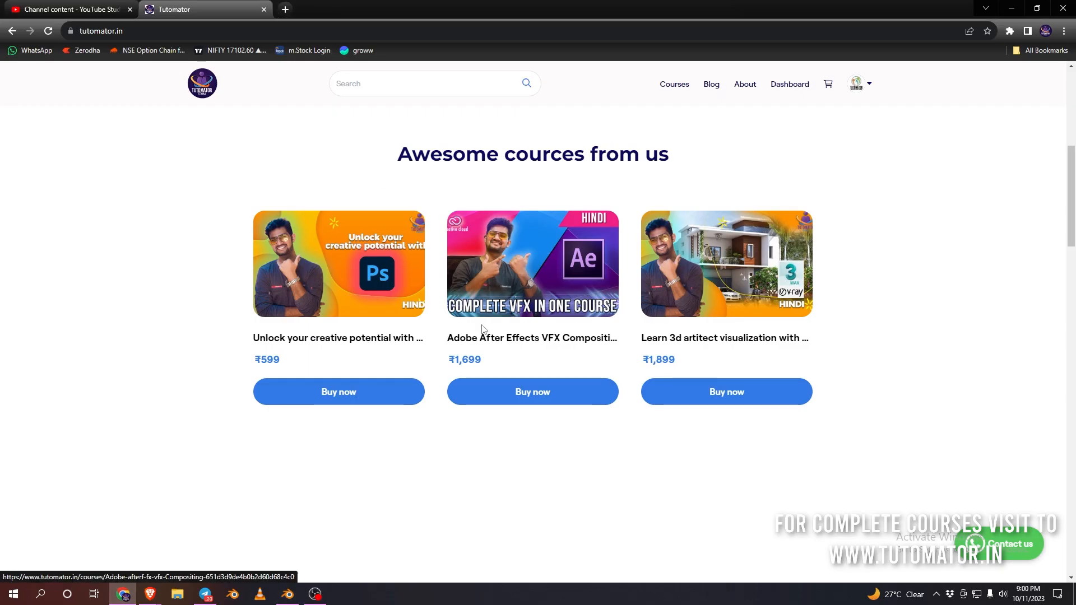
scroll(482, 331, "up", 7)
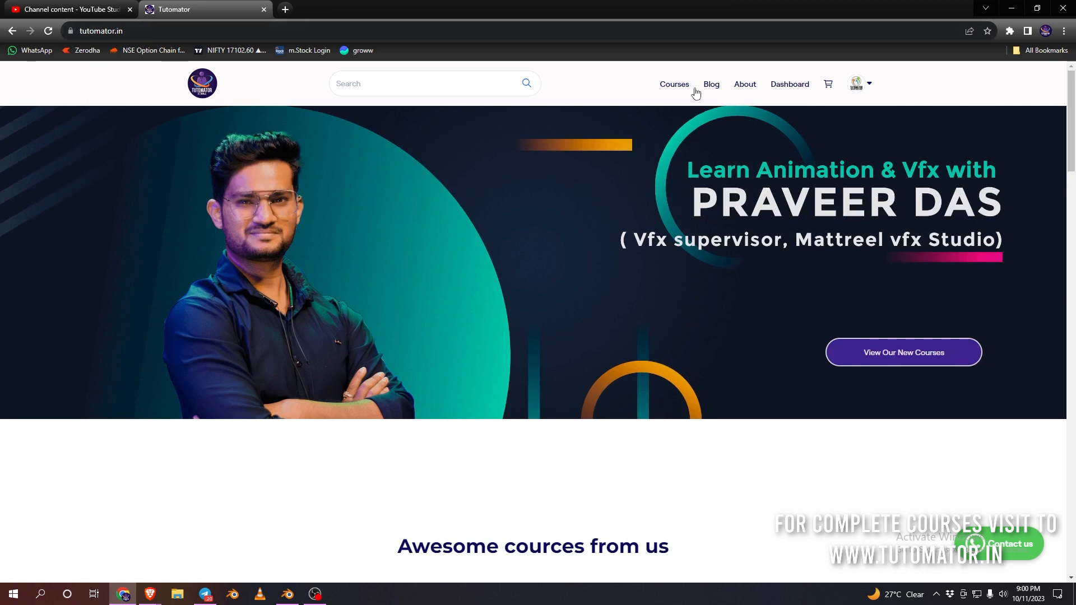
left_click(674, 85)
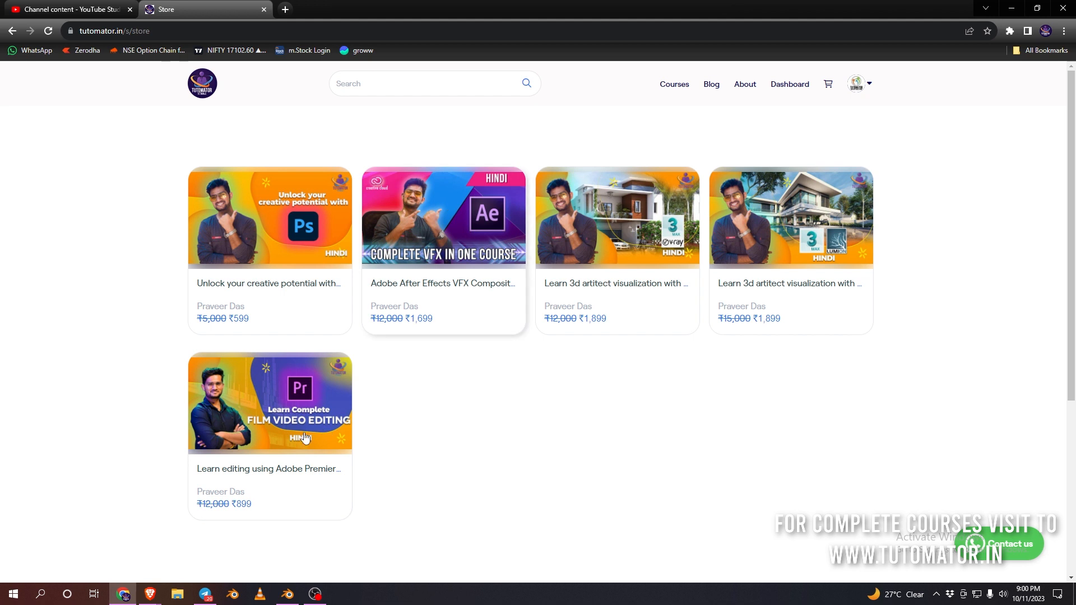
left_click(1012, 8)
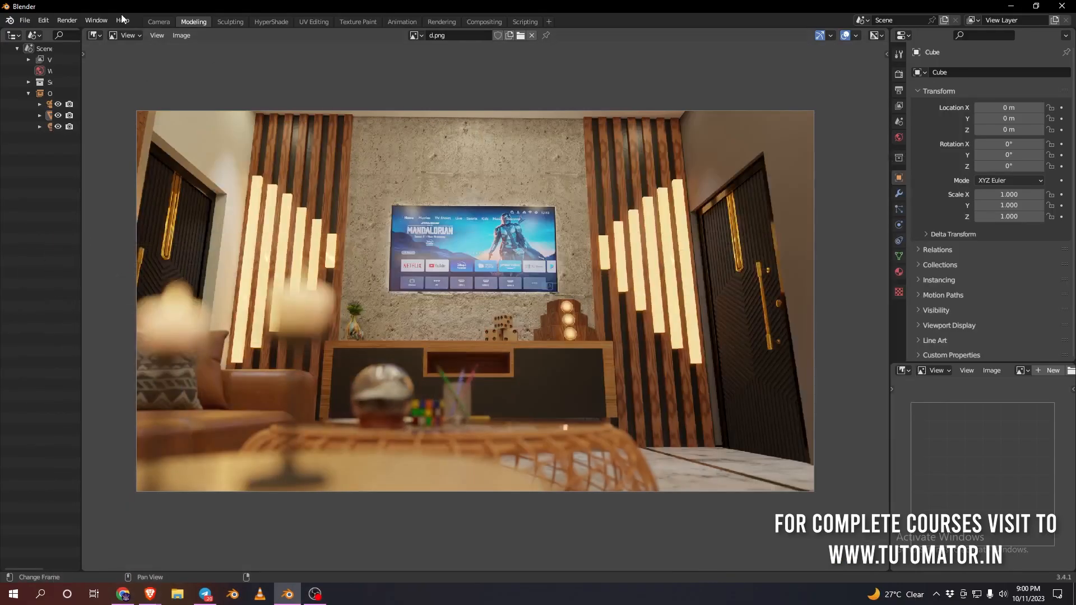
Start a new file with the default scene
left_click(27, 22)
mouse_move(50, 32)
left_click(175, 31)
left_click(559, 317)
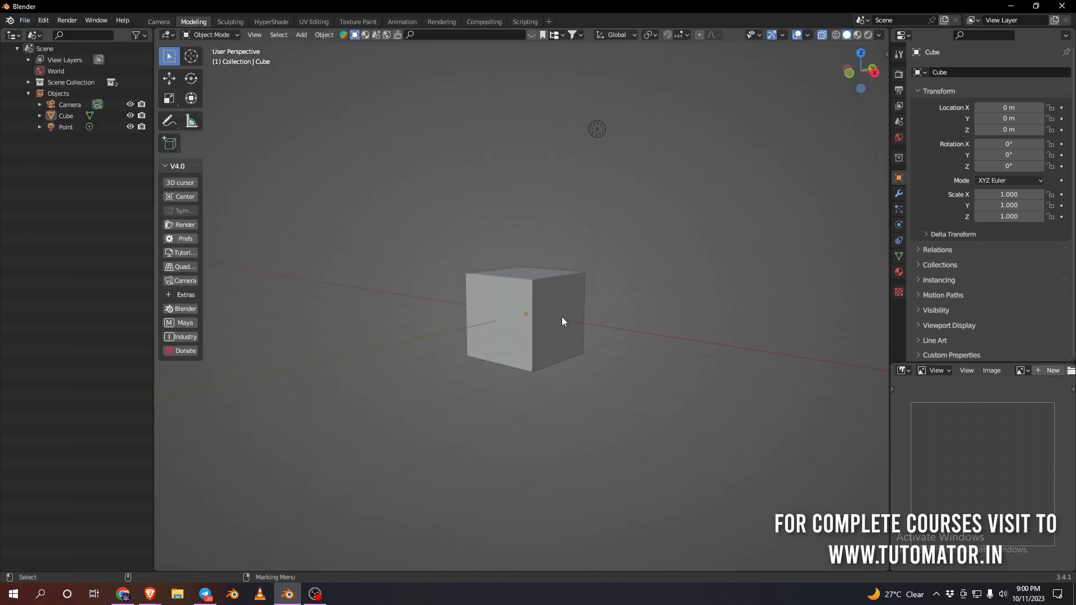
Delete the default cube, light and camera from the scene
scroll(617, 283, "down", 6)
scroll(610, 264, "up", 3)
left_click_drag(627, 178, 450, 348)
key("Delete")
left_click(373, 351)
key("Delete")
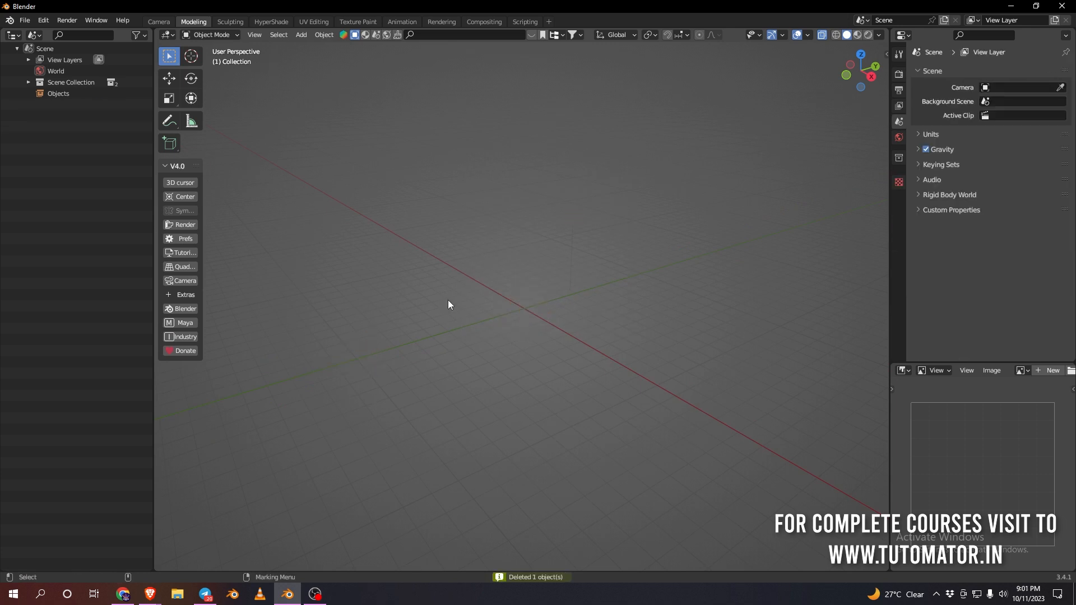
Add a camera to the empty scene and set its lens type to Orthographic
middle_click_drag(526, 252, 552, 289)
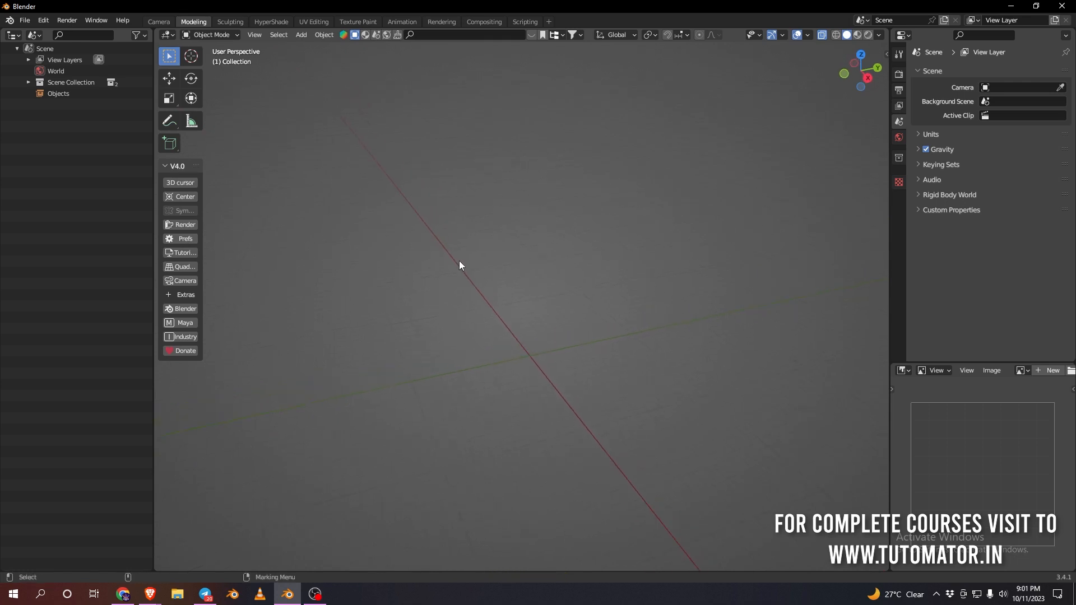
key("shift+a")
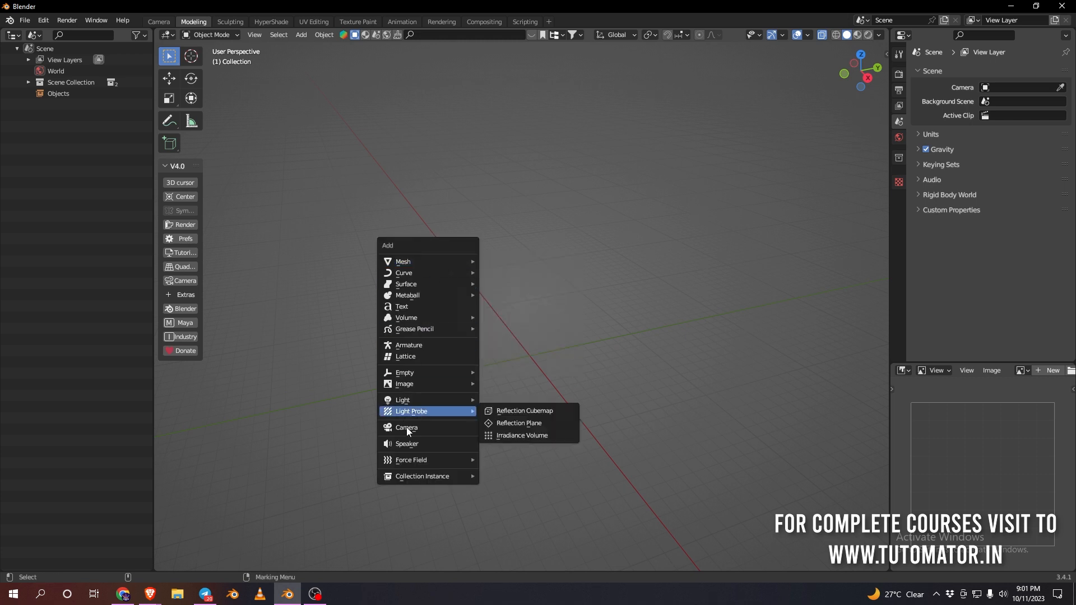
left_click(426, 428)
scroll(659, 299, "up", 5)
left_click(897, 226)
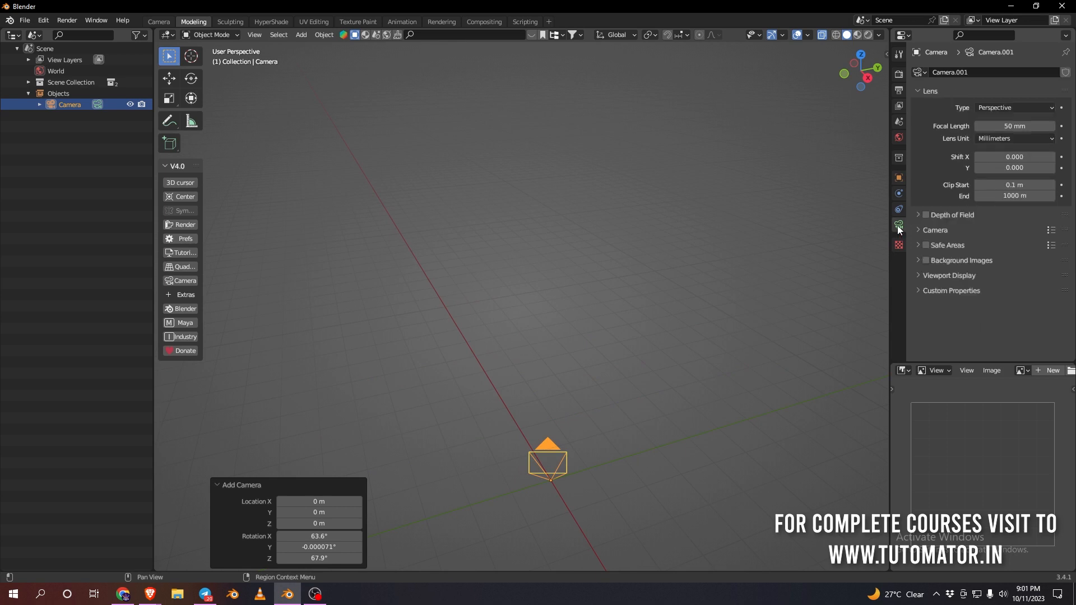
left_click(1008, 107)
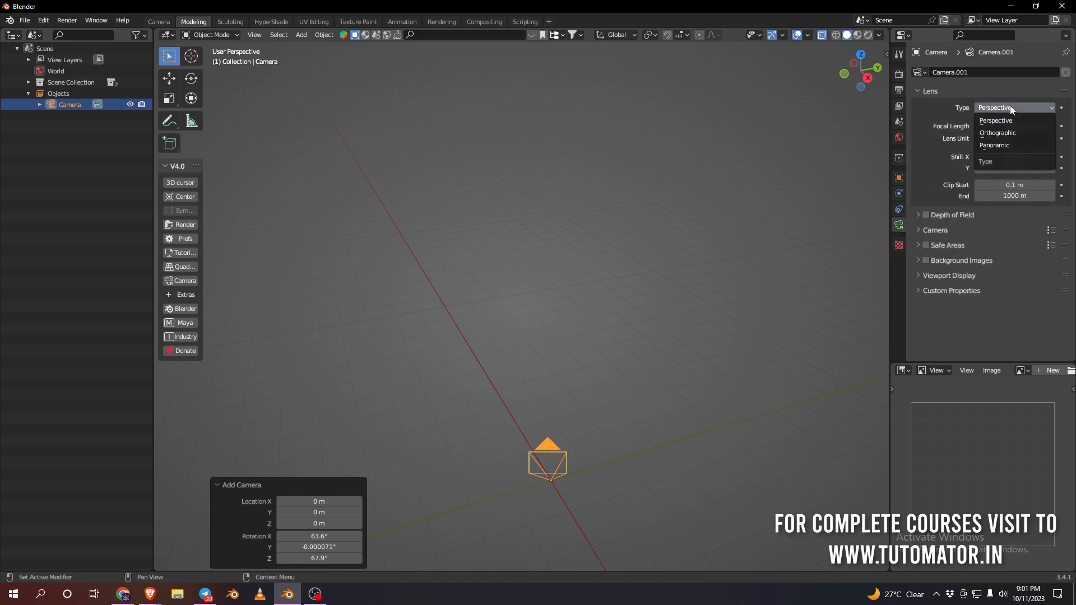
left_click(998, 132)
Inspect the new camera in the viewport and look through it
middle_click_drag(583, 341, 668, 268)
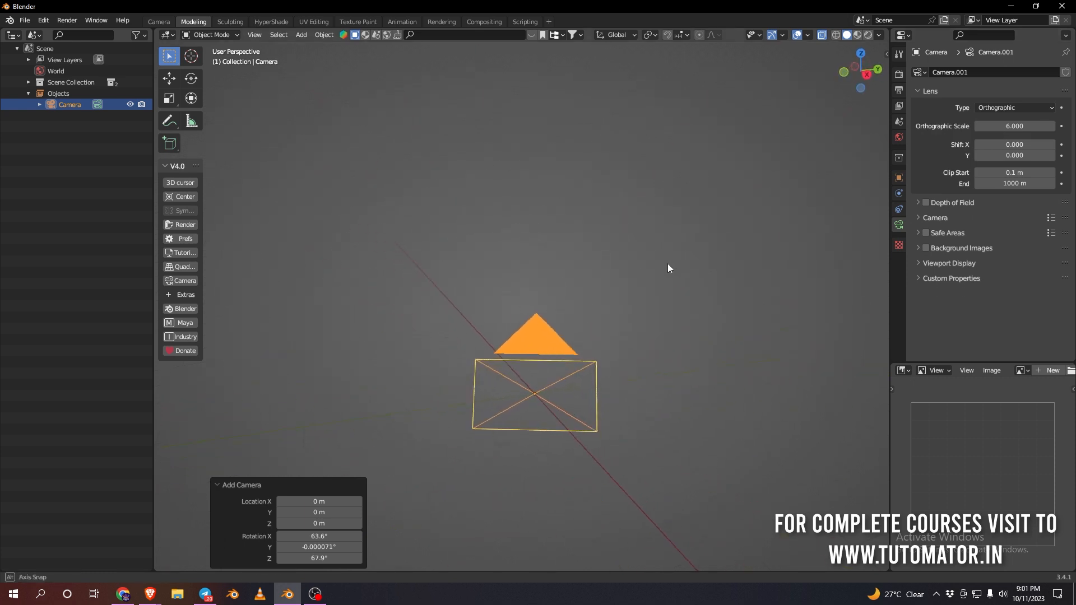
left_click(647, 305)
left_click(567, 353)
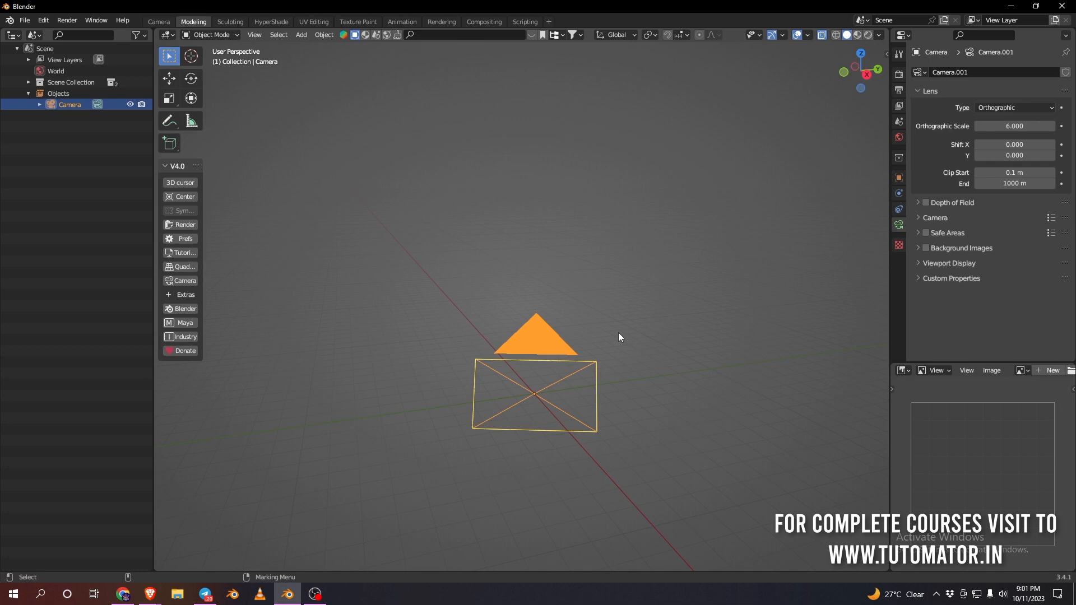
left_click(619, 333)
key("KP_0")
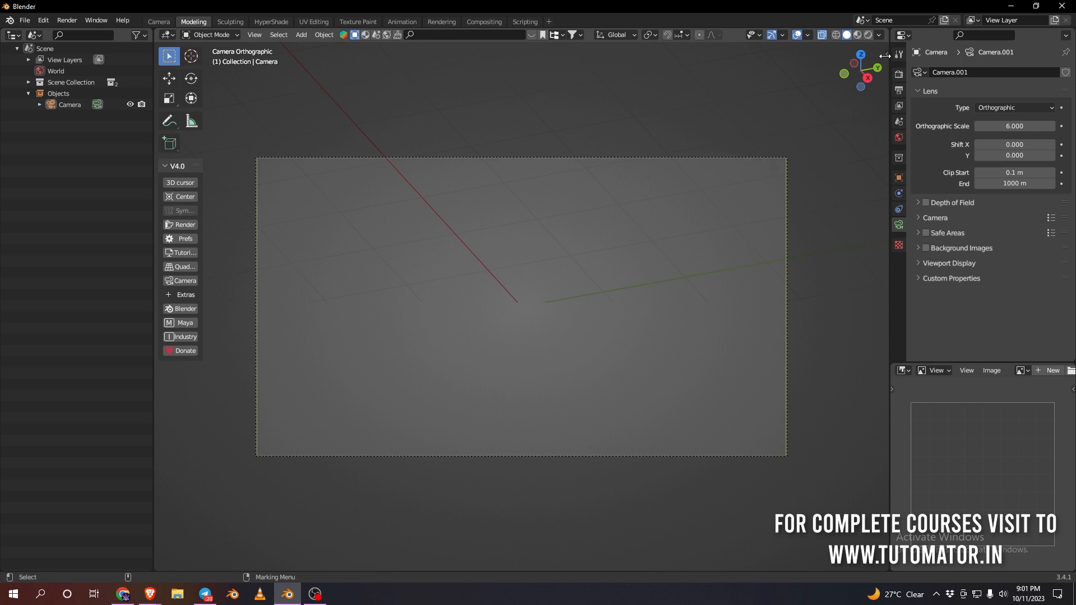
Show the camera's transform values in the viewport and set its X, Y and Z rotation to 0°
left_click_drag(884, 55, 763, 56)
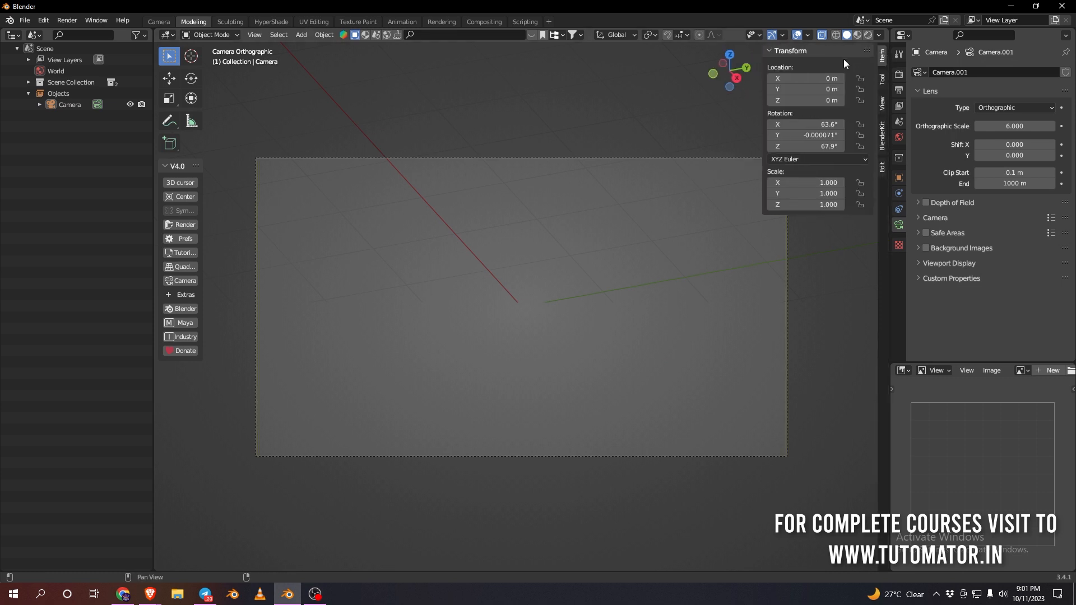
left_click(814, 145)
type("0")
key("Return")
left_click(812, 135)
type("0")
key("Return")
left_click(812, 123)
type("0")
key("Return")
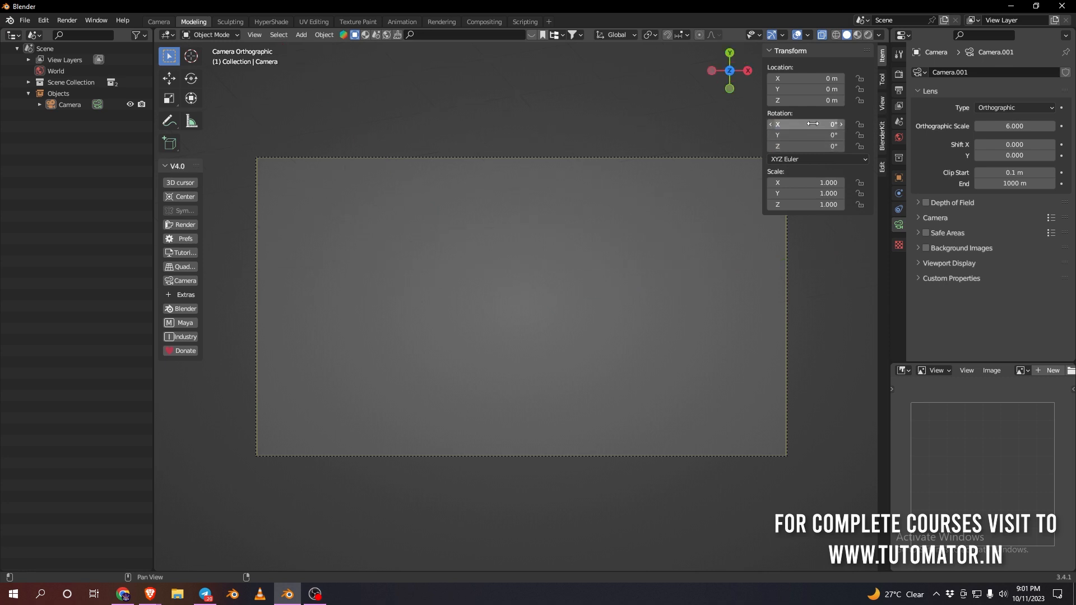
Move the camera straight up along Z by about 3.24 m
middle_click_drag(551, 131, 535, 350)
left_click(513, 368)
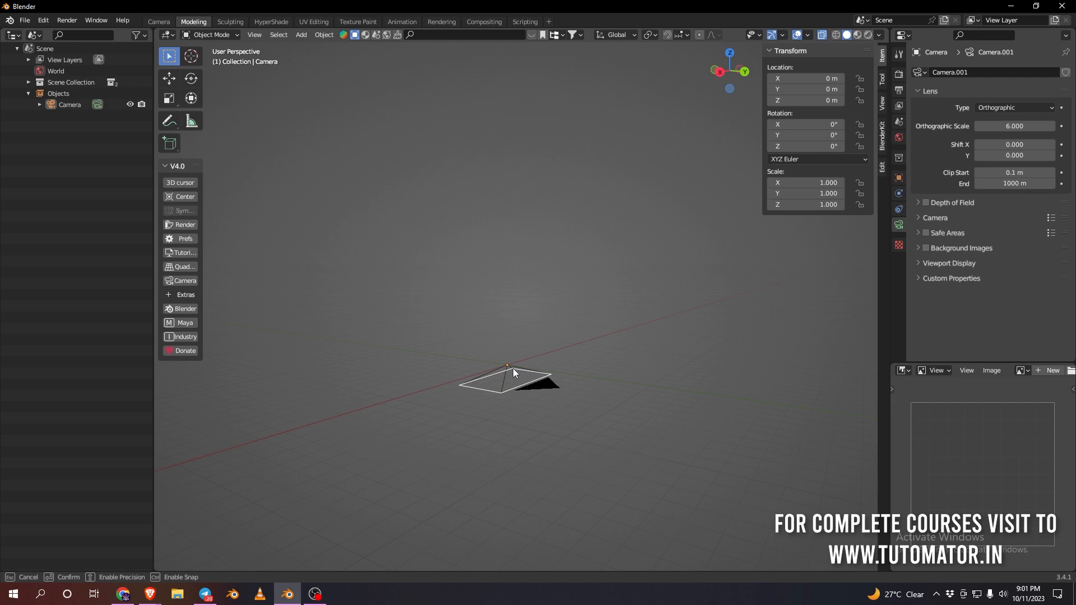
key("w")
left_click(531, 374)
left_click_drag(506, 327, 560, 258)
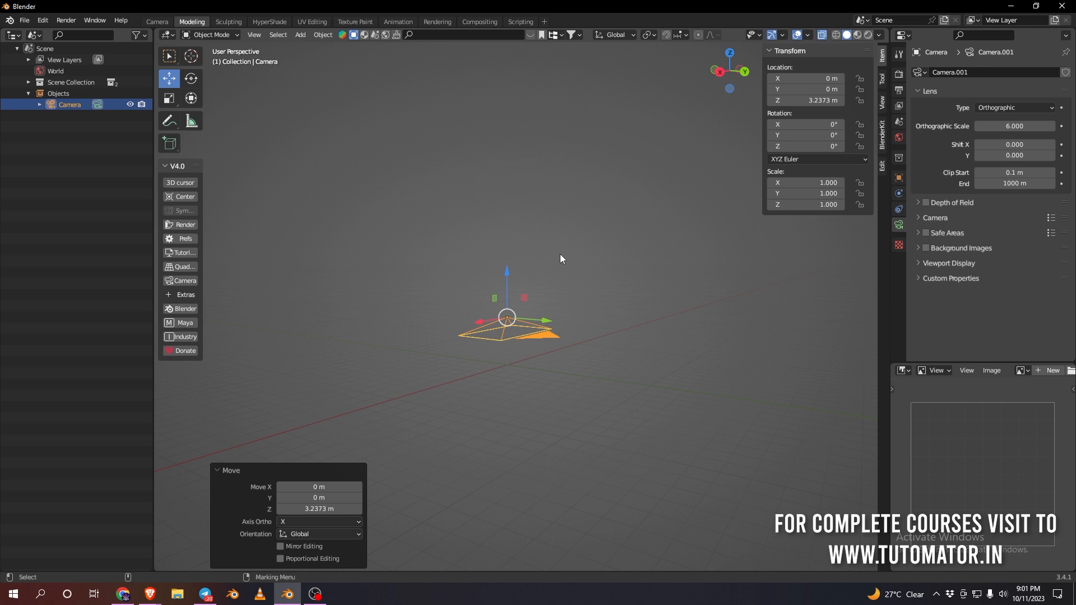
Look through the raised camera, frame its view, and widen the 3D viewport slightly
key("ctrl+KP_0")
scroll(560, 254, "up", 2)
scroll(590, 274, "down", 1)
middle_click_drag(589, 274, 595, 301, "shift")
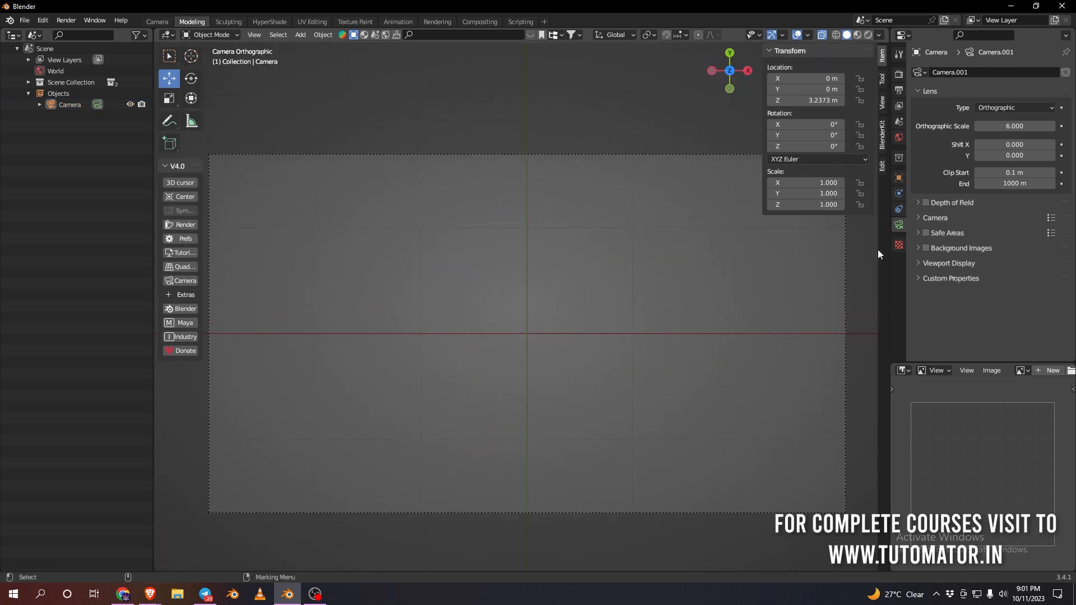
left_click_drag(878, 250, 894, 253)
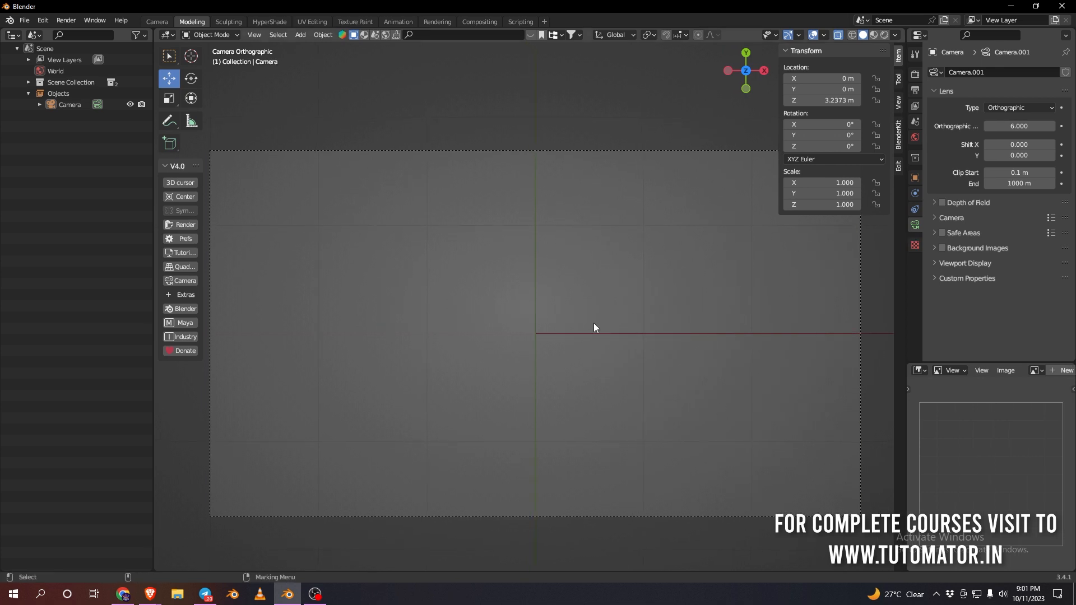
Open the floor plan layout.jpg in Picasa Photo Viewer and examine its room layout and dimensions
left_click(177, 594)
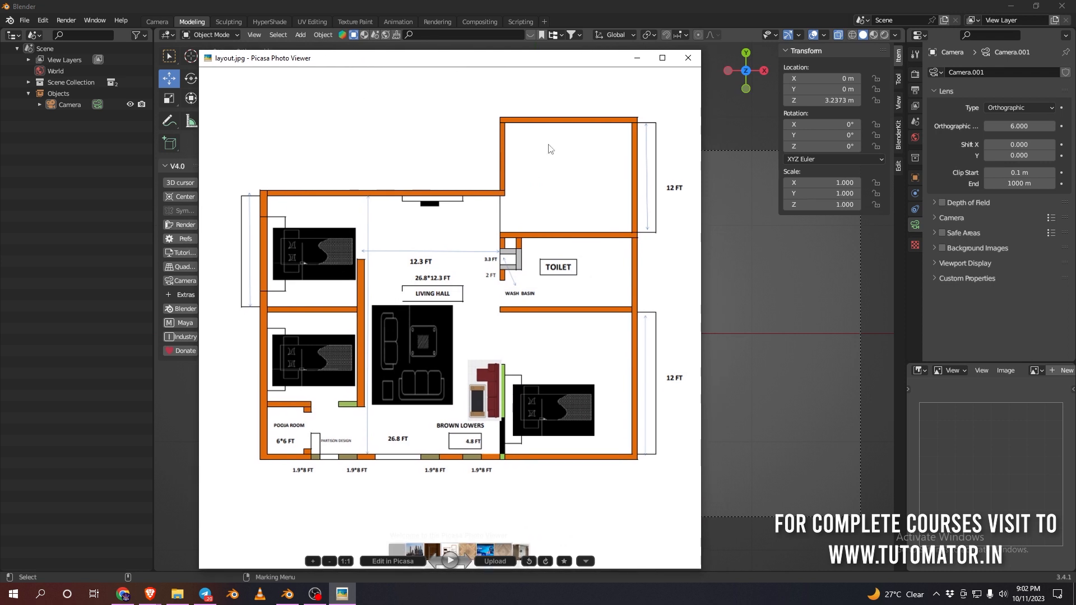
scroll(545, 311, "down", 1)
scroll(421, 336, "down", 1)
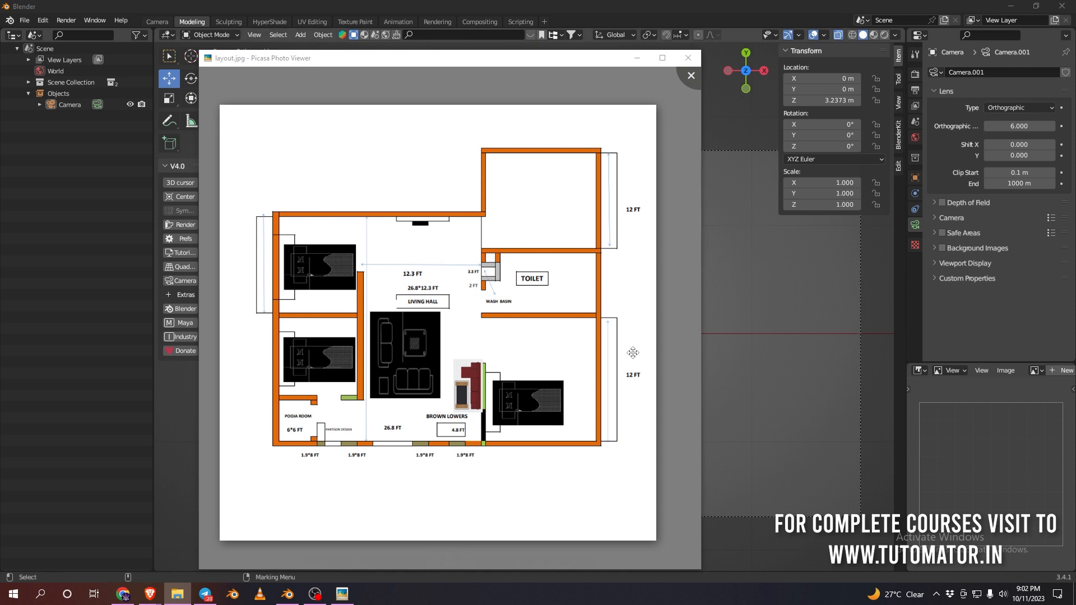
left_click(454, 406)
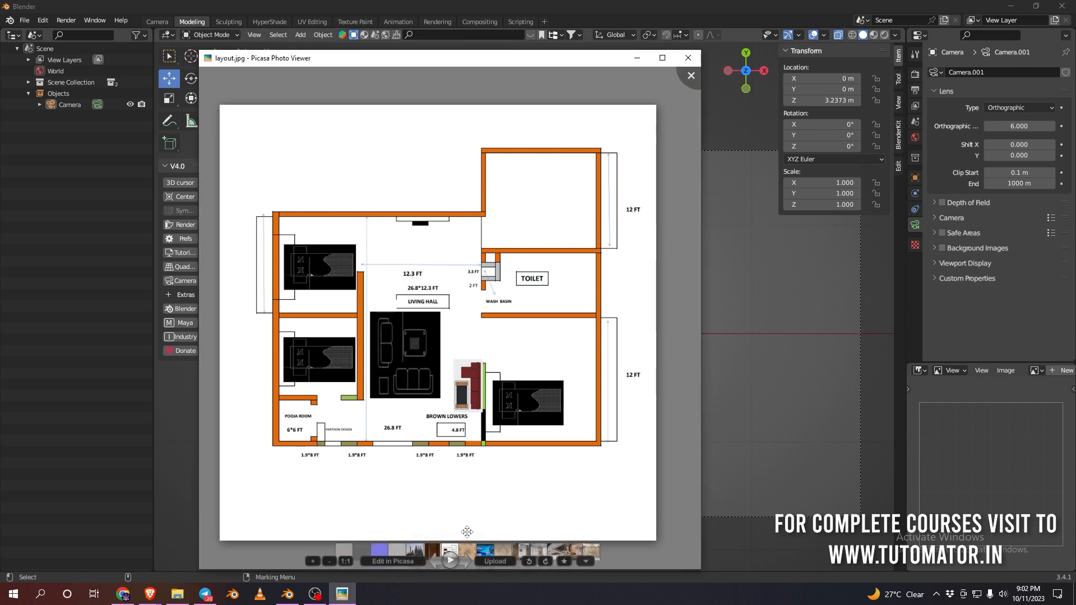
left_click_drag(502, 460, 501, 422)
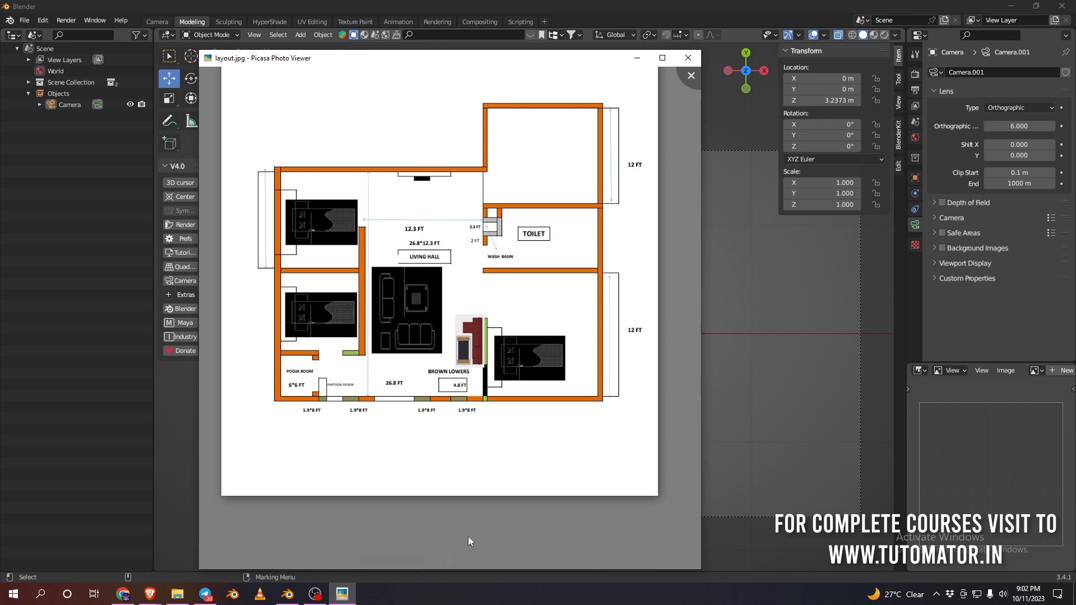
Close the floor plan photo viewer and set the render resolution to 1000 × 1000 px, with the camera frame fitted in view
left_click(688, 58)
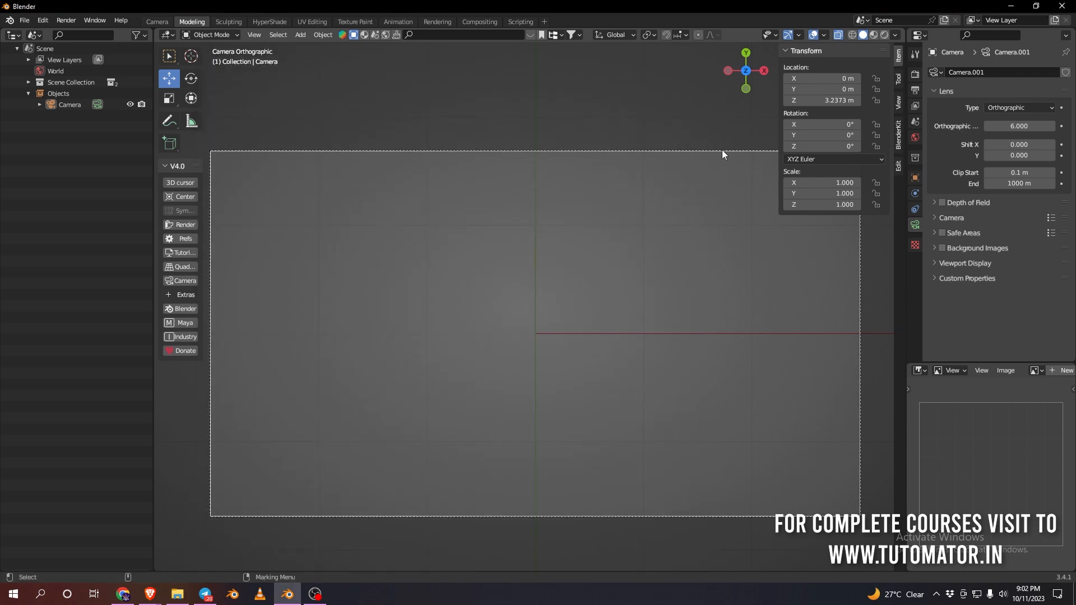
left_click(915, 74)
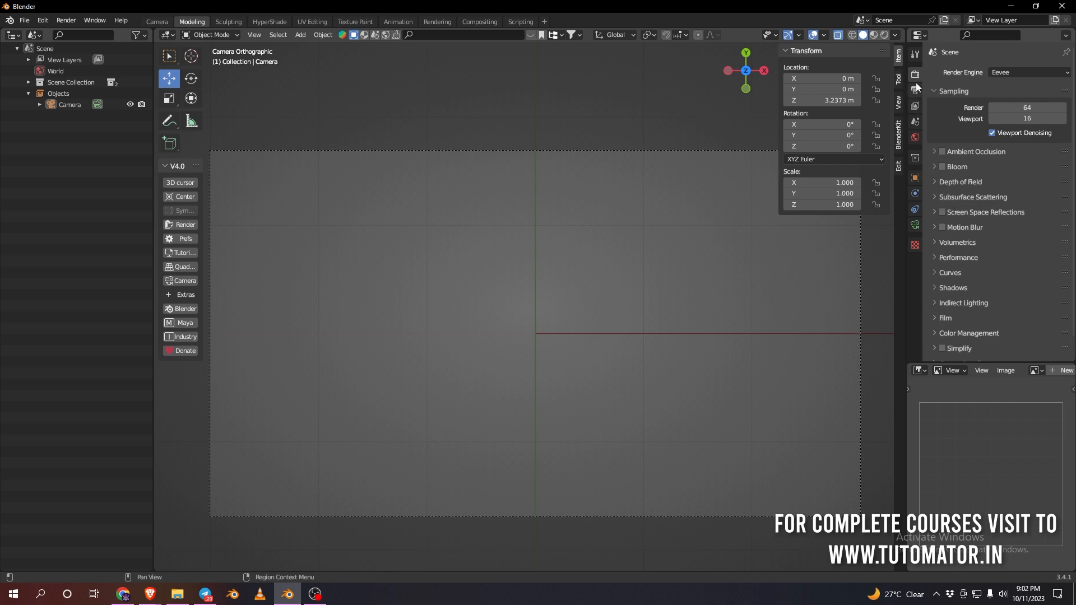
scroll(939, 280, "down", 1)
scroll(940, 280, "up", 1)
left_click(915, 88)
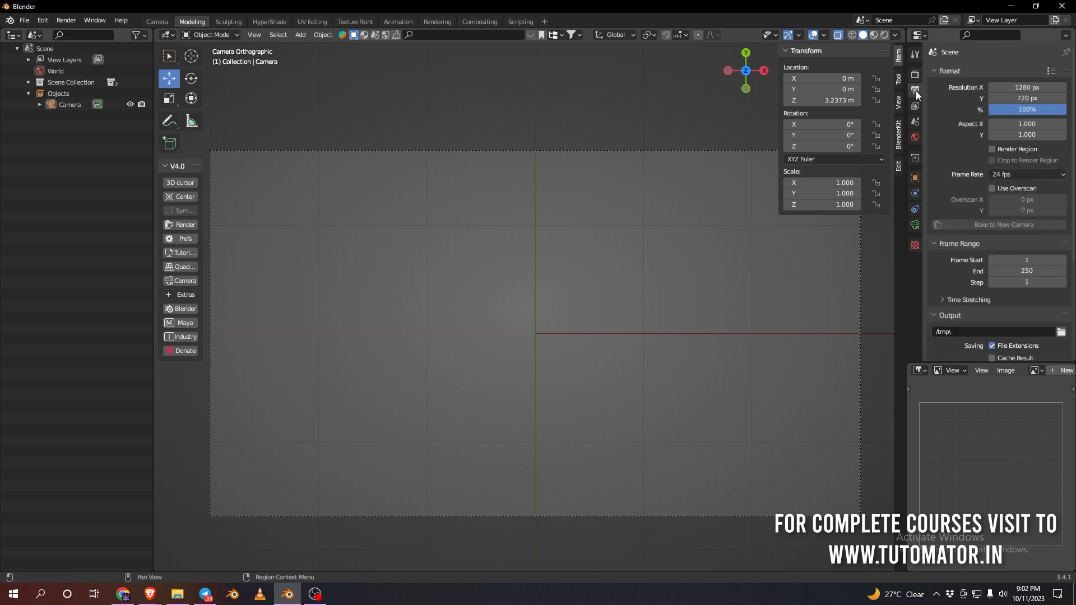
left_click(1030, 88)
type("1000")
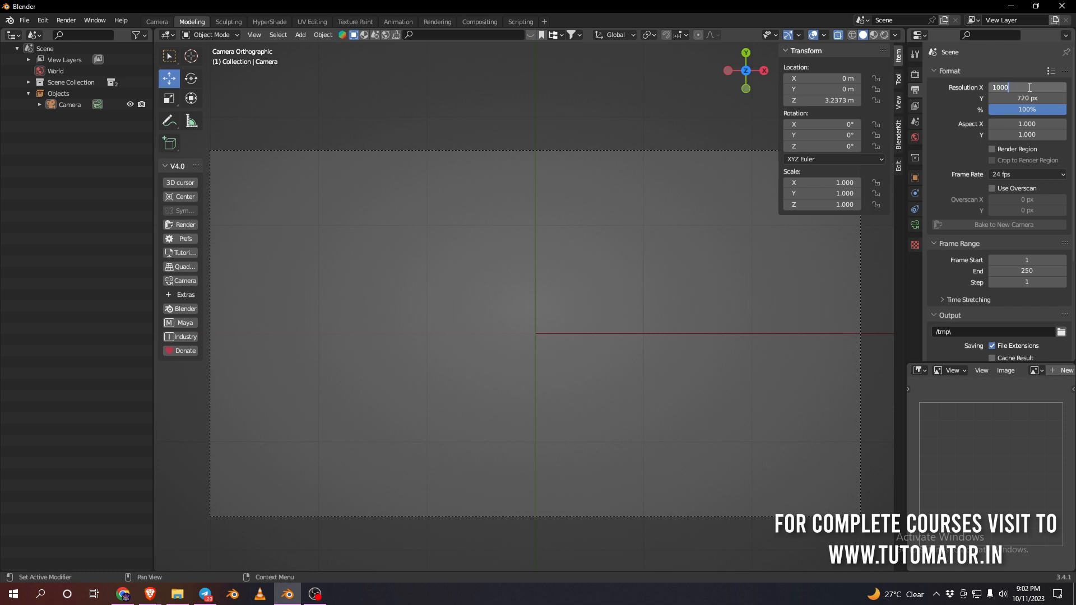
left_click(1032, 98)
type("1000")
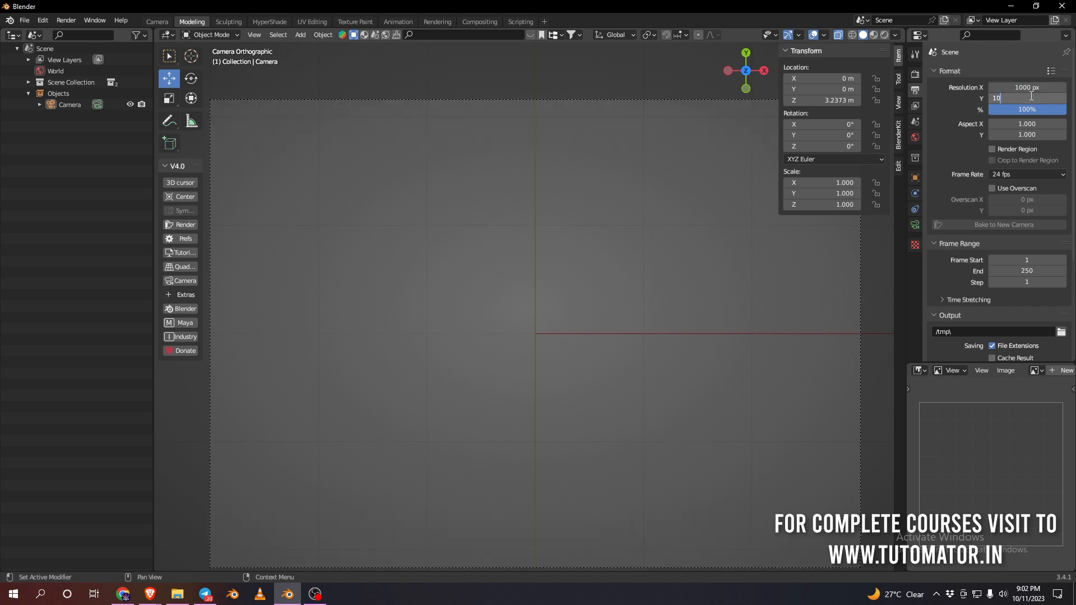
key("Return")
key("Home")
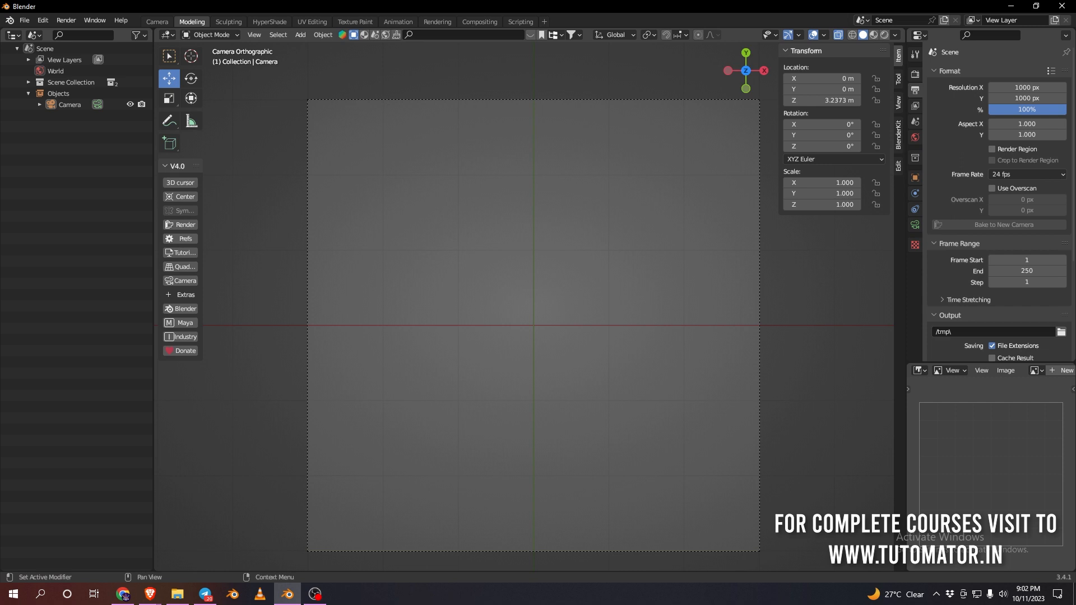
Check the pixel dimensions of the layout image in its File Explorer properties and return to Blender
key("alt+Tab")
left_click_drag(703, 88, 572, 2)
left_click(567, 348)
left_click(447, 241)
right_click(447, 241)
left_click(475, 537)
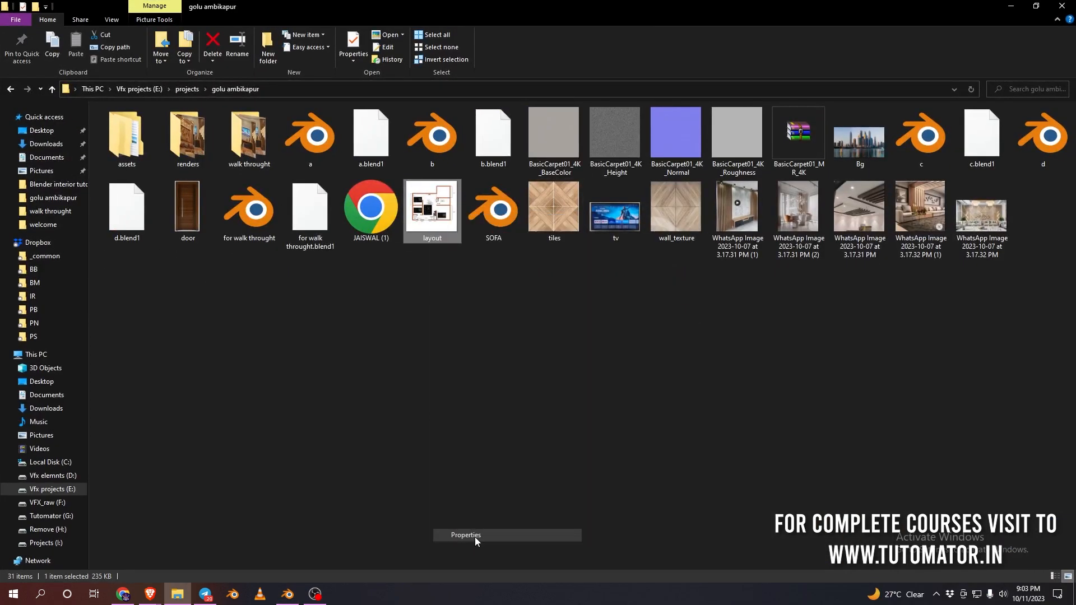
left_click(508, 240)
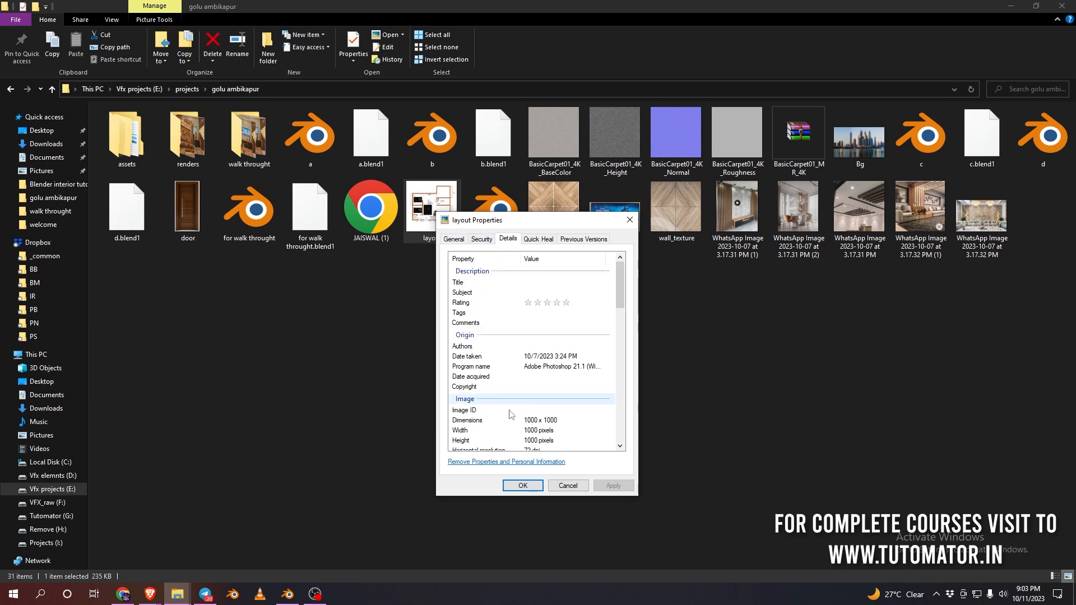
left_click(522, 486)
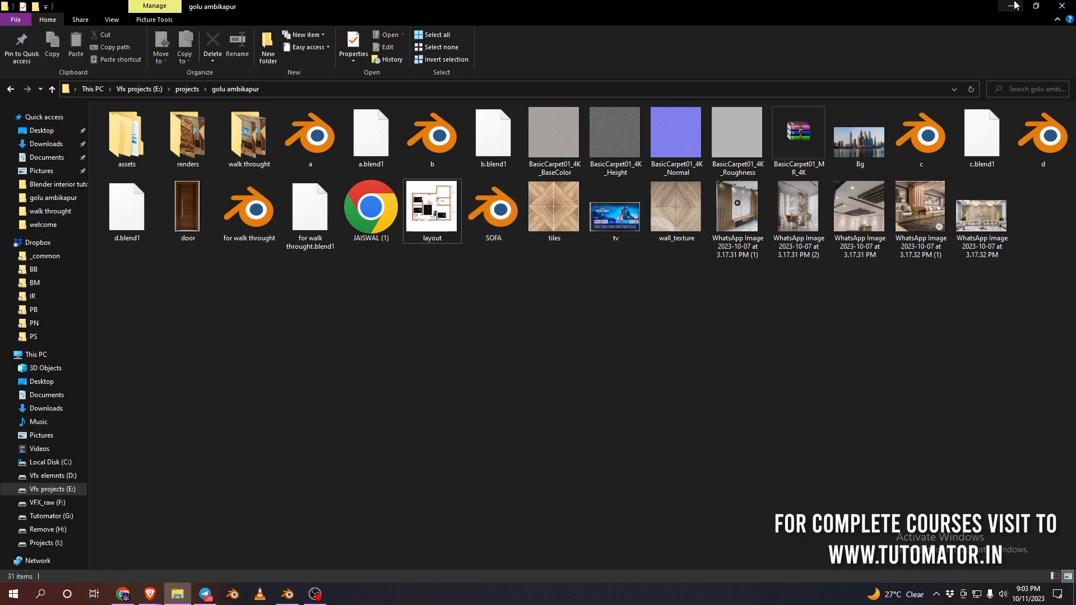
left_click(453, 234)
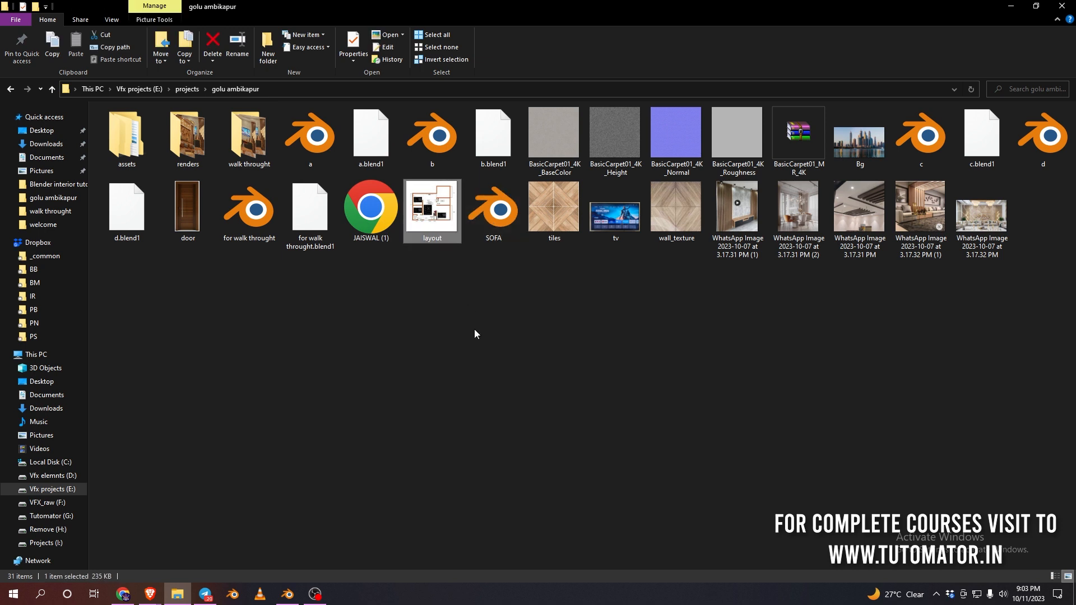
left_click(1010, 5)
left_click(617, 101)
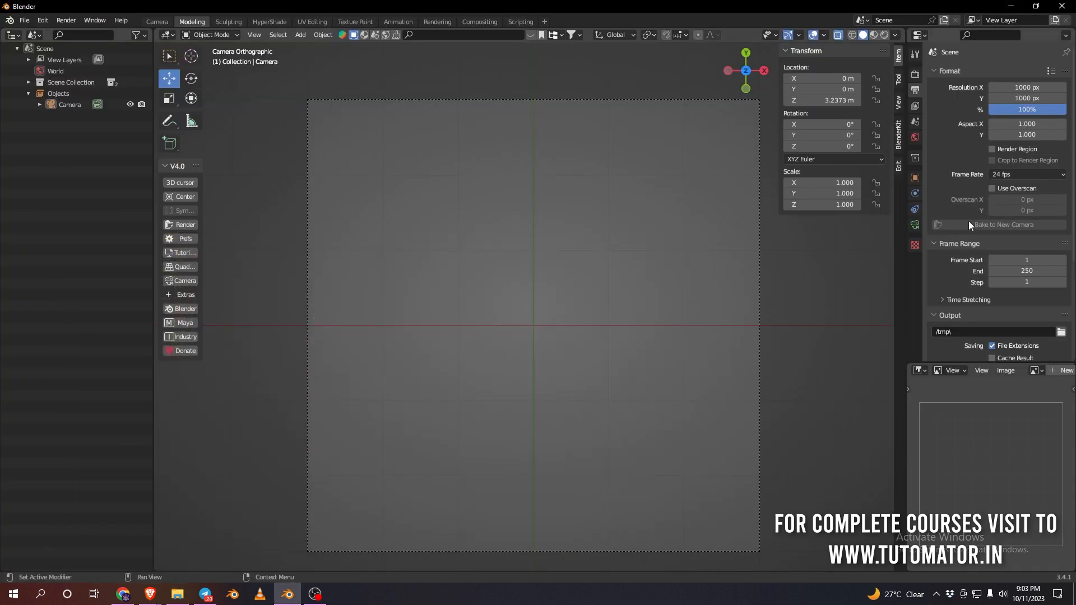
Enable background images for the camera and add an empty image slot
left_click(915, 225)
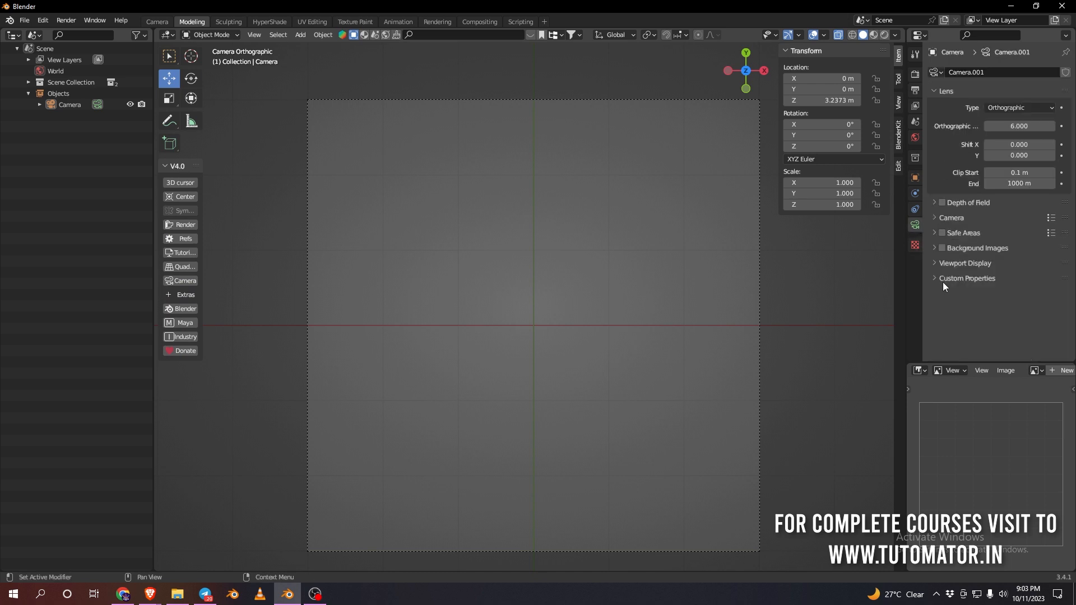
left_click(943, 247)
left_click(932, 248)
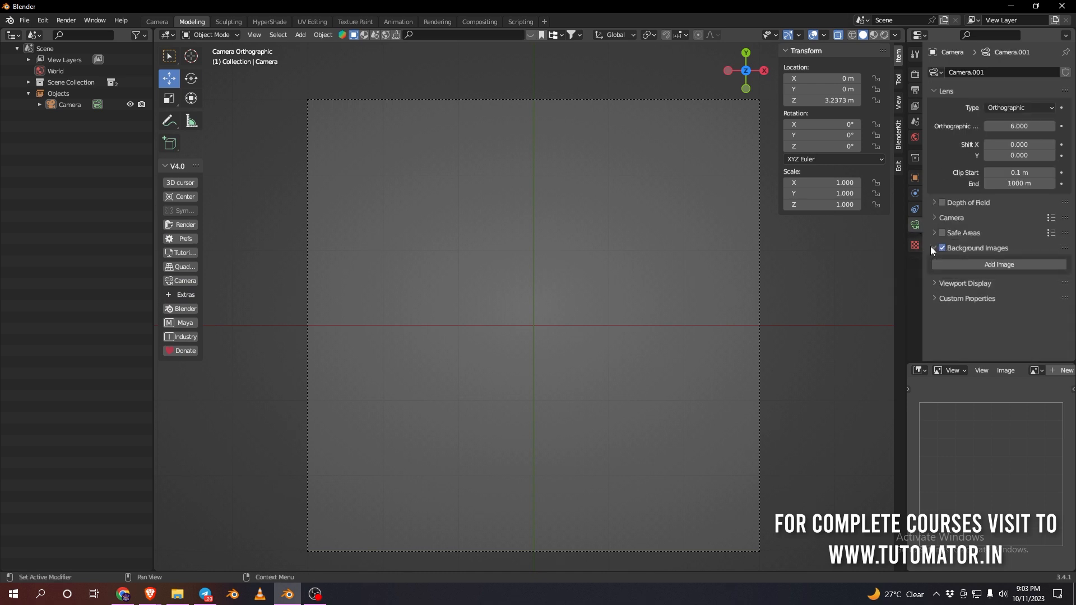
left_click(981, 268)
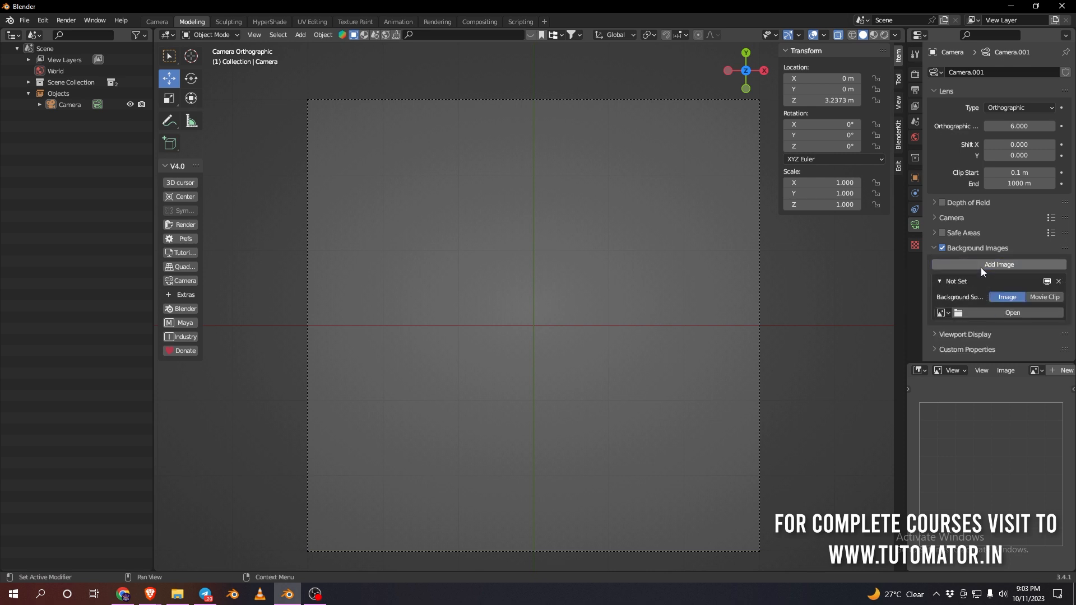
Load layout.jpg from the project folder on drive E: as the camera's background image
left_click(1007, 314)
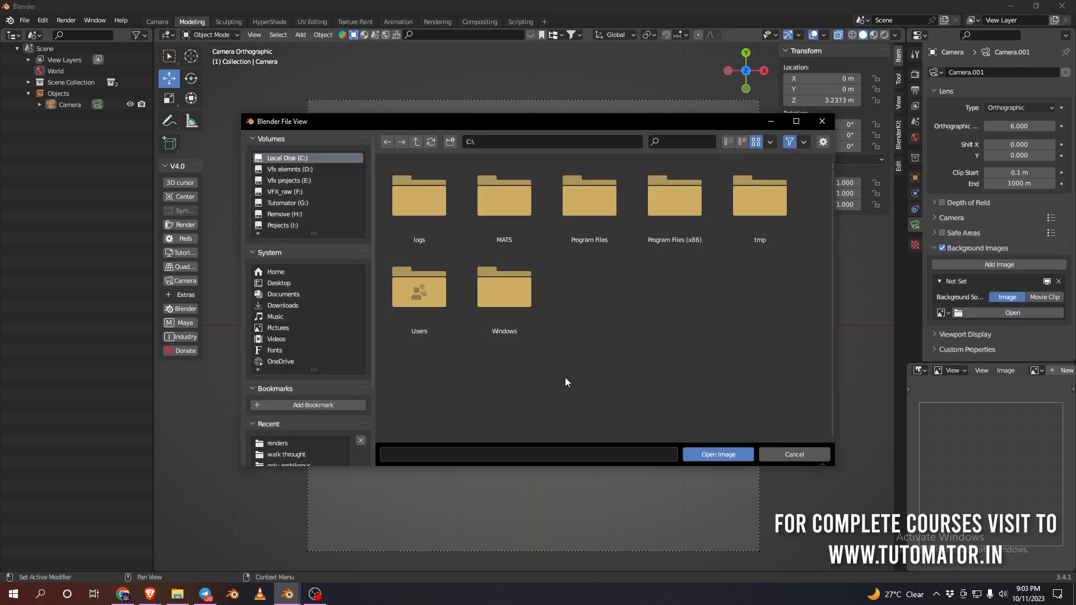
left_click(290, 180)
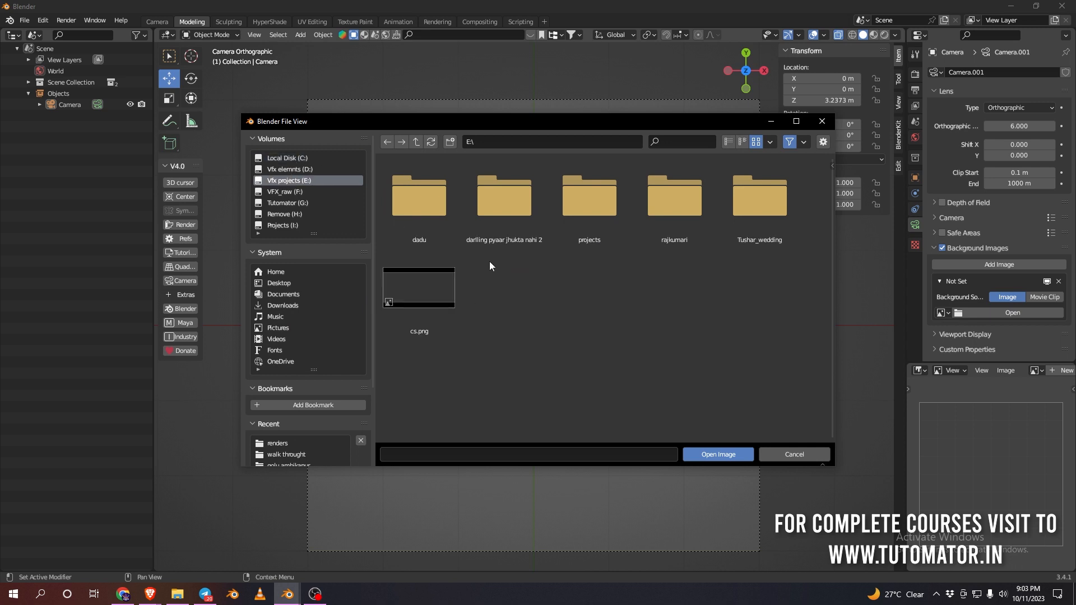
left_click(594, 206)
left_click(500, 199)
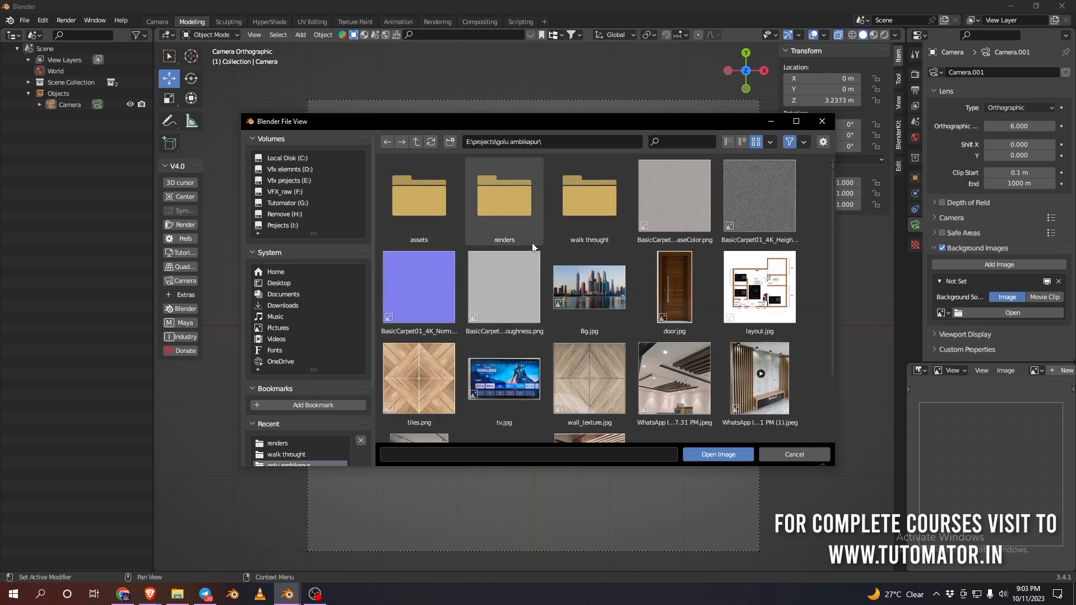
scroll(508, 353, "down", 3)
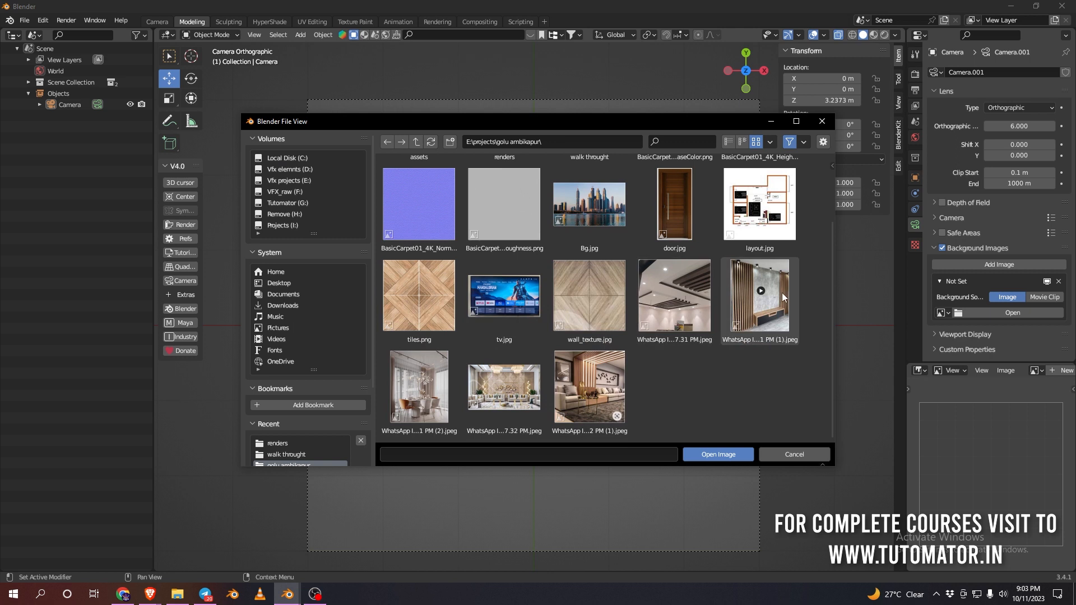
left_click(726, 221)
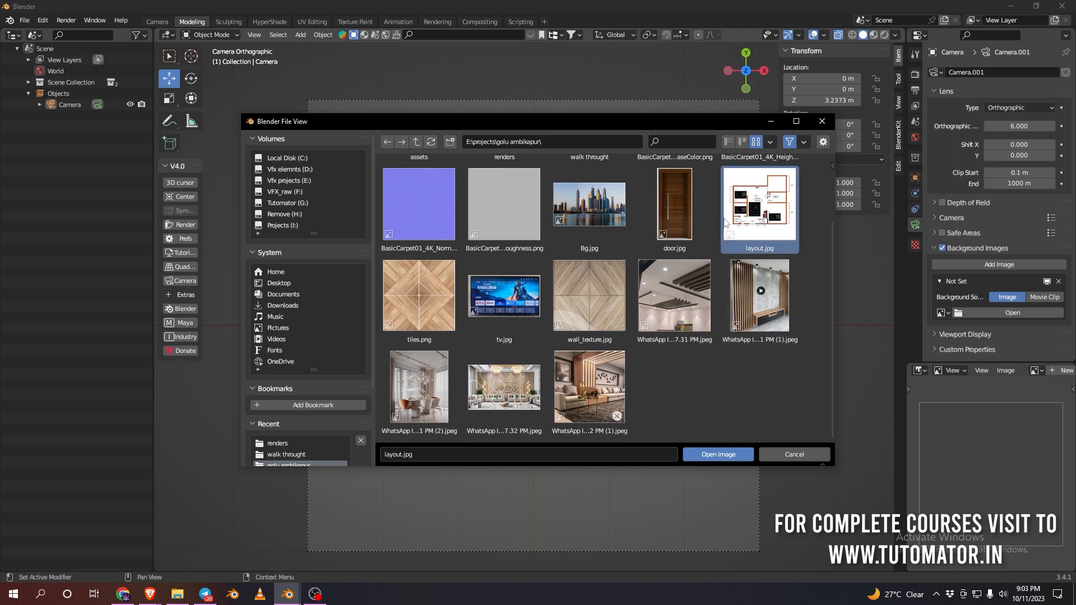
left_click(731, 455)
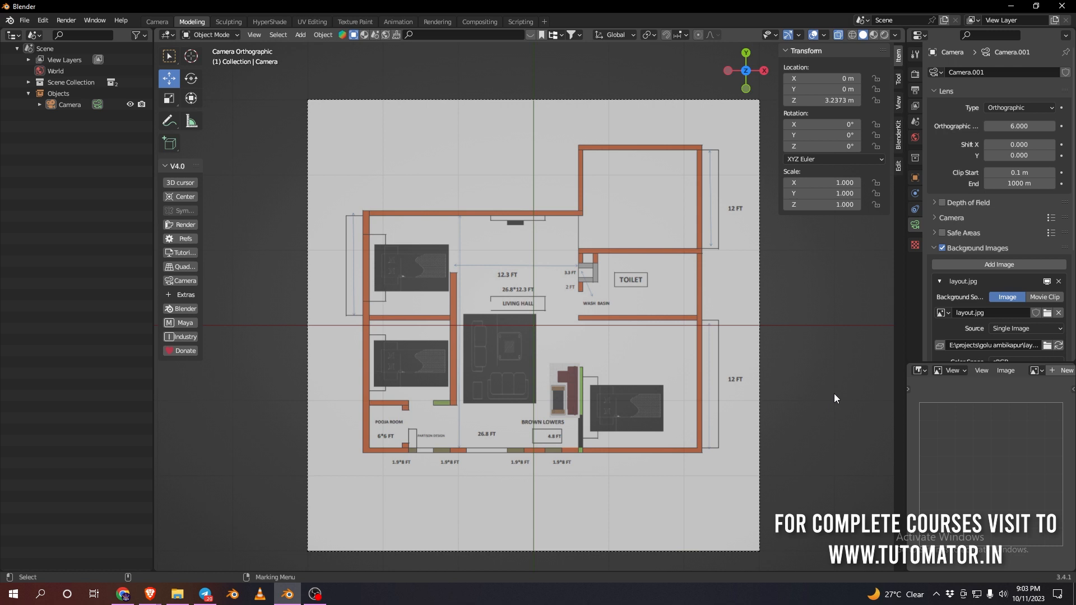
Leave the camera view and examine the camera and its frame above the grid from several angles and distances
middle_click_drag(841, 296, 681, 321)
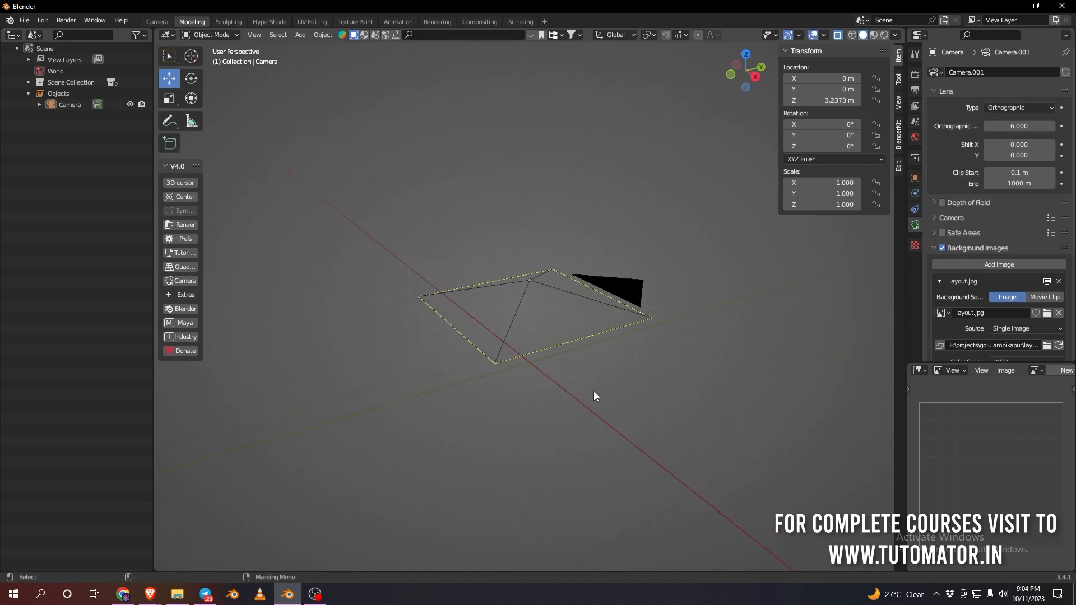
middle_click_drag(562, 387, 601, 407)
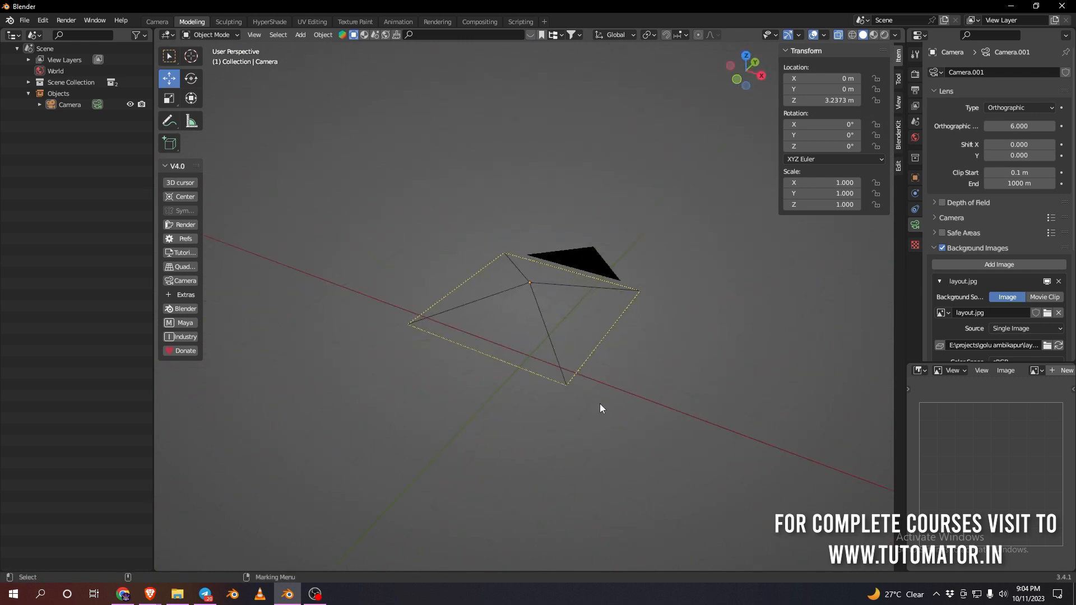
scroll(600, 404, "up", 2)
scroll(600, 403, "down", 2)
scroll(599, 404, "up", 4)
scroll(599, 403, "down", 5)
scroll(600, 403, "up", 4)
scroll(630, 353, "down", 3)
middle_click_drag(635, 344, 688, 339)
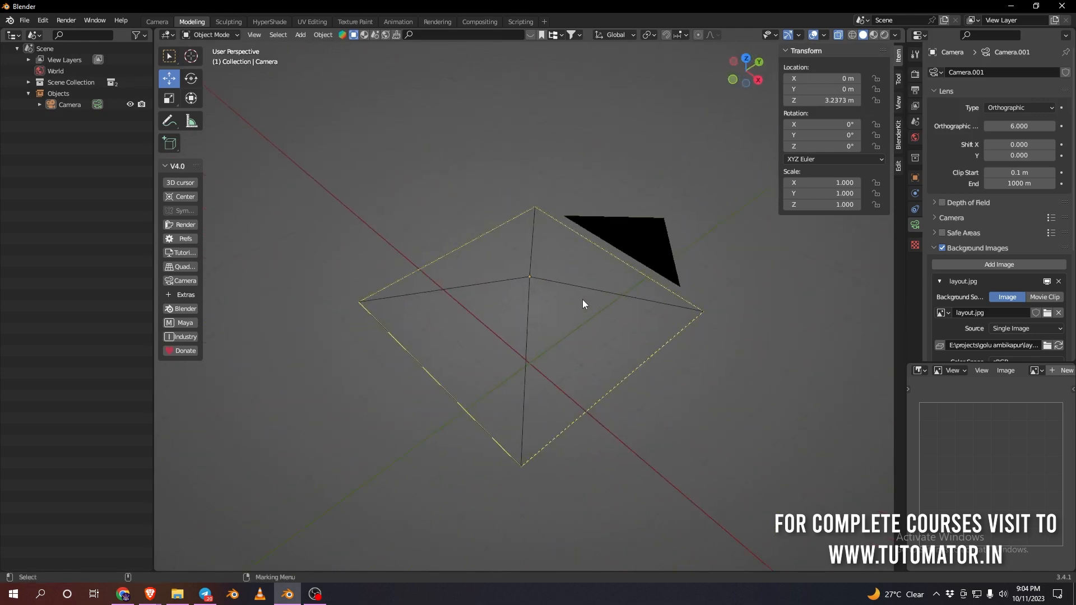
scroll(581, 301, "up", 3)
scroll(692, 329, "down", 8)
middle_click_drag(641, 306, 721, 279)
middle_click_drag(650, 216, 680, 298)
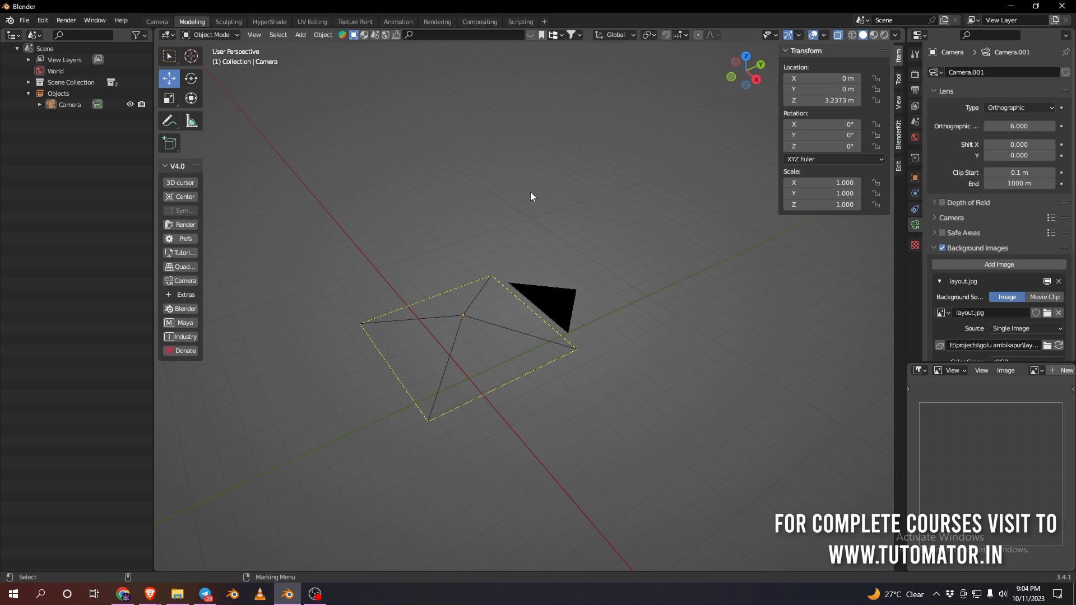
right_click(543, 183)
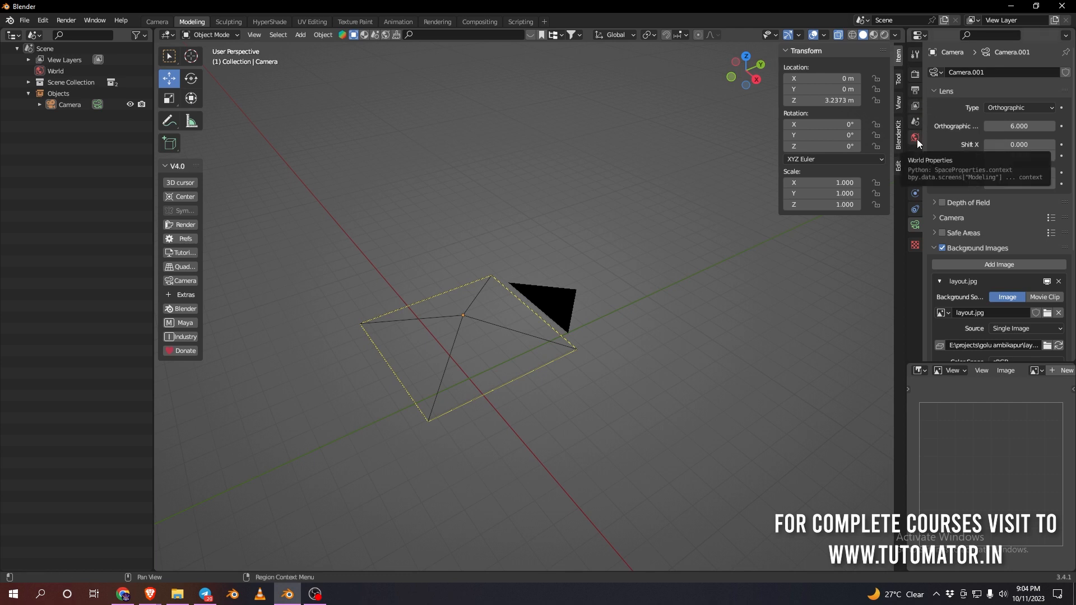
Set the scene's unit system to Imperial
left_click(916, 138)
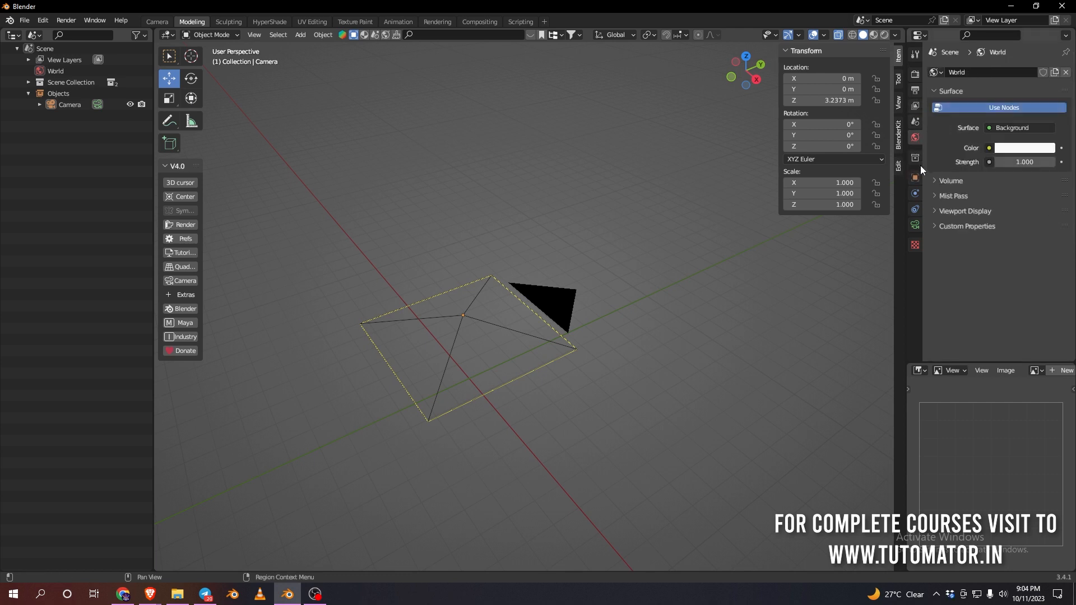
left_click(915, 123)
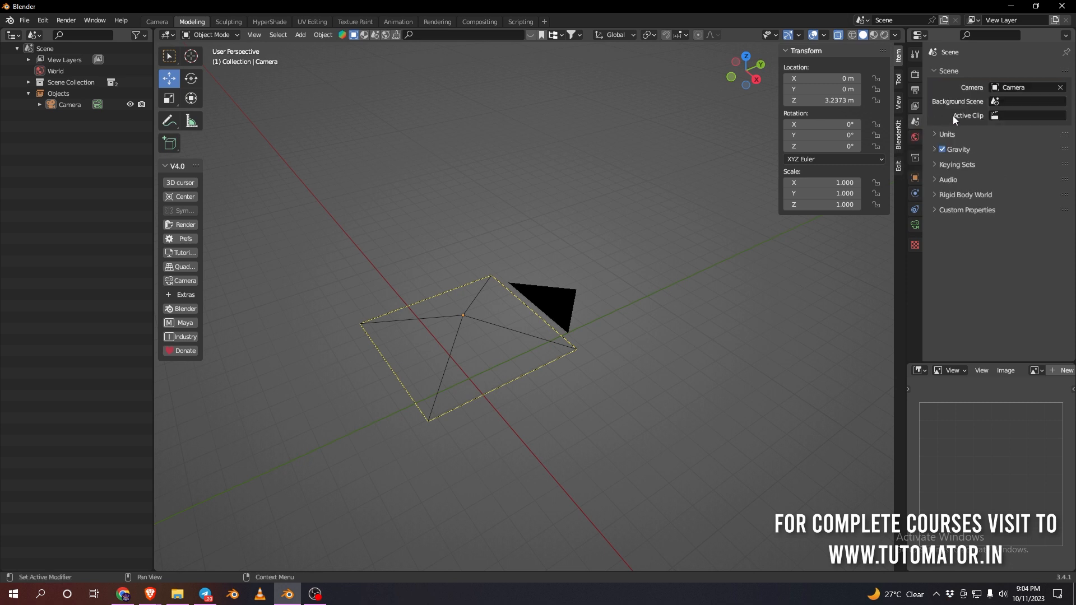
left_click(936, 134)
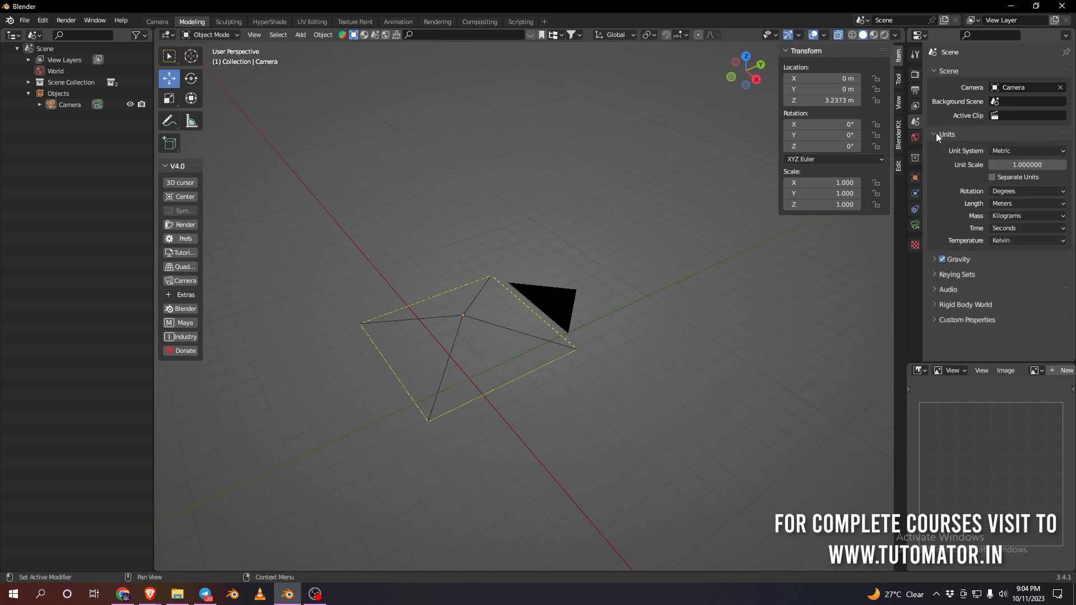
left_click(1000, 153)
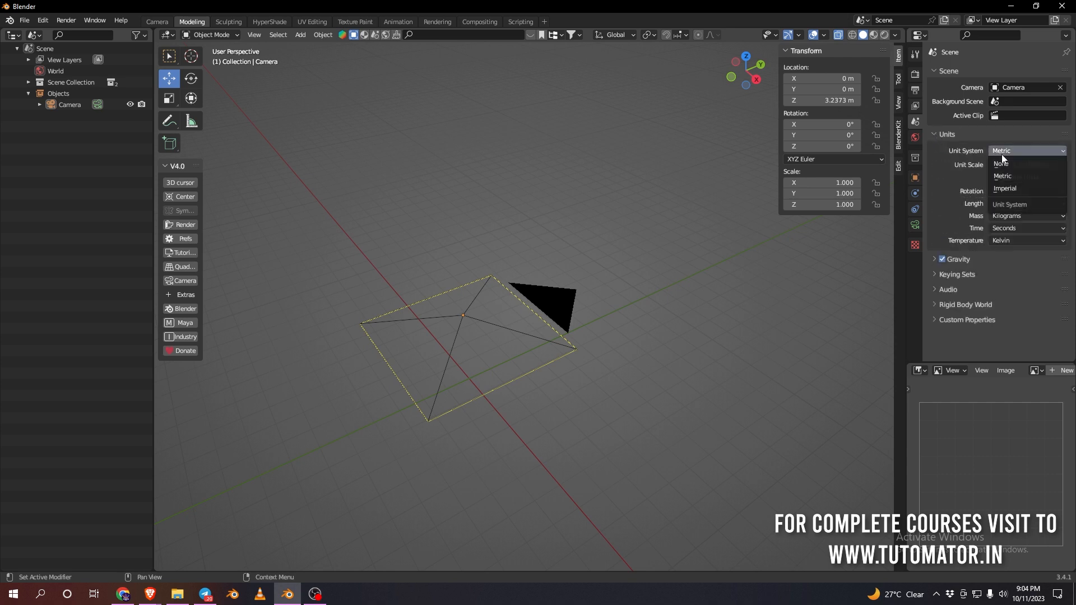
left_click(1008, 188)
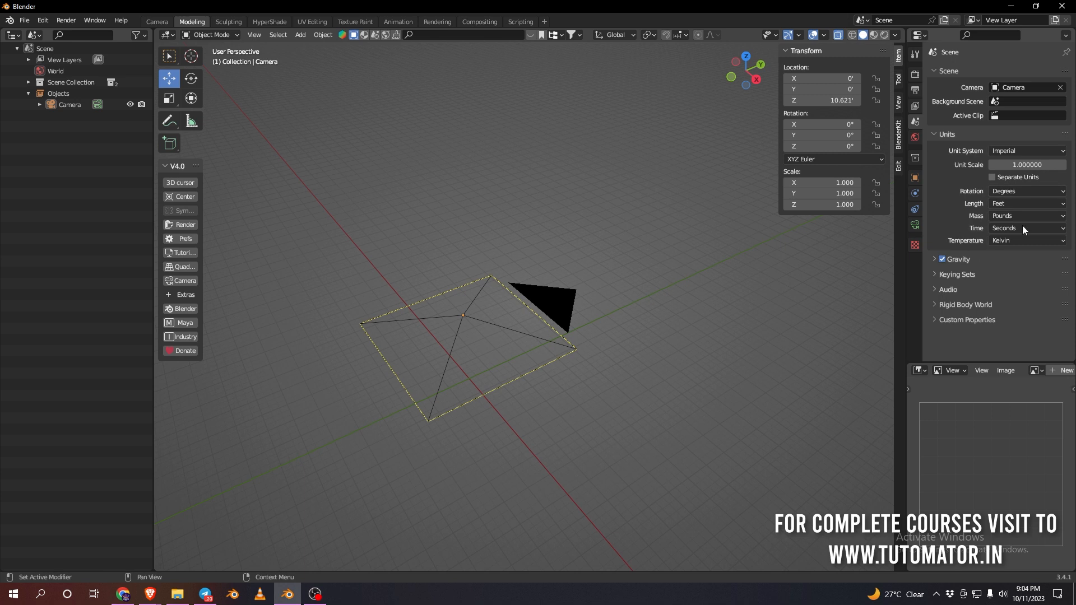
Add a cube mesh at the world origin with a size of 12 ft and deselect it
middle_click_drag(559, 211, 491, 218)
key("shift+a")
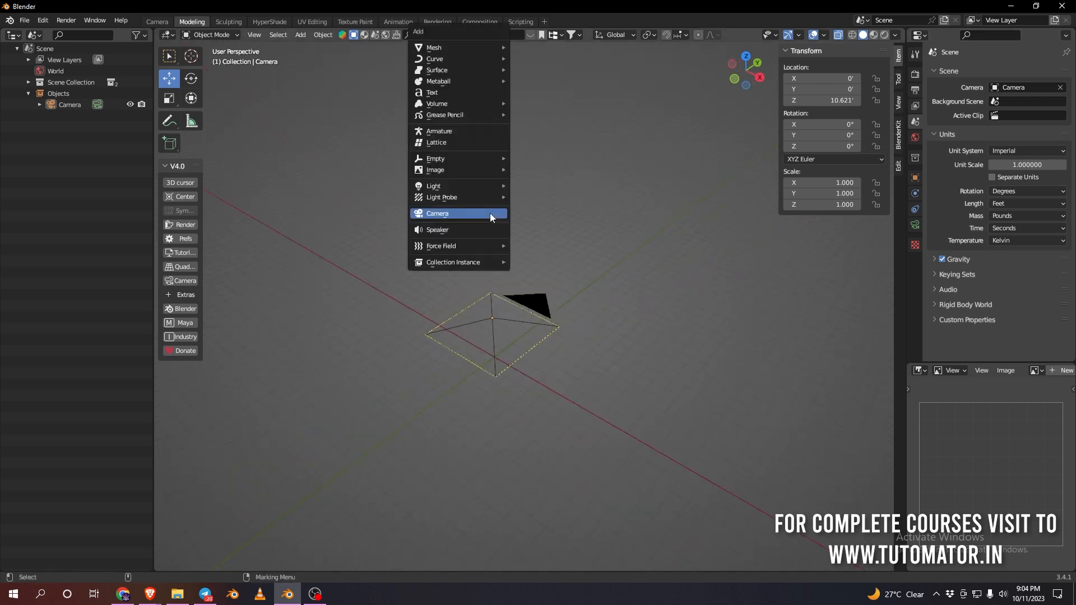
mouse_move(449, 48)
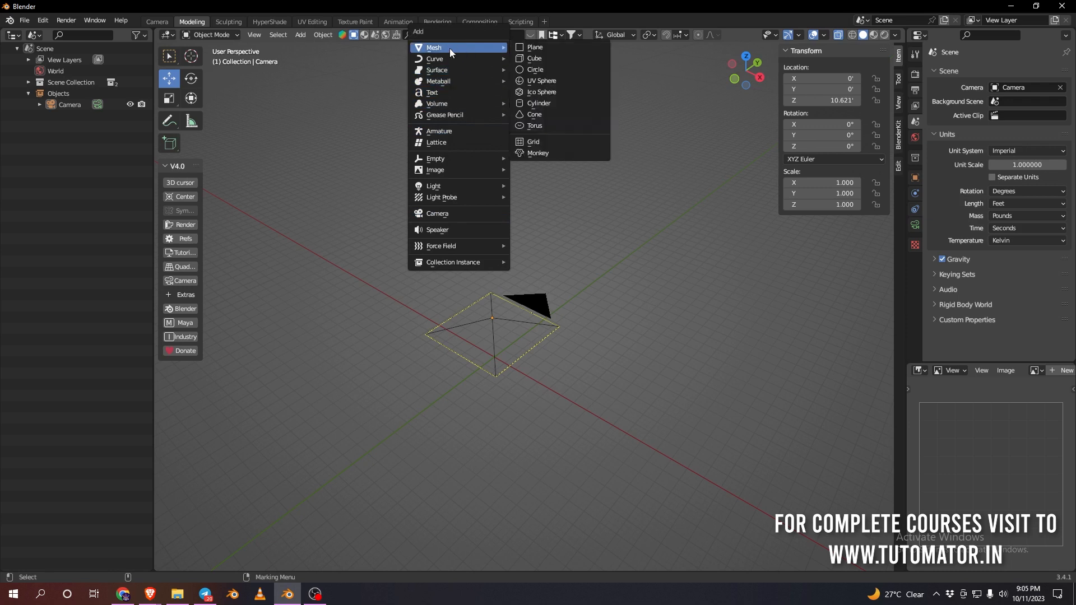
left_click(540, 57)
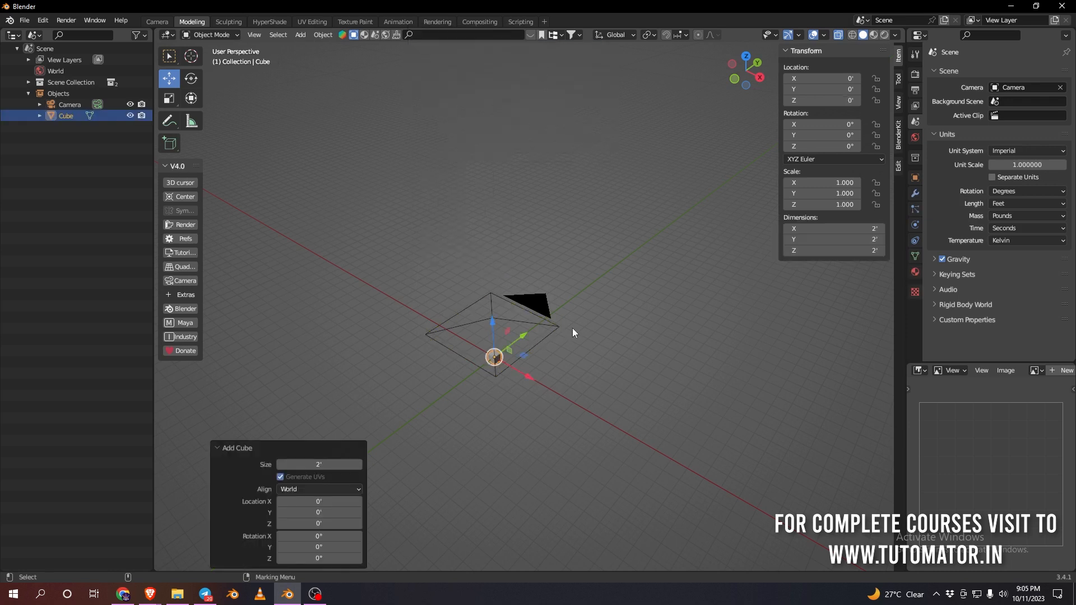
left_click(320, 465)
type("132")
key("BackSpace")
key("Return")
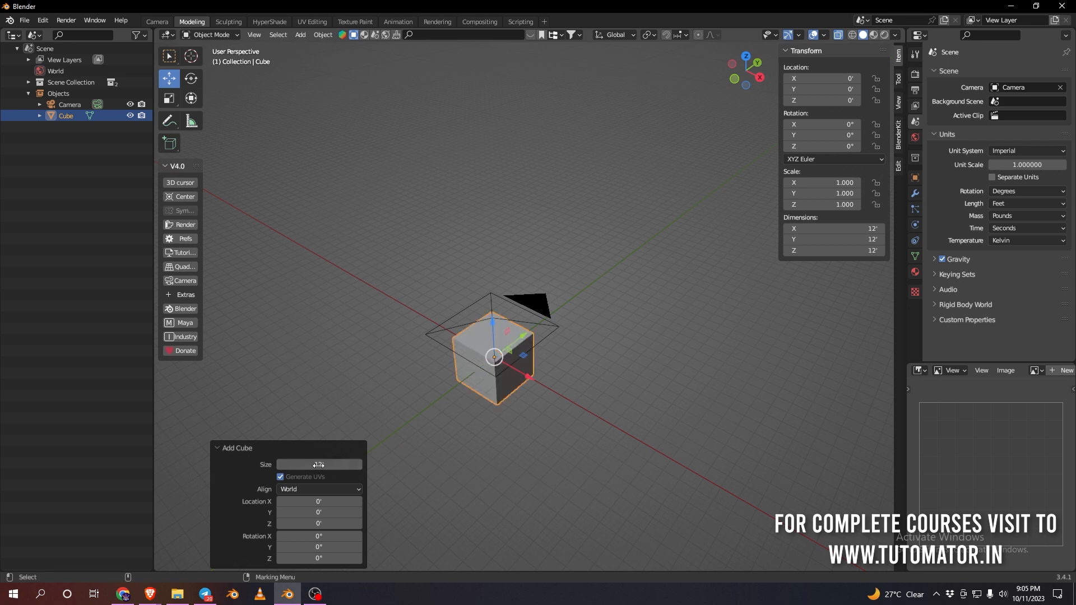
left_click(590, 348)
scroll(590, 352, "up", 2)
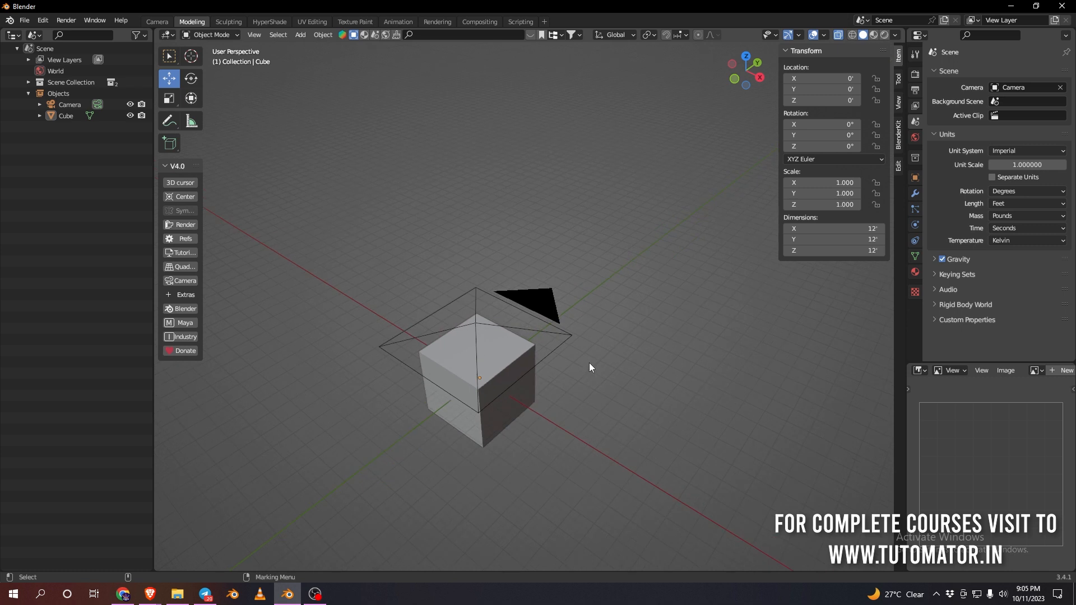
Return to the camera view, move the cube to about X 4.43 ft, Y 4.99 ft, show it in wireframe and deselect it
left_click_drag(590, 362, 617, 379, "alt")
key("KP_0")
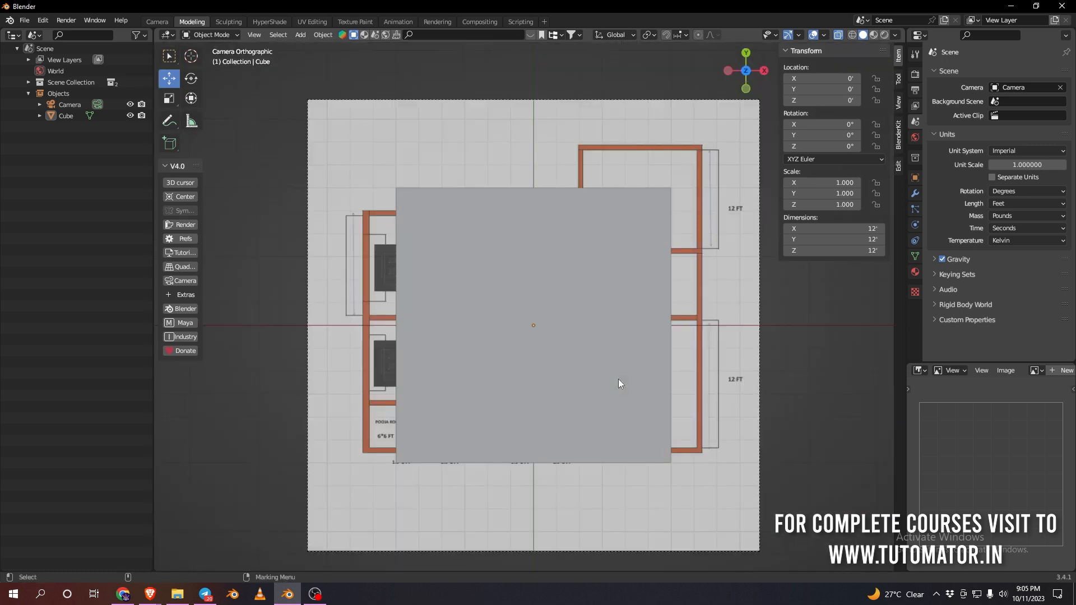
left_click(602, 281)
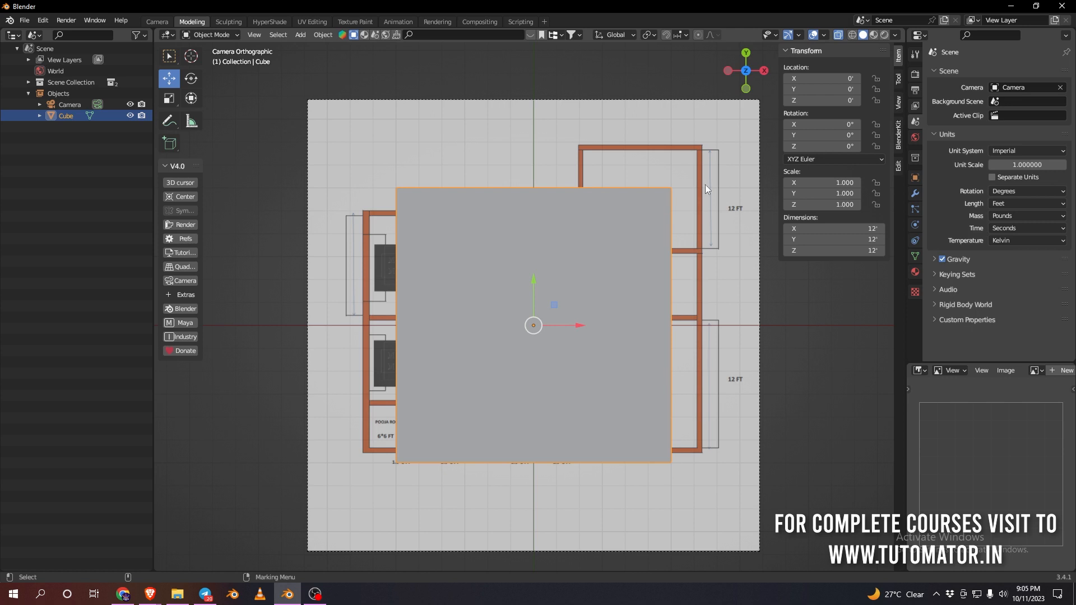
mouse_move(526, 328)
left_mouse_down()
mouse_move(572, 313)
mouse_move(635, 222)
mouse_move(617, 209)
mouse_move(635, 212)
left_mouse_up()
left_click(853, 35)
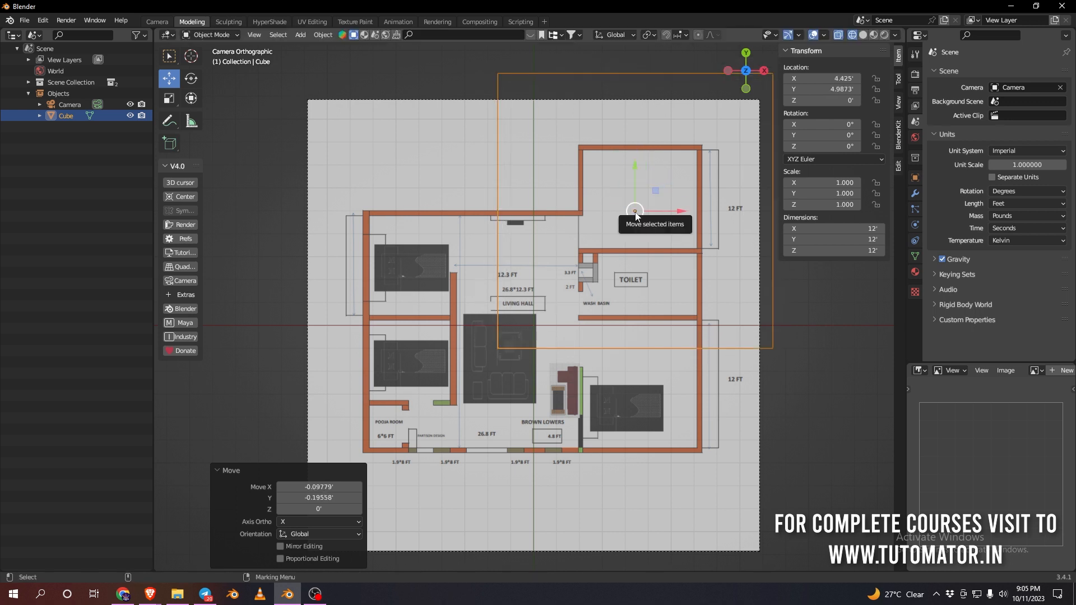
left_click(386, 85)
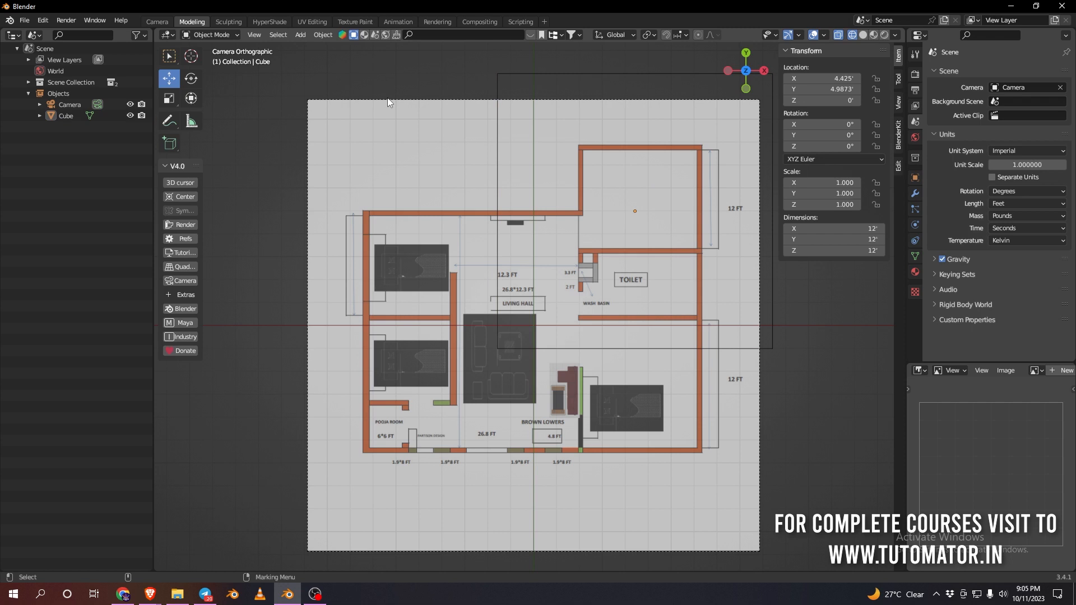
Select the camera and set the Outliner's display mode to View Layer
left_click(388, 99)
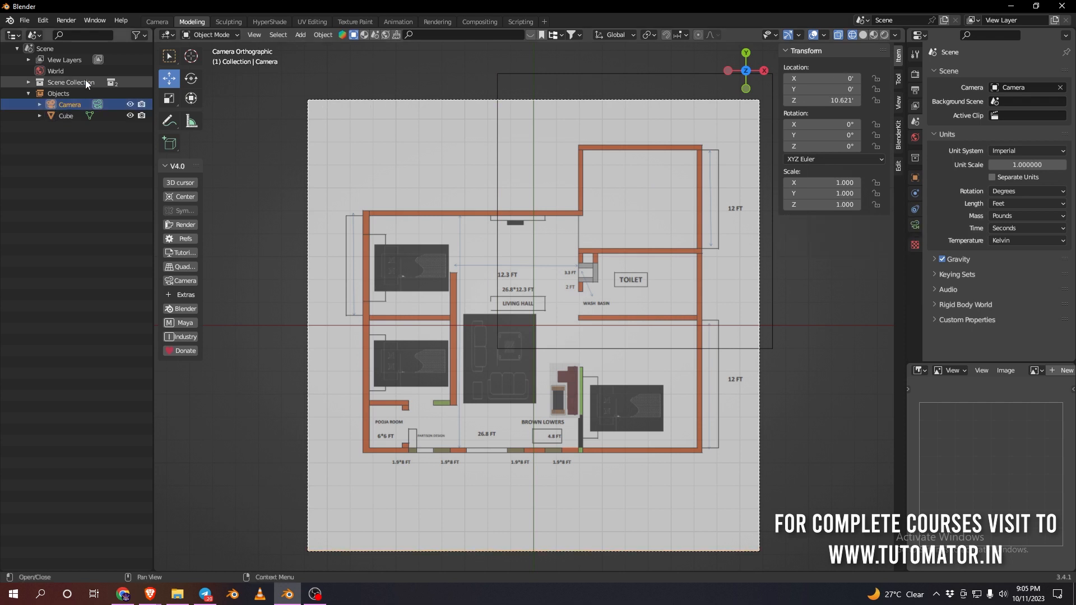
left_click(12, 35)
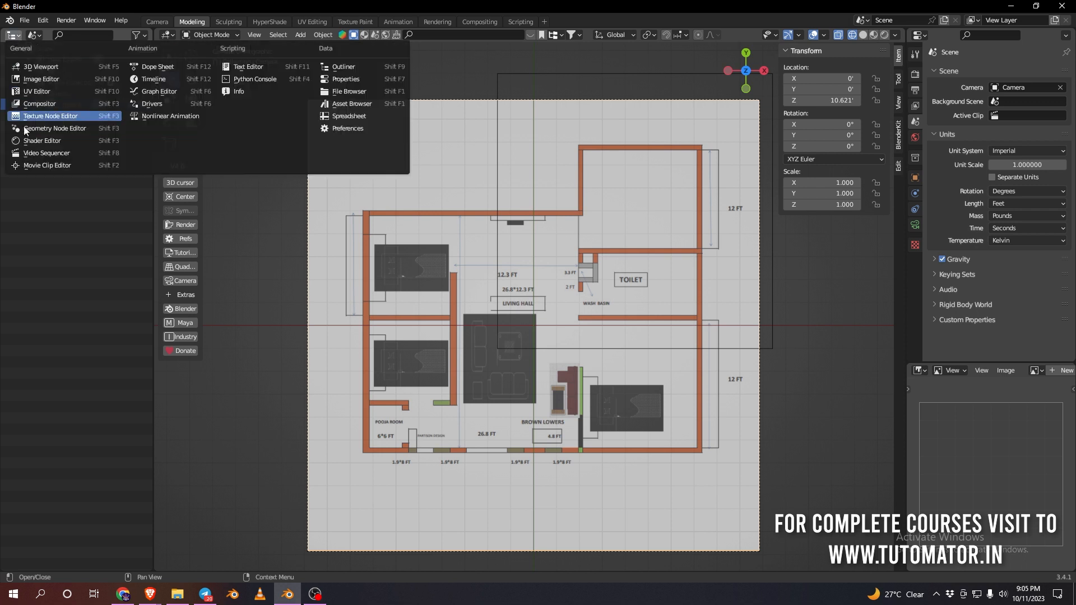
left_click(352, 68)
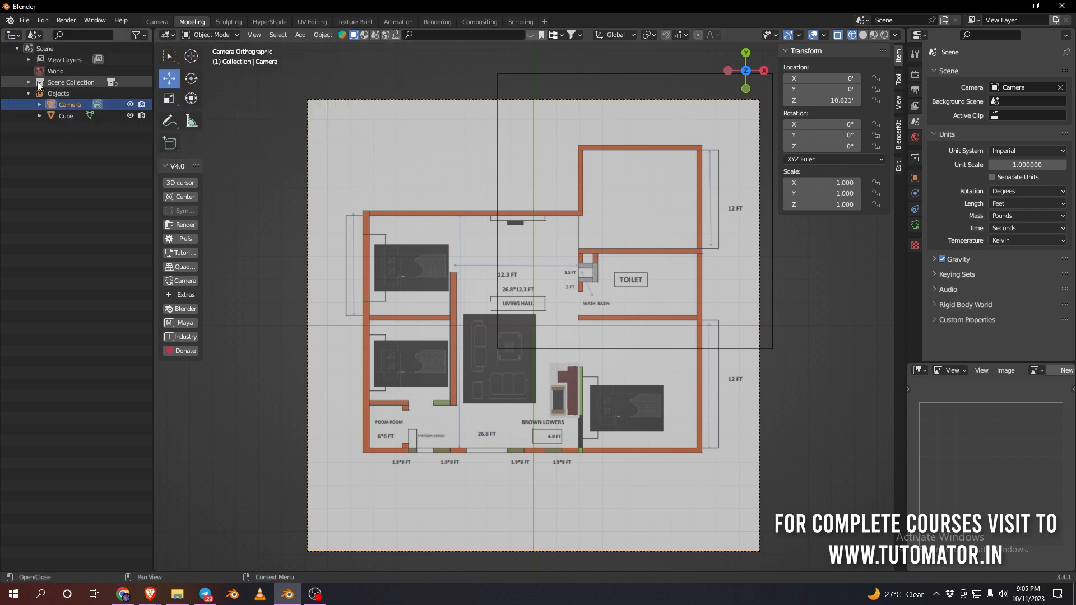
left_click(14, 37)
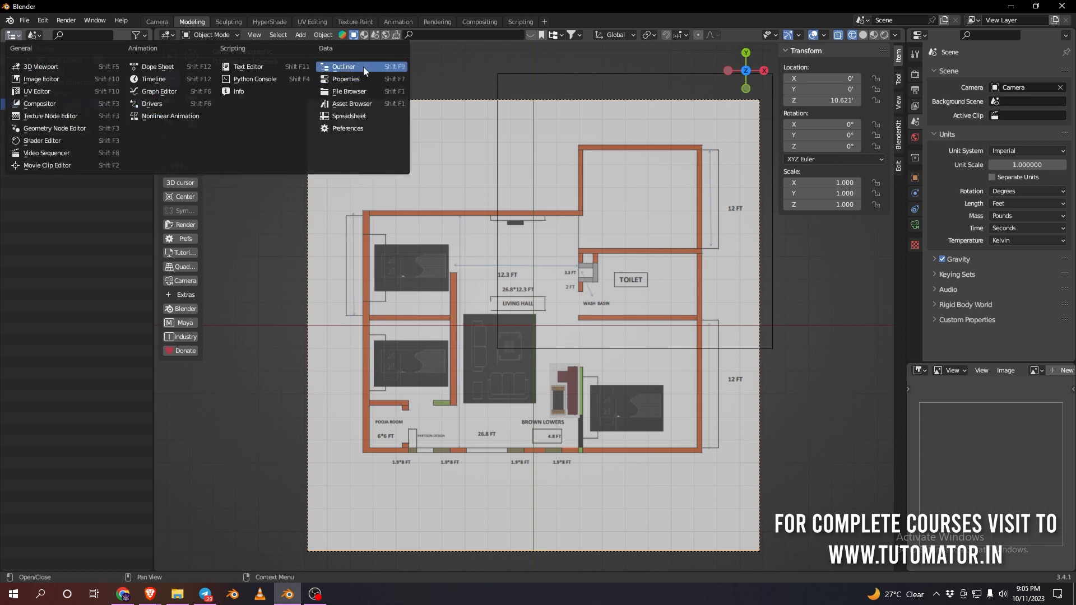
left_click(344, 67)
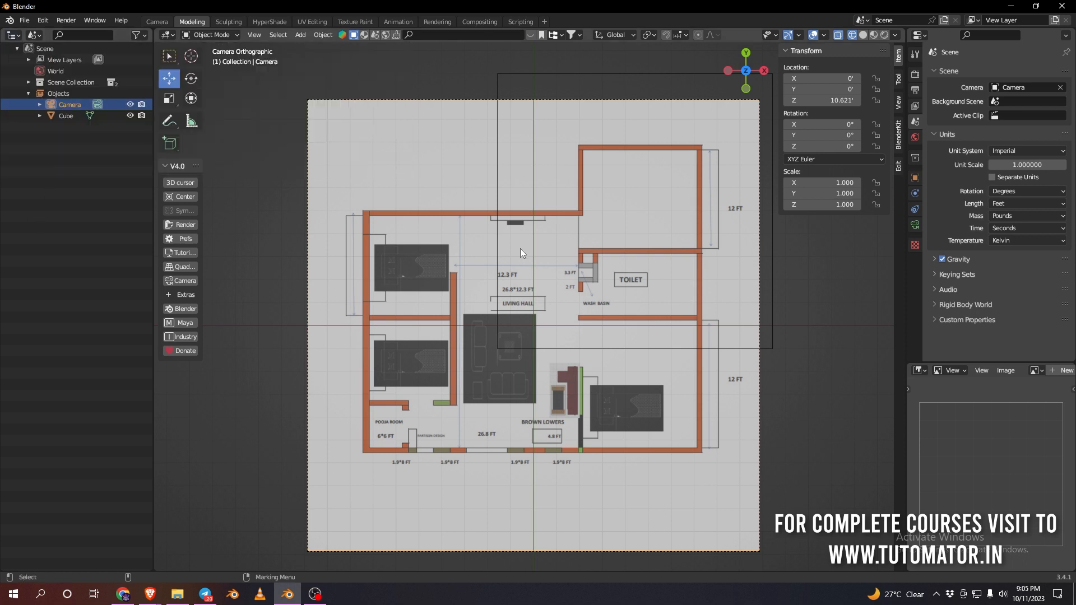
left_click(34, 34)
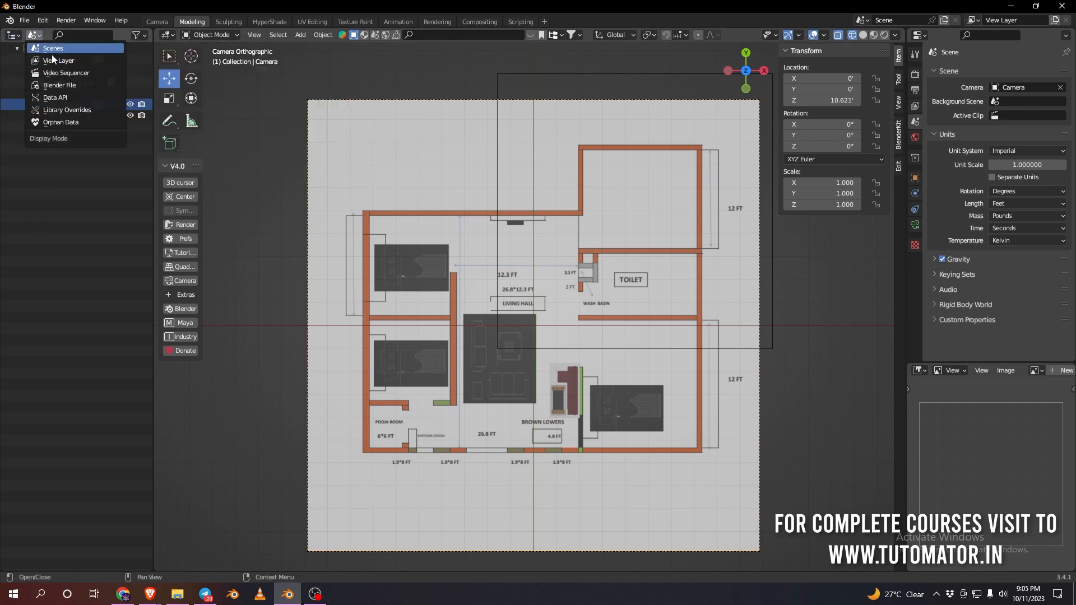
left_click(54, 57)
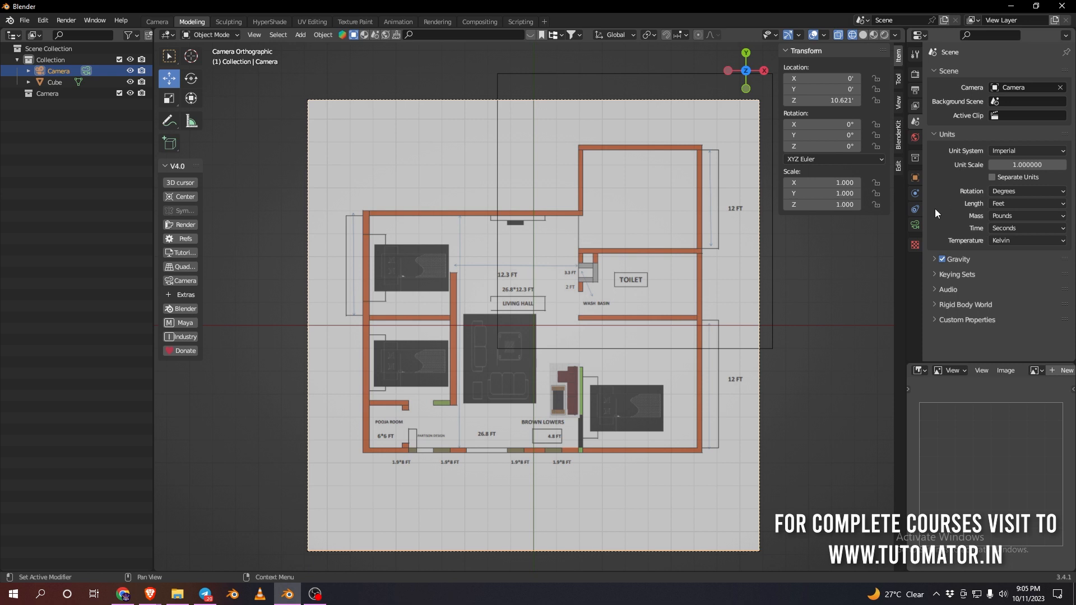
Open the camera's lens settings, widen the properties area and raise the Orthographic Scale to 12.3
left_click(915, 225)
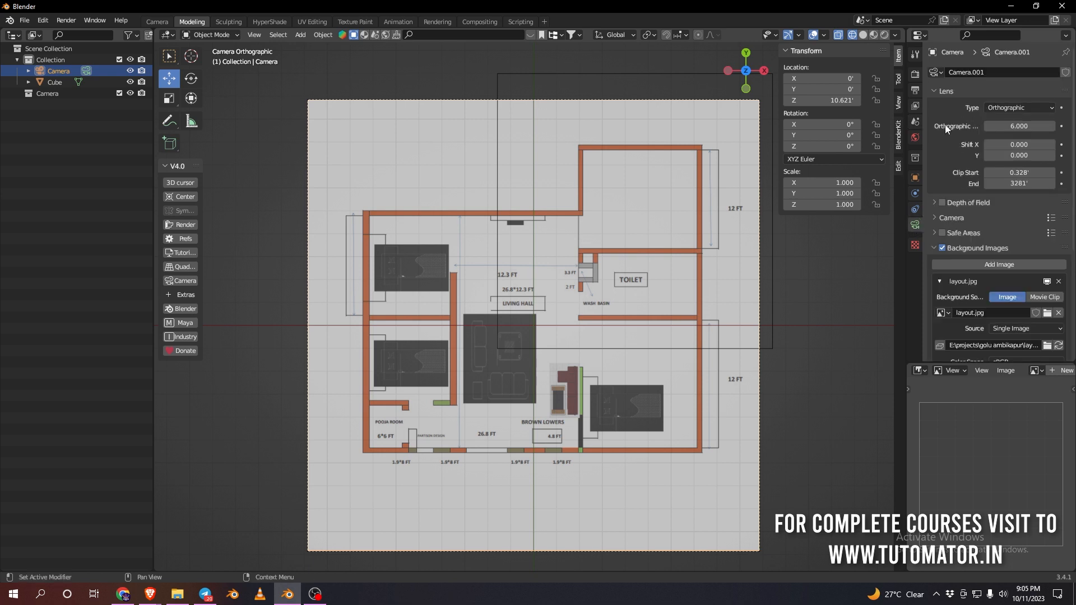
left_click_drag(907, 127, 865, 127)
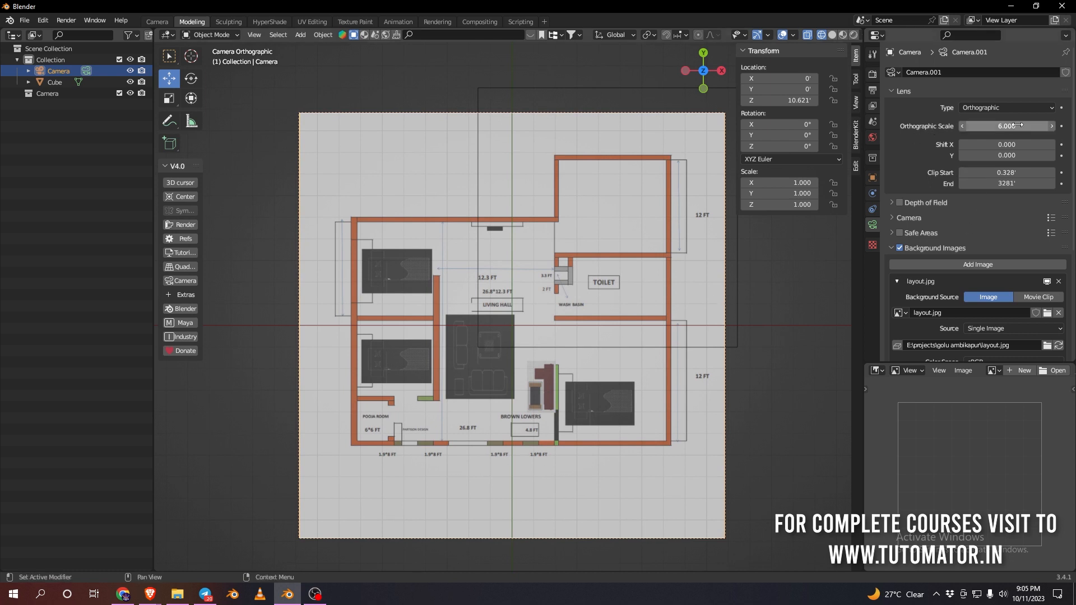
left_click_drag(1012, 126, 1075, 126)
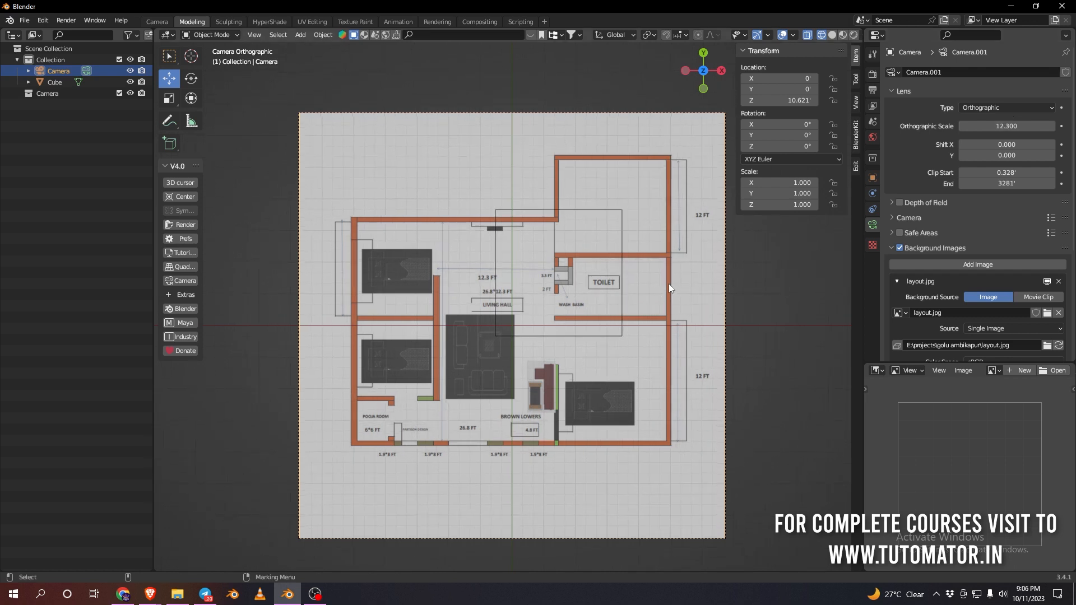
Lock the camera to the view and shift it so the cube outline lies over the plan's upper-right room
middle_click_drag(768, 257, 738, 276, "shift")
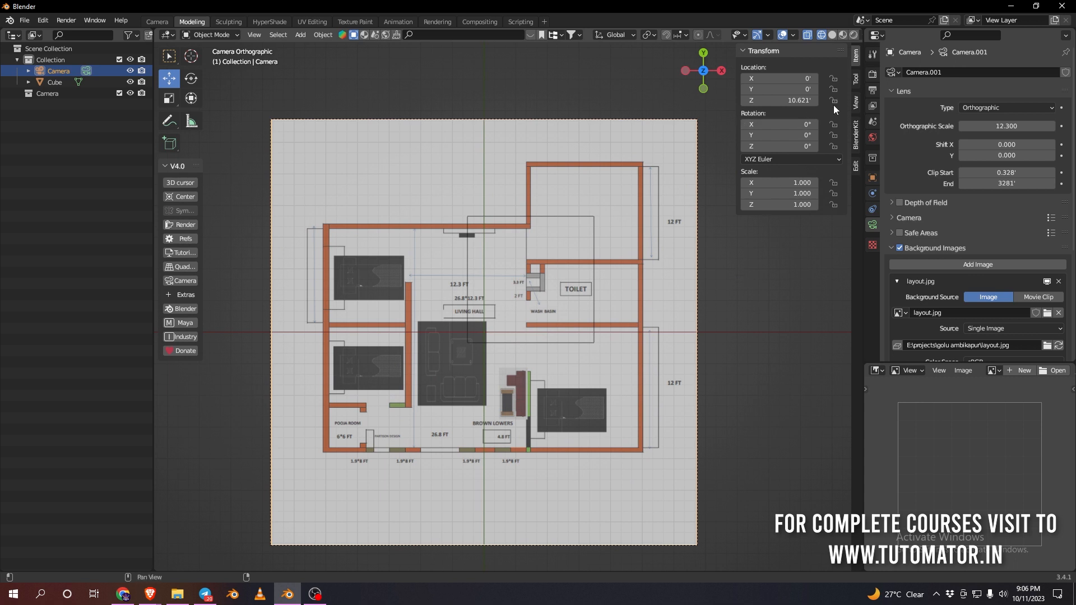
left_click(856, 103)
left_click(789, 191)
middle_click_drag(715, 211, 768, 150, "shift")
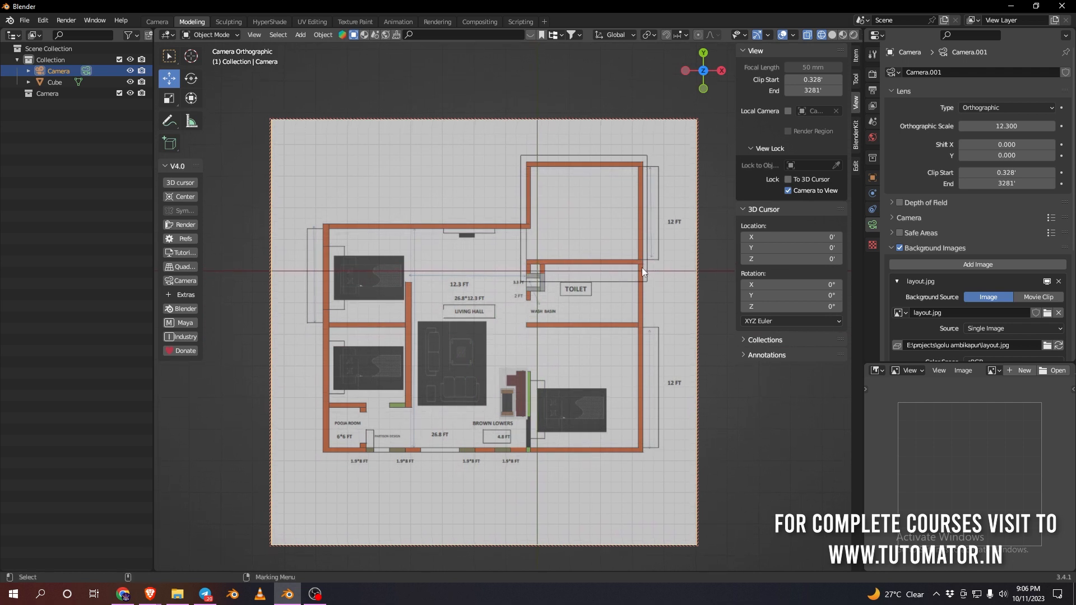
Raise the camera's Orthographic Scale to 15, repeatedly realigning the cube outline with the upper-right room's outer corner
left_click_drag(1006, 121, 1013, 122)
middle_click_drag(701, 215, 719, 207, "shift")
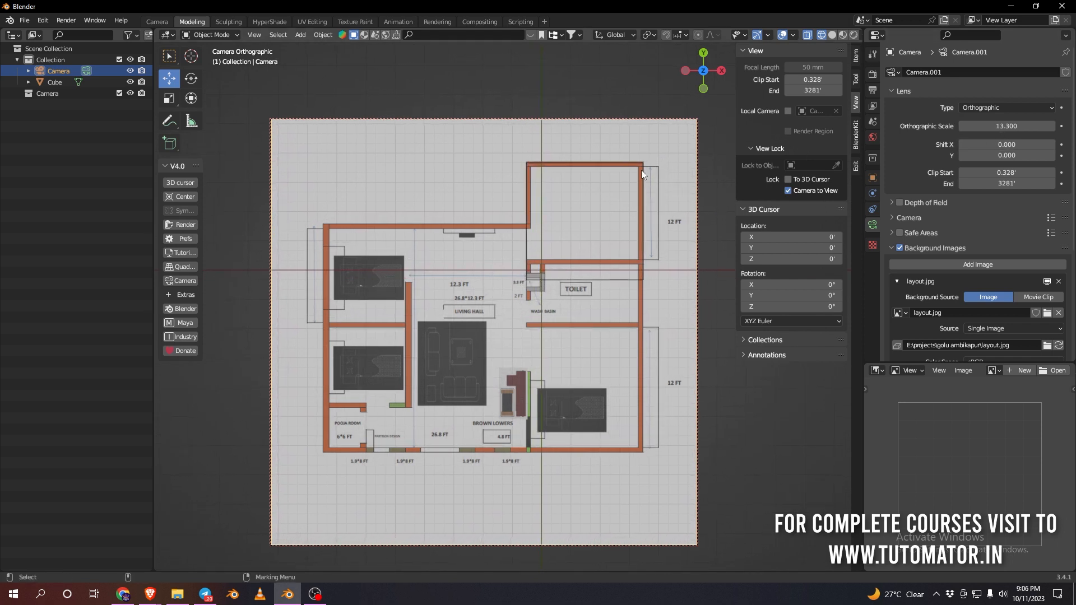
left_click_drag(1002, 127, 1023, 126)
middle_click_drag(685, 222, 697, 209, "shift")
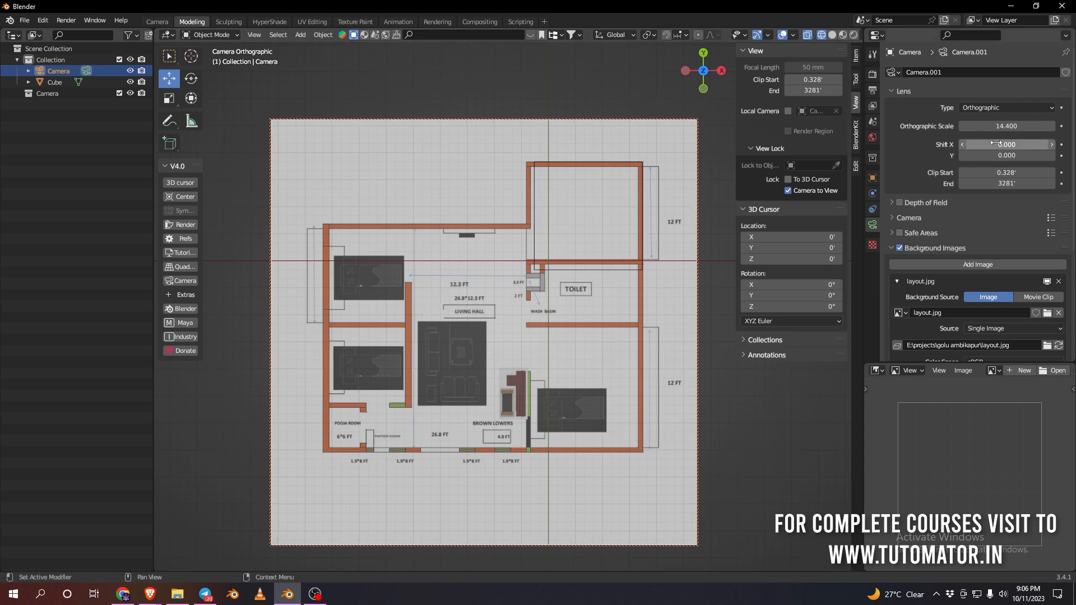
left_click_drag(1003, 126, 1009, 126)
middle_click_drag(679, 211, 686, 206, "shift")
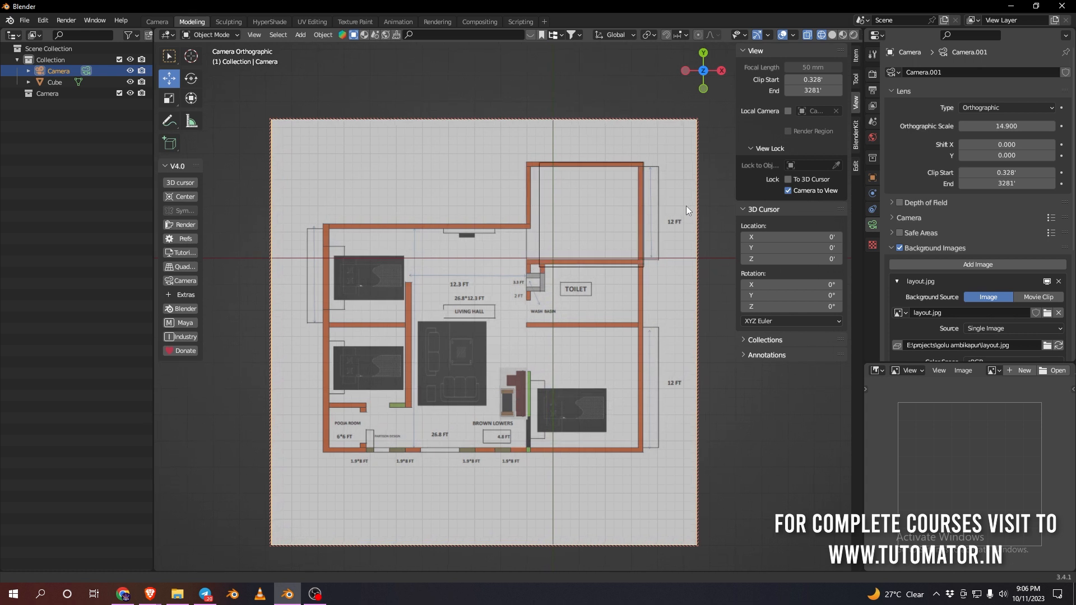
left_click(1006, 127)
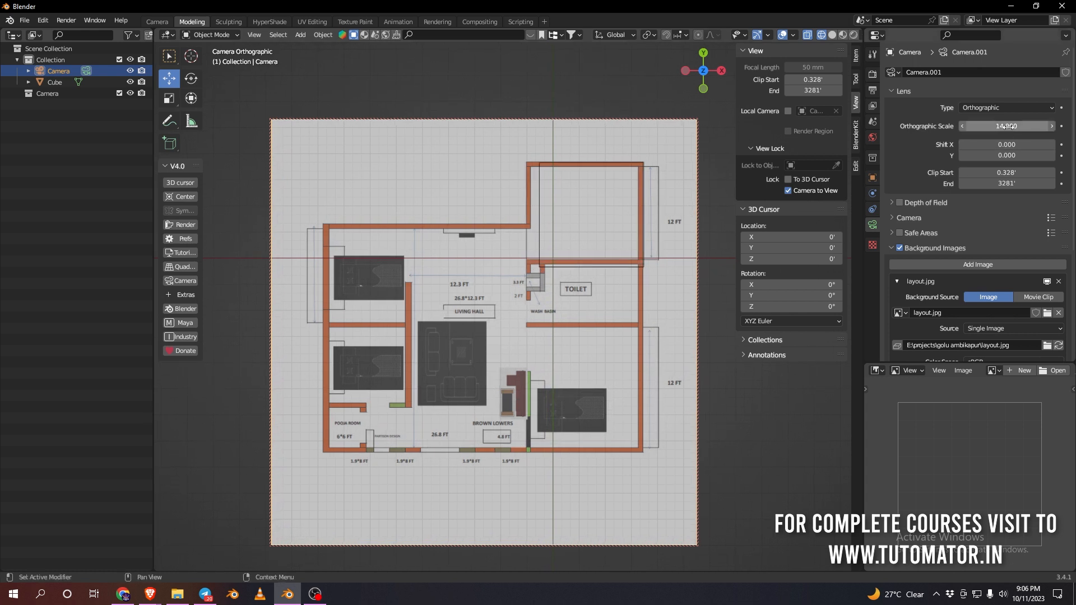
type("15")
key("Return")
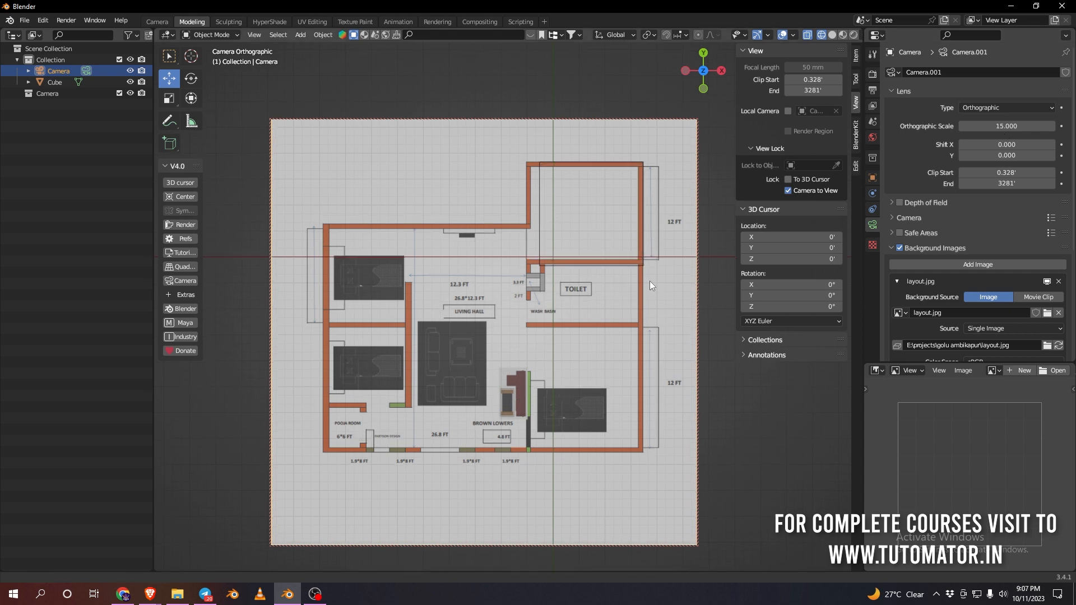
In Edit Mode, stretch the cube's left side to the upper room's outer wall and its lower side to the plan's bottom wall
left_click(629, 262)
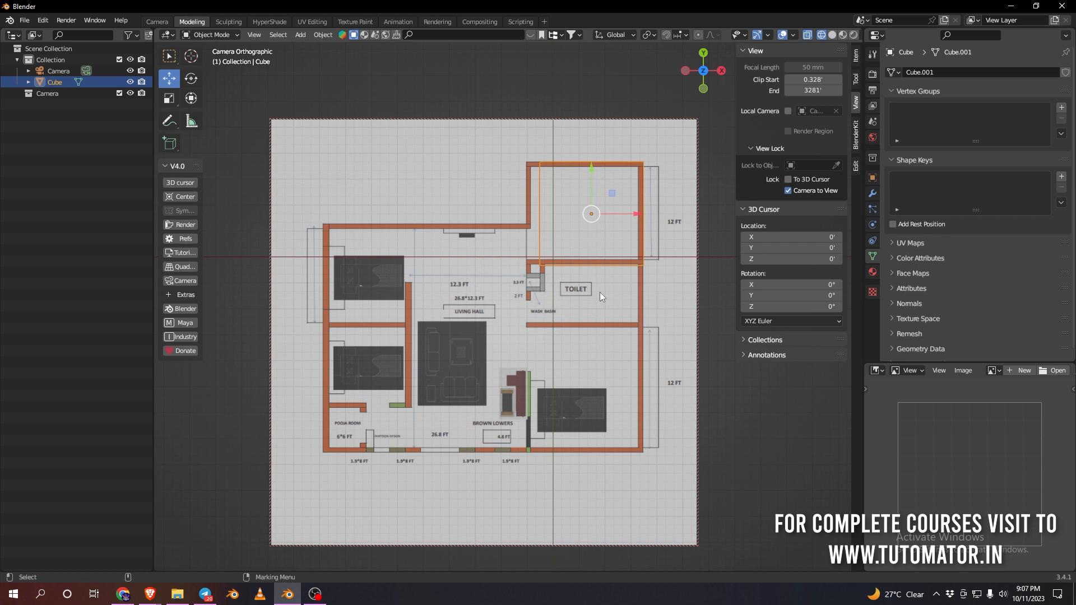
key("Tab")
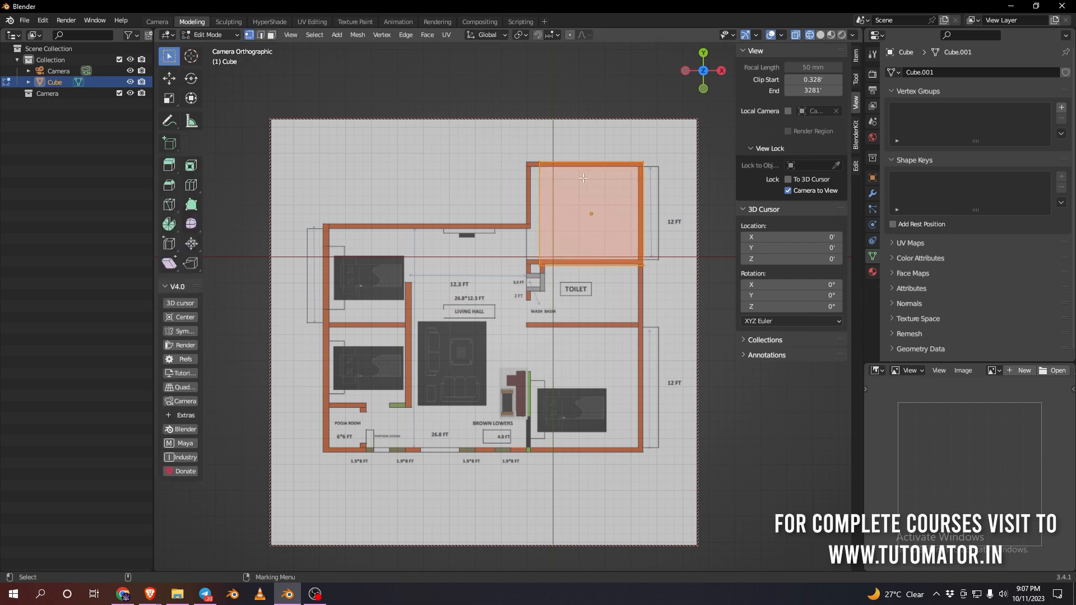
key("alt+a")
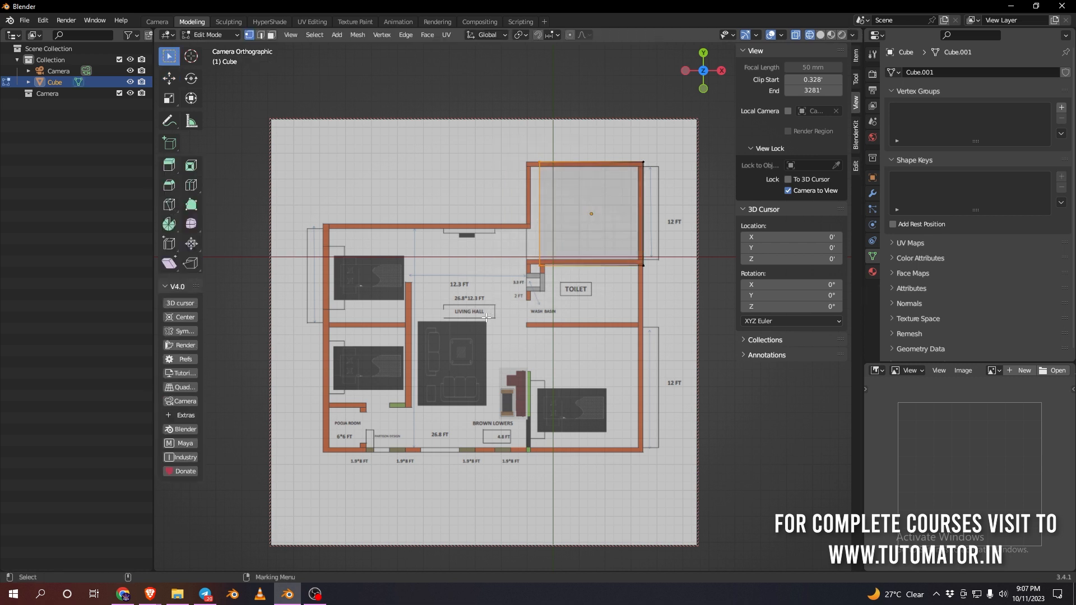
key("shift+space")
key("g")
left_click_drag(584, 213, 572, 211)
left_click_drag(680, 240, 504, 291)
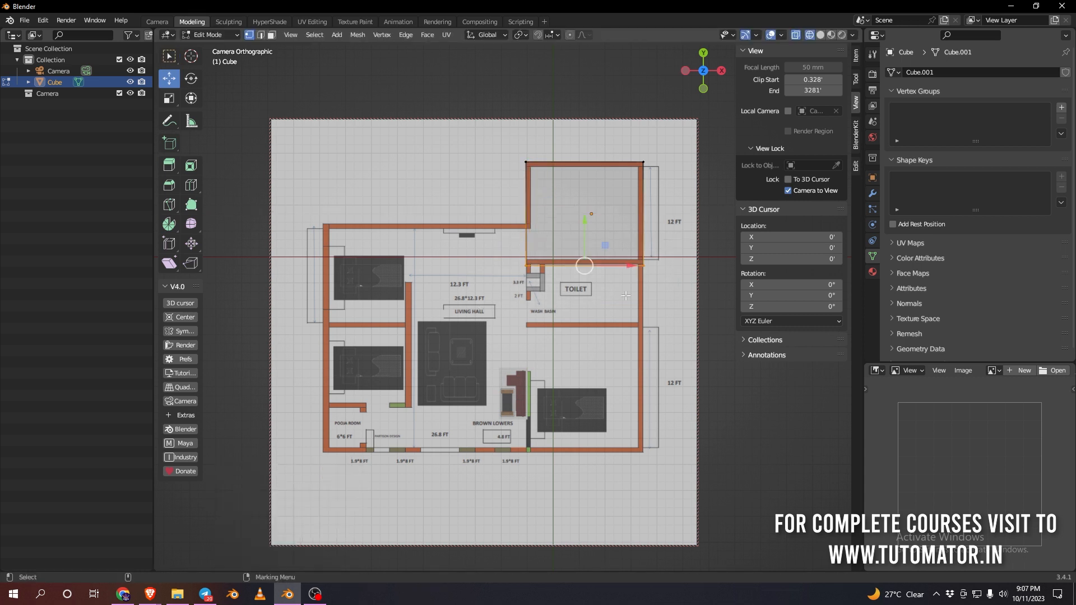
left_click_drag(586, 226, 589, 414)
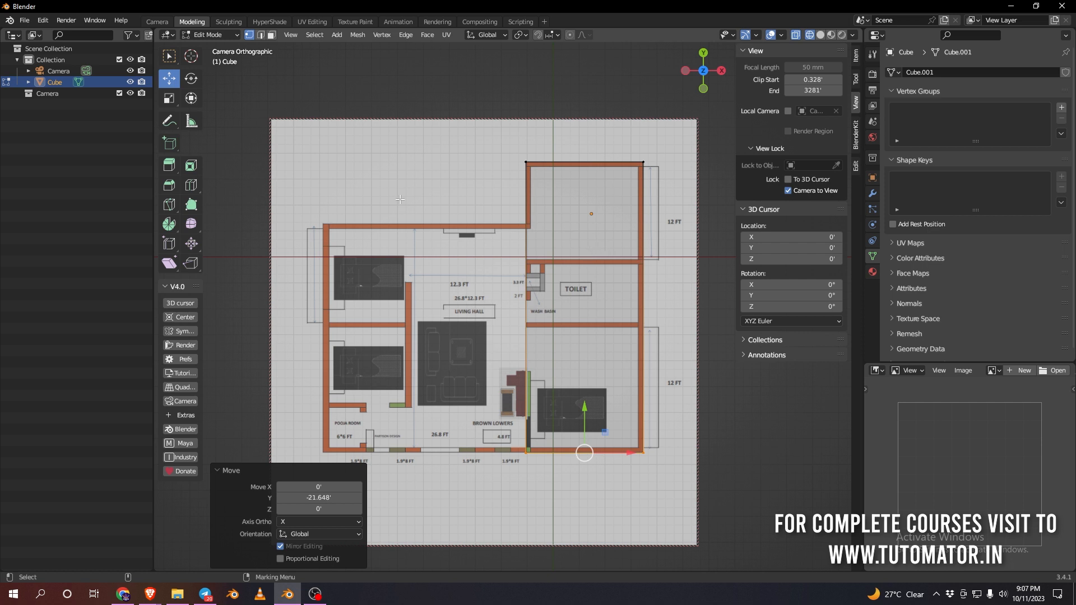
Launch the screen annotation pen, place its toolbar over the Outliner and choose the pen tool
key("super")
type("pen")
key("Return")
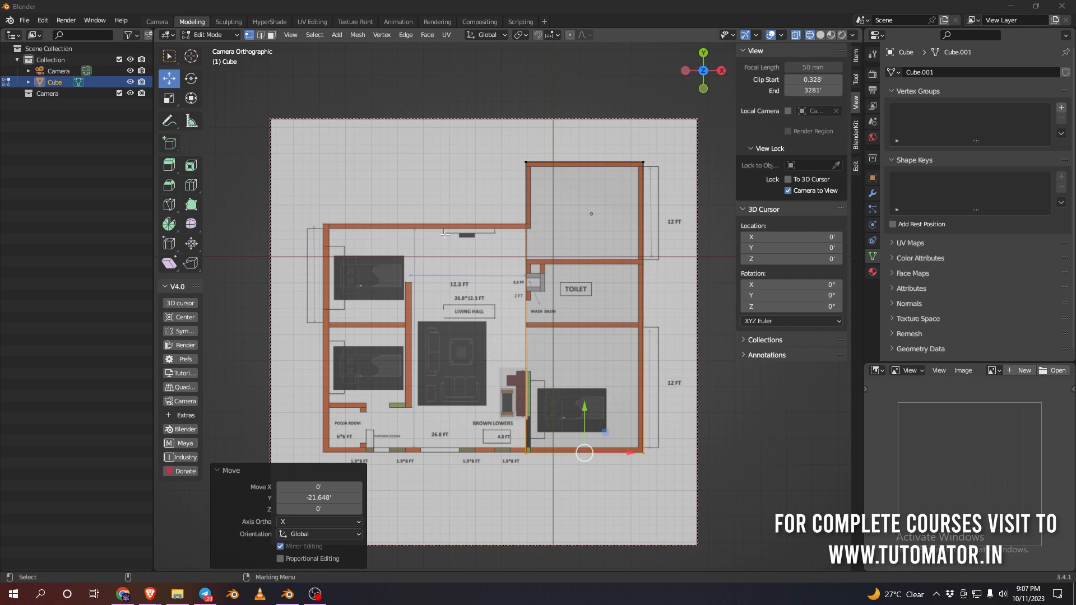
left_click_drag(423, 81, 104, 117)
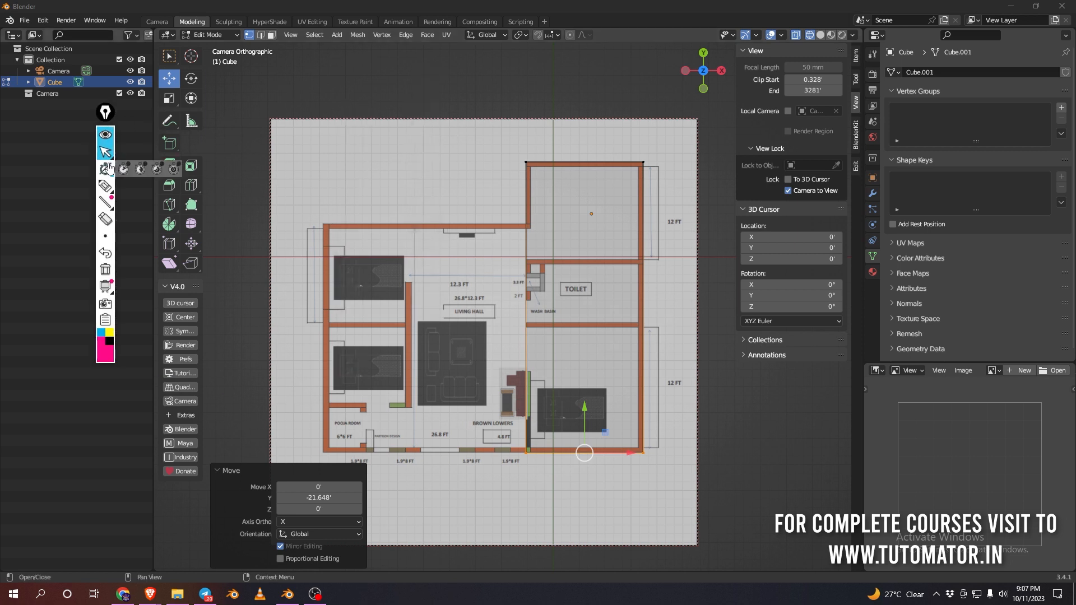
left_click(105, 186)
Sketch a simple figure and a height bar marked 12 in the plan's blank area, and clear the annotations
mouse_move(439, 151)
left_mouse_down()
mouse_move(422, 162)
mouse_move(439, 159)
mouse_move(460, 194)
left_mouse_up()
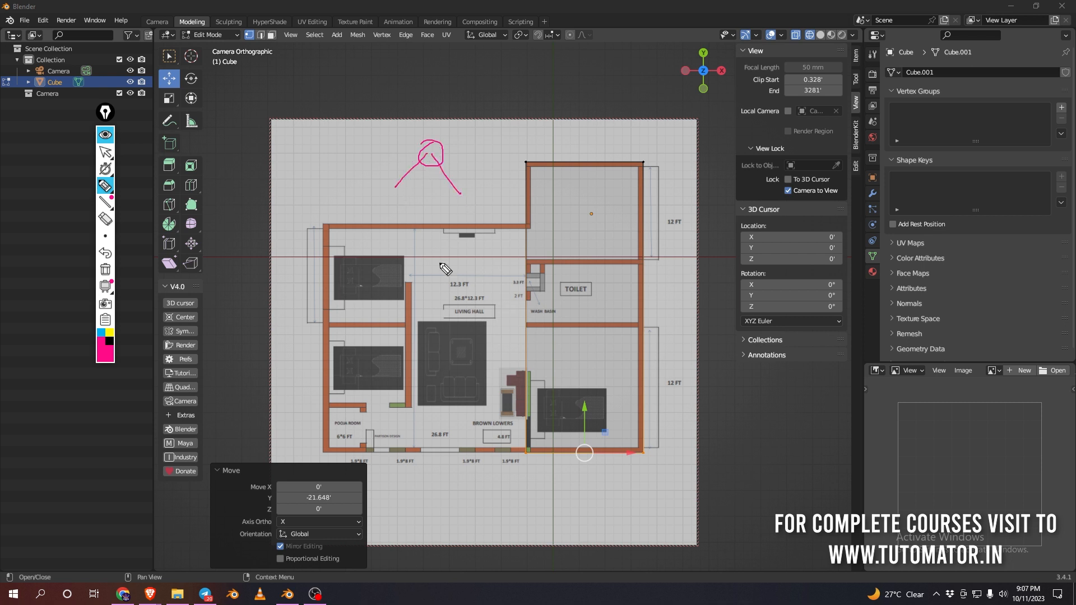
left_click_drag(479, 135, 514, 132)
left_click_drag(496, 134, 499, 198)
mouse_move(480, 198)
left_mouse_down()
mouse_move(512, 198)
mouse_move(477, 197)
left_mouse_up()
mouse_move(509, 148)
left_mouse_down()
mouse_move(509, 165)
mouse_move(547, 148)
left_mouse_up()
mouse_move(433, 178)
left_mouse_down()
mouse_move(429, 188)
mouse_move(454, 192)
mouse_move(416, 187)
left_mouse_up()
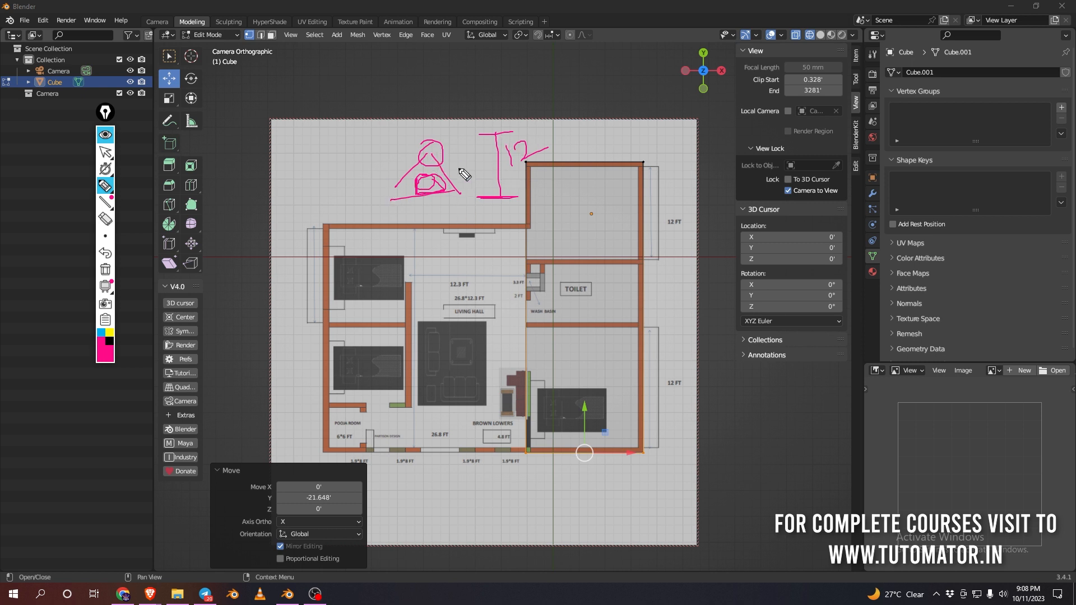
left_click_drag(467, 162, 494, 168)
mouse_move(429, 196)
left_mouse_down()
mouse_move(485, 186)
mouse_move(451, 201)
mouse_move(424, 196)
mouse_move(455, 190)
mouse_move(431, 193)
left_mouse_up()
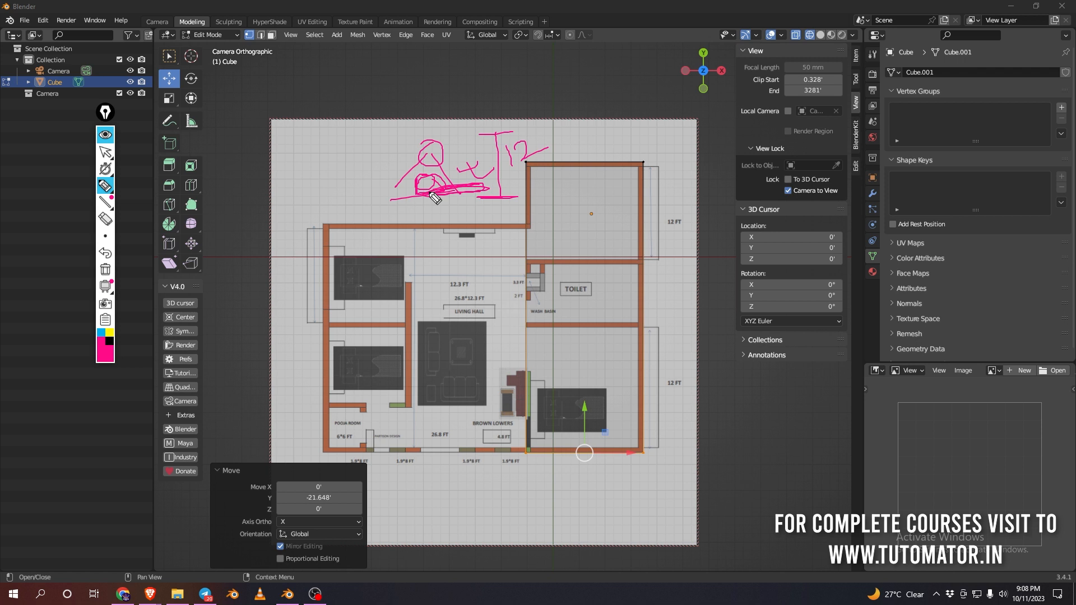
left_click(105, 270)
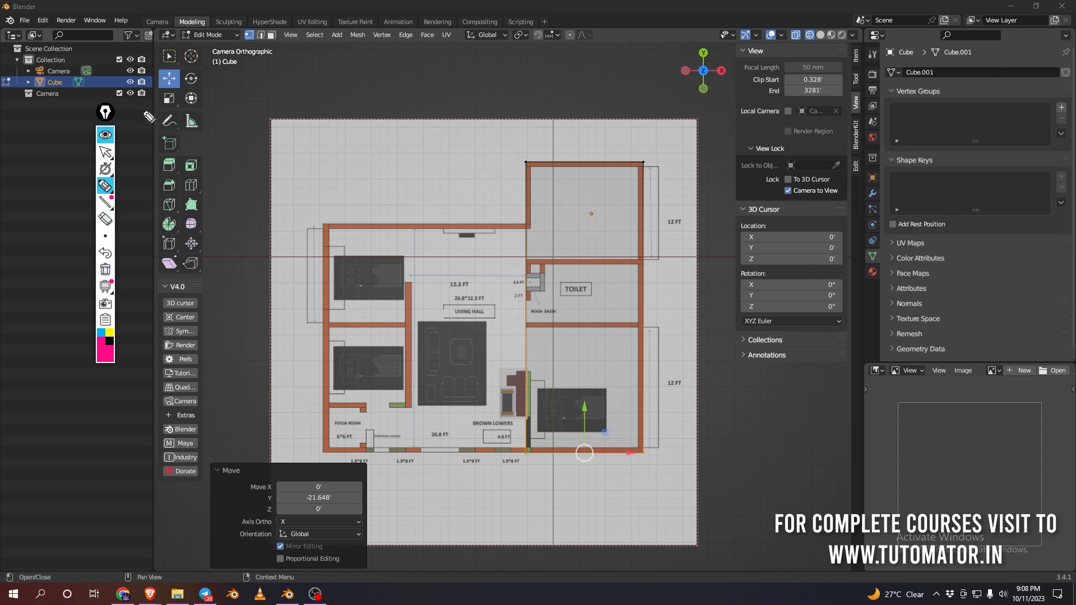
Switch the screen annotation pen to its pointer mode, move its toolbar aside and exit the pen from the system tray
left_click_drag(105, 112, 45, 110)
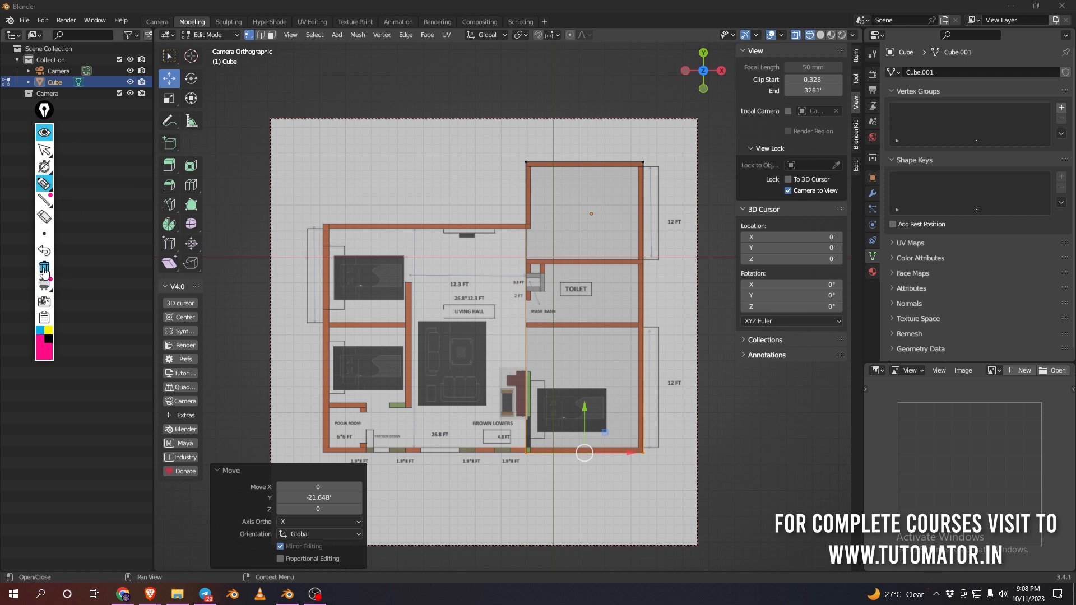
left_click(45, 150)
left_click_drag(44, 110, 13, 128)
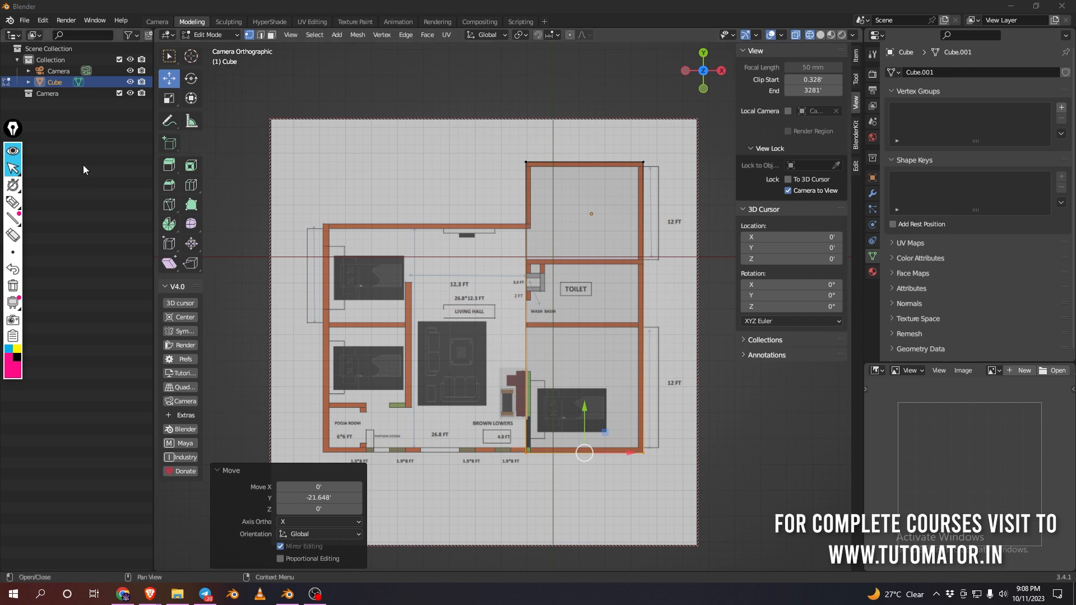
left_click(936, 593)
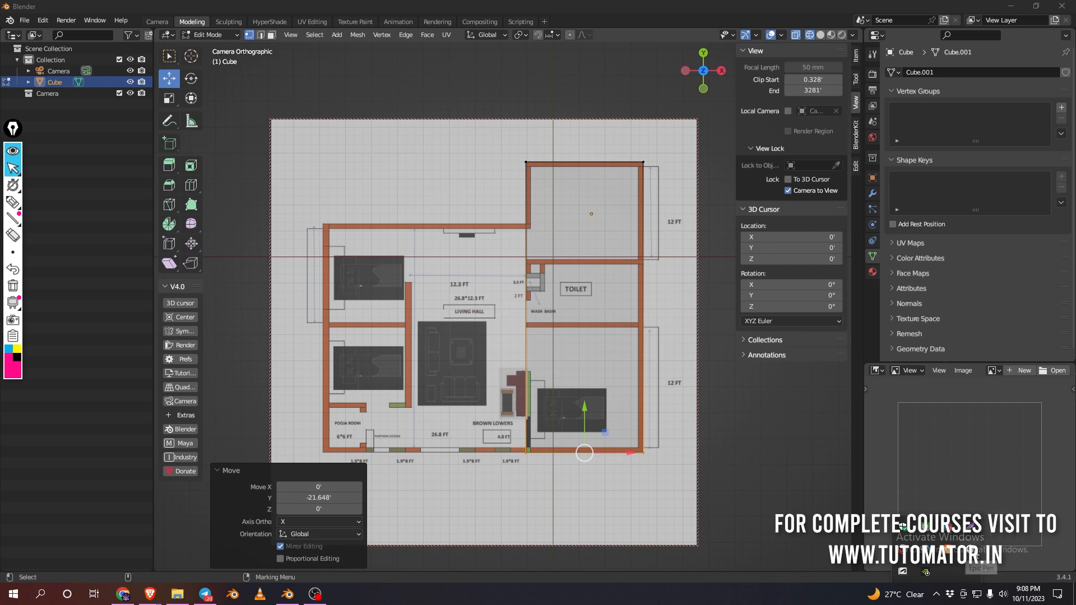
right_click(973, 550)
left_click(989, 557)
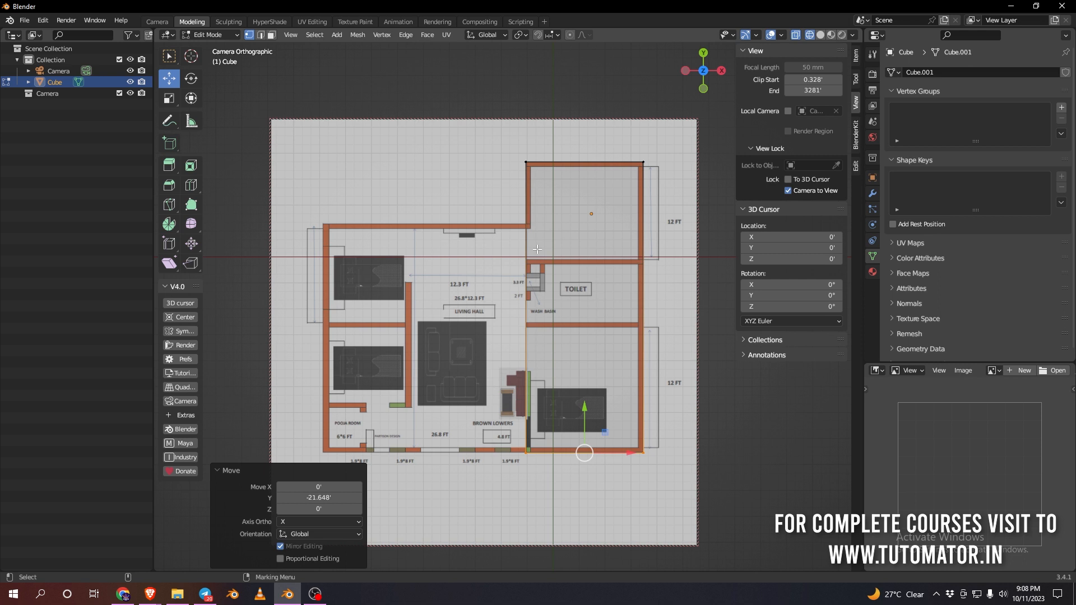
Add one loop cut across the block and slide it level with the living hall's upper outer wall, factor about -0.575
key("alt+a")
key("ctrl+r")
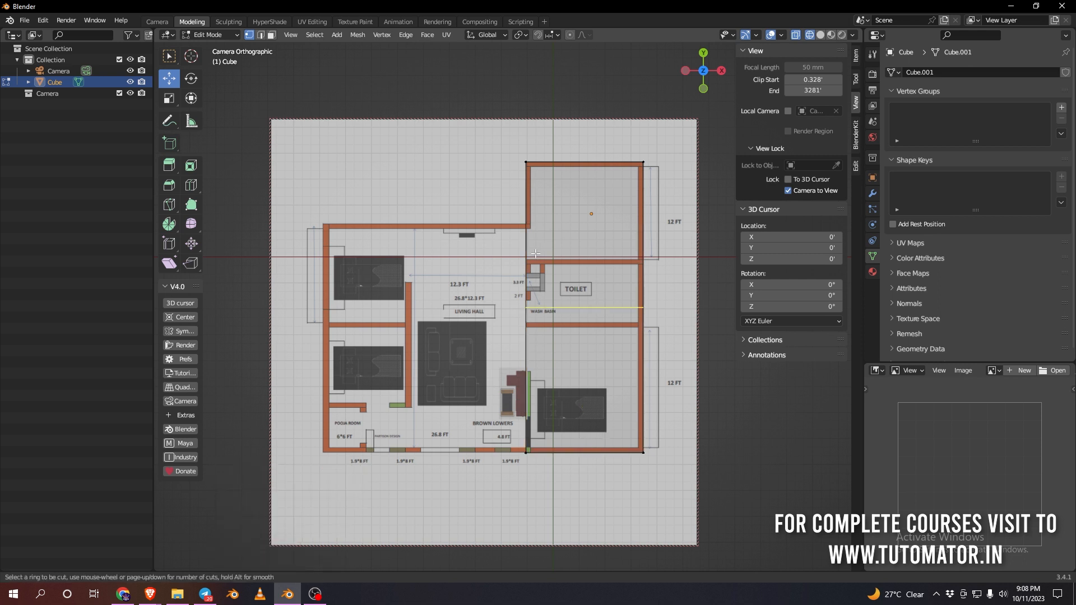
left_click(541, 305)
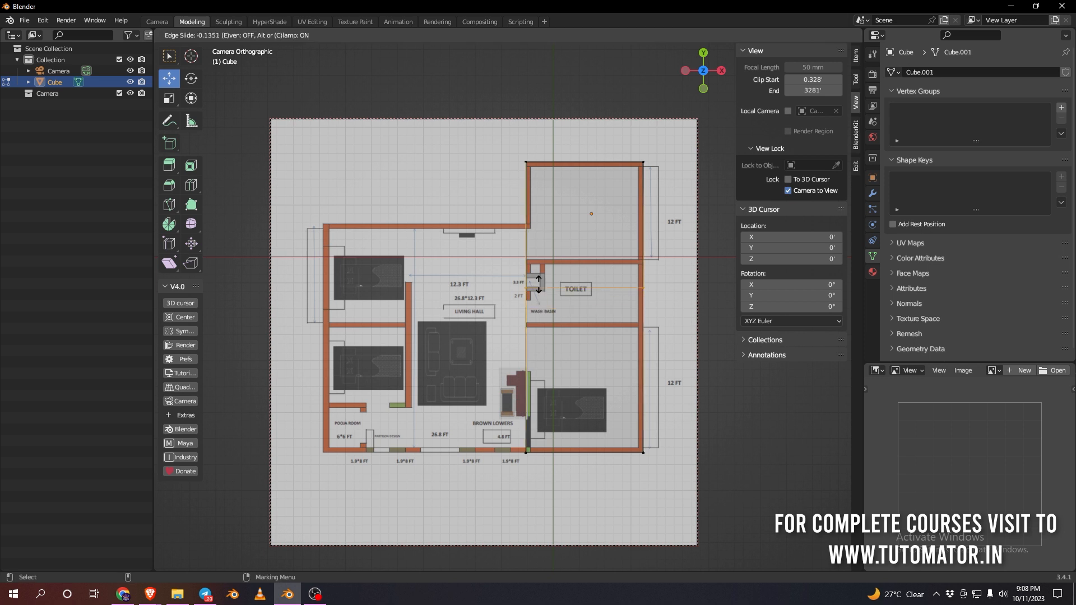
left_click(538, 222)
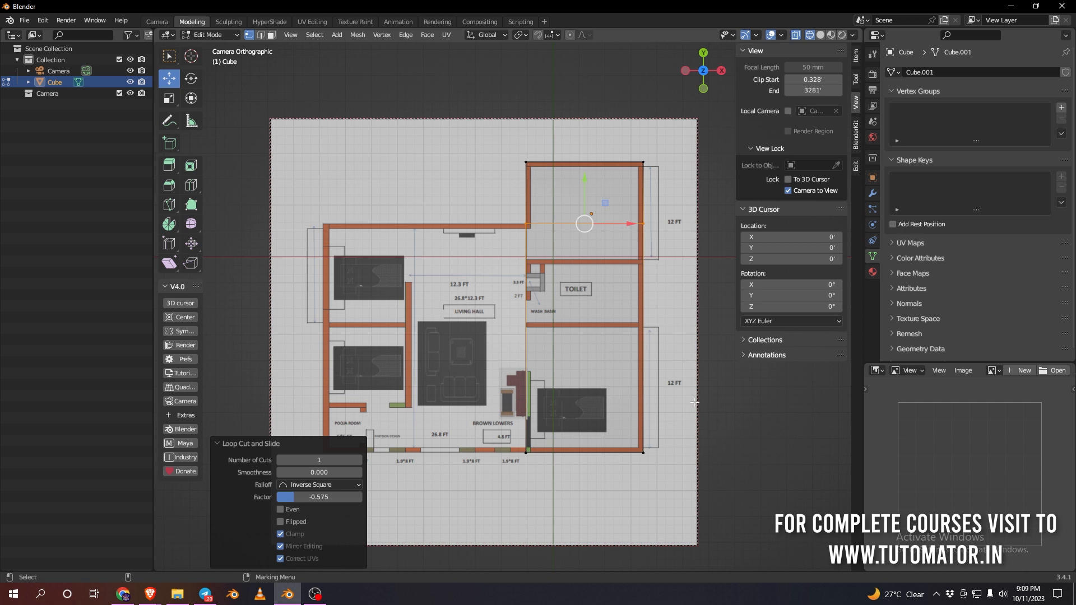
Turn off the Camera to View lock and extrude the block's side face below the cut about 26.187 ft toward the bedrooms
left_click(809, 190)
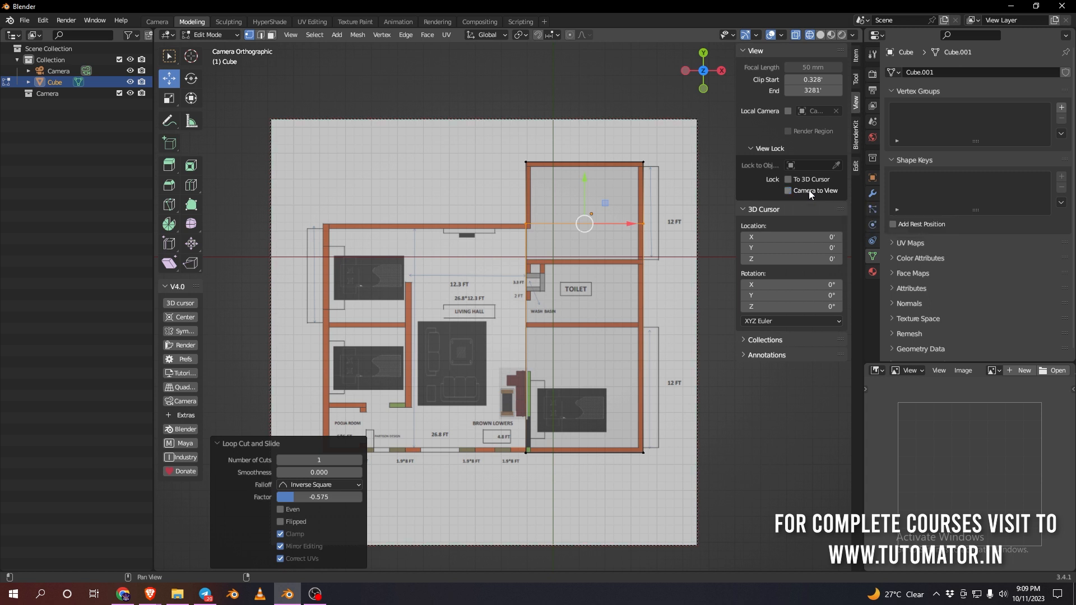
middle_click_drag(595, 325, 624, 289)
right_click(623, 290)
left_click(681, 325)
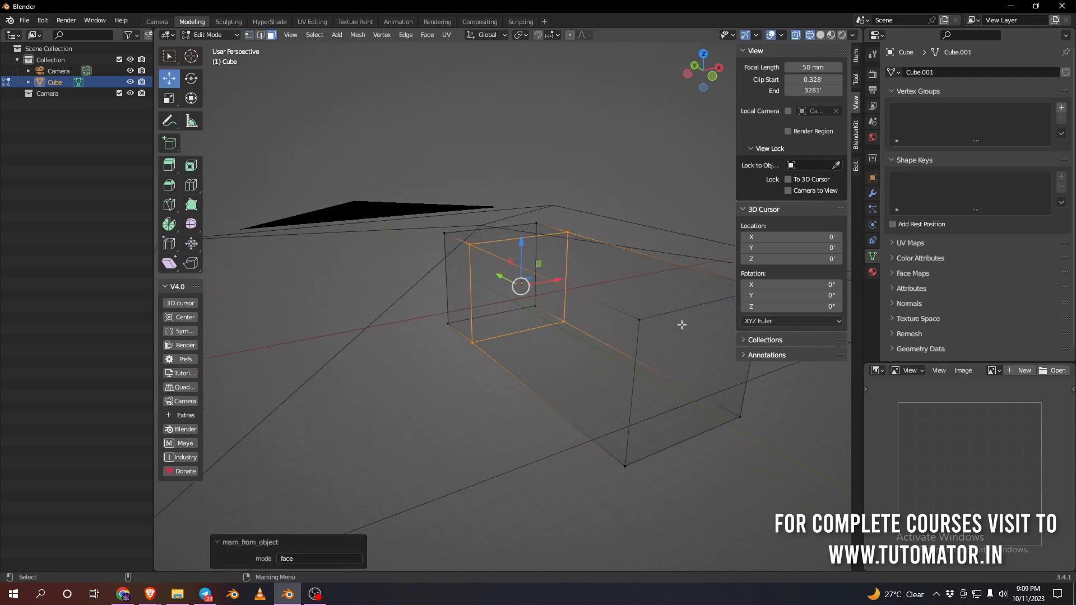
left_click(588, 360)
middle_click_drag(586, 373, 601, 268)
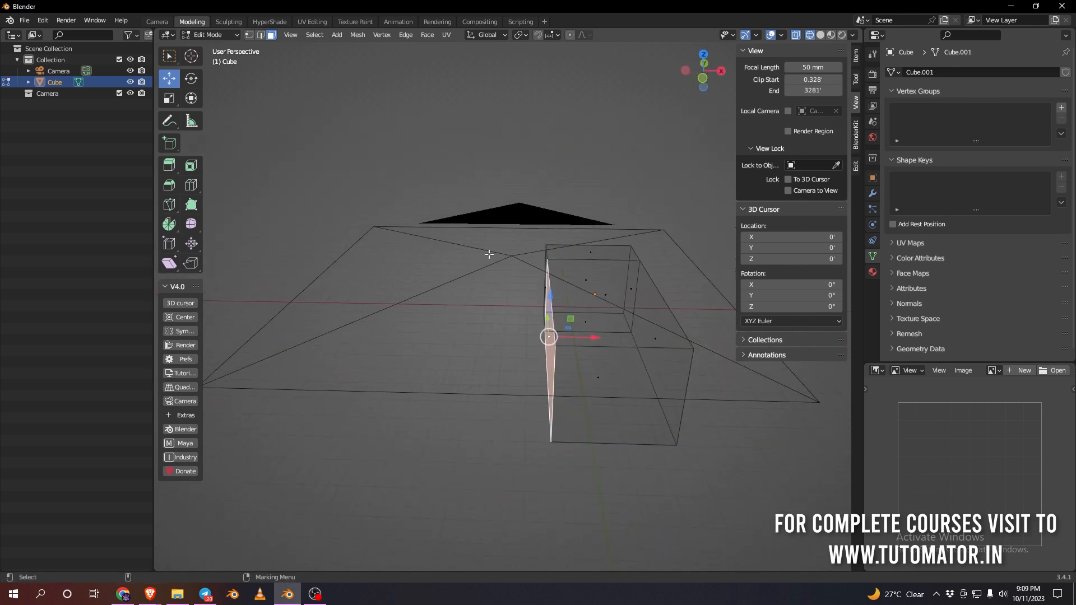
left_click(168, 165)
left_click_drag(505, 336, 306, 333)
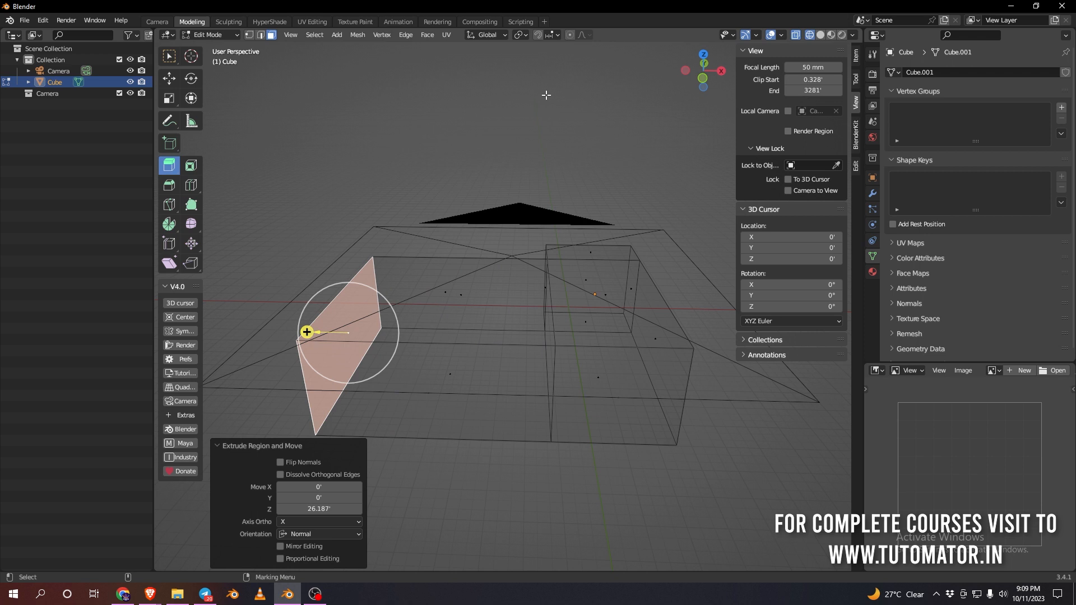
In the camera view, move the extruded face back onto the outer edge of the bedrooms' exterior wall and return to Object Mode
key("KP_0")
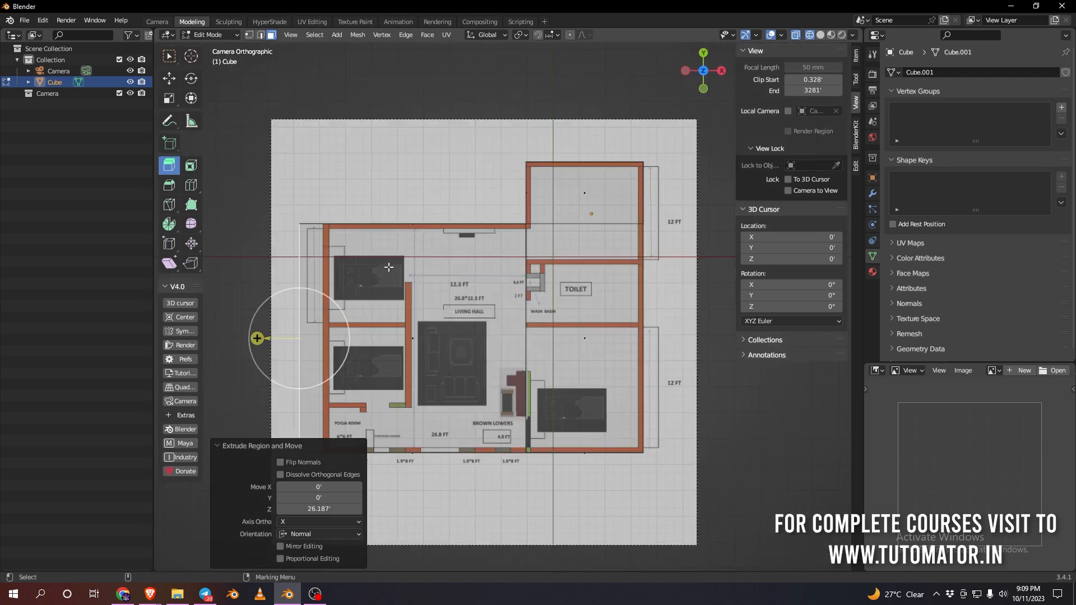
scroll(388, 267, "up", 2)
middle_click_drag(215, 344, 260, 303, "alt")
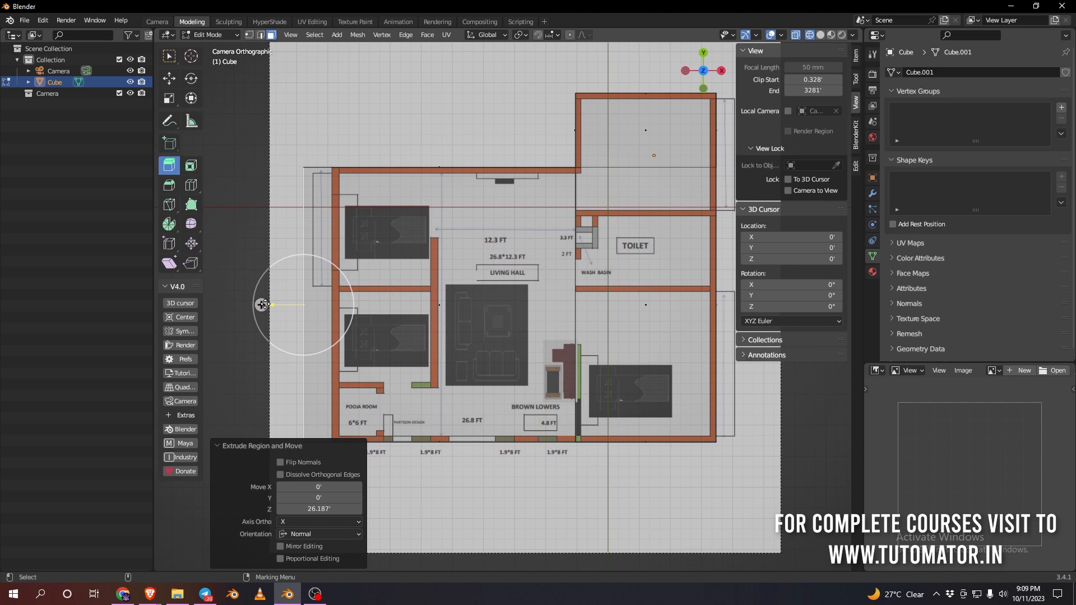
key("e")
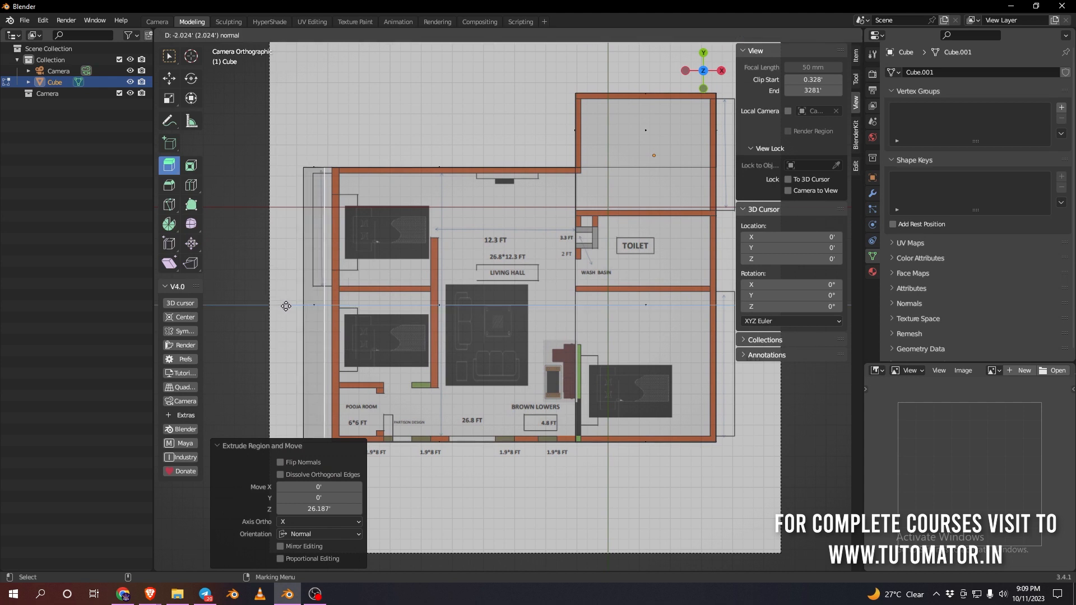
right_click(286, 306)
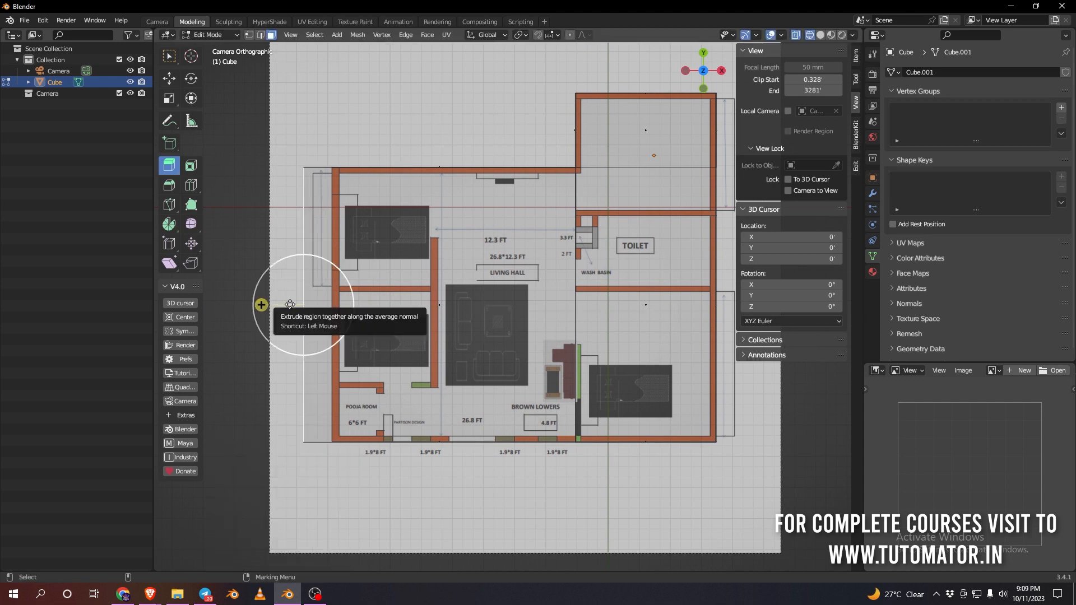
key("w")
left_click_drag(345, 304, 372, 305)
middle_click_drag(581, 254, 528, 267, "alt")
key("Tab")
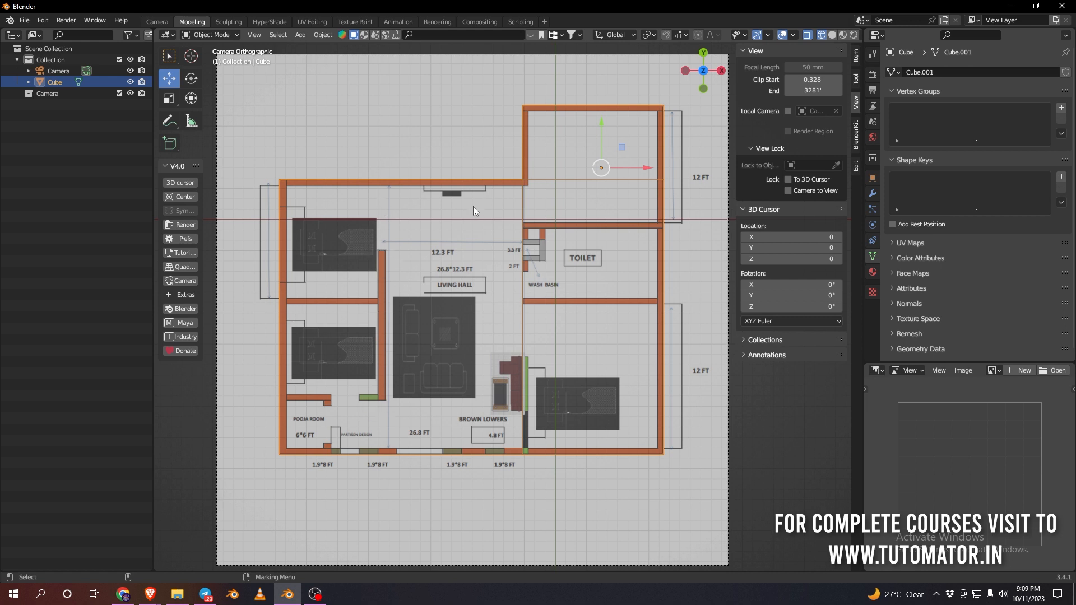
Leave the camera view, deselect the block and switch the viewport to solid shading
mouse_move(516, 235)
middle_mouse_down()
mouse_move(651, 339)
mouse_move(644, 272)
mouse_move(615, 303)
mouse_move(589, 187)
mouse_move(583, 207)
mouse_move(648, 194)
mouse_move(594, 206)
mouse_move(500, 193)
mouse_move(517, 223)
middle_mouse_up()
left_click(589, 188)
left_click(832, 34)
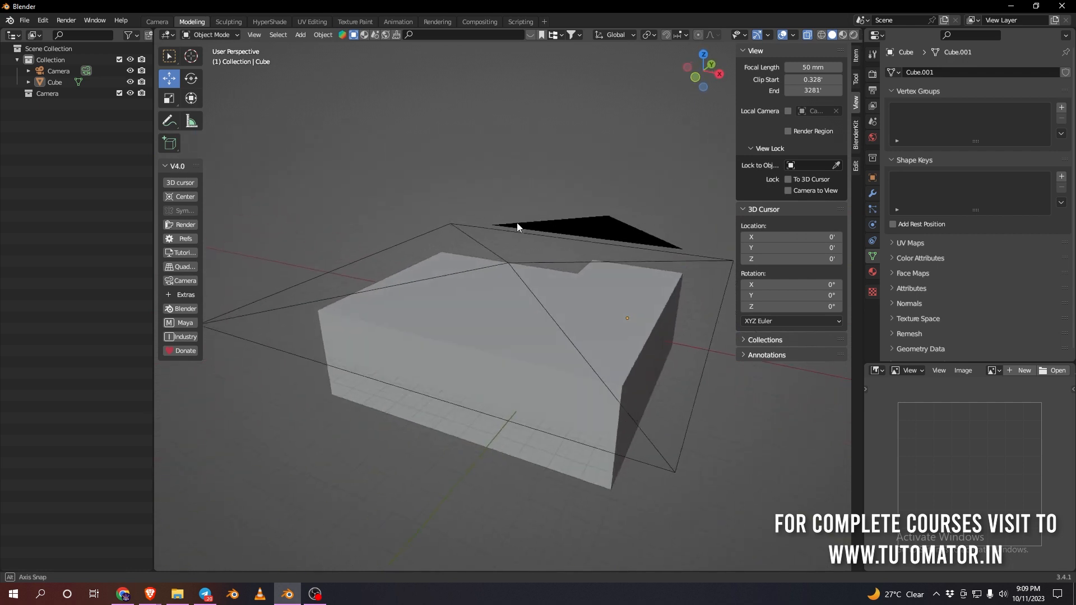
Examine the solid block's shape from several angles and distances
left_click(504, 312)
scroll(546, 317, "up", 10)
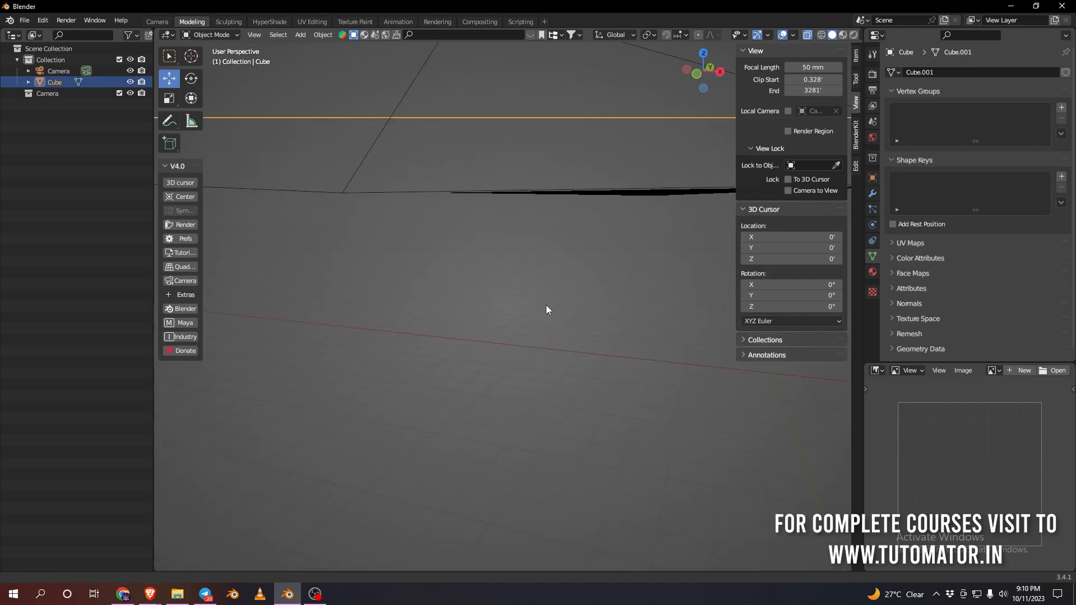
scroll(493, 280, "down", 5)
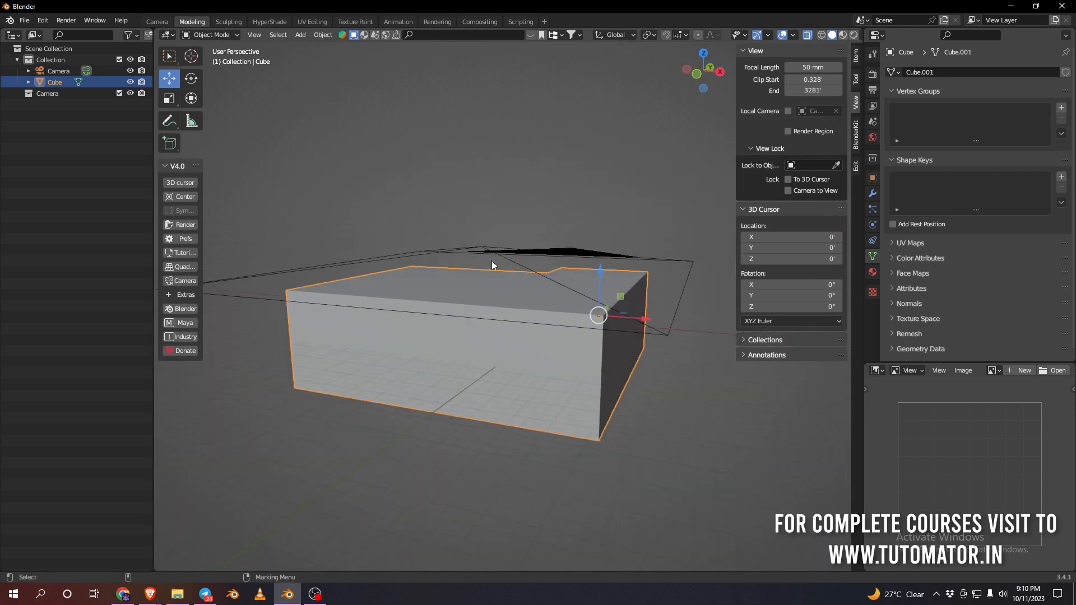
scroll(494, 292, "up", 5)
middle_click_drag(496, 324, 590, 312)
scroll(588, 311, "down", 5)
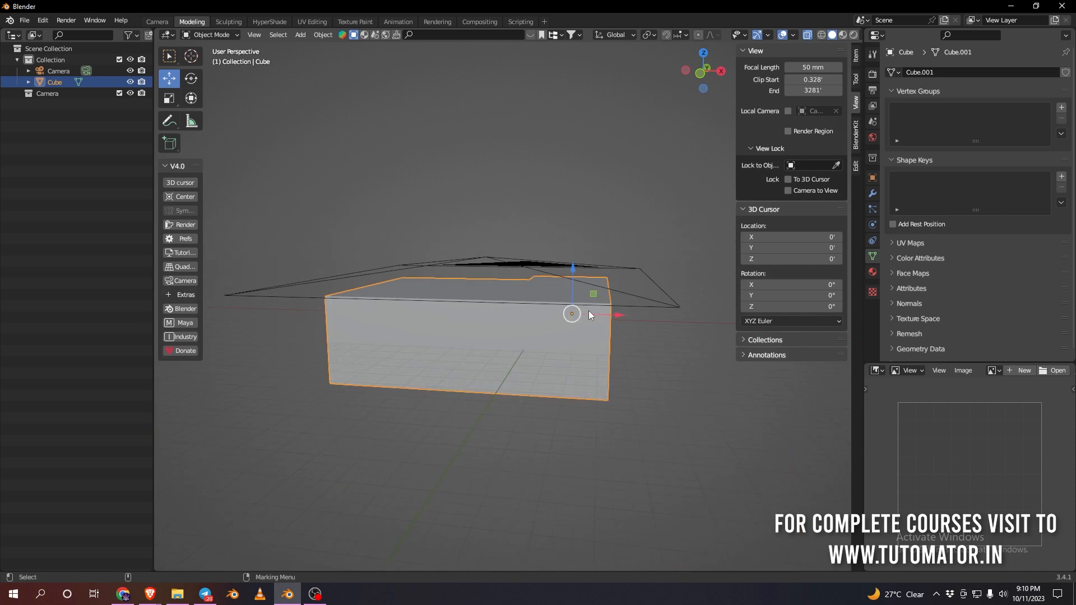
right_click_drag(583, 188, 613, 170, "alt")
left_click_drag(613, 170, 595, 146, "alt")
left_click(595, 146)
left_click(558, 318)
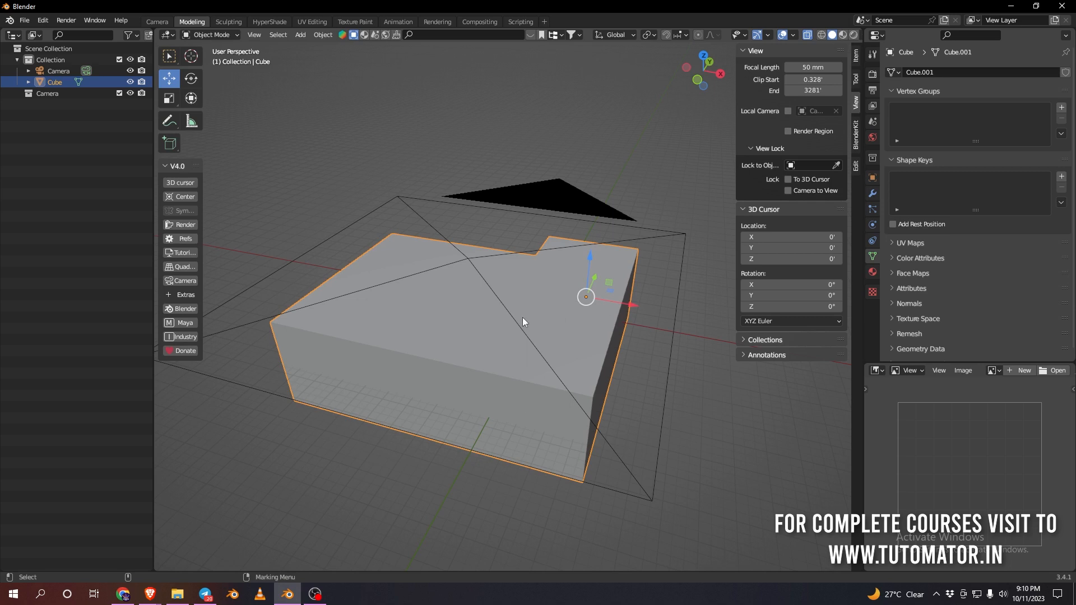
In Edit Mode, select the block's three top faces and delete them
key("Tab")
right_click(548, 285)
left_click(609, 328)
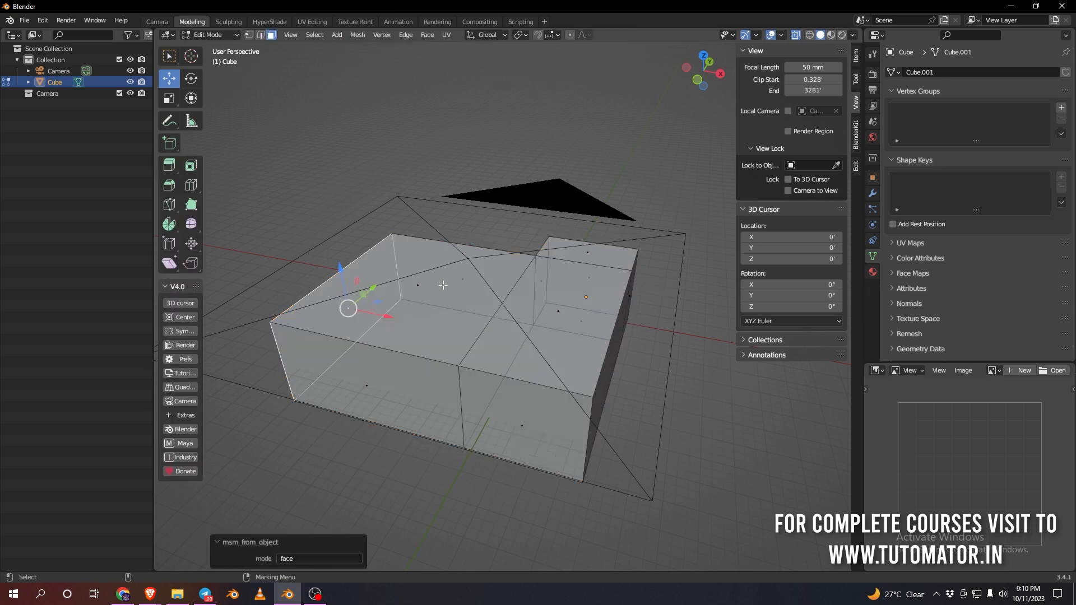
left_click(426, 283)
left_click(590, 273, "shift")
left_click(601, 250, "shift")
left_click_drag(611, 366, 629, 379, "alt")
key("Delete")
left_click(613, 384)
Delete the block's bottom faces so only the outer walls are left, and return to Object Mode
left_click(434, 314)
left_click(577, 390, "shift")
left_click(593, 306)
left_click(548, 374, "shift")
left_click_drag(466, 334, 632, 324, "alt")
key("x")
left_click(646, 366)
key("Tab")
left_click(643, 460)
left_click_drag(643, 461, 448, 353, "alt")
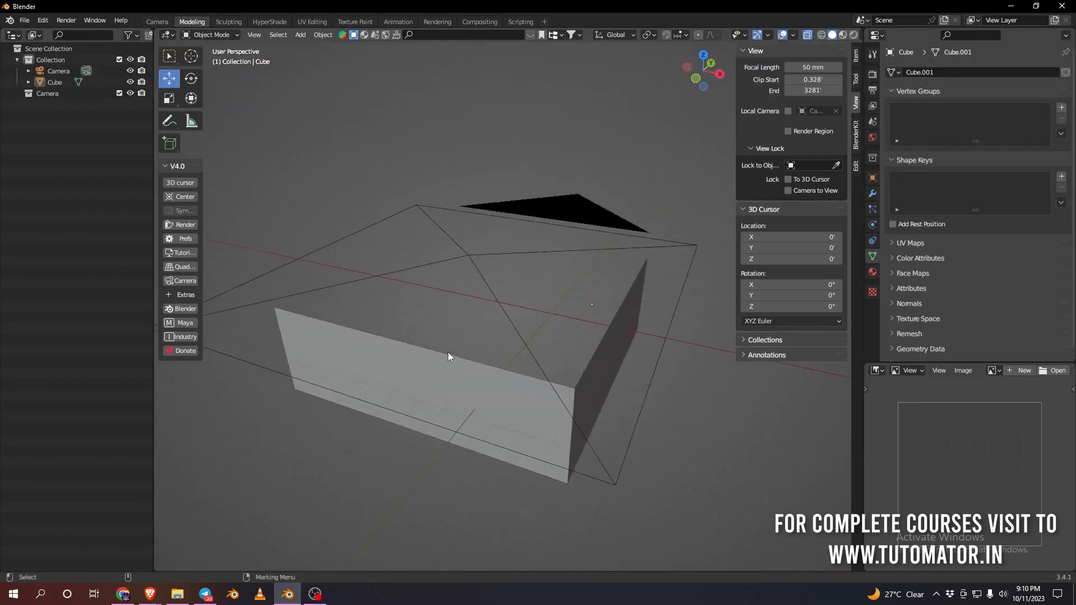
Add a Solidify modifier to the wall shell
left_click(432, 381)
left_click(872, 193)
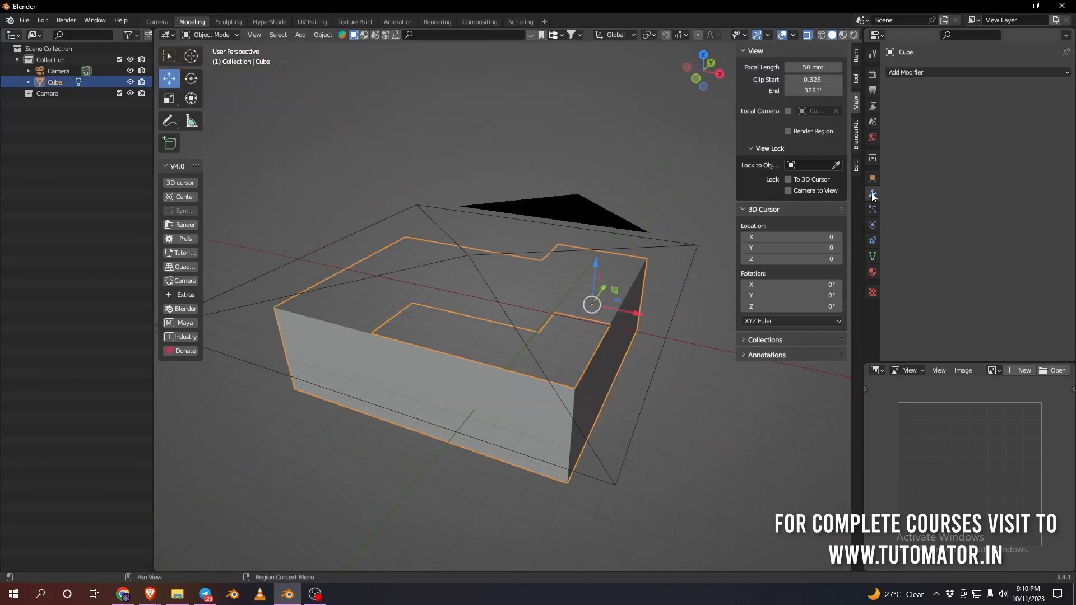
left_click(946, 73)
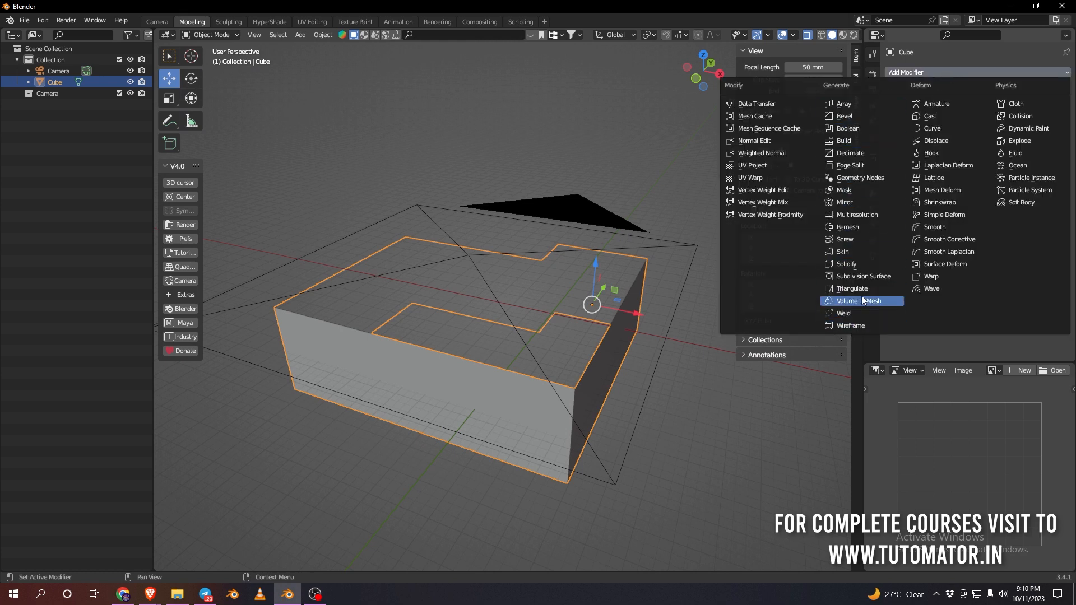
left_click(862, 264)
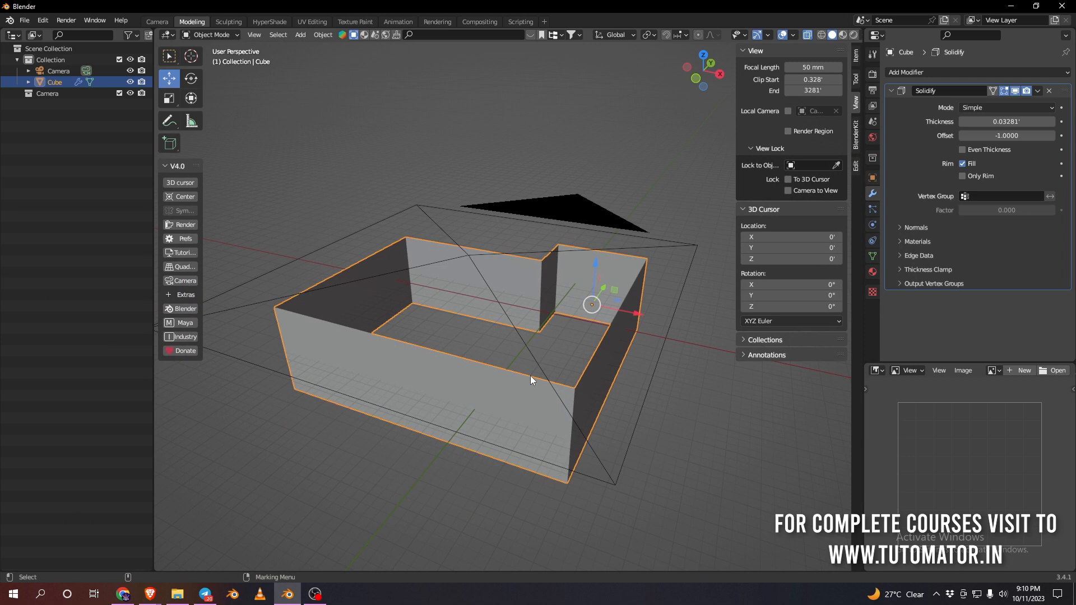
Raise the Solidify thickness of the walls to about 1.061 ft
scroll(602, 375, "up", 3)
middle_click_drag(604, 374, 421, 319)
right_click_drag(421, 318, 628, 340, "alt")
middle_click_drag(628, 340, 595, 381, "alt")
scroll(591, 384, "up", 3)
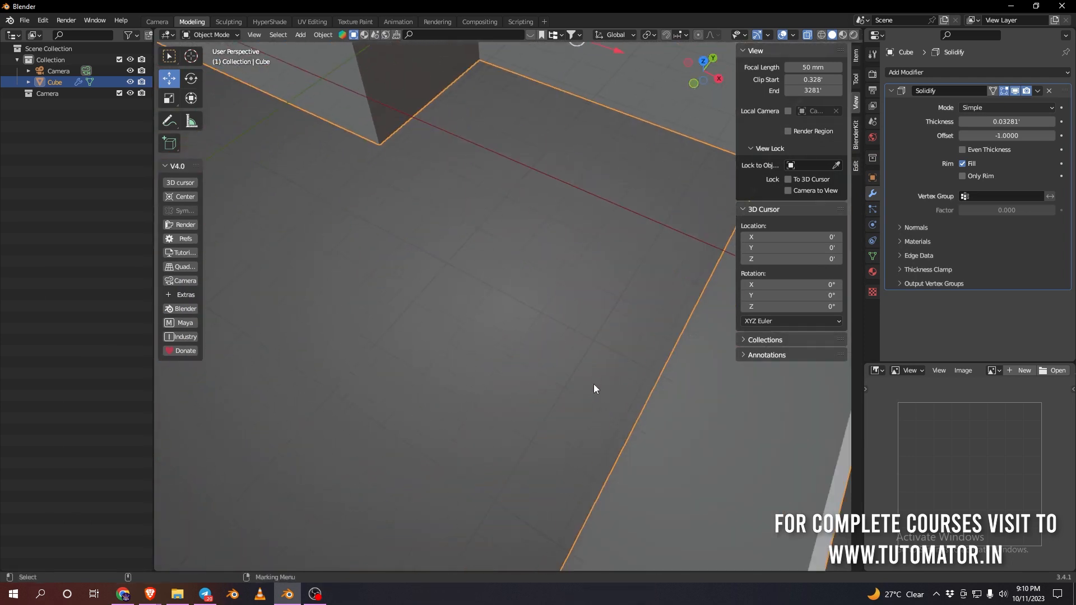
scroll(638, 391, "down", 1)
scroll(647, 374, "down", 5)
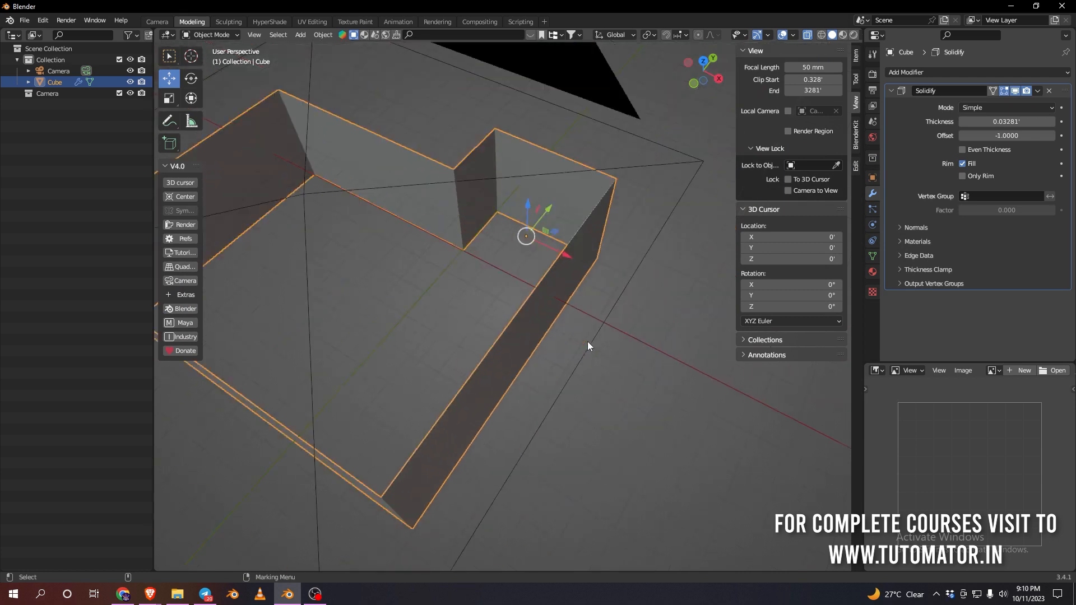
left_click_drag(1006, 126, 1065, 122)
scroll(665, 324, "down", 2)
scroll(637, 334, "down", 2)
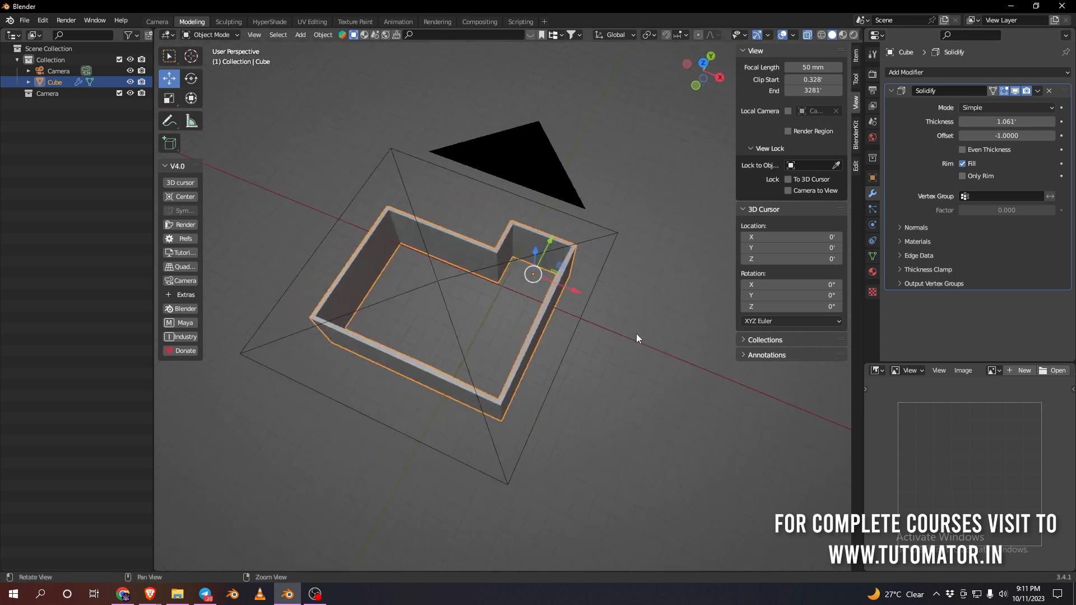
Reduce the Solidify thickness to about 0.7469 ft, comparing it with the plan's walls in the camera view, and deselect the walls
key("KP_0")
scroll(652, 254, "up", 8)
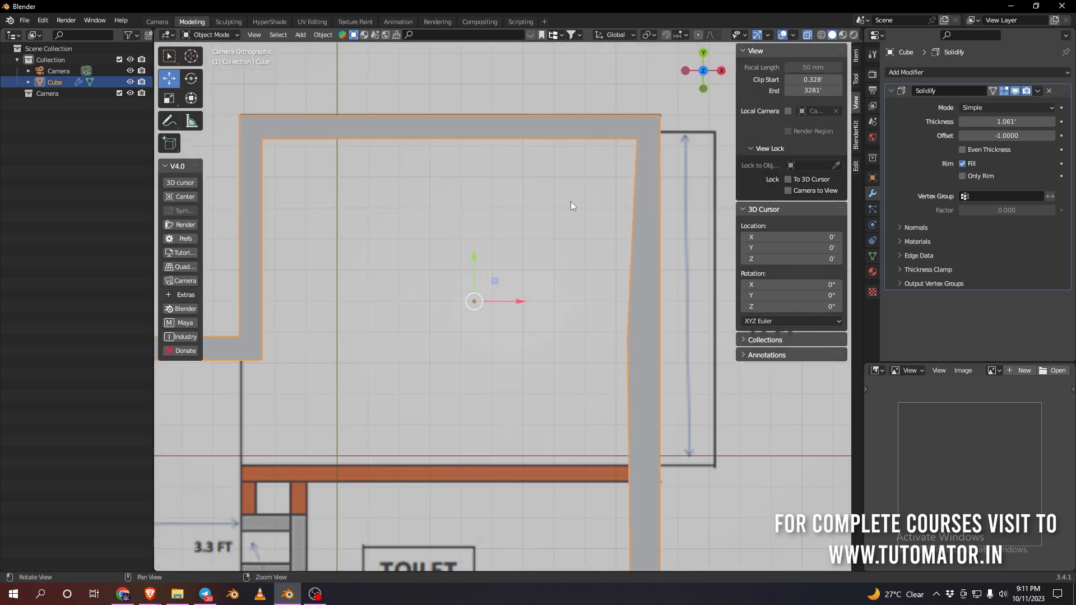
middle_click_drag(571, 202, 513, 230, "alt")
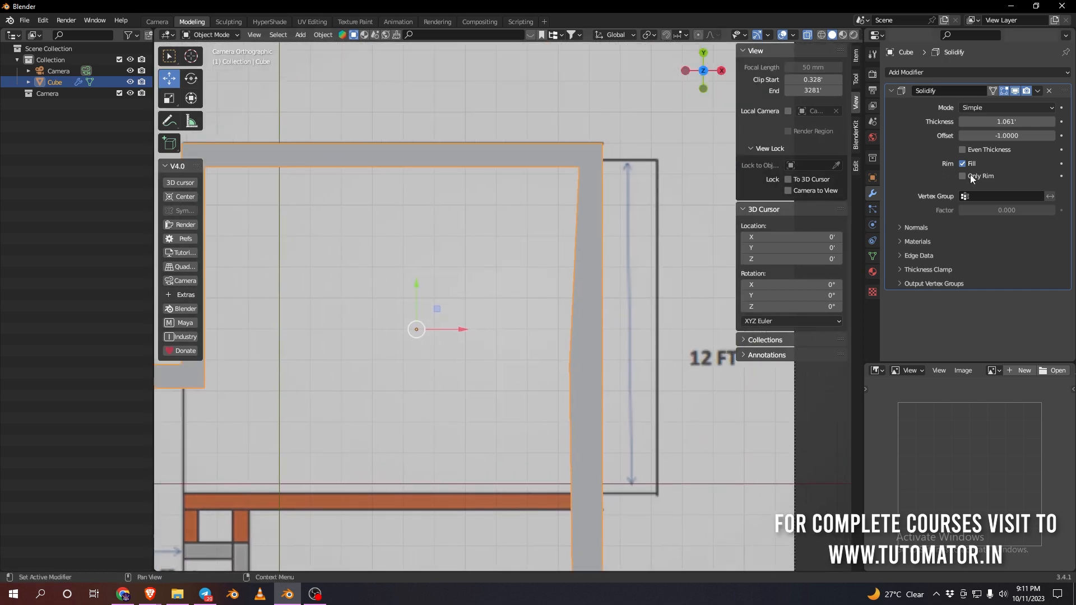
left_click_drag(1015, 121, 999, 122)
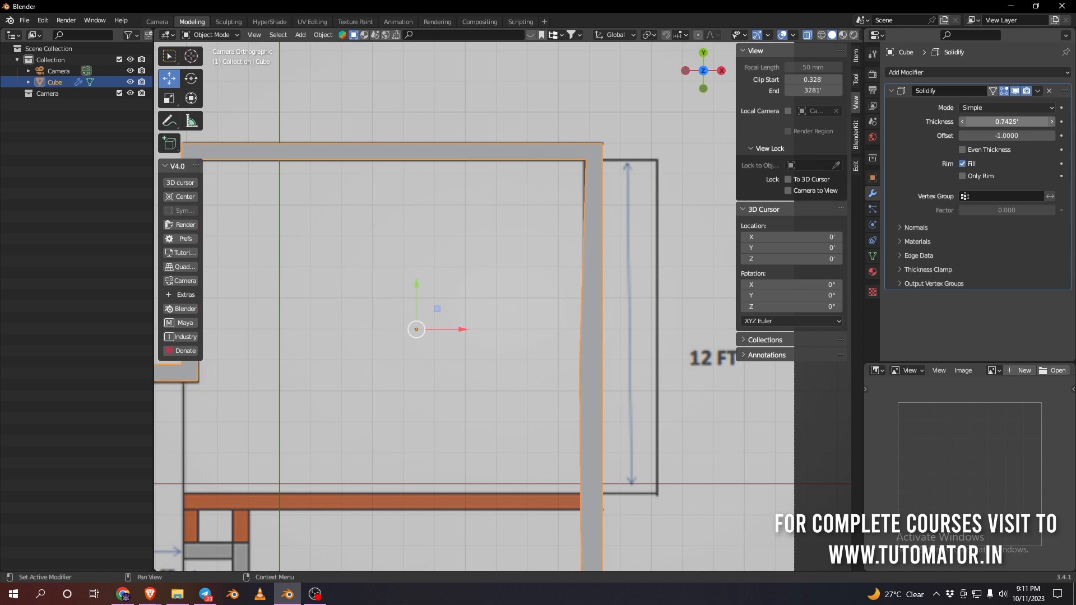
scroll(579, 154, "down", 7)
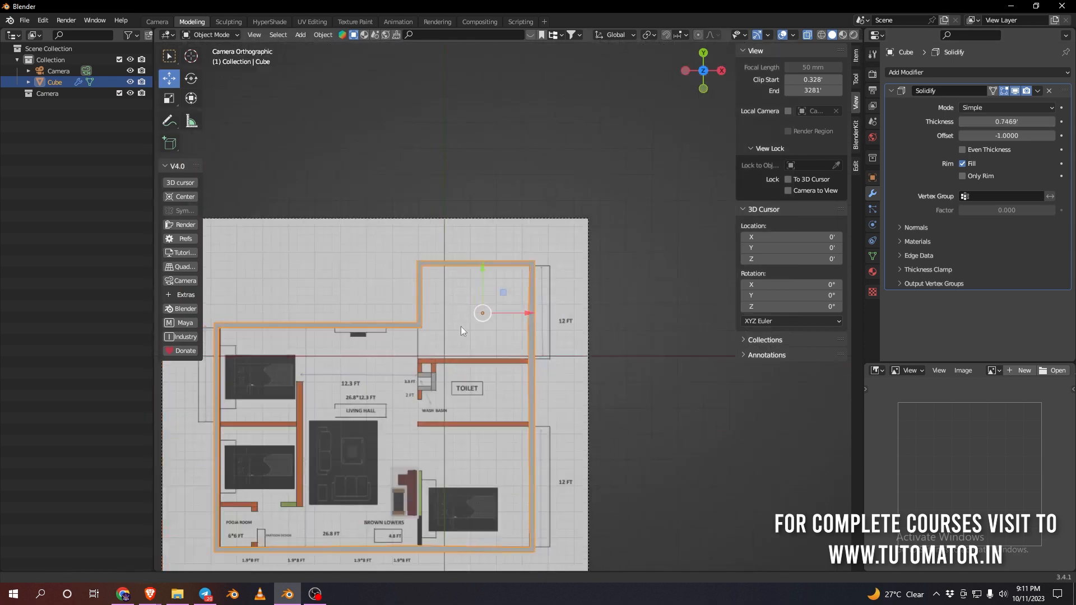
middle_click_drag(461, 326, 565, 199, "alt")
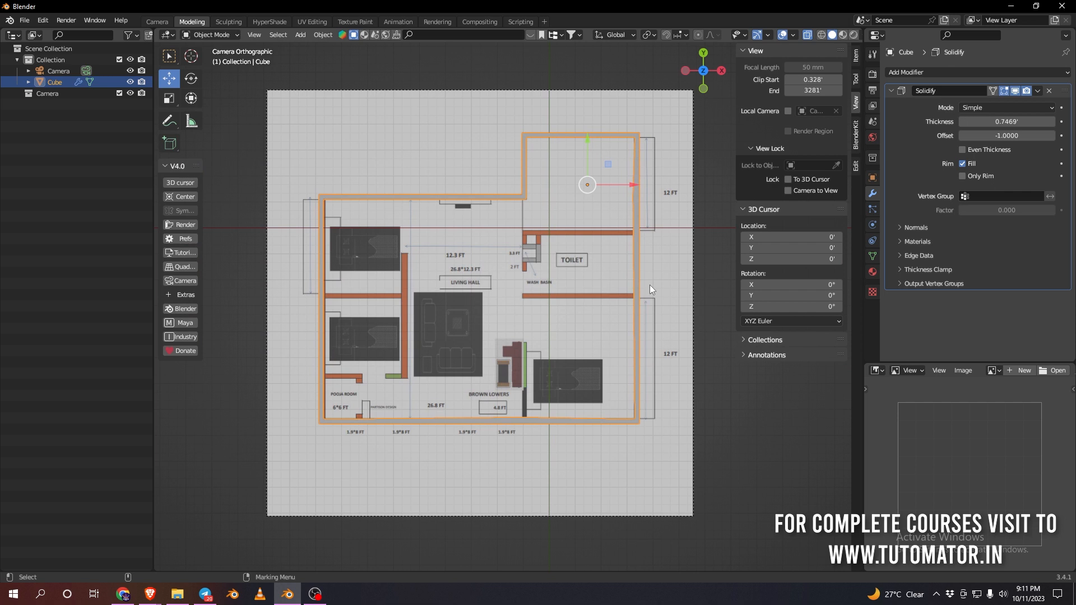
left_click(735, 417)
scroll(762, 428, "down", 1)
left_click_drag(757, 428, 673, 325, "alt")
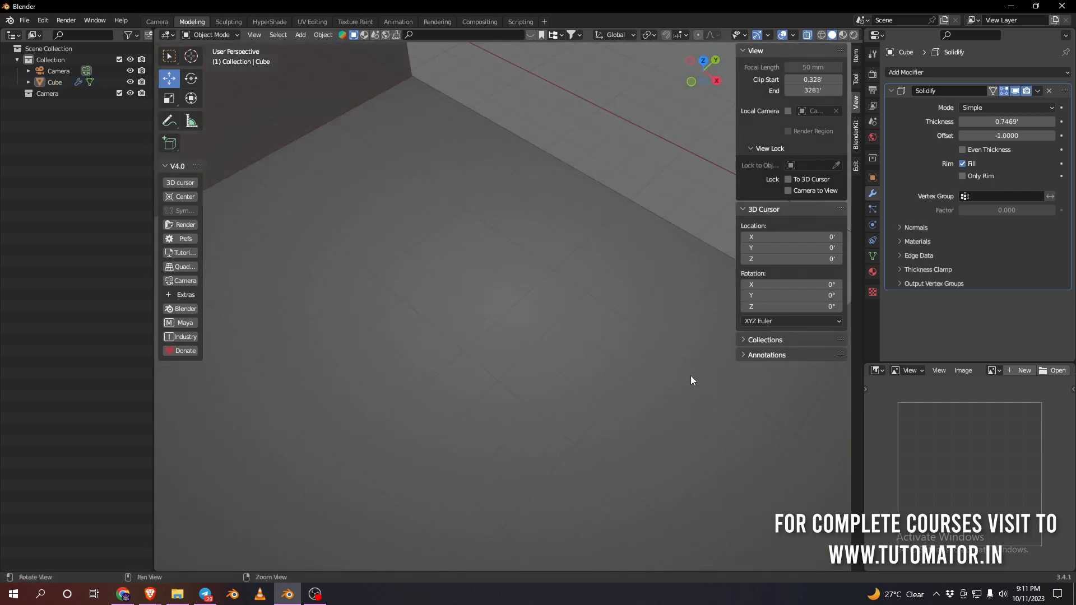
scroll(653, 380, "down", 7)
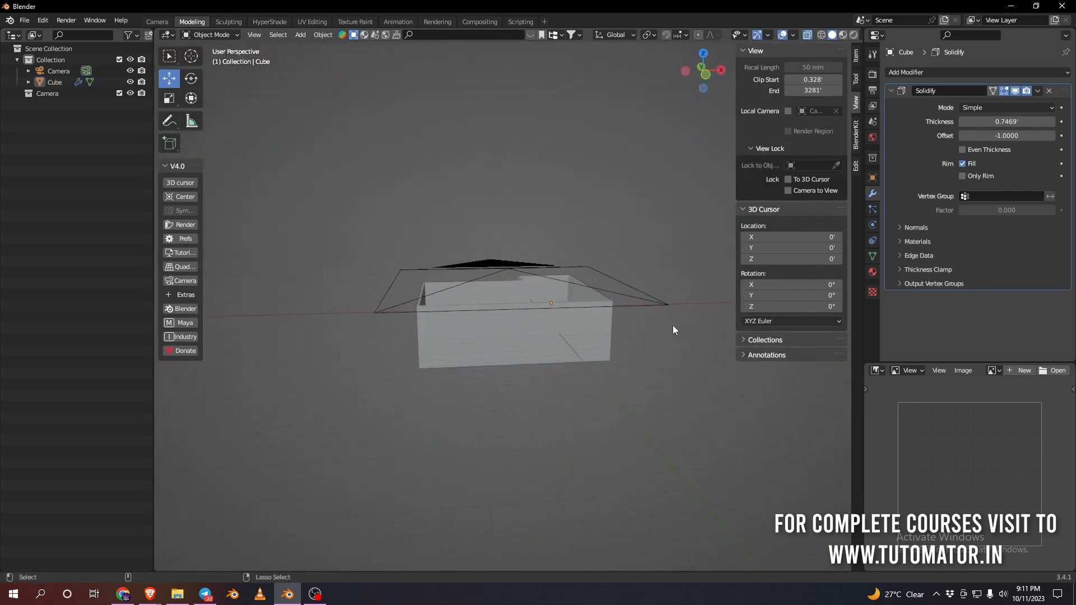
key("ctrl+s")
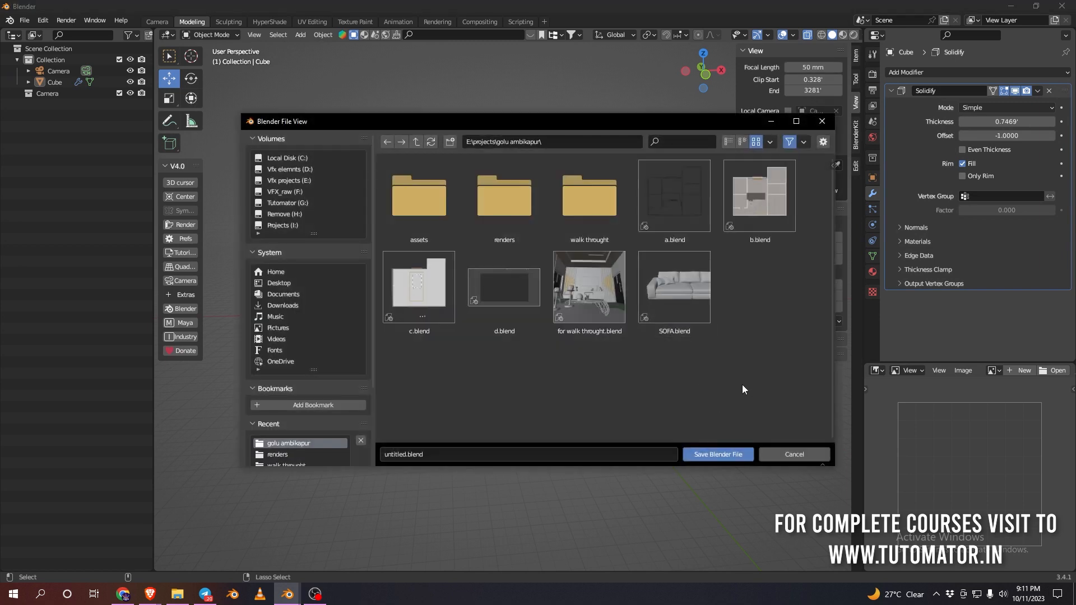
left_click(794, 454)
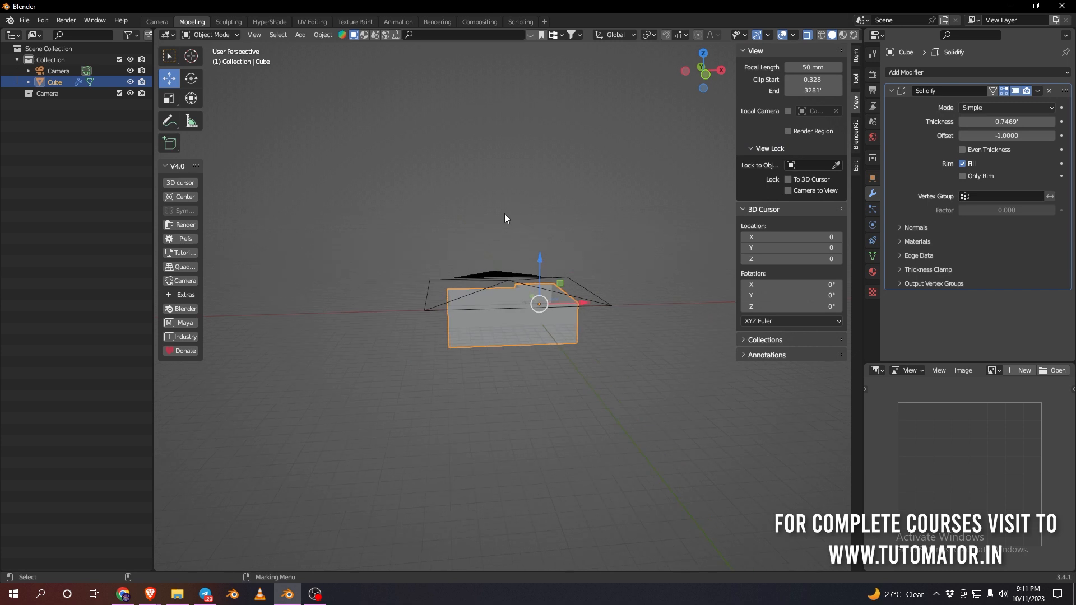
Raise the camera well above the wall shell and deselect everything
middle_click_drag(492, 197, 497, 374)
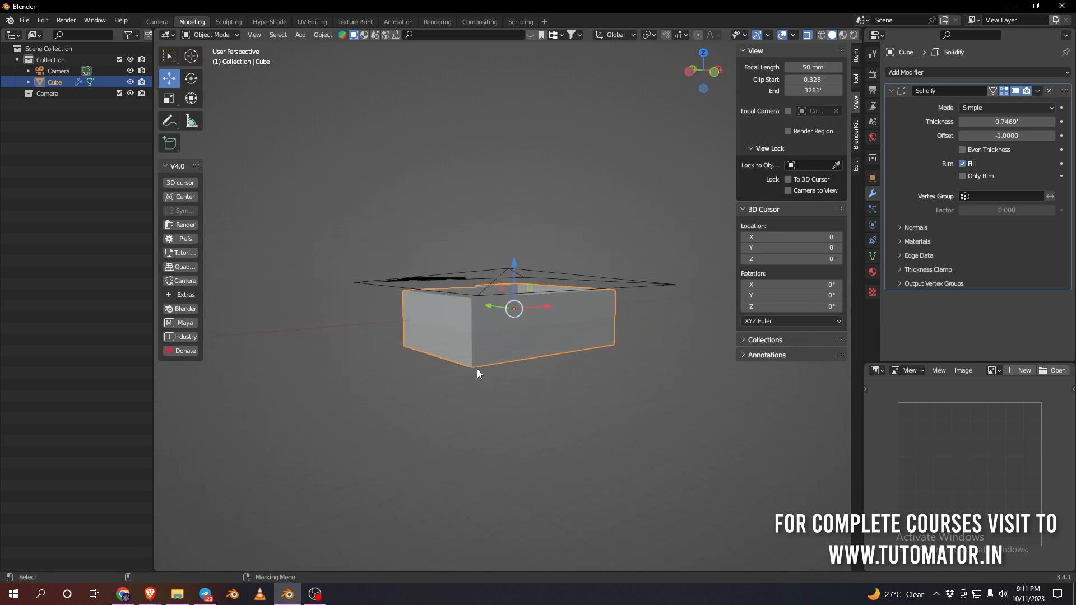
left_click(496, 275)
left_click_drag(507, 222, 508, 78)
left_click(510, 323)
left_click(502, 274)
middle_click_drag(397, 257, 368, 247)
key("shift+a")
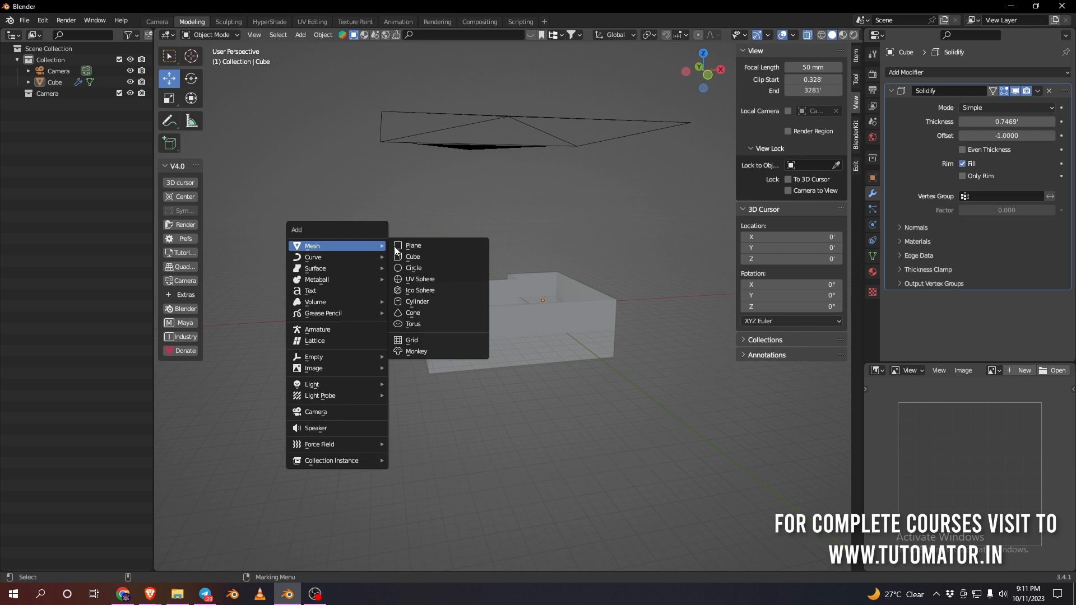
left_click(415, 258)
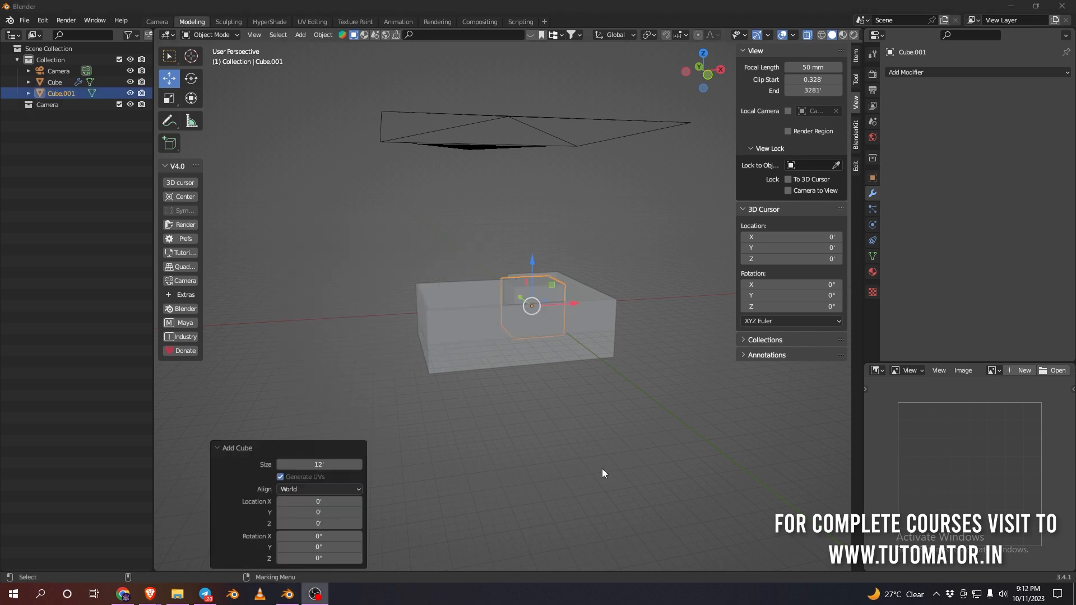
left_click_drag(568, 304, 424, 305)
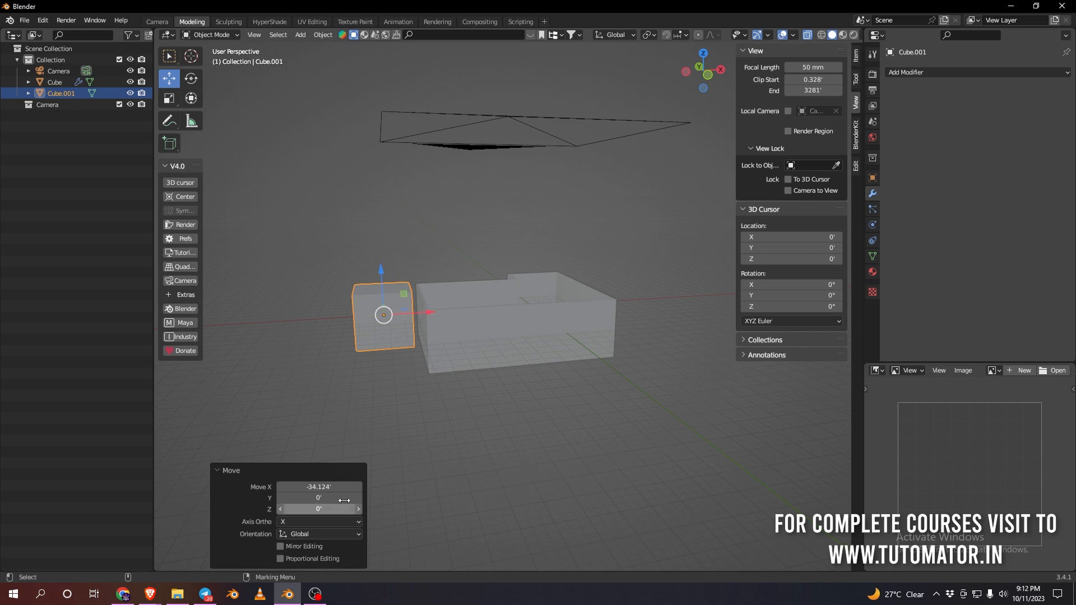
key("ctrl+z")
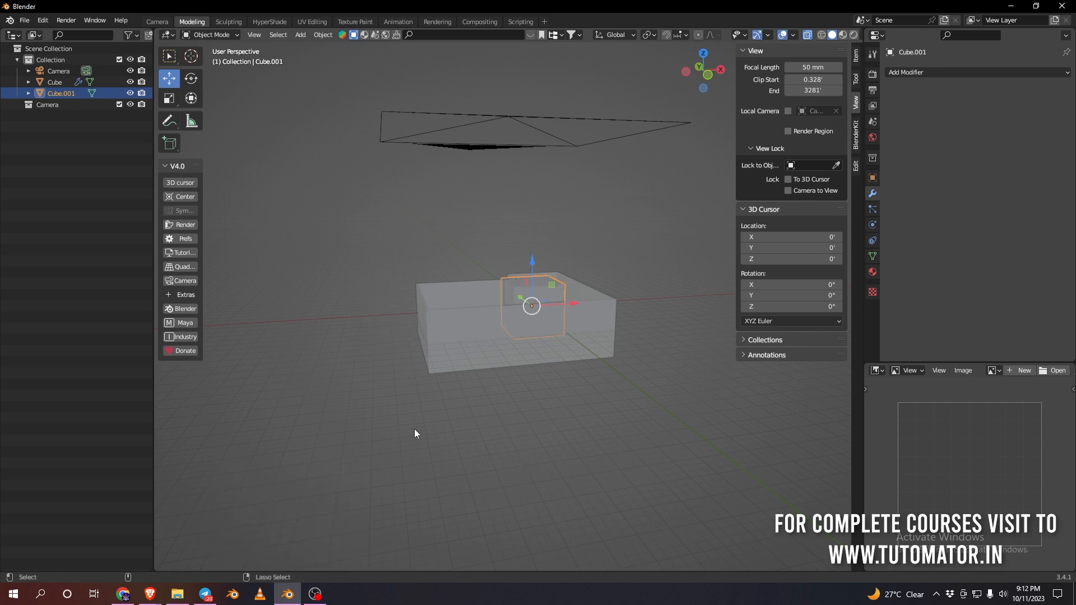
left_click(596, 223)
left_click(543, 287)
key("Delete")
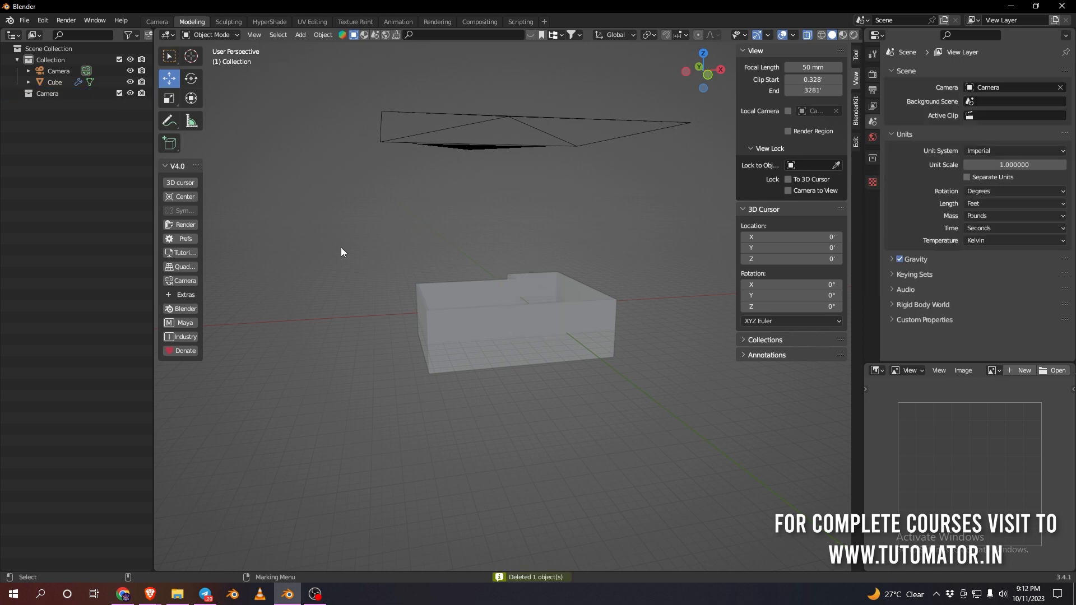
Add a cube mesh 10 ft in size as a height reference for the walls
key("shift+a")
mouse_move(340, 247)
left_click(386, 258)
left_click(326, 465)
type("12ft")
key("Return")
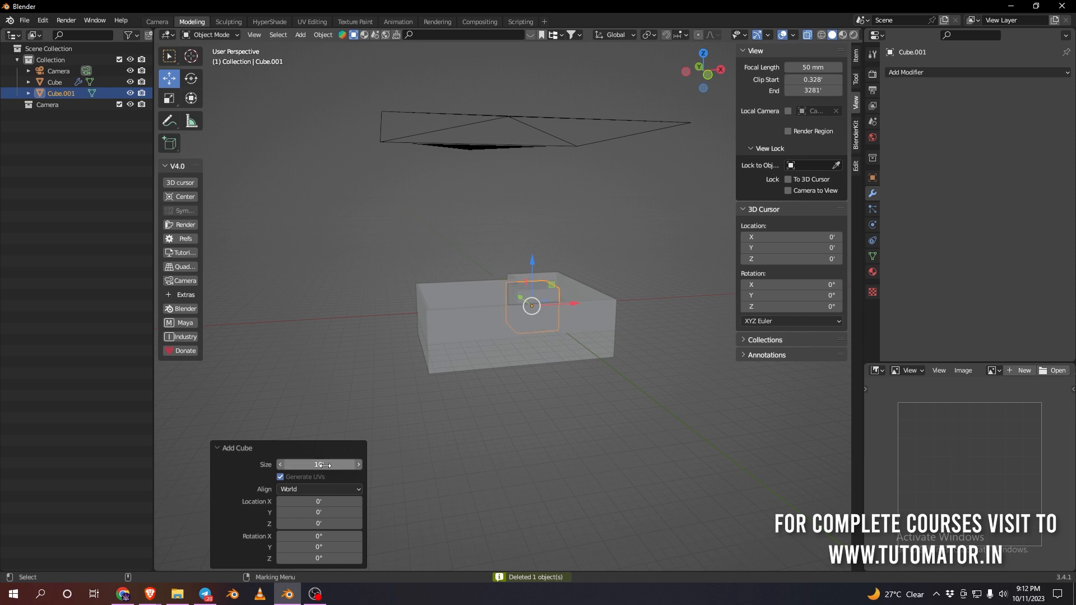
scroll(590, 366, "down", 2)
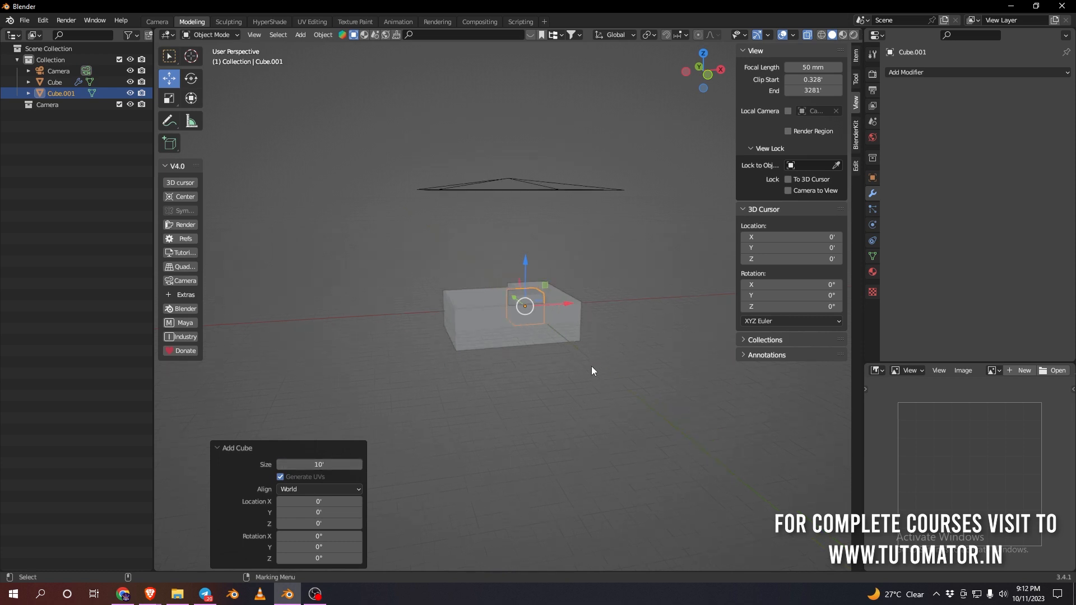
scroll(591, 367, "up", 3)
left_click_drag(638, 417, 597, 356, "alt")
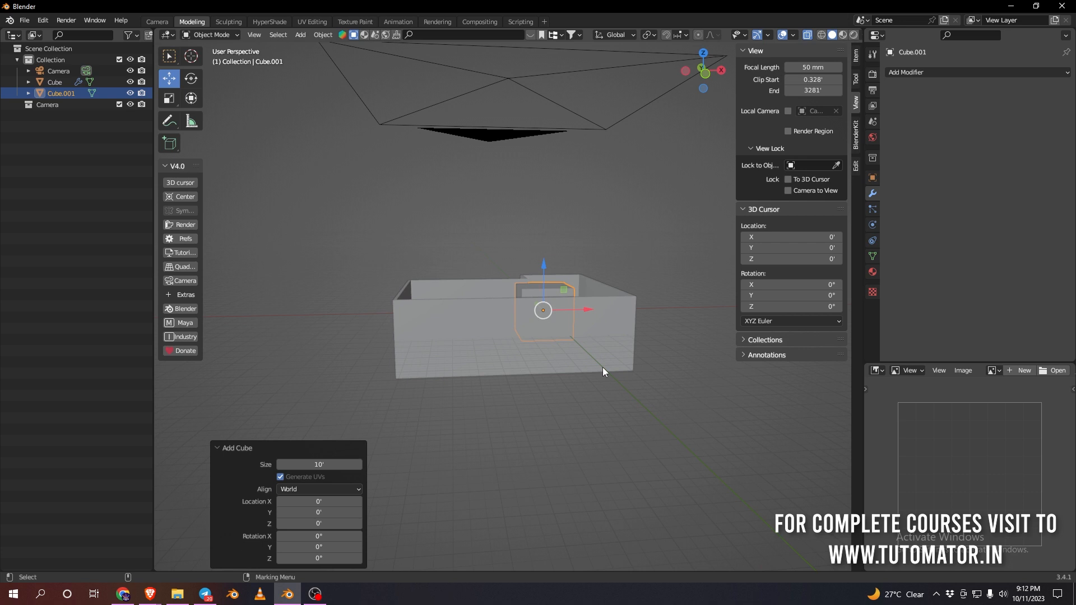
Move the reference cube along X until it stands just outside the end of the wall shell, and deselect it
left_click_drag(603, 367, 462, 335, "alt")
left_click(516, 266)
left_click_drag(516, 265, 445, 314, "alt")
left_click(400, 336)
scroll(513, 243, "up", 1)
middle_click_drag(381, 290, 422, 284, "alt")
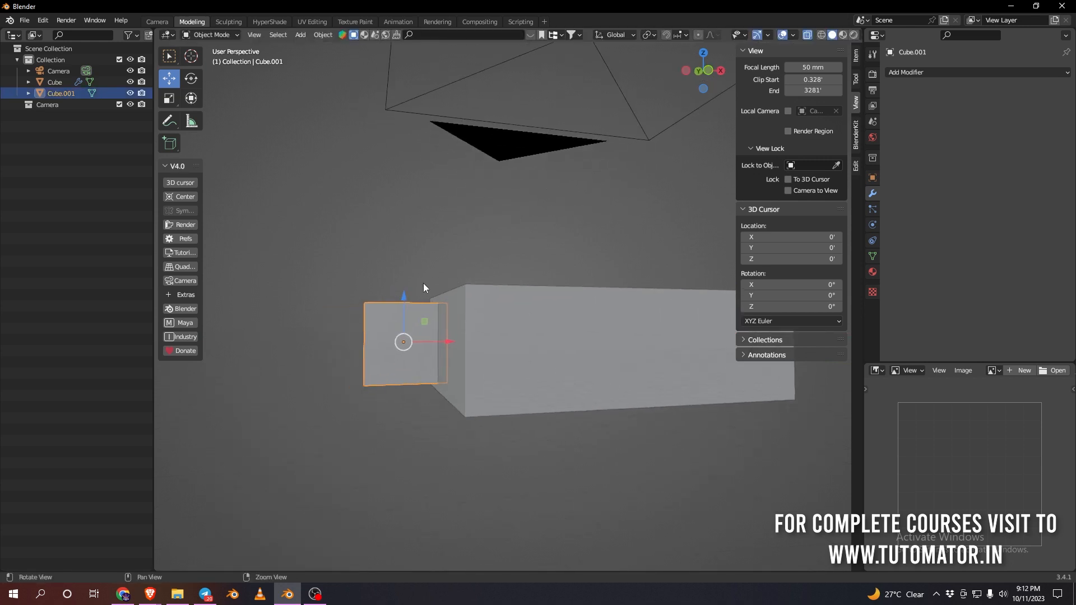
left_click_drag(451, 344, 432, 343)
left_click_drag(497, 250, 514, 253, "alt")
left_click(547, 408)
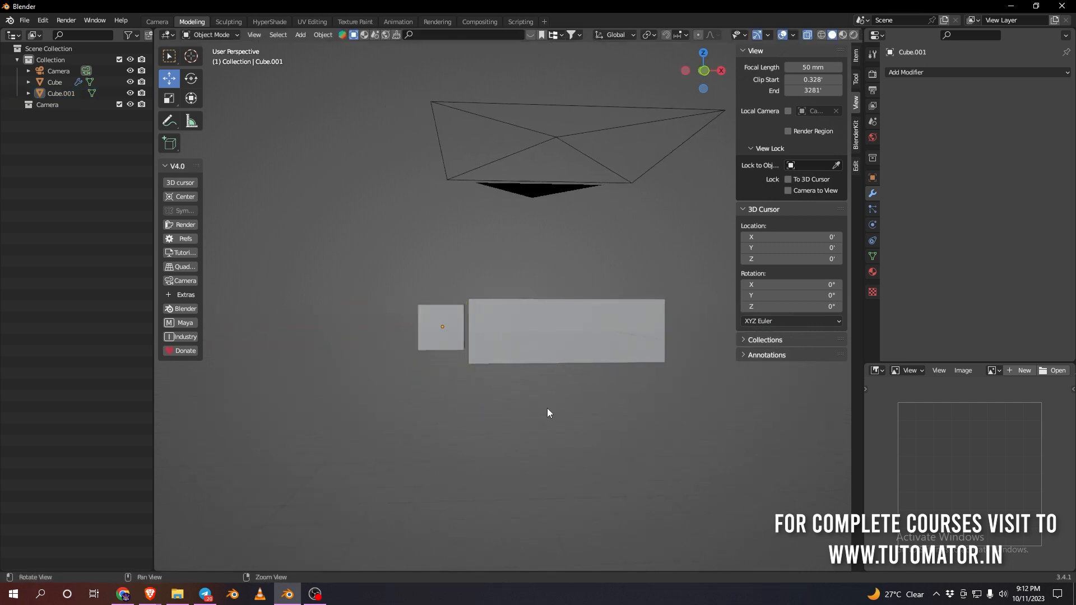
Select the wall shell, lift it along Z relative to the reference cube, and deselect it
left_click_drag(546, 407, 488, 448, "alt")
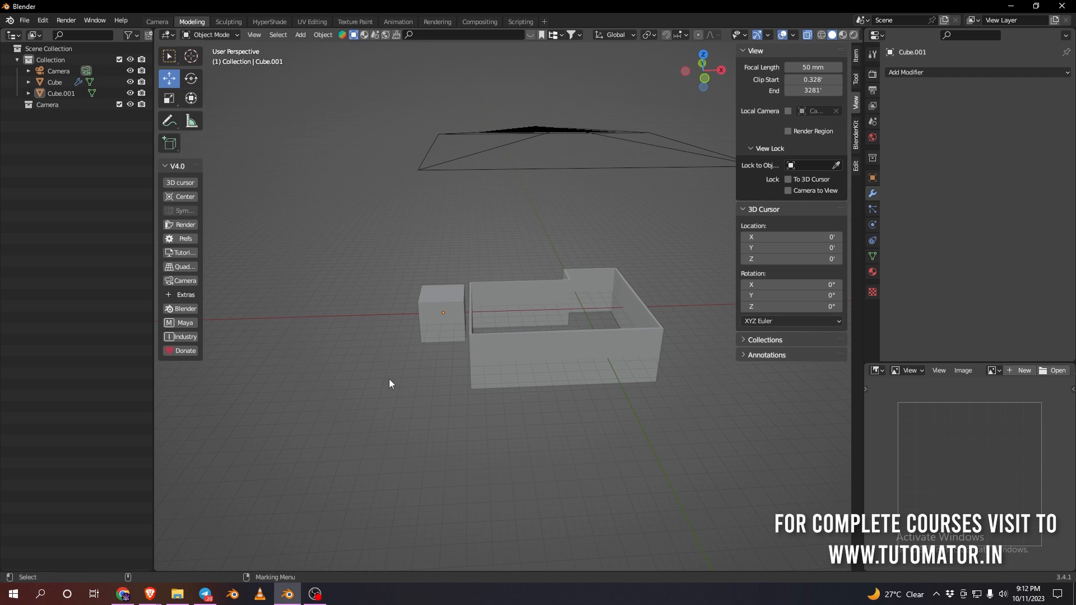
scroll(588, 455, "up", 5)
left_click(519, 443)
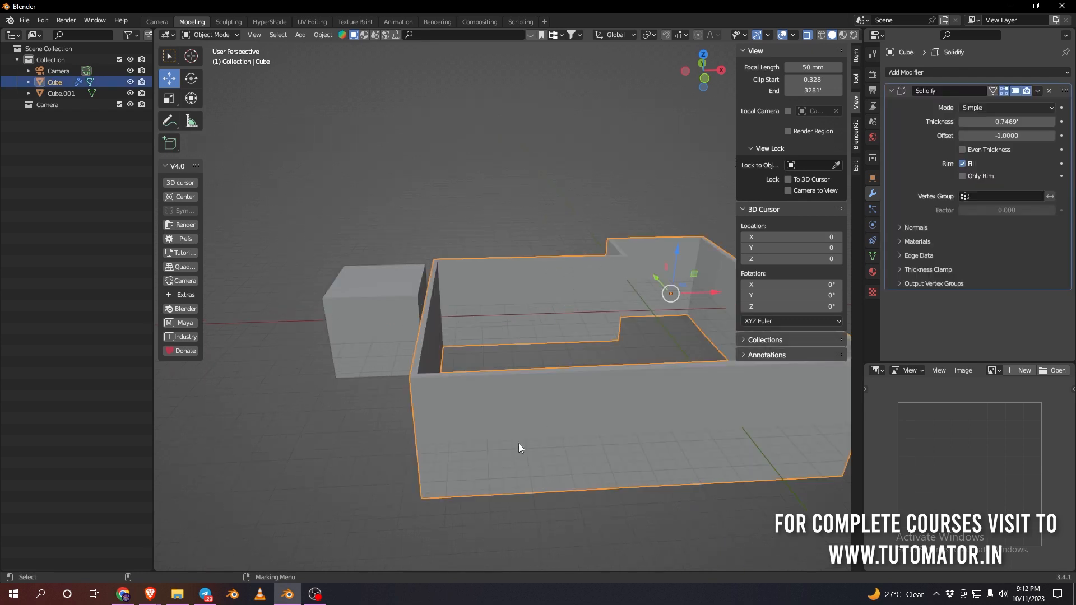
left_click_drag(520, 437, 578, 392, "alt")
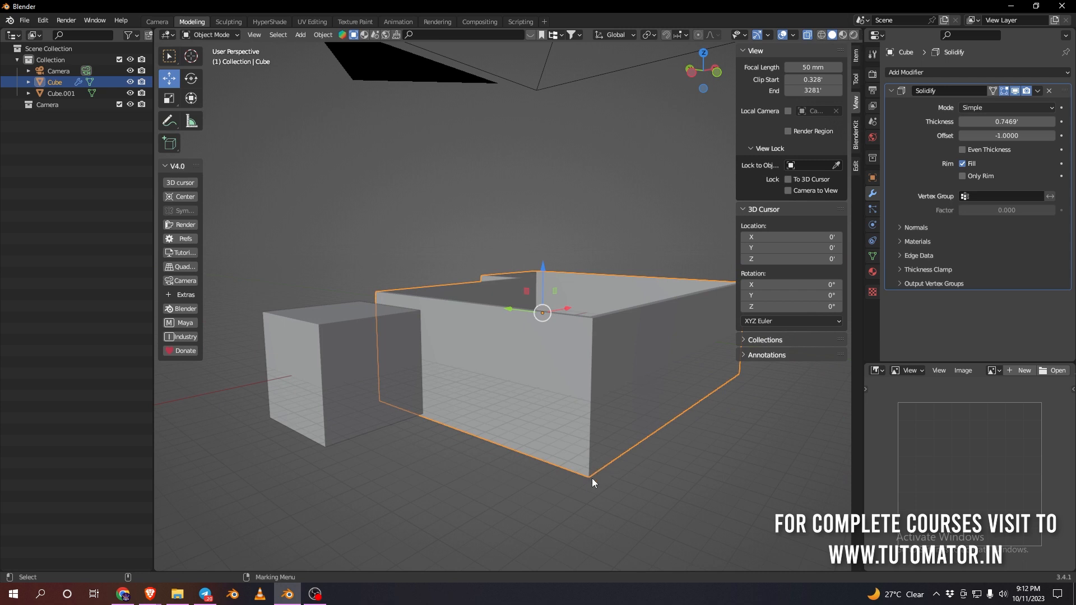
left_click_drag(542, 270, 543, 234)
scroll(627, 424, "down", 4)
left_click_drag(685, 408, 622, 374, "alt")
left_click(620, 364)
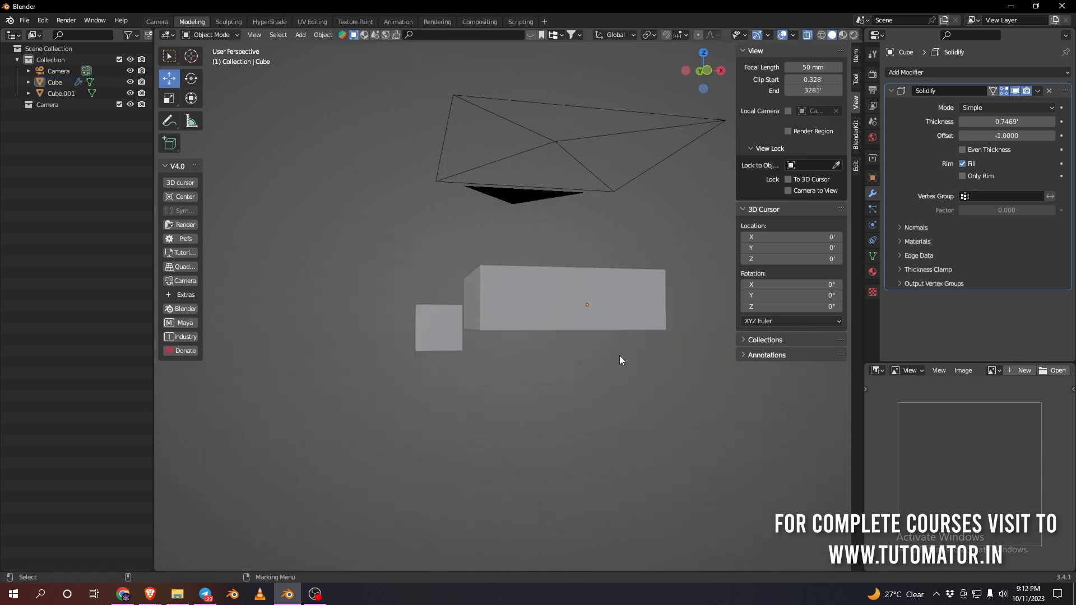
Switch to the quad view and raise the walls until their base meets the ground line in the front view
right_click(619, 355)
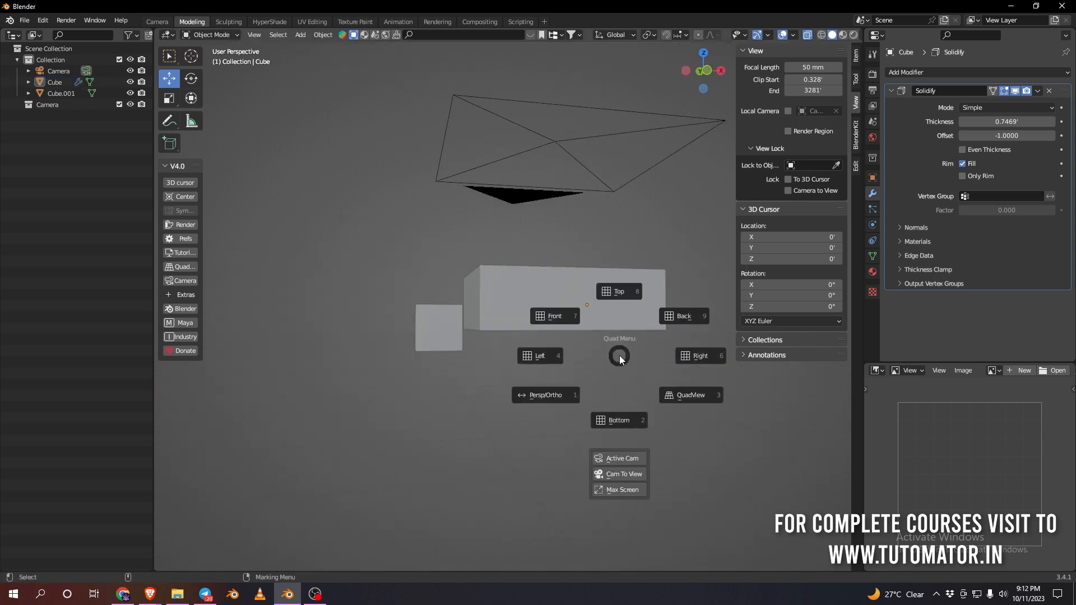
left_click(695, 400)
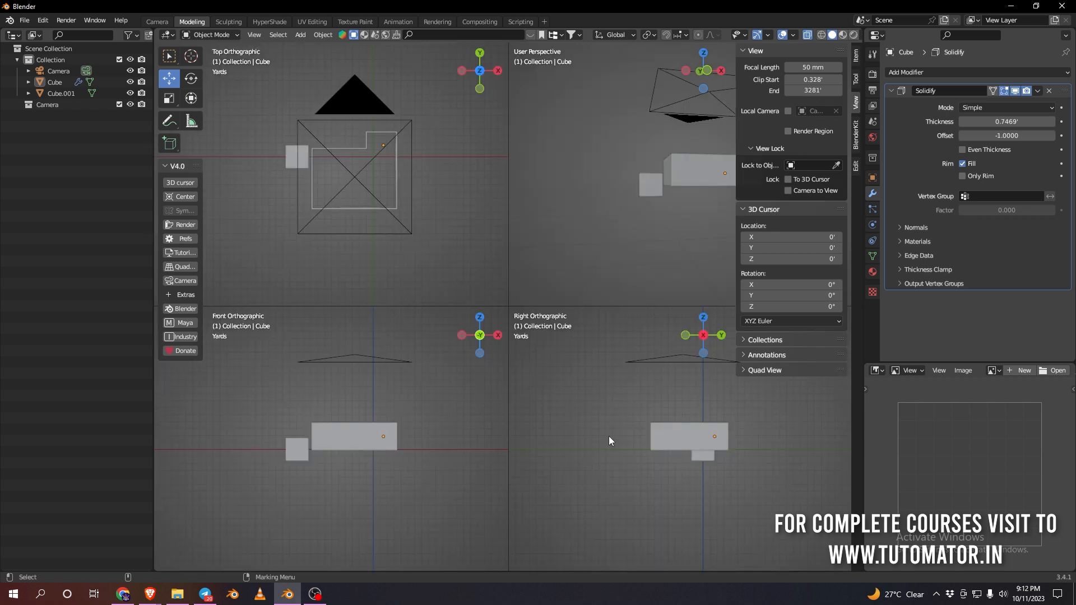
scroll(437, 433, "up", 5)
left_click(375, 456)
scroll(376, 369, "down", 2)
middle_click_drag(404, 356, 313, 323, "alt")
scroll(456, 437, "up", 6)
middle_click_drag(471, 471, 357, 490, "alt")
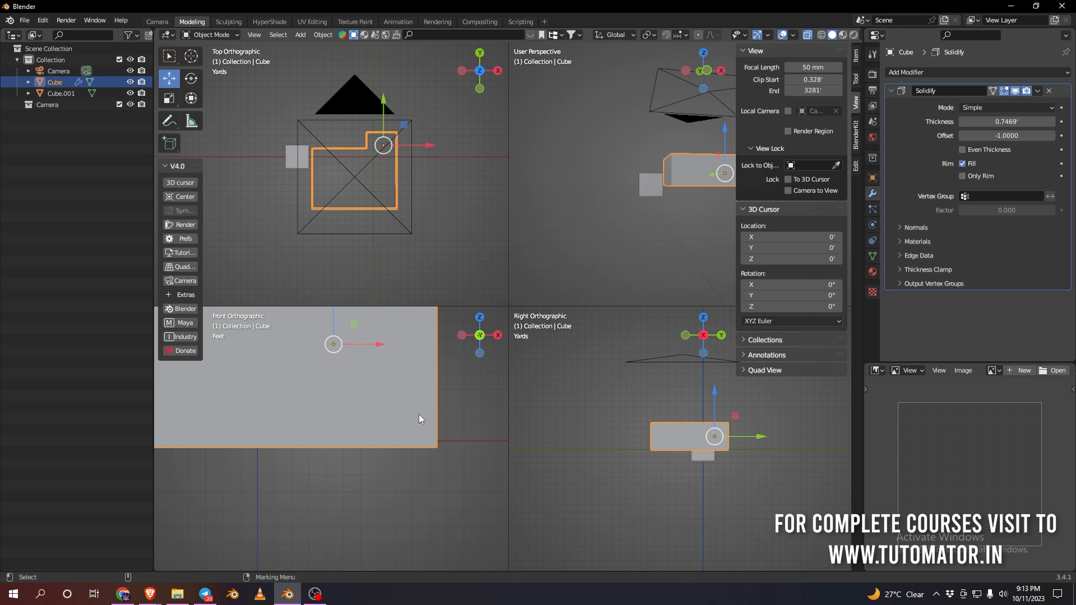
left_click_drag(334, 331, 335, 321)
left_click(425, 472)
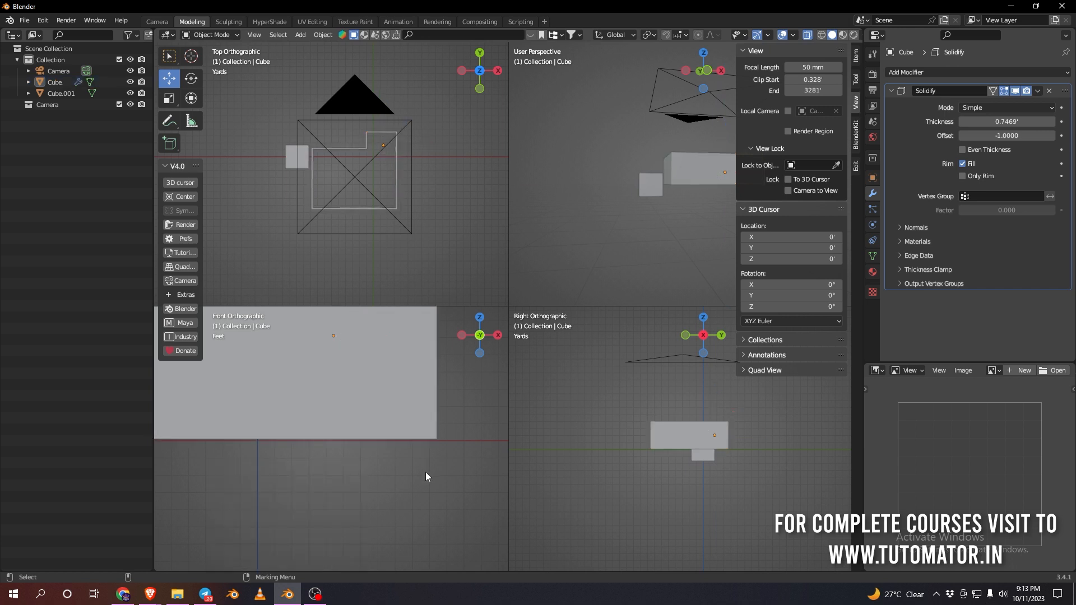
Fine-tune the walls' placement against the ground line in the front view and deselect them
scroll(425, 471, "down", 2)
left_click(362, 401)
left_click_drag(332, 323, 336, 323)
left_click(413, 472)
scroll(413, 472, "down", 3)
scroll(412, 472, "down", 2)
scroll(325, 484, "up", 2)
middle_click_drag(258, 485, 392, 480, "alt")
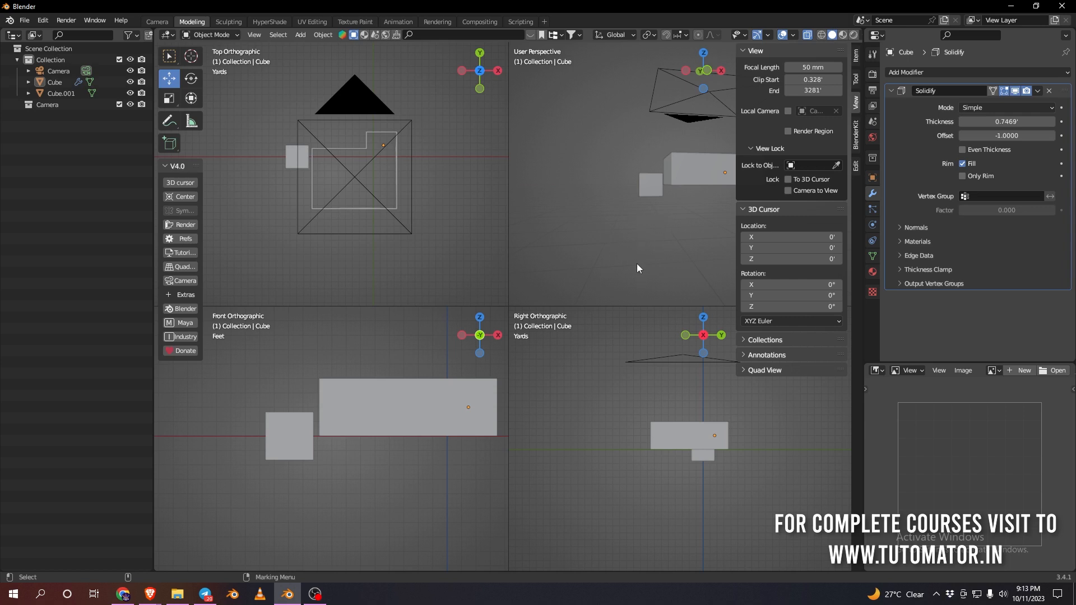
Raise the reference cube along Z until its base rests on the ground line beside the walls, and deselect it
left_click(282, 430)
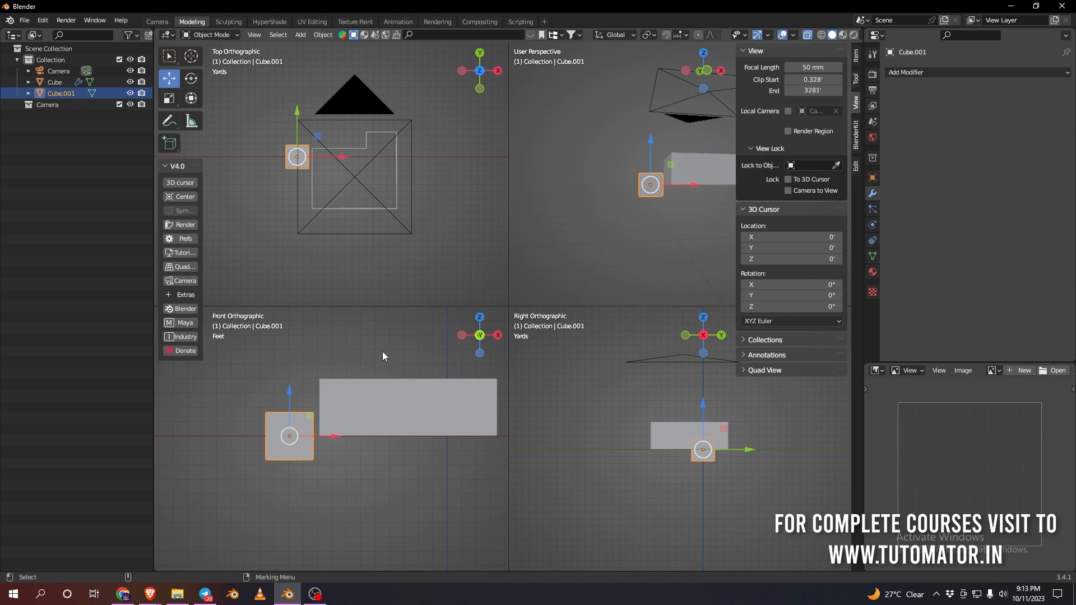
scroll(250, 502, "up", 6)
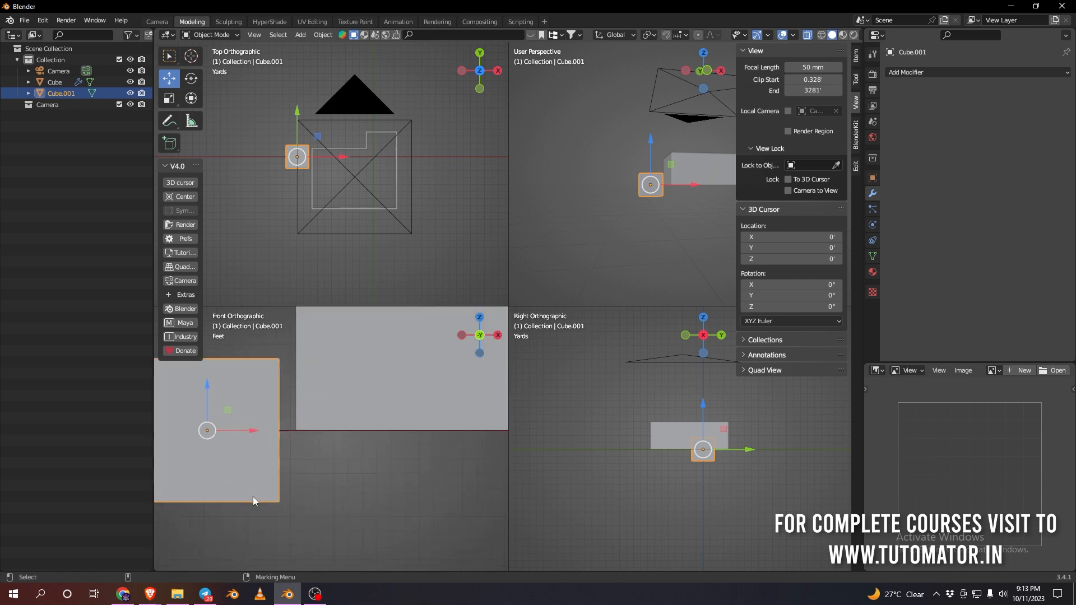
middle_click_drag(253, 497, 411, 509, "alt")
left_click_drag(302, 410, 306, 335)
scroll(348, 449, "down", 4)
left_click(454, 500)
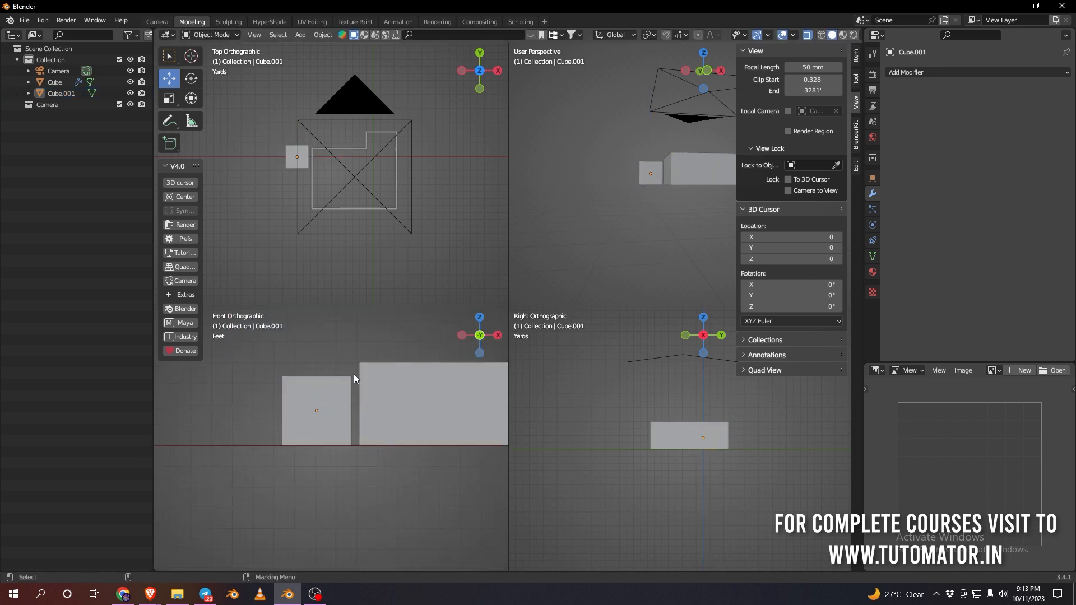
In wireframe vertex editing, lower the walls' top vertices to the height of the 10 ft reference cube, and return to Object Mode
scroll(419, 485, "down", 3)
middle_click_drag(412, 414, 368, 412, "alt")
left_click(368, 413)
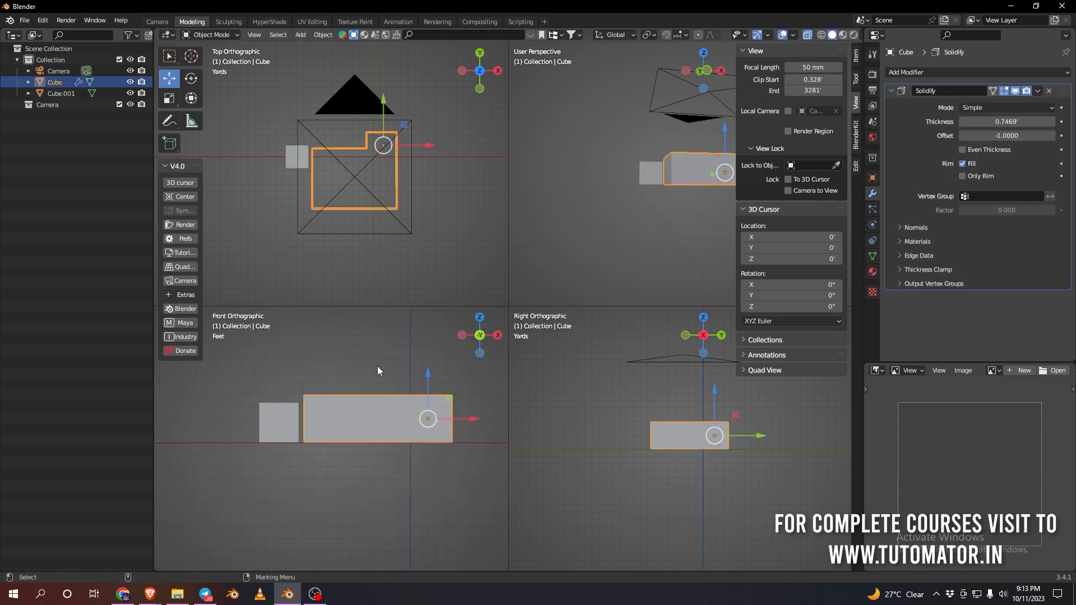
key("Tab")
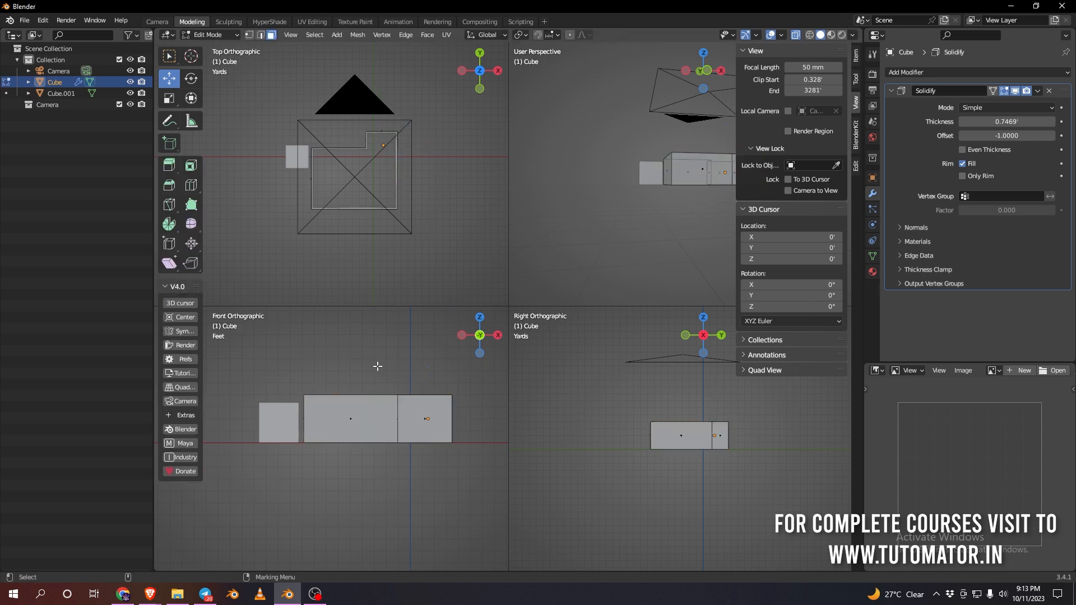
left_click(808, 36)
key("b")
left_click_drag(477, 370, 296, 403)
right_click(365, 366)
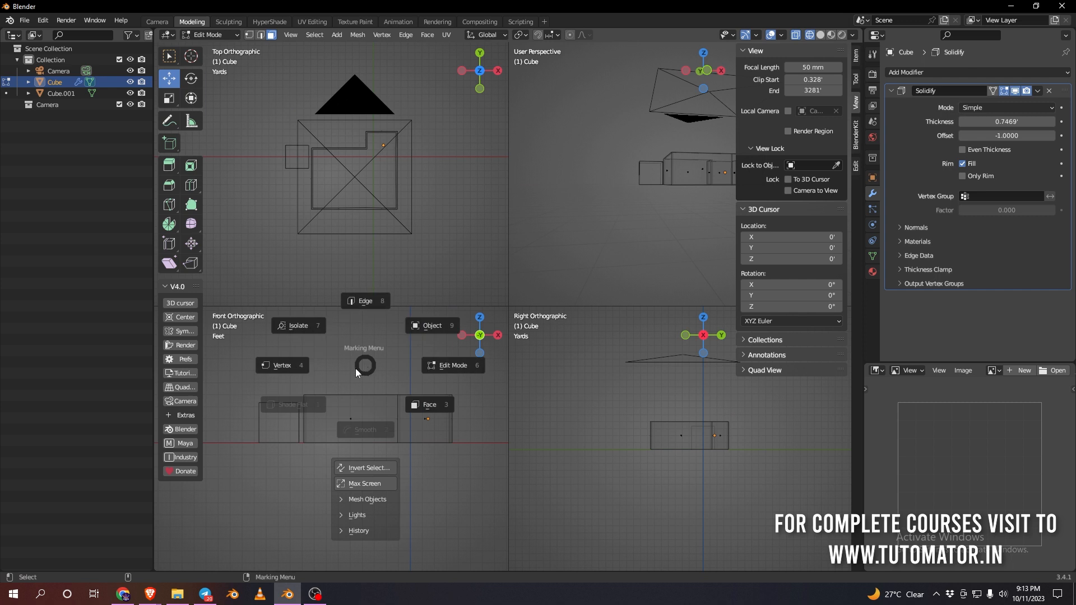
left_click(279, 366)
scroll(375, 383, "up", 3)
left_click_drag(462, 312, 466, 330)
key("Tab")
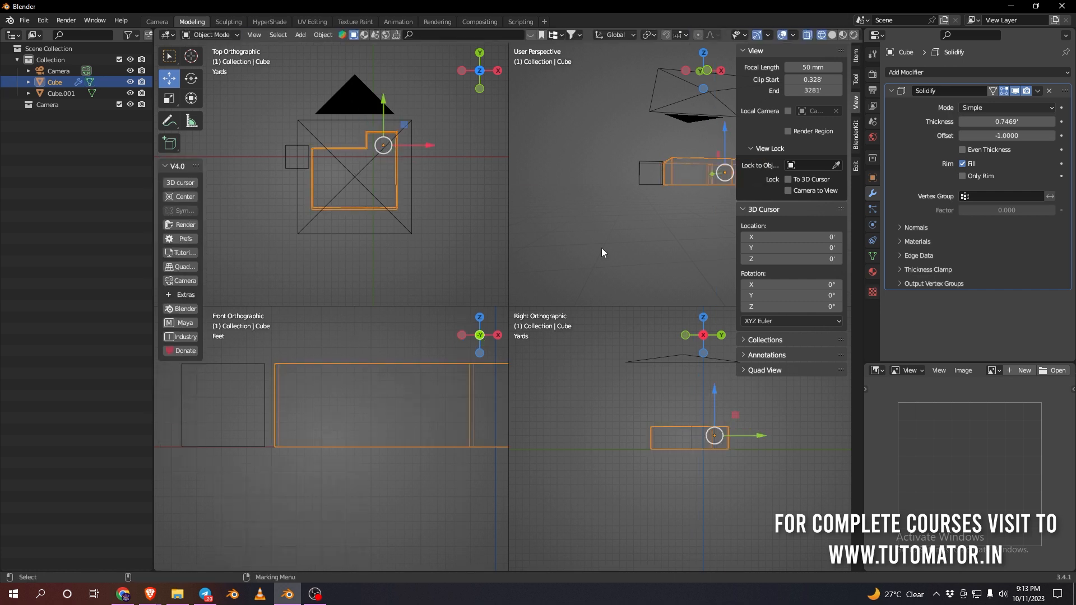
Return from the quad view to a single perspective view, narrow the sidebar, and delete the reference cube beside the walls
left_click(601, 248)
scroll(601, 249, "down", 5)
left_click_drag(737, 187, 796, 187)
key("space")
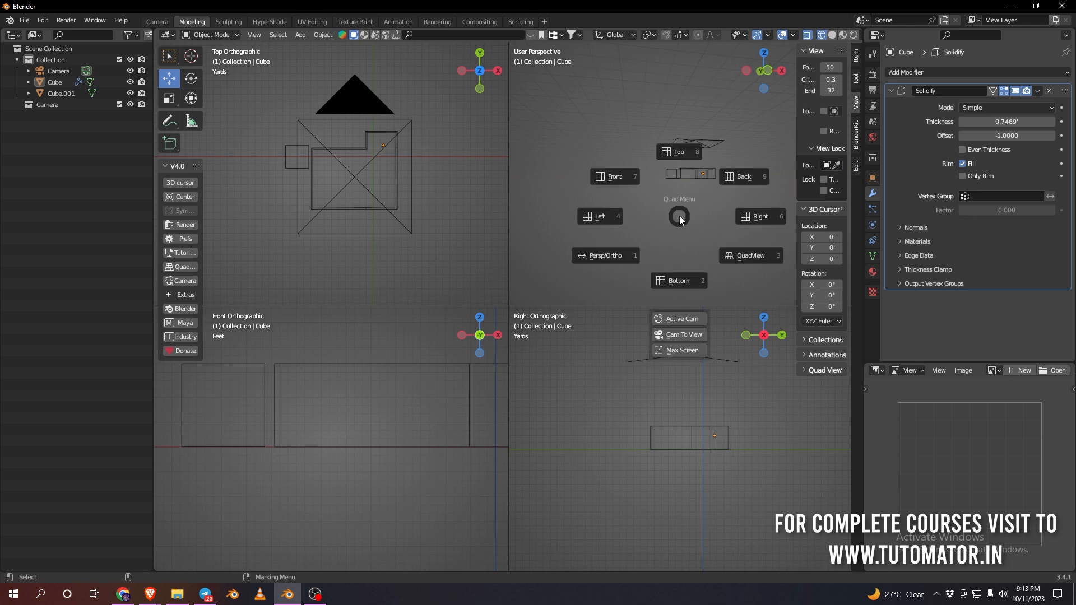
left_click(735, 255)
middle_click_drag(725, 254, 416, 297)
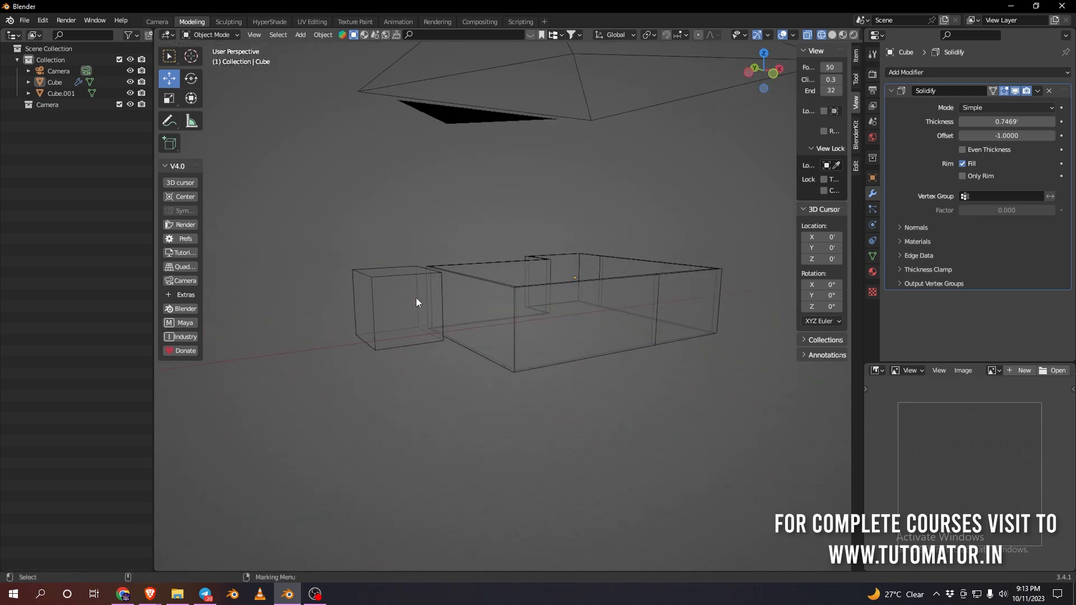
left_click(395, 276)
key("Delete")
middle_click_drag(627, 336, 526, 348)
Look through the camera and examine the walls against the floor plan's room layout and dimensions
key("KP_0")
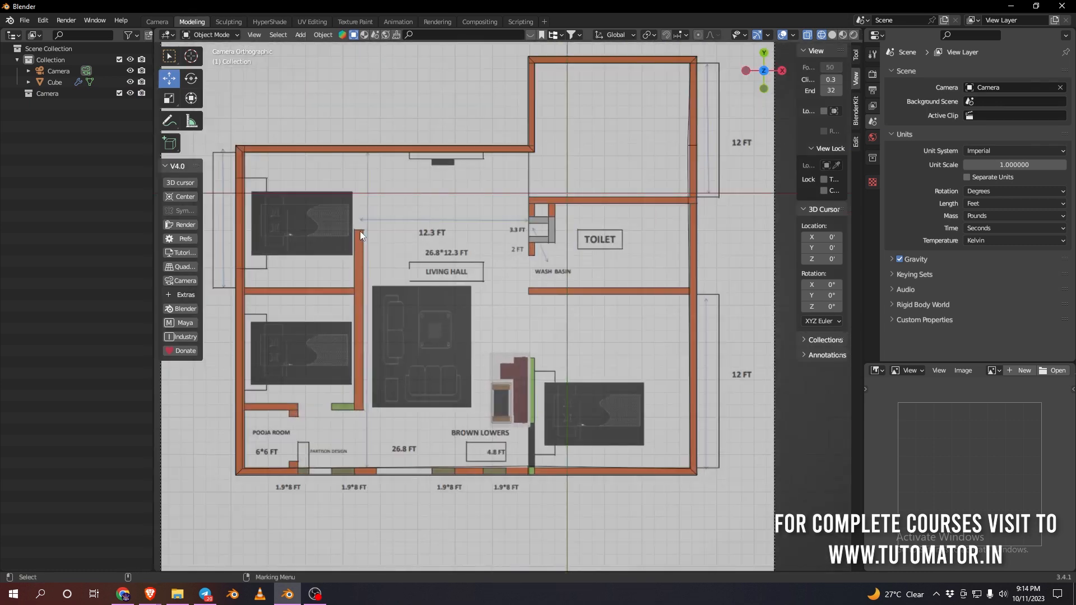
scroll(367, 407, "up", 1)
scroll(455, 298, "up", 1)
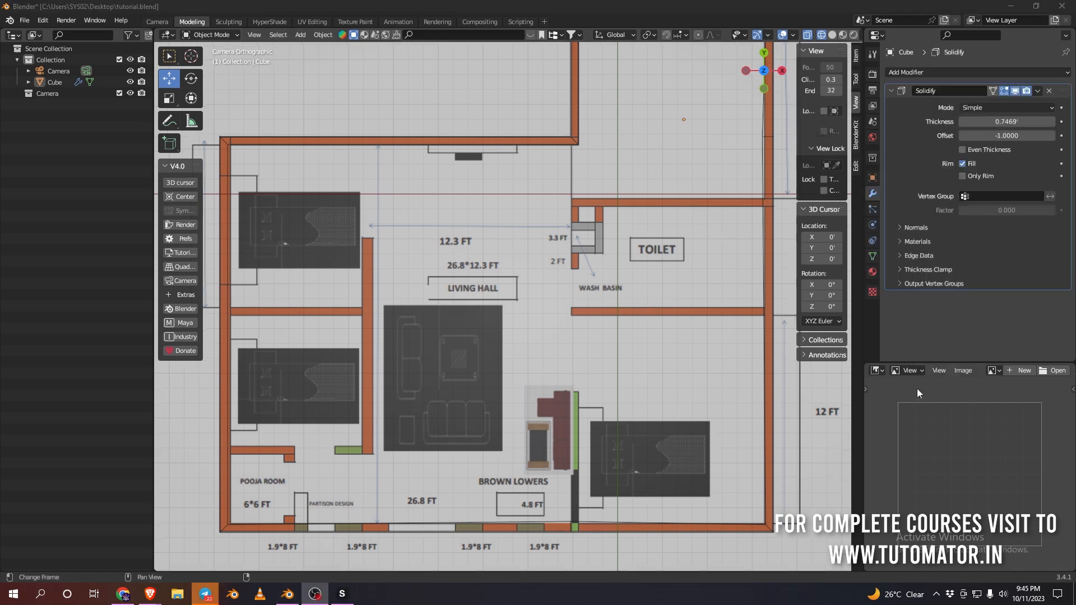
scroll(378, 265, "down", 5)
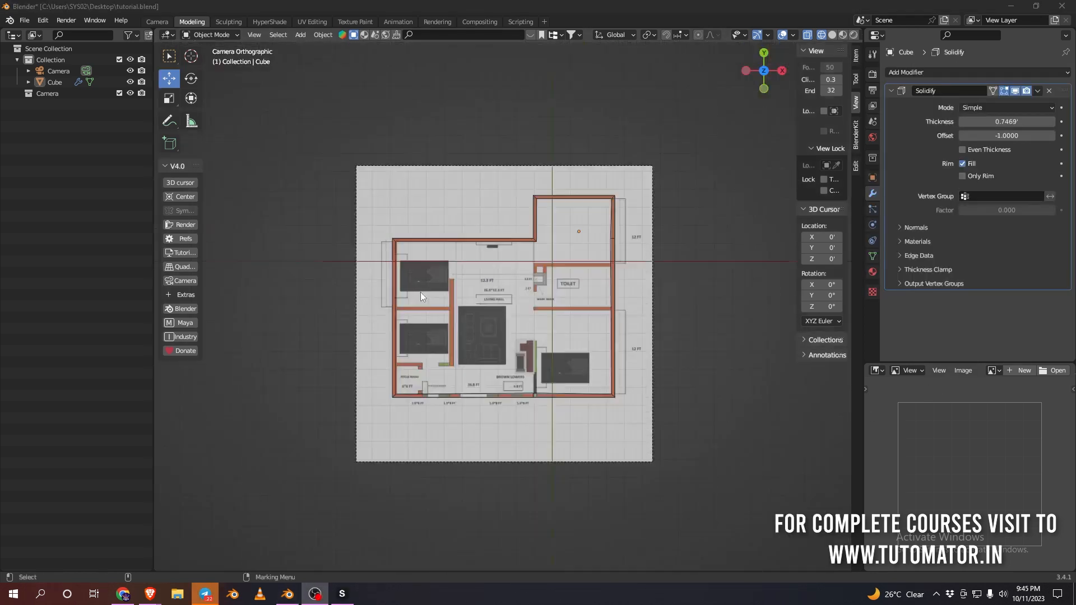
Add a cube over the living hall and narrow it along X to the width of the wall beside the two bedrooms
scroll(420, 291, "up", 4)
middle_click_drag(381, 270, 406, 254, "shift")
key("shift+a")
mouse_move(406, 253)
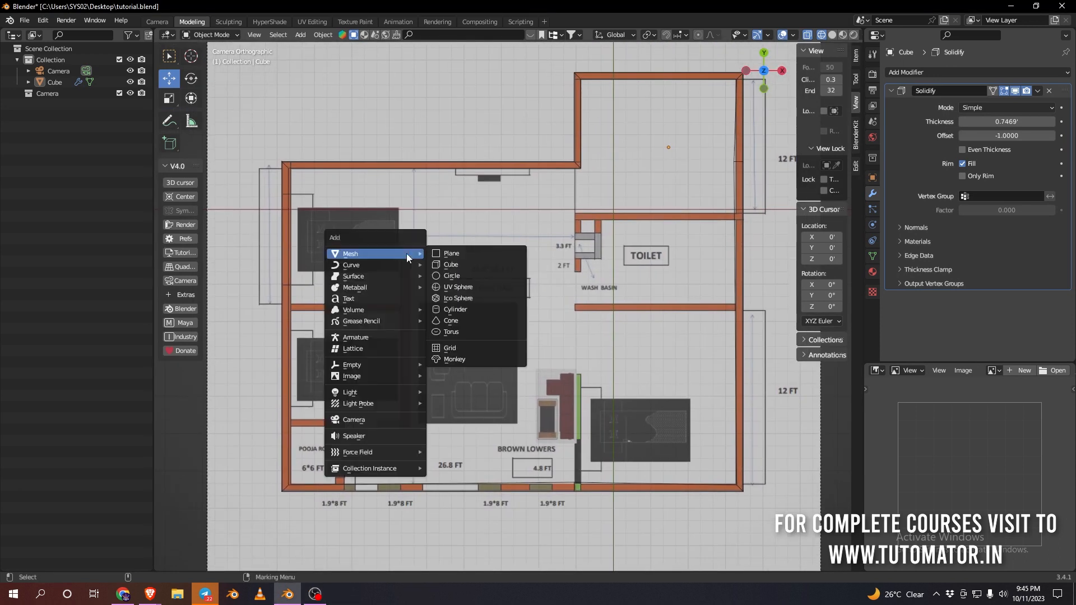
left_click(460, 267)
key("Tab")
left_click_drag(653, 211, 497, 230)
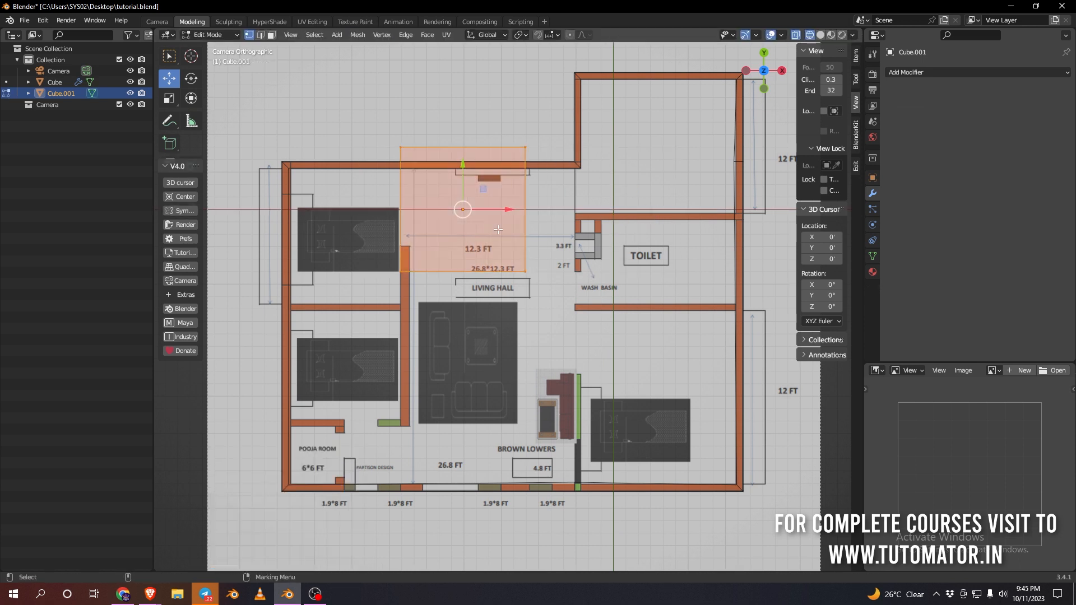
left_click_drag(562, 114, 496, 314)
left_click_drag(560, 211, 443, 209)
Stretch the narrow cube's ends along Y to run from the rear outer wall to the small green wall by the pooja room
left_click_drag(430, 252, 387, 291)
left_click_drag(402, 227, 403, 381)
left_click_drag(467, 105, 383, 159)
mouse_move(403, 107)
left_mouse_down()
mouse_move(402, 170)
mouse_move(410, 121)
left_mouse_up()
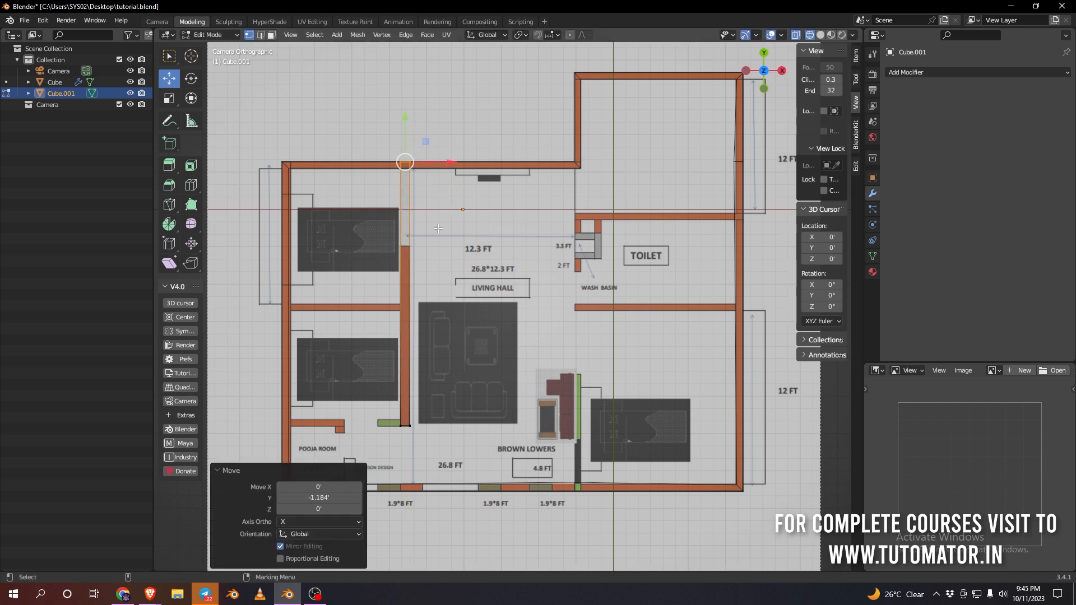
key("Tab")
Add a loop cut across the interior wall near its front end, slid to a factor of 0.950 in line with the green stub
scroll(468, 347, "up", 5)
scroll(455, 290, "down", 3)
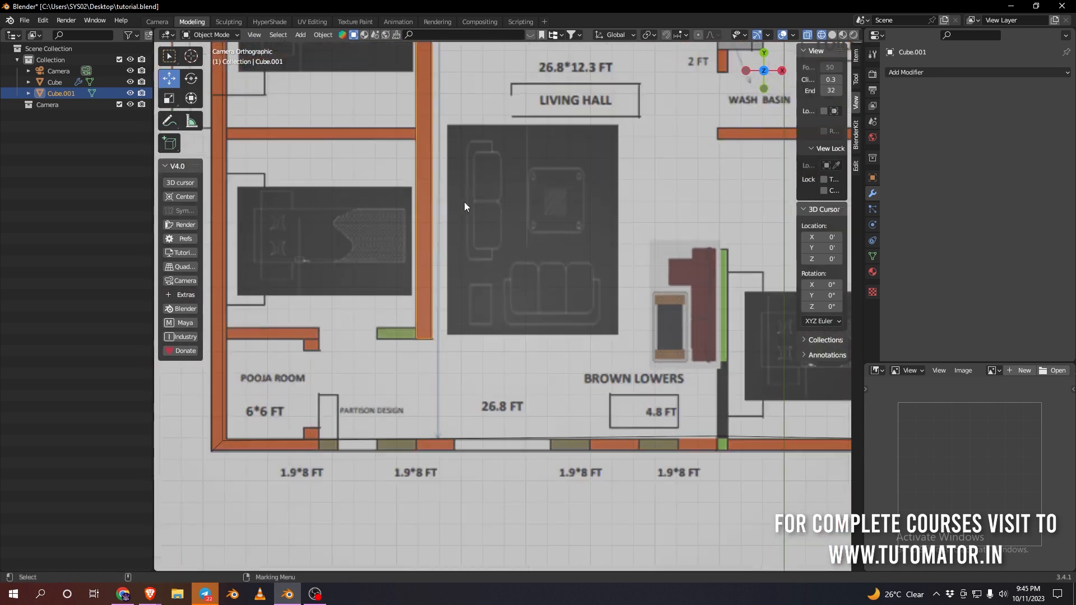
scroll(417, 384, "down", 1)
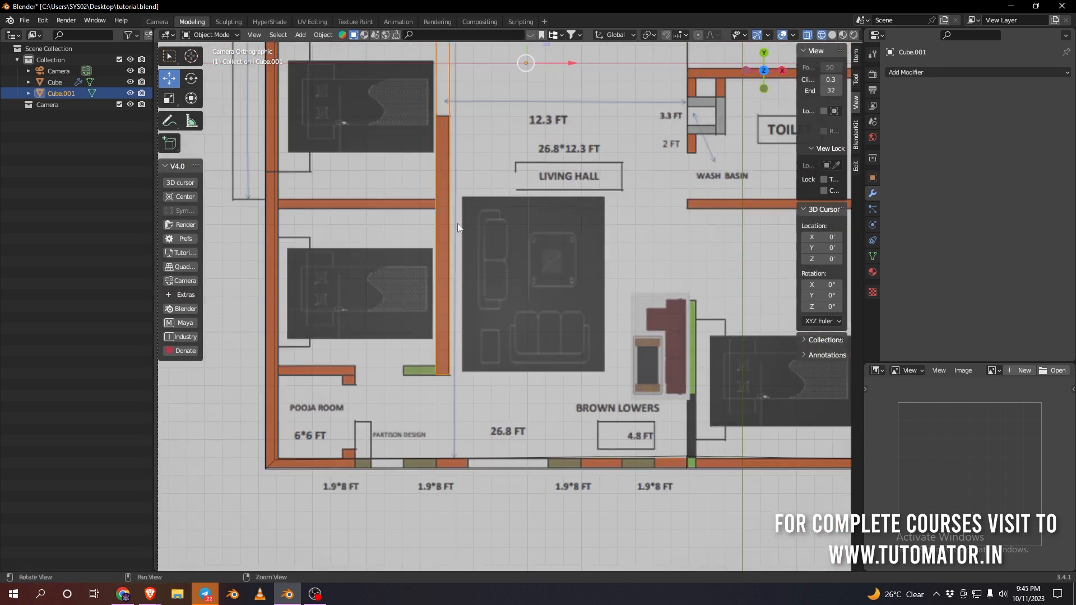
key("Tab")
key("ctrl+r")
left_click(446, 222)
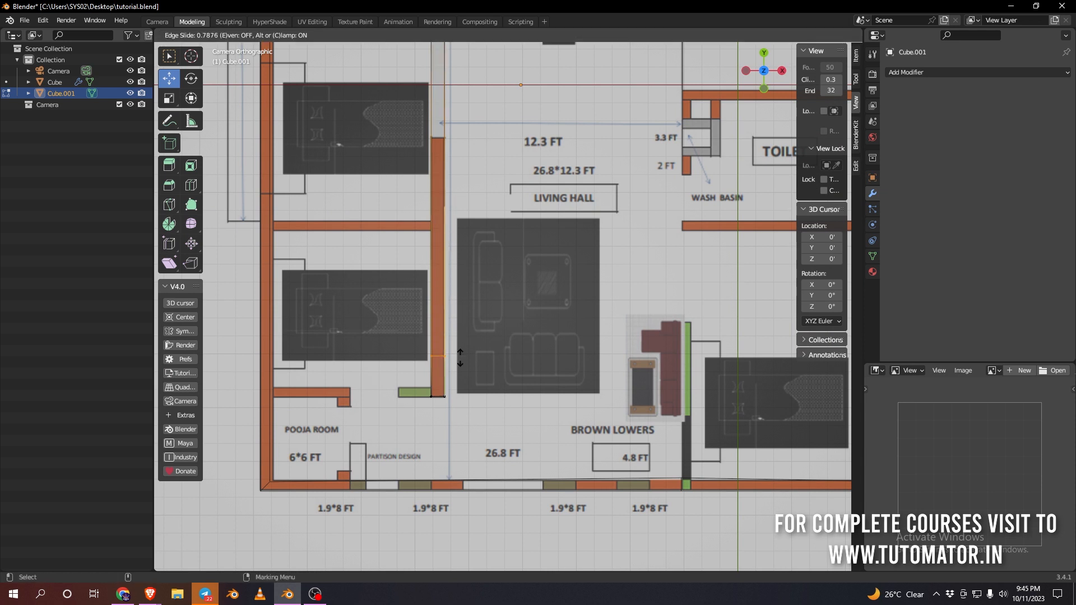
left_click(458, 385)
right_click(560, 366)
Extrude the side face beyond the loop cut by about 1.7 ft to form the stub wall, and deselect the wall in Object Mode
scroll(560, 312, "down", 2)
key("space")
left_click_drag(560, 313, 594, 304, "alt")
right_click(593, 303)
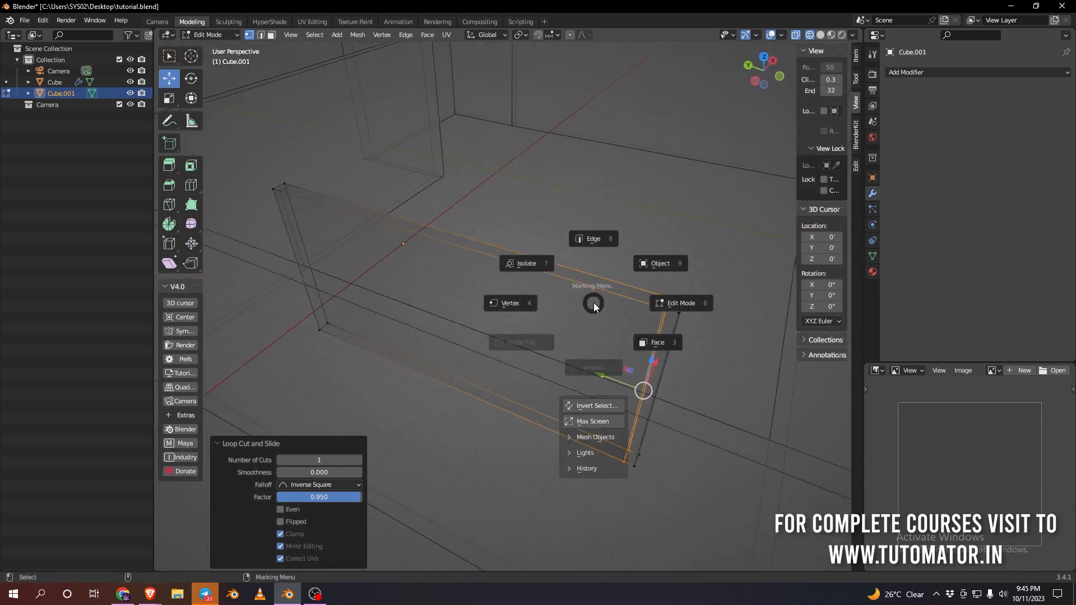
left_click(653, 341)
left_click(711, 360)
left_click_drag(711, 360, 627, 384, "alt")
left_click(626, 384)
scroll(688, 389, "down", 3)
left_click_drag(693, 387, 593, 394, "alt")
left_click(171, 169)
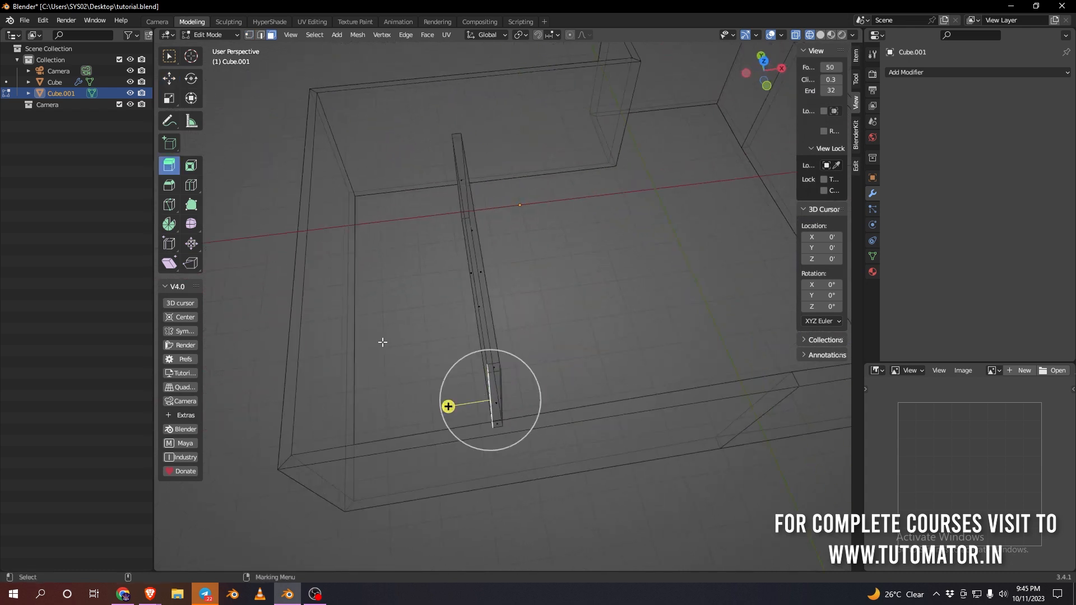
left_click_drag(452, 402, 429, 404)
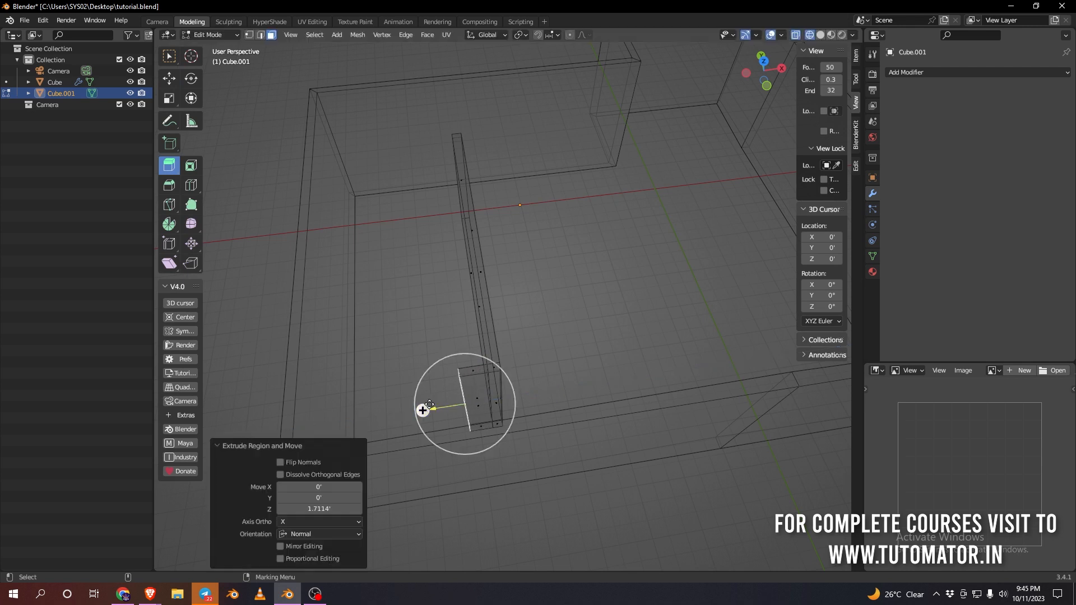
key("Tab")
left_click(570, 326)
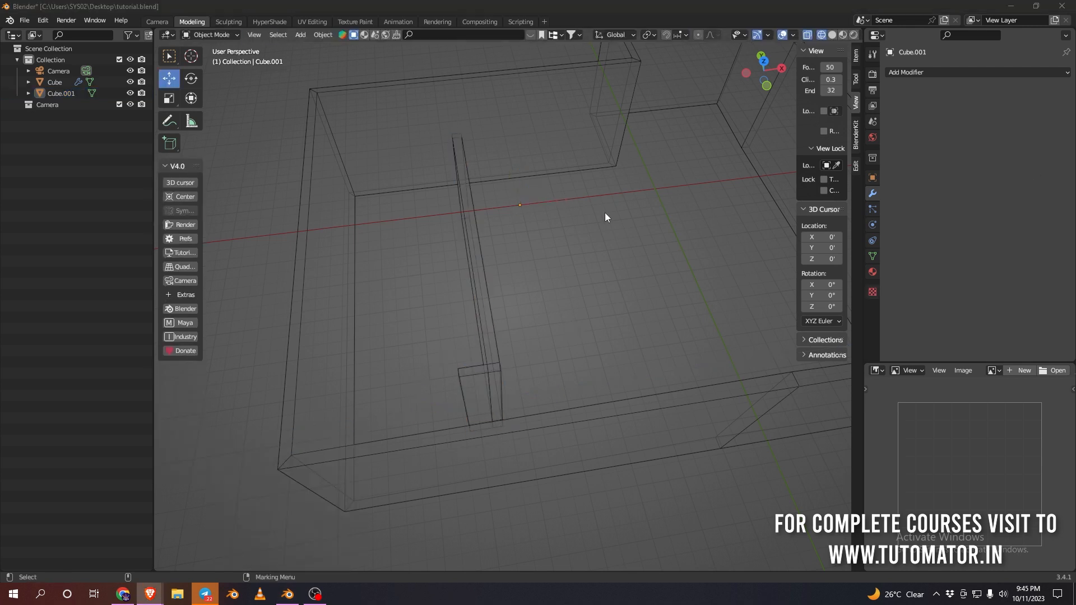
Look through the camera, select the interior wall, and set its origin to its geometry
scroll(576, 293, "down", 3)
scroll(576, 289, "up", 1)
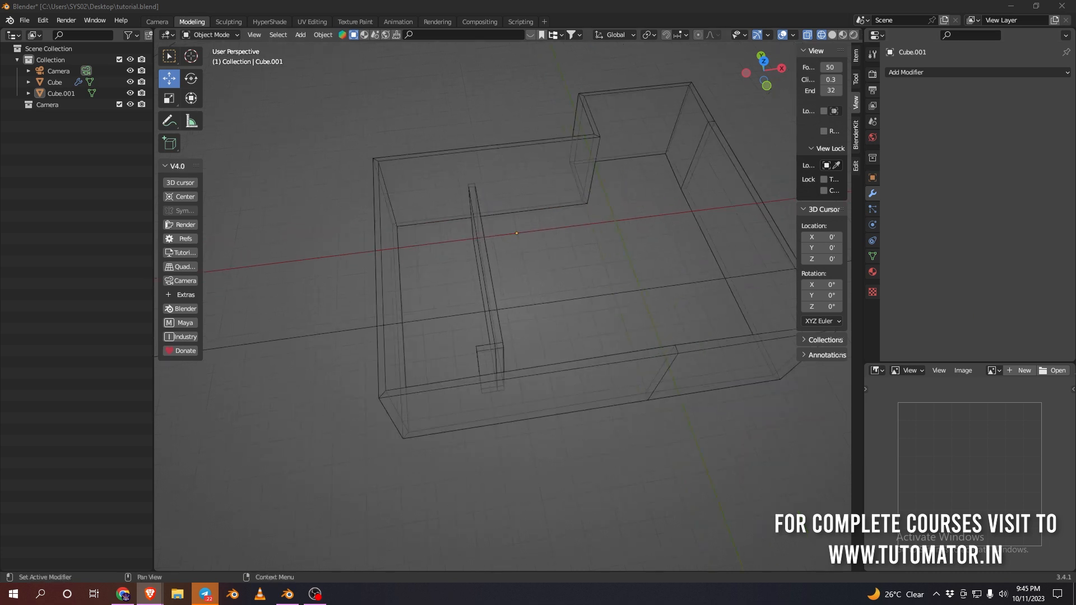
left_click(623, 275)
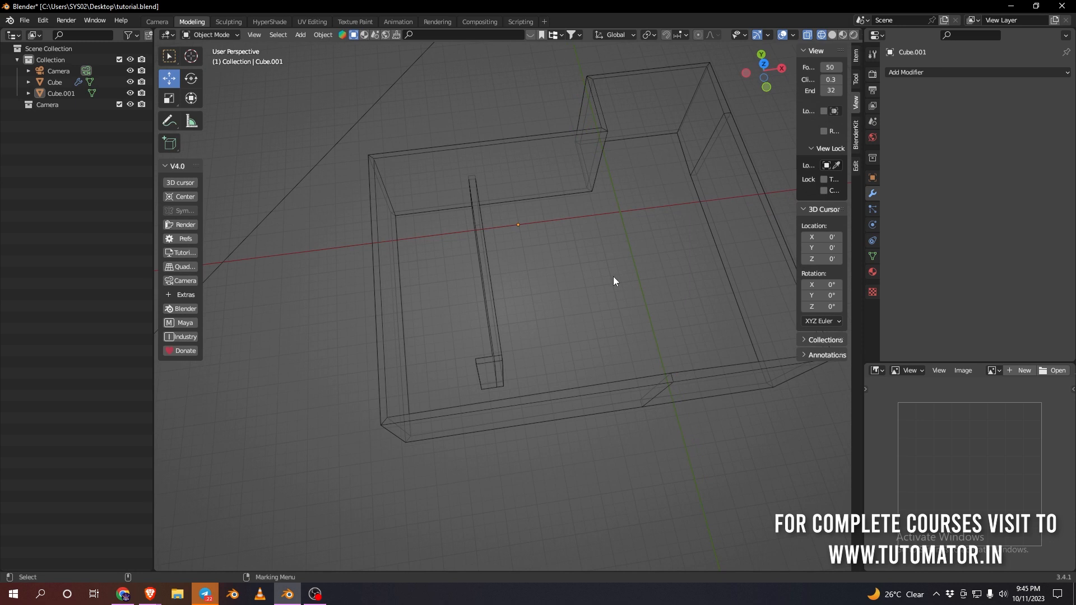
key("KP_0")
scroll(516, 308, "up", 3)
scroll(522, 347, "down", 2)
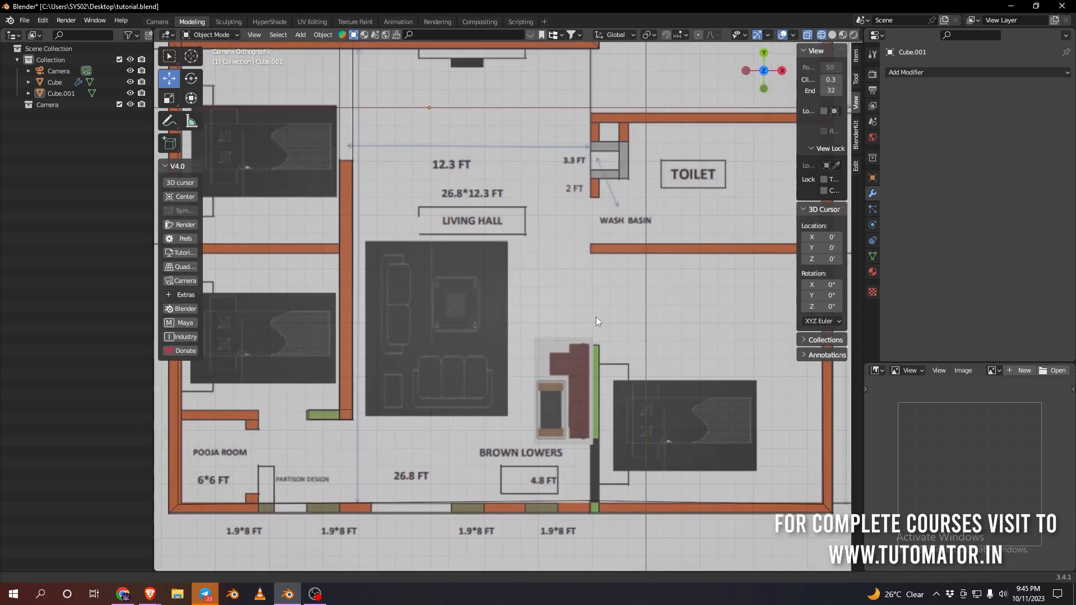
left_click(348, 185)
scroll(471, 217, "down", 2)
scroll(444, 225, "up", 1)
middle_click_drag(470, 218, 458, 262, "alt")
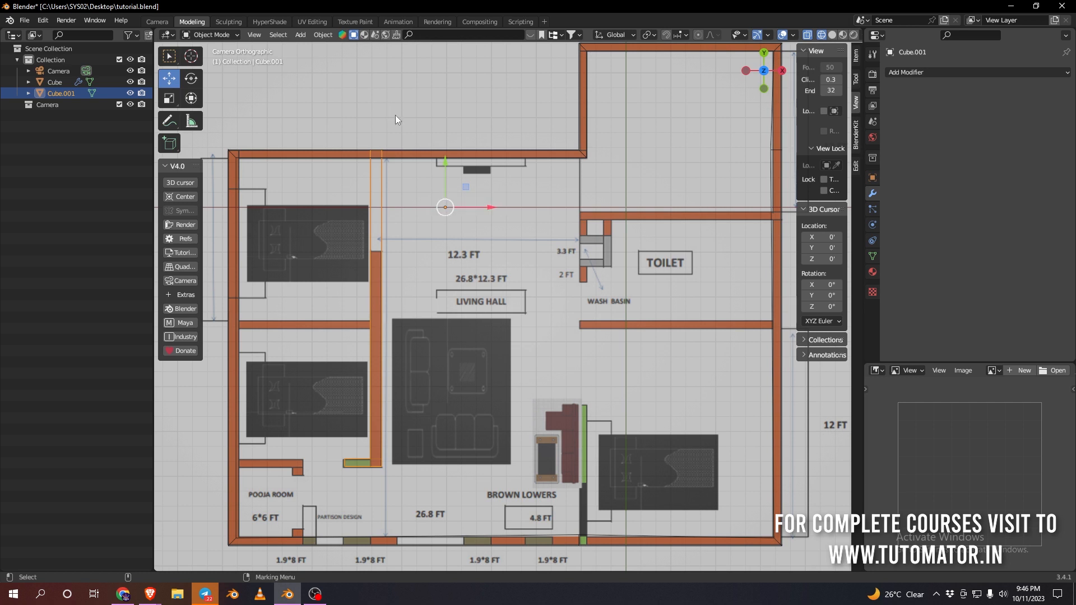
left_click(320, 36)
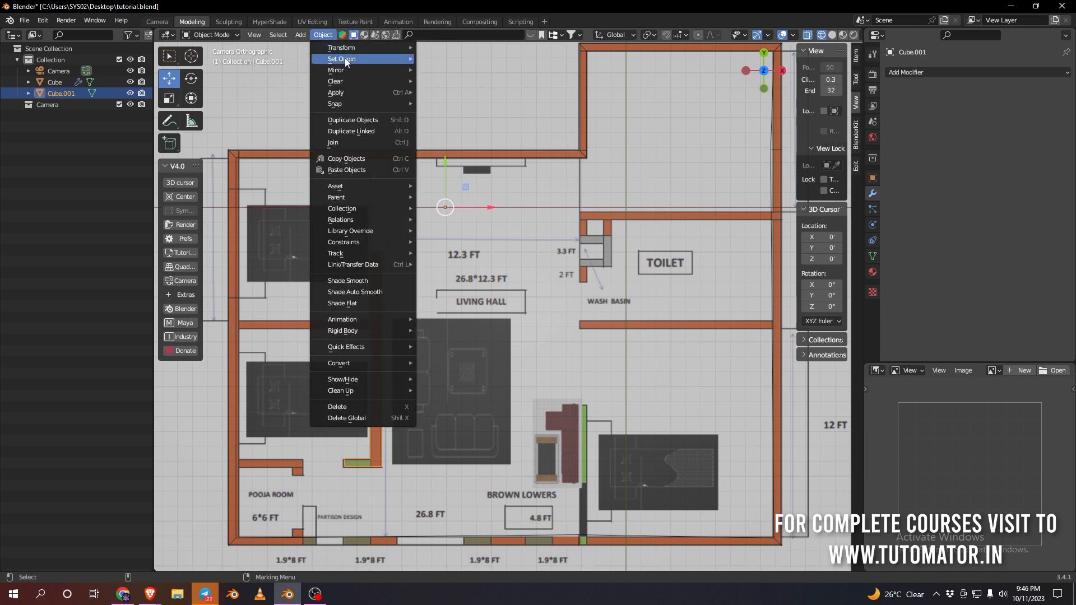
mouse_move(345, 58)
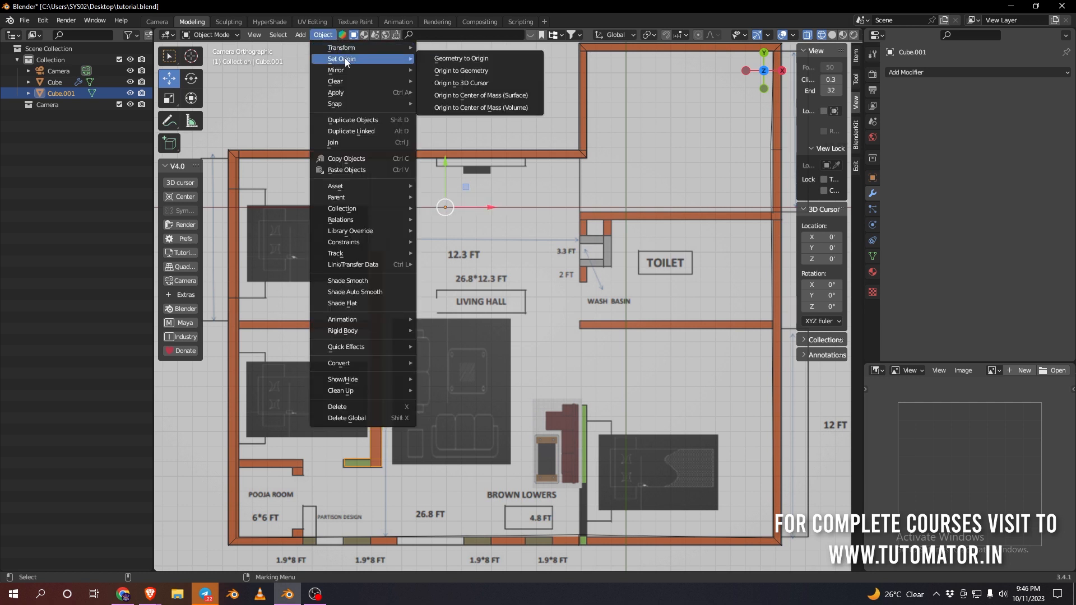
left_click(469, 72)
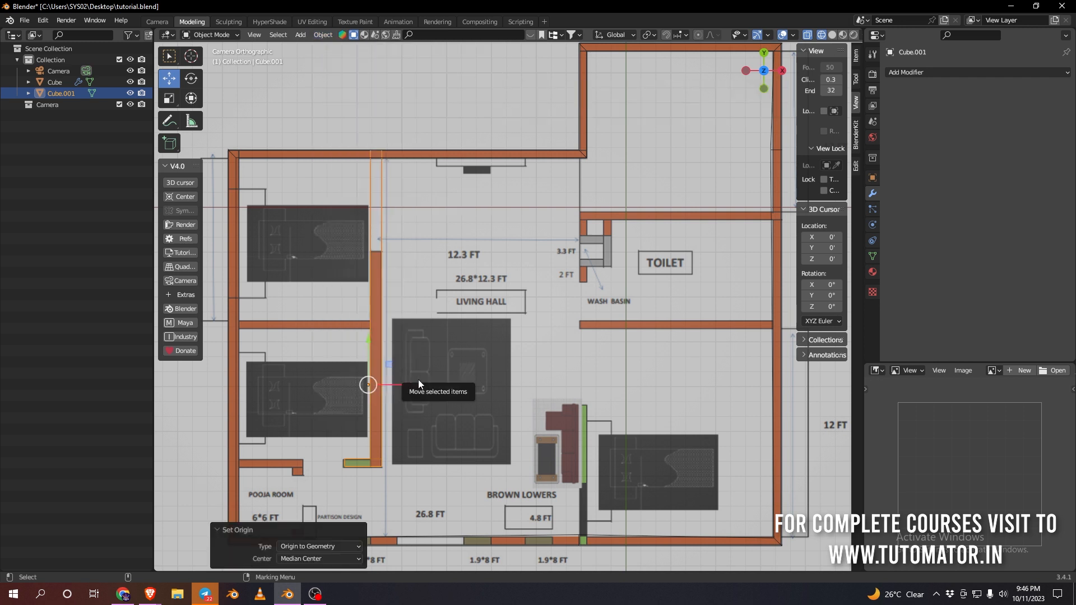
Duplicate the interior wall and move the copy 13.977 ft along X to the toilet side of the living hall
key("shift+d")
key("Escape")
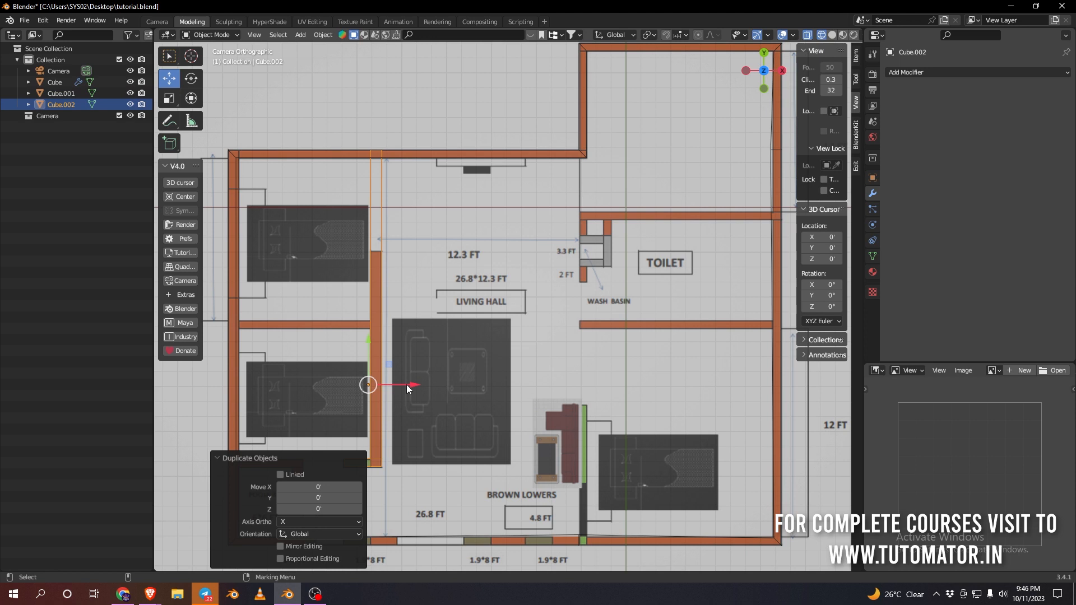
left_click_drag(405, 384, 615, 397)
scroll(636, 197, "up", 2)
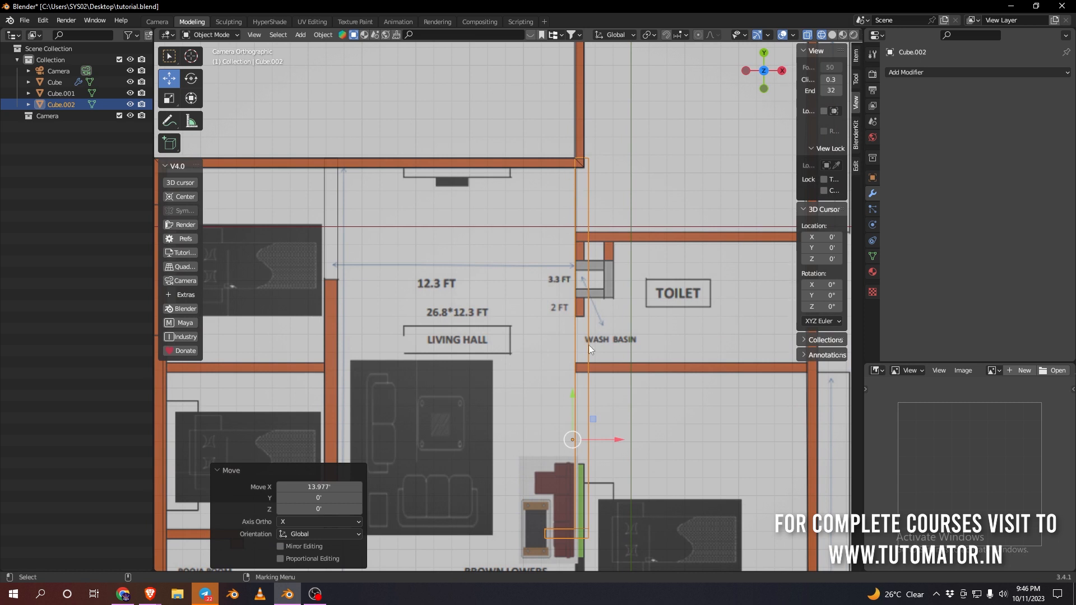
scroll(579, 387, "down", 1)
middle_click_drag(643, 417, 614, 314, "shift")
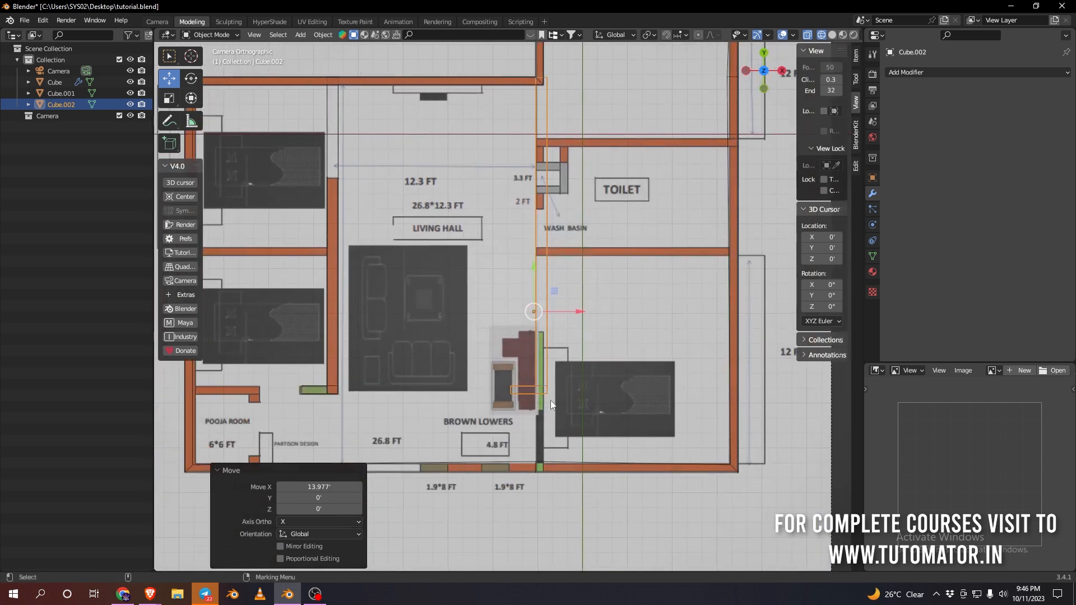
Move the front-end vertices of the duplicated wall 6.0003 ft along negative Y, just past the front outer wall
key("Tab")
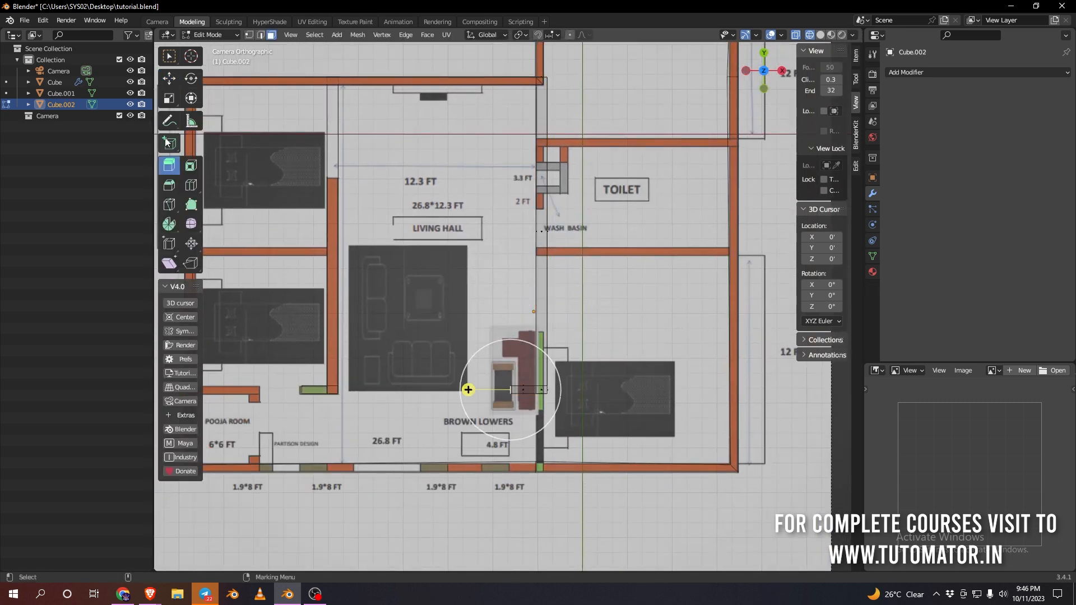
left_click(169, 84)
right_click(567, 378)
left_click(492, 377)
left_click_drag(605, 341, 500, 409)
left_click_drag(531, 345, 530, 441)
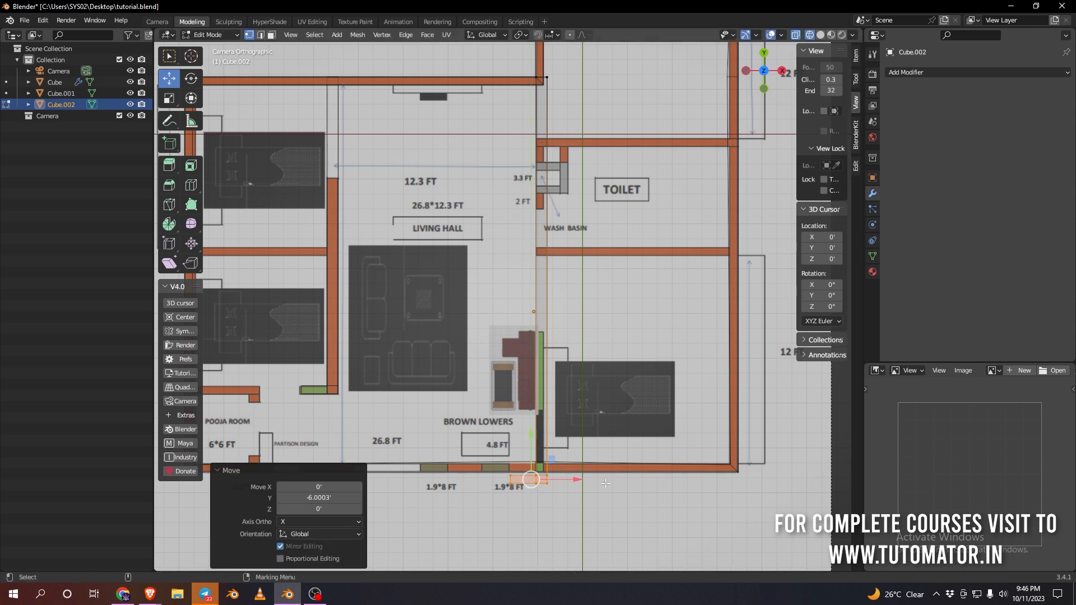
Delete the stub faces from the duplicated wall's front end and return to Object Mode
scroll(530, 440, "up", 5)
right_click(524, 401)
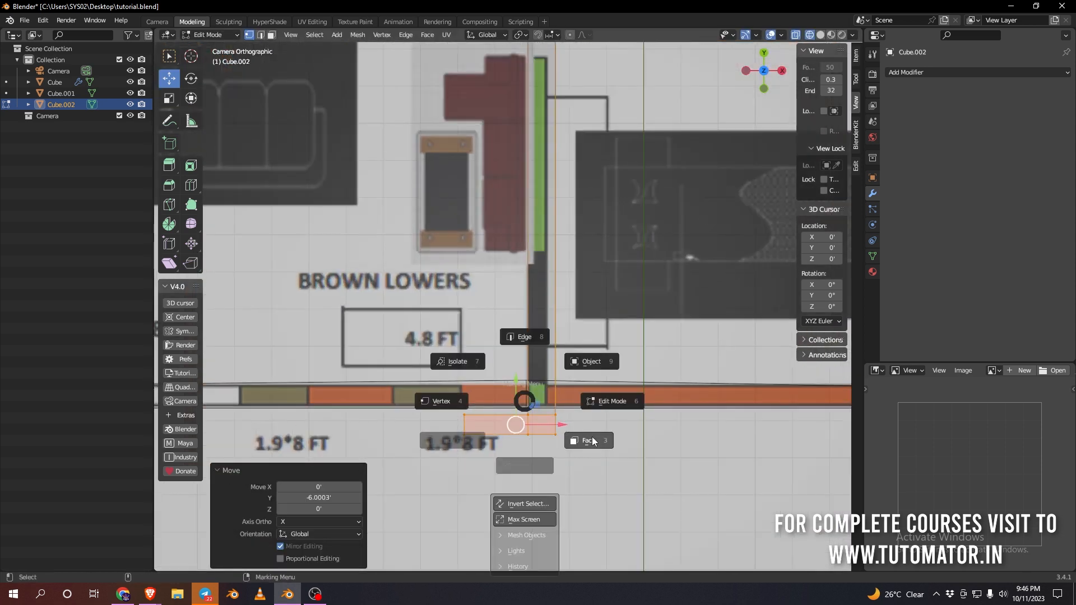
left_click(553, 472)
left_click_drag(440, 417, 511, 452)
key("x")
left_click(577, 399)
key("x")
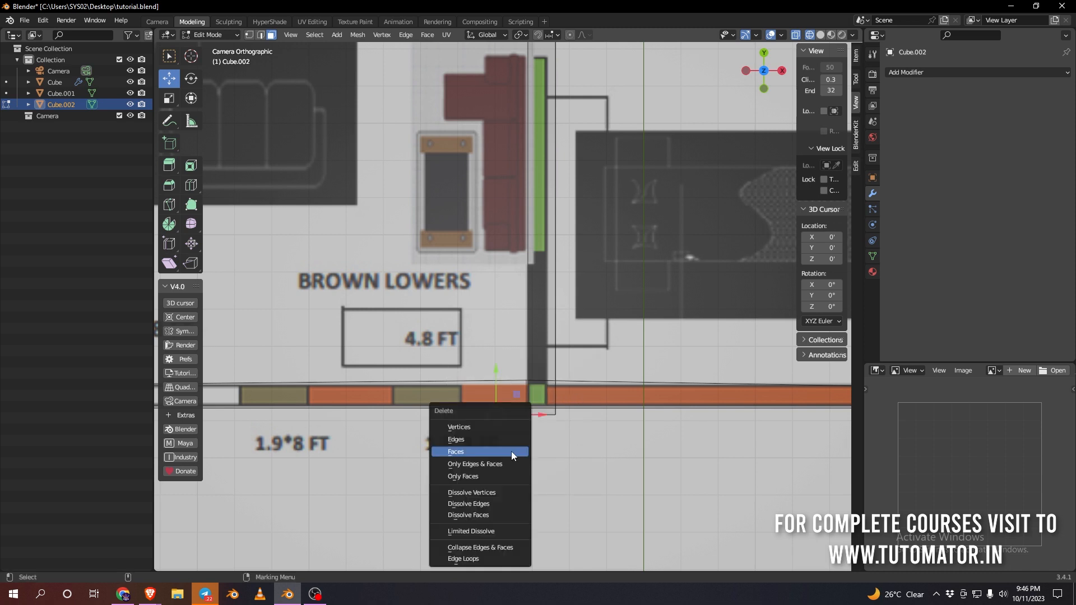
left_click(511, 451)
key("Tab")
Move the duplicated wall's front-end vertices back along Y to meet the front outer wall, and return to Object Mode
right_click(560, 402)
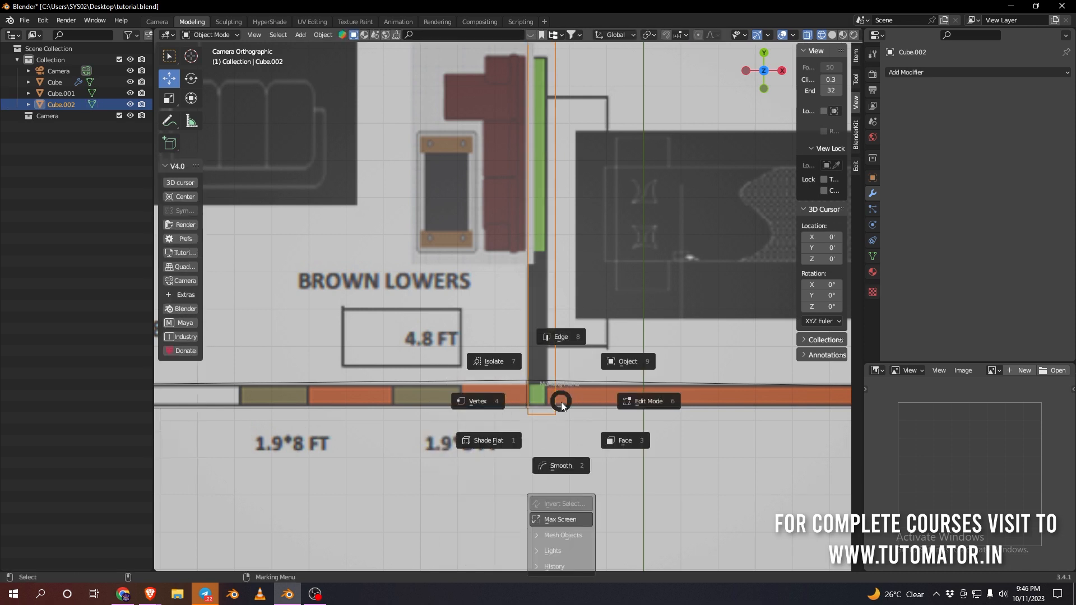
left_click(479, 402)
left_click_drag(583, 393, 503, 437)
left_click_drag(541, 379, 540, 365)
key("Tab")
Examine both interior walls in the camera view and from an angled 3D view against the outer walls
right_click_drag(542, 365, 571, 348, "alt")
scroll(571, 348, "down", 3)
scroll(574, 382, "up", 2)
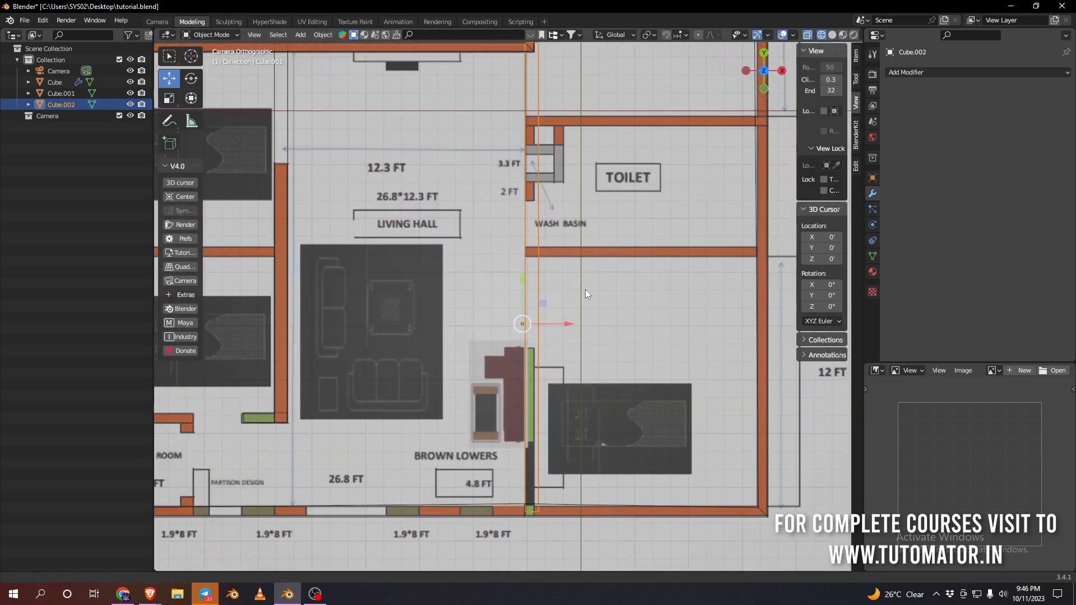
scroll(585, 289, "down", 3)
key("space")
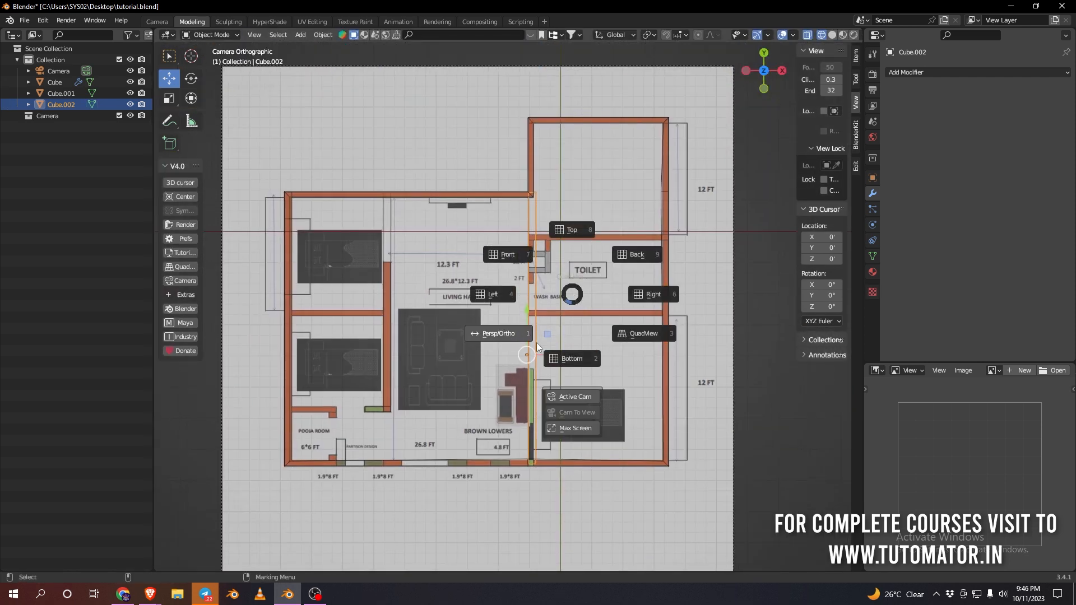
left_click(514, 335)
left_click_drag(668, 390, 626, 308, "alt")
right_click_drag(627, 307, 676, 304, "alt")
middle_click_drag(675, 304, 678, 350, "alt")
key("space")
left_click(636, 368)
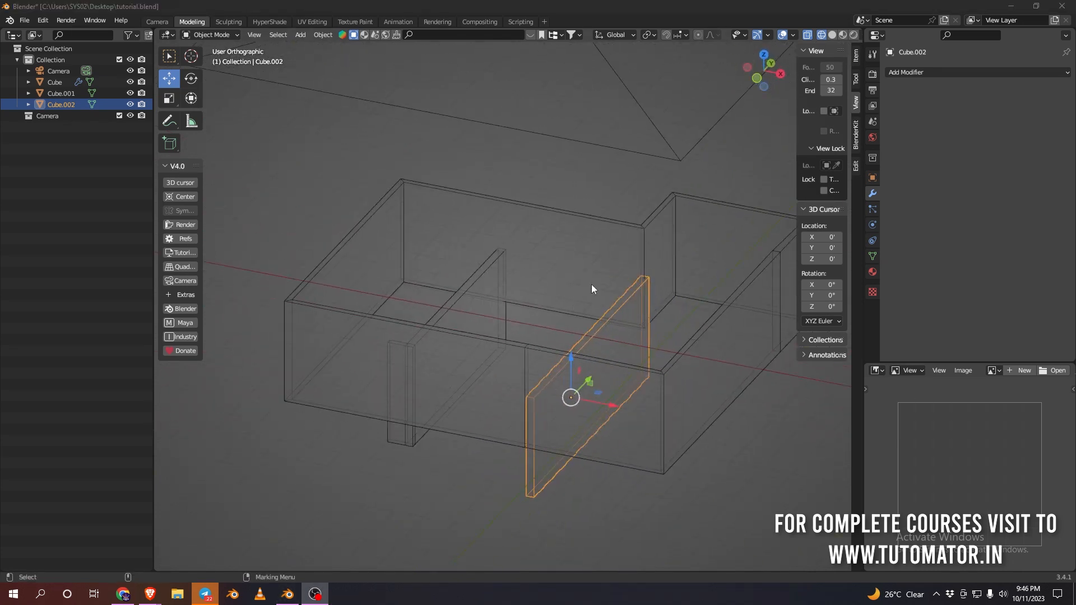
In the quad view, select both interior walls, raise them along Z until their bases rest on the ground line, and deselect them
middle_click_drag(592, 288, 565, 282, "shift")
right_click(564, 282)
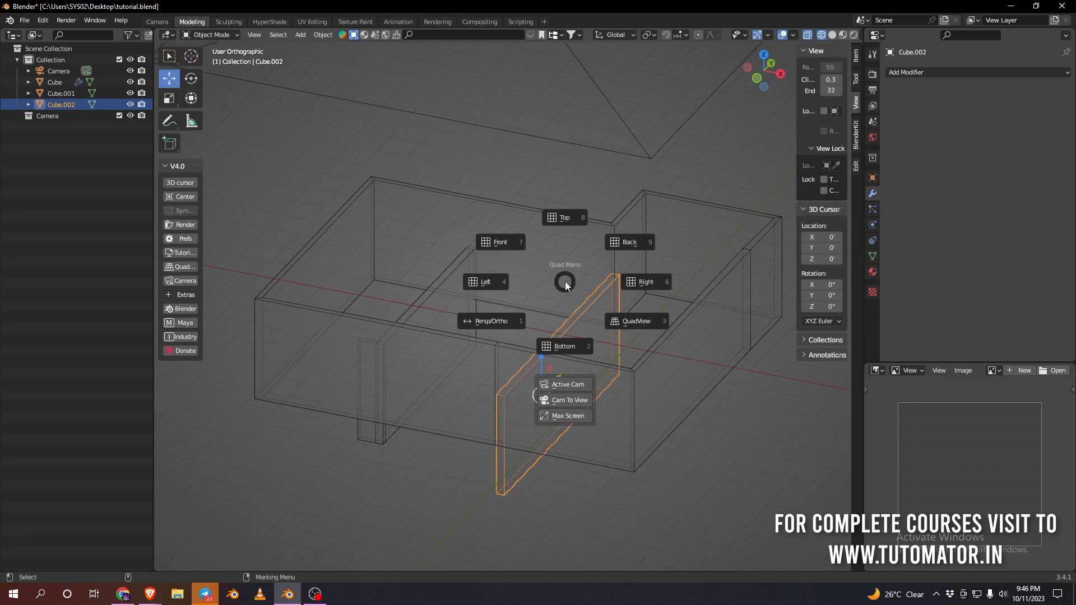
left_click(505, 321)
middle_click_drag(504, 320, 631, 318)
right_click(631, 318)
left_click(694, 356)
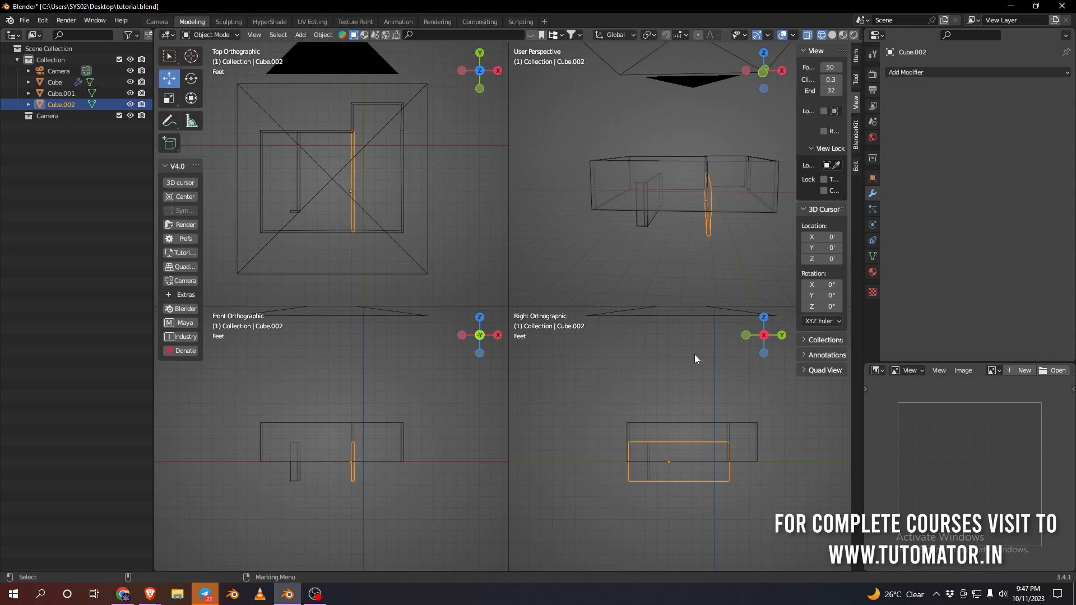
scroll(337, 482, "up", 5)
left_click_drag(440, 524, 189, 561)
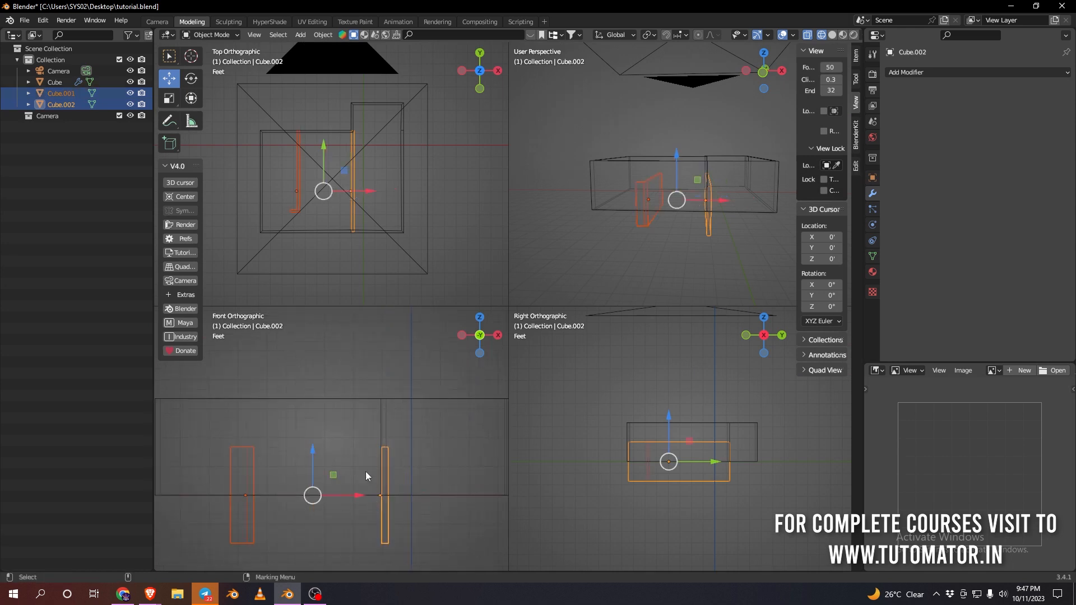
left_click_drag(313, 450, 316, 403)
left_click(382, 364)
Return from the quad view to a single view of the room
right_click(624, 209)
left_click(671, 249)
middle_click_drag(671, 251, 509, 367)
middle_click_drag(509, 367, 496, 387)
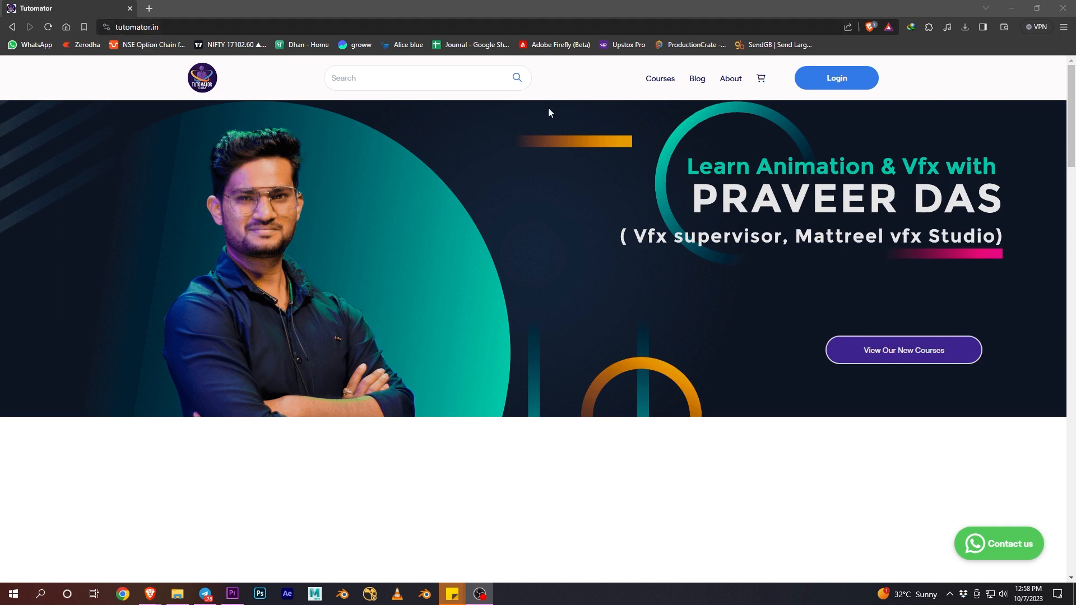
On the tutomator.in website in the browser, open the course store, view the Adobe Premiere Pro editing course, and return to the course list
left_click(661, 83)
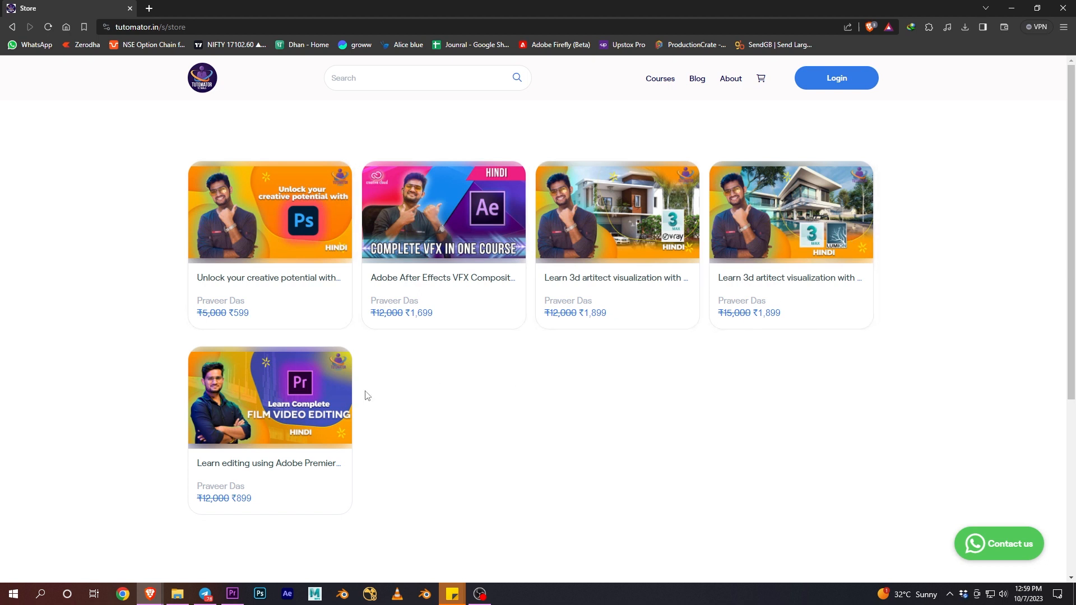
left_click(347, 412)
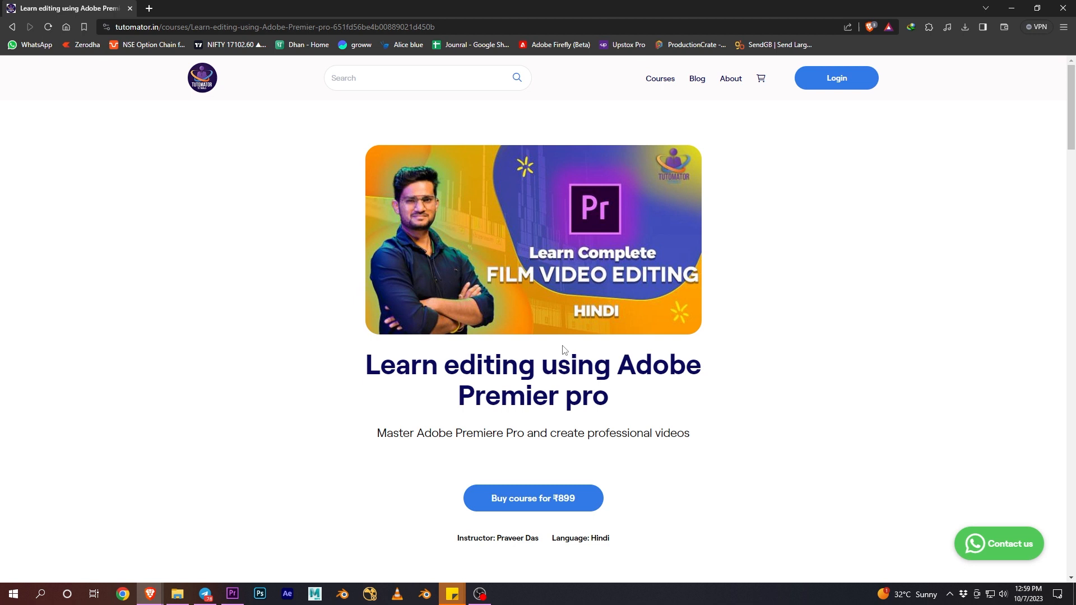
left_click(672, 83)
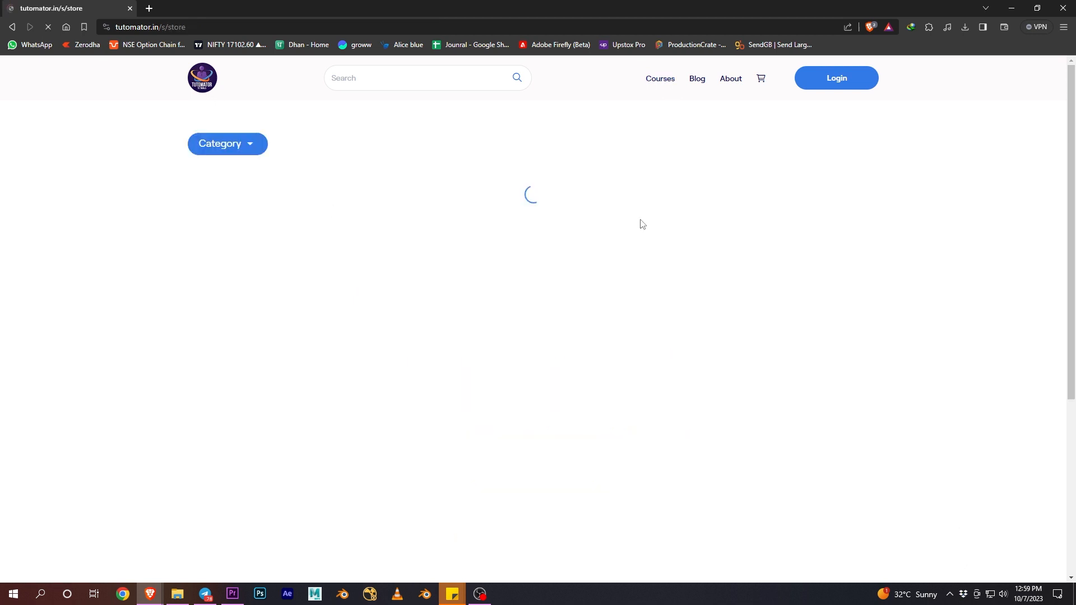
View the Adobe Photoshop and Adobe After Effects VFX Compositing course pages on tutomator.in, and return to the course list
left_click(268, 216)
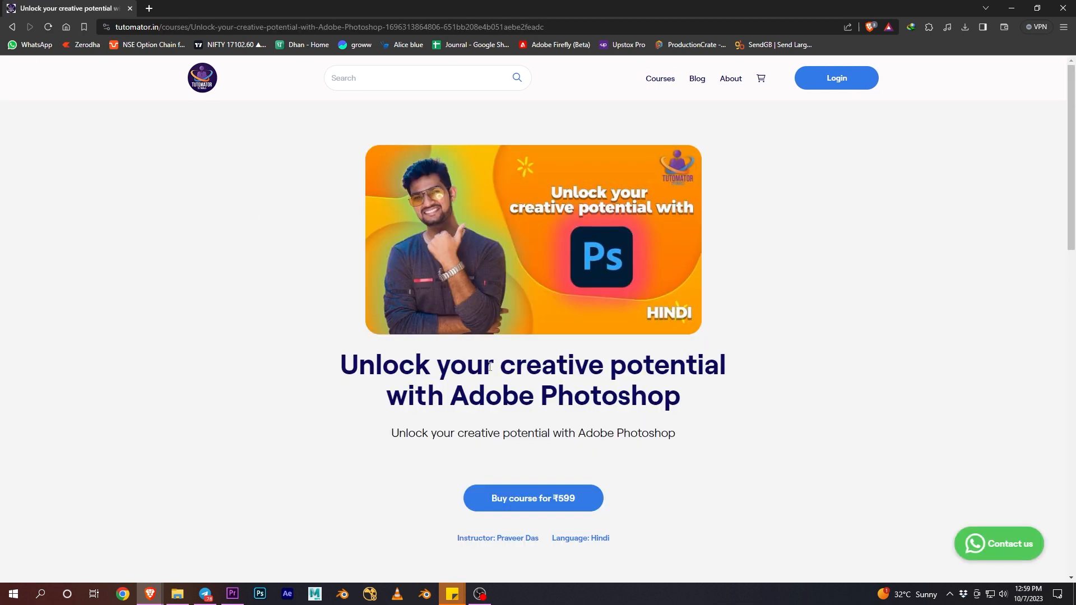
left_click(662, 78)
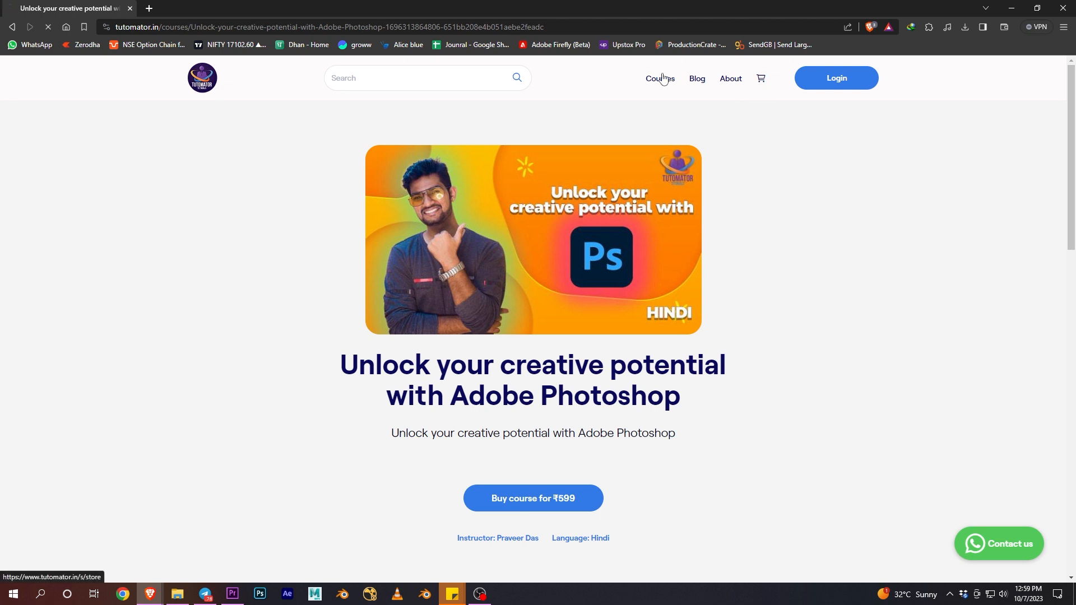
left_click(437, 227)
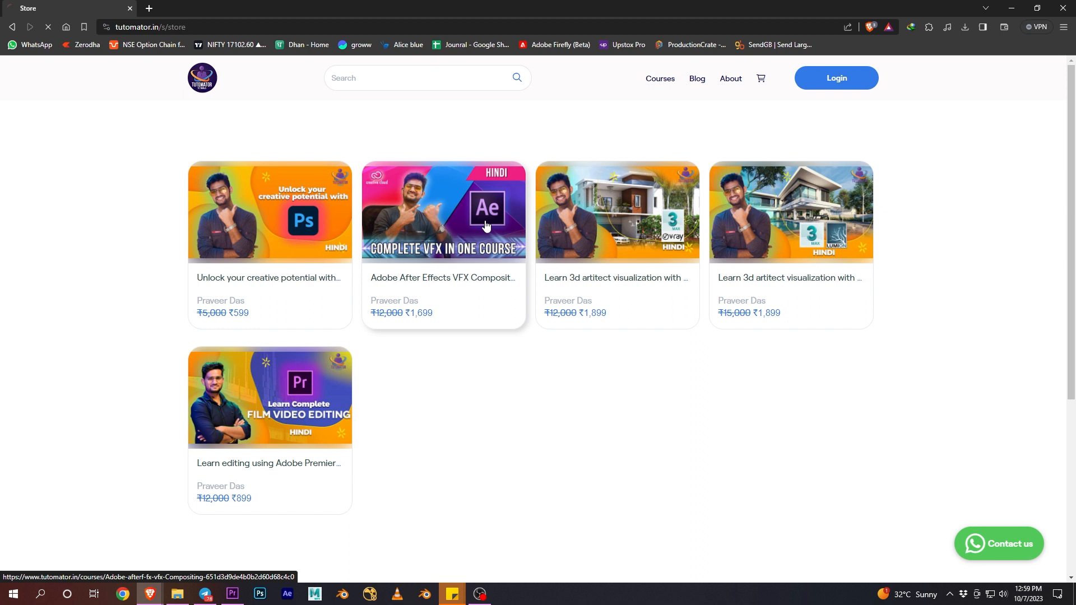
scroll(553, 297, "down", 3)
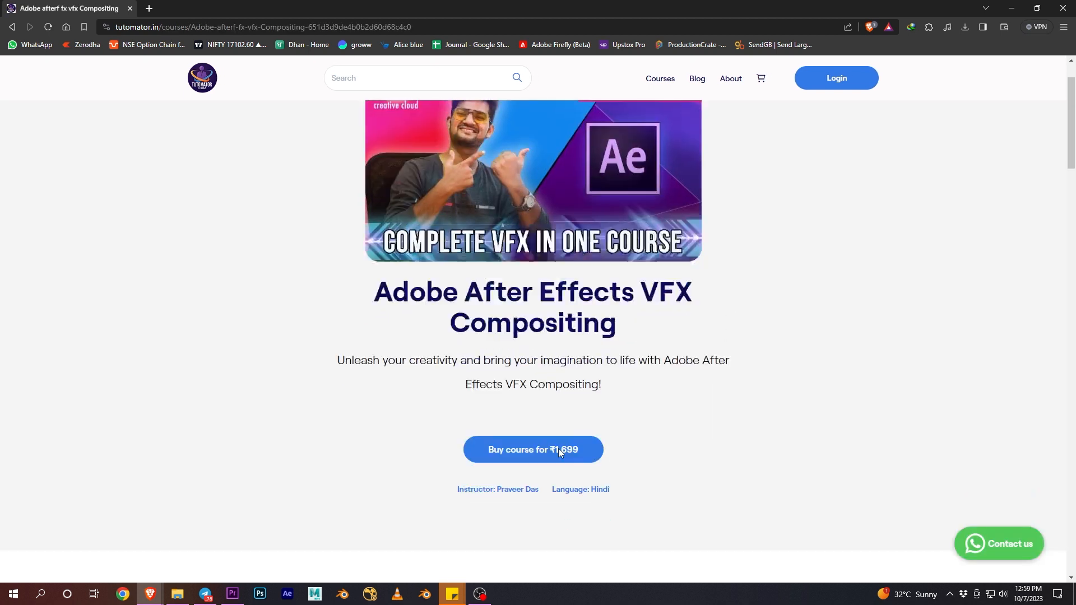
scroll(641, 345, "up", 3)
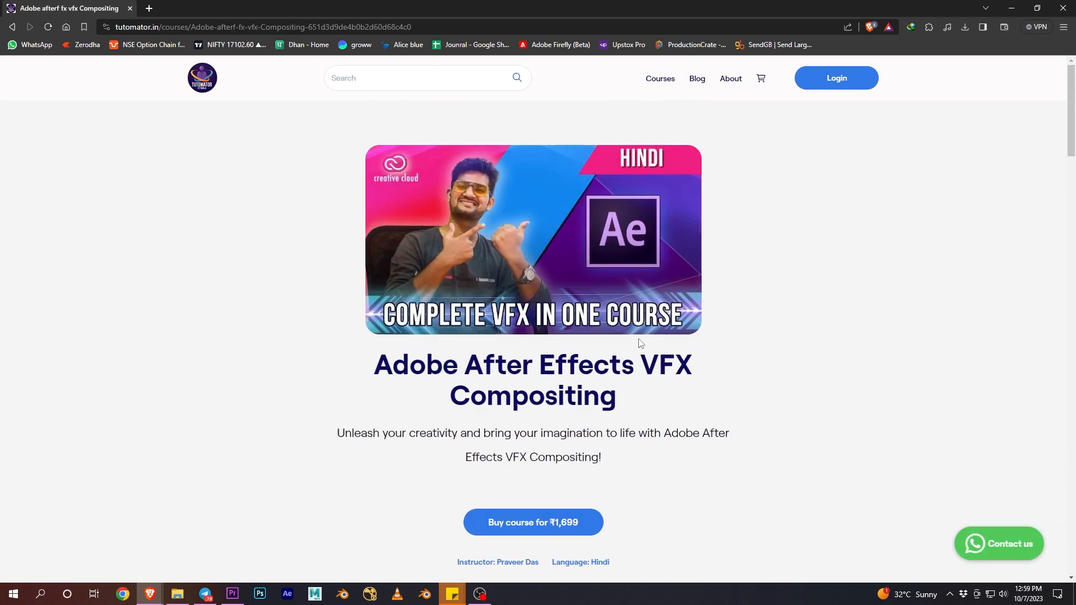
left_click(672, 81)
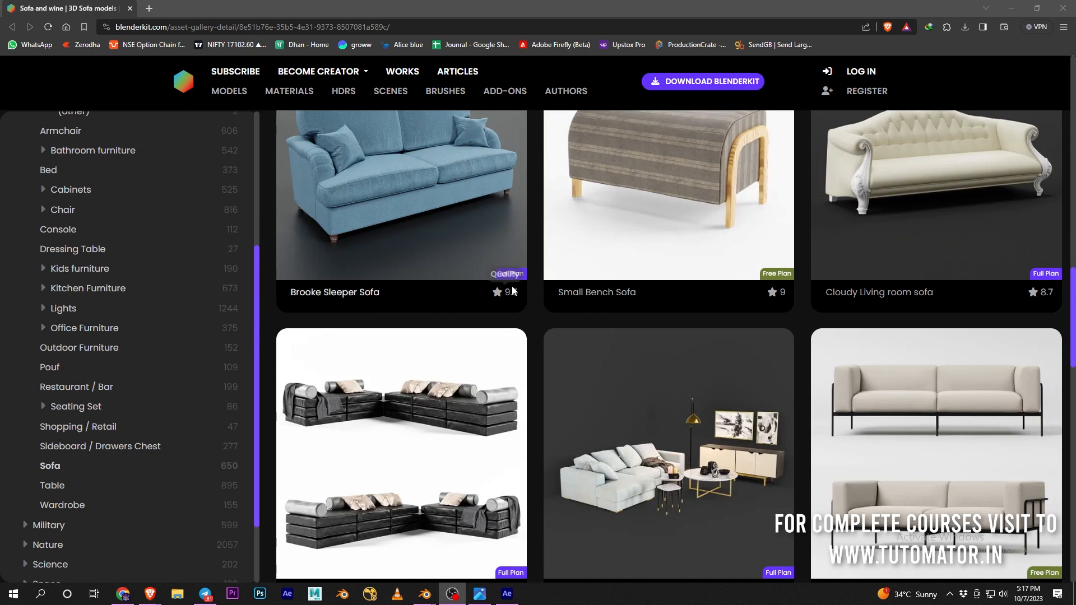
Browse the 3D sofa models on blenderkit.com, switching between the browser and the Blender living room scene
scroll(512, 297, "up", 15)
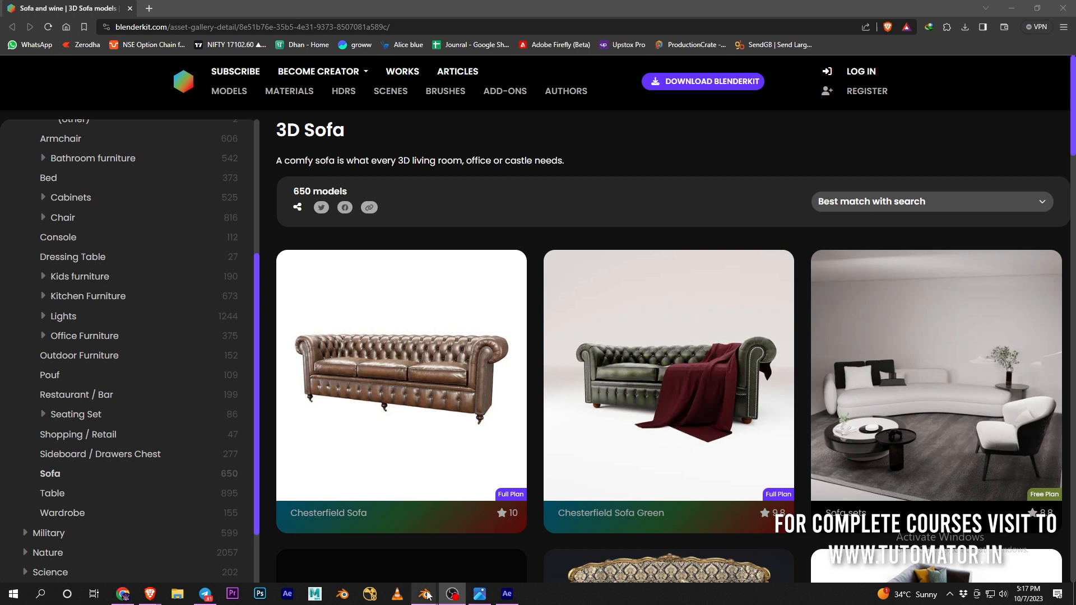
mouse_move(426, 595)
left_click(384, 542)
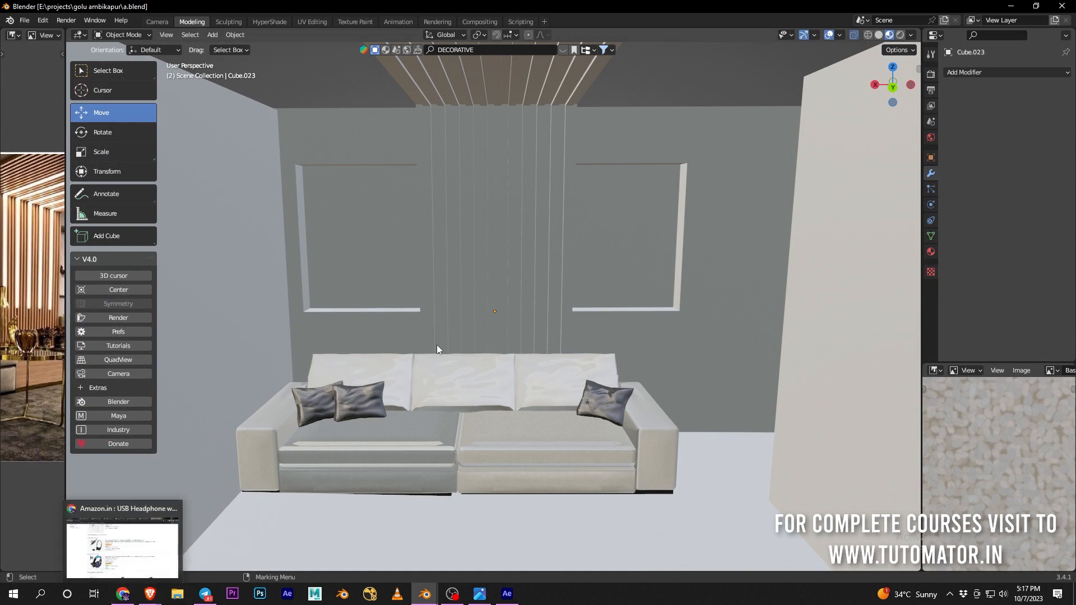
left_click(154, 596)
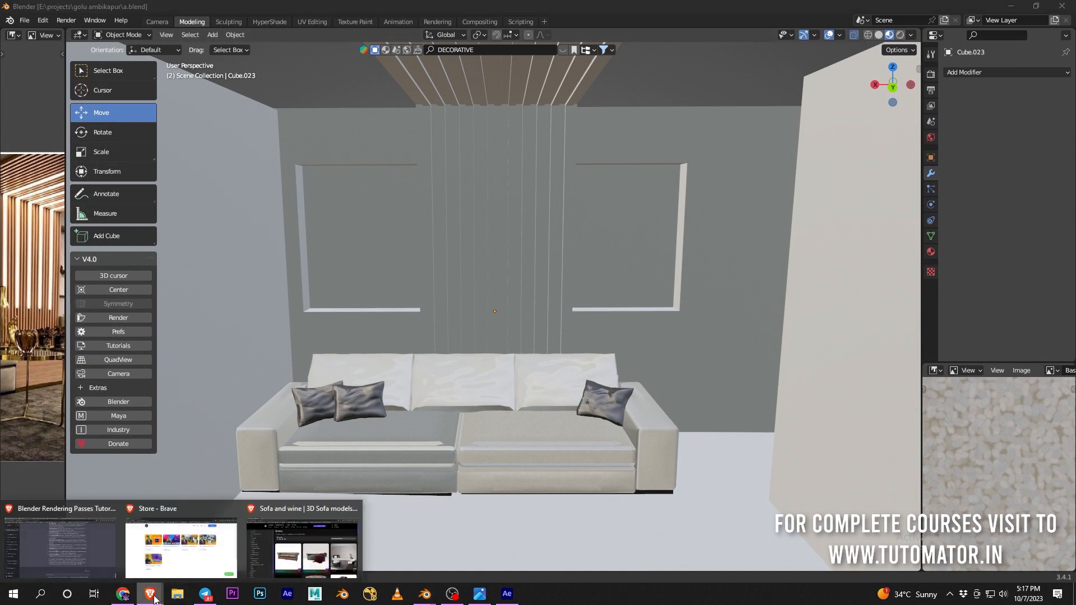
left_click(303, 546)
scroll(533, 337, "down", 10)
scroll(609, 364, "down", 10)
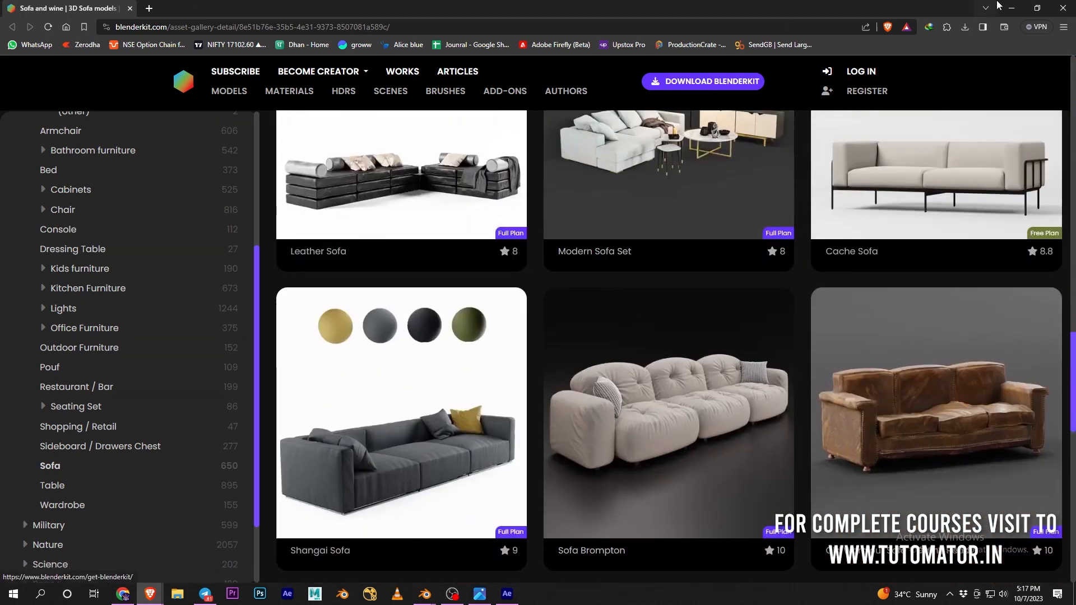
key("alt+Tab")
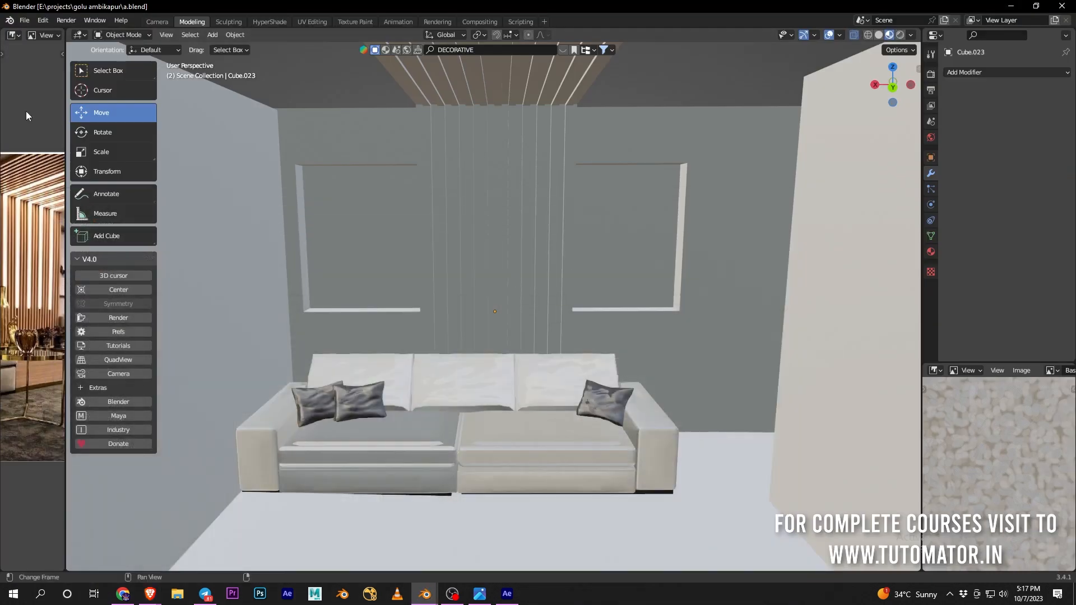
Open Blender's add-on preferences, clear the add-on search filter, and check where the BlenderKit download is offered on the website
left_click(43, 22)
left_click(59, 192)
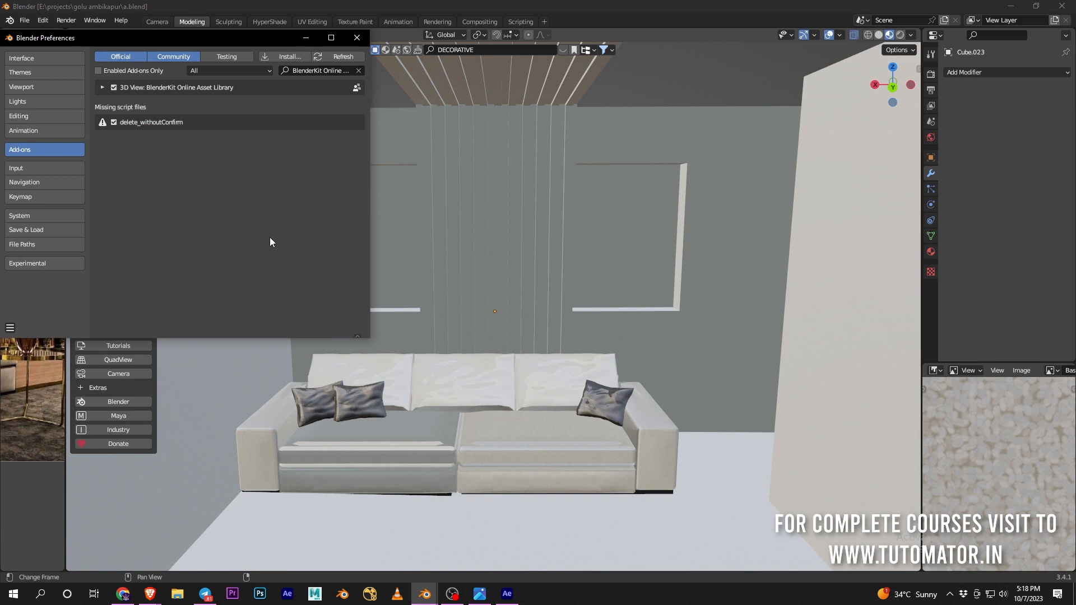
left_click_drag(159, 37, 320, 108)
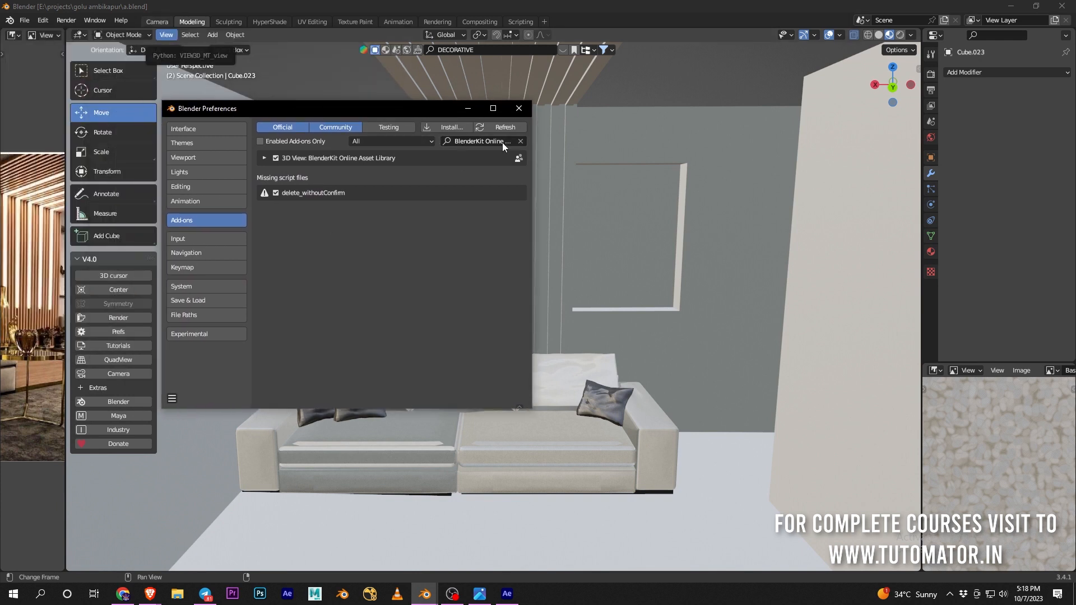
left_click(521, 141)
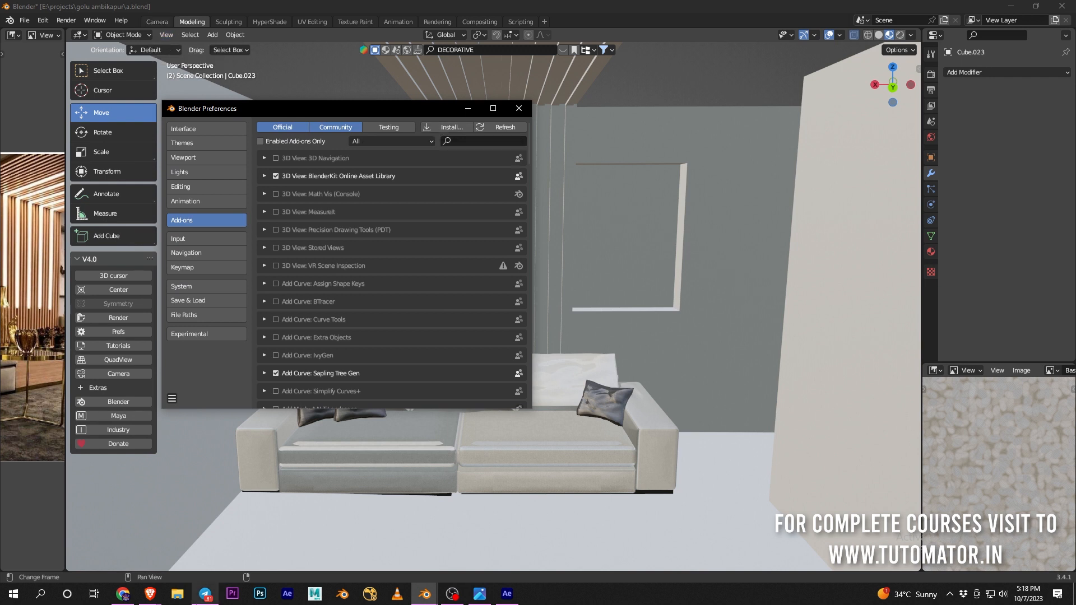
left_click(302, 541)
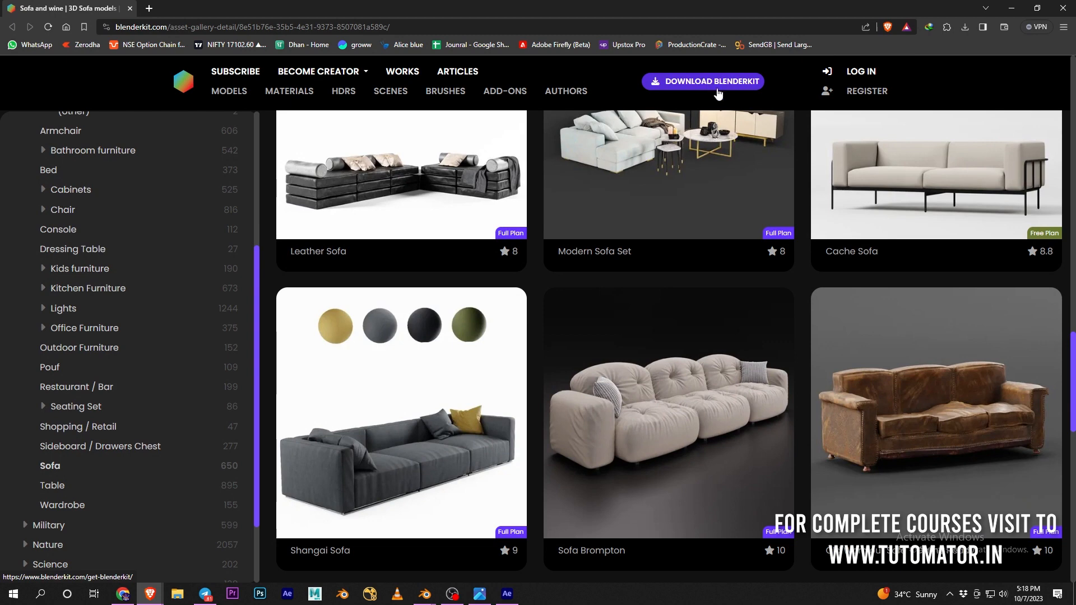
left_click(1011, 8)
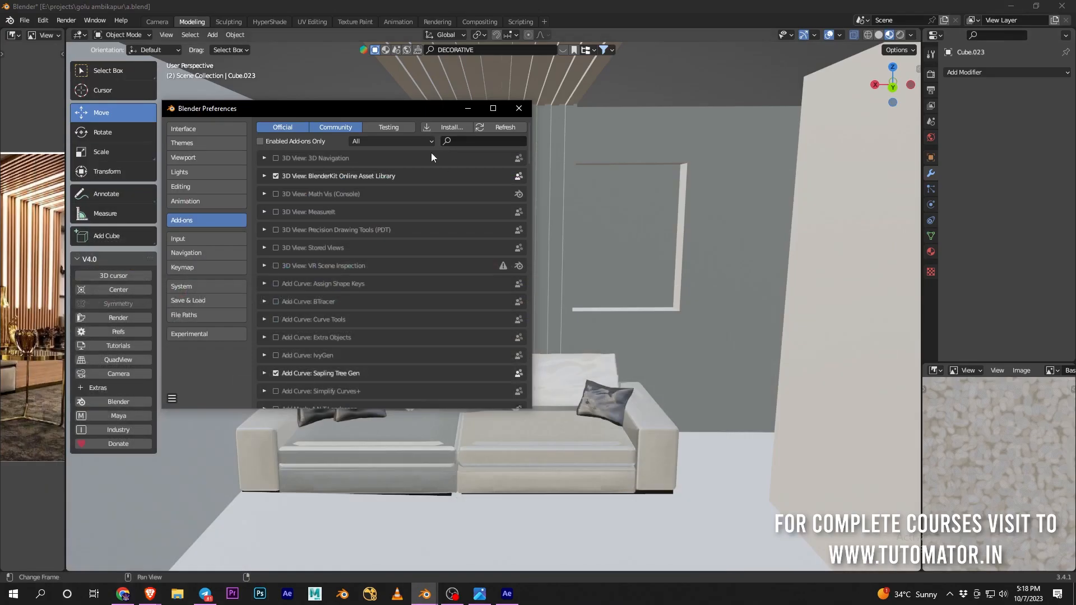
Locate blenderkit-v3.8.2.230906.zip in the Downloads\Compressed folder for add-on installation, and cancel the install
left_click(451, 128)
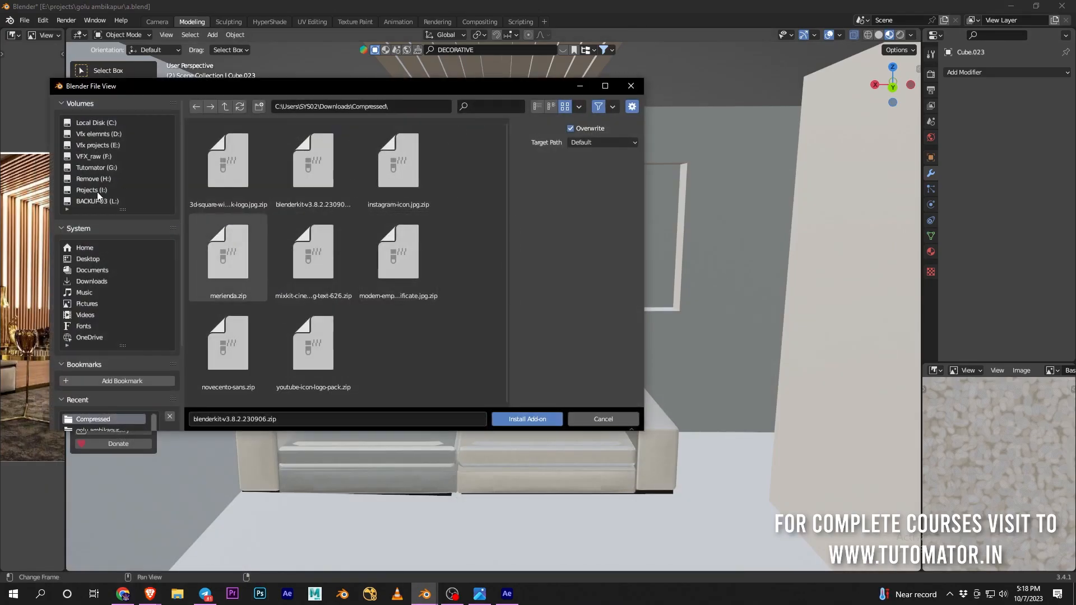
left_click(92, 280)
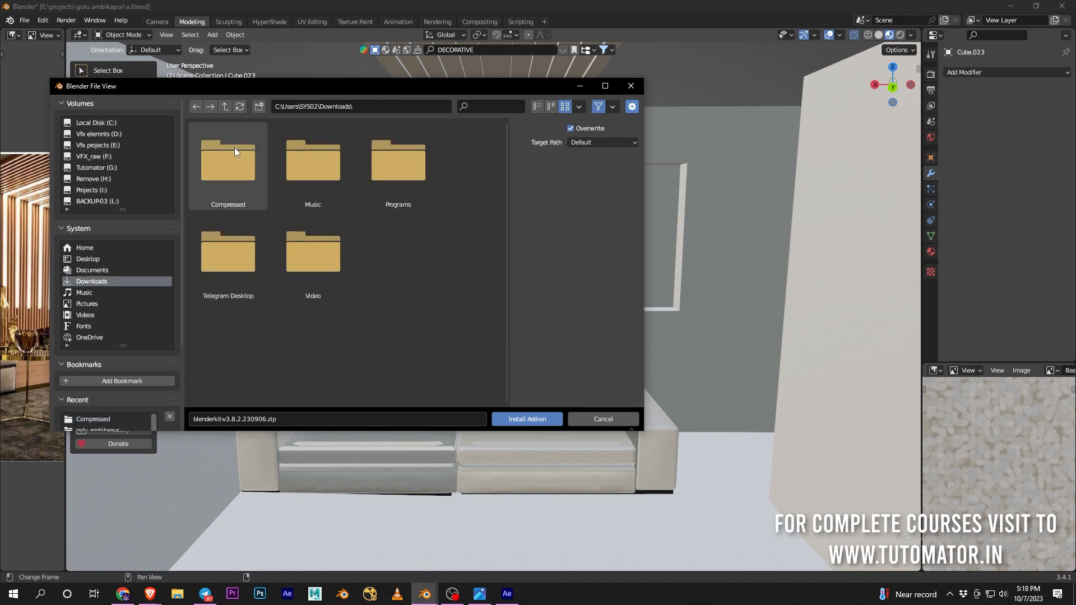
double_click(230, 157)
left_click(298, 199)
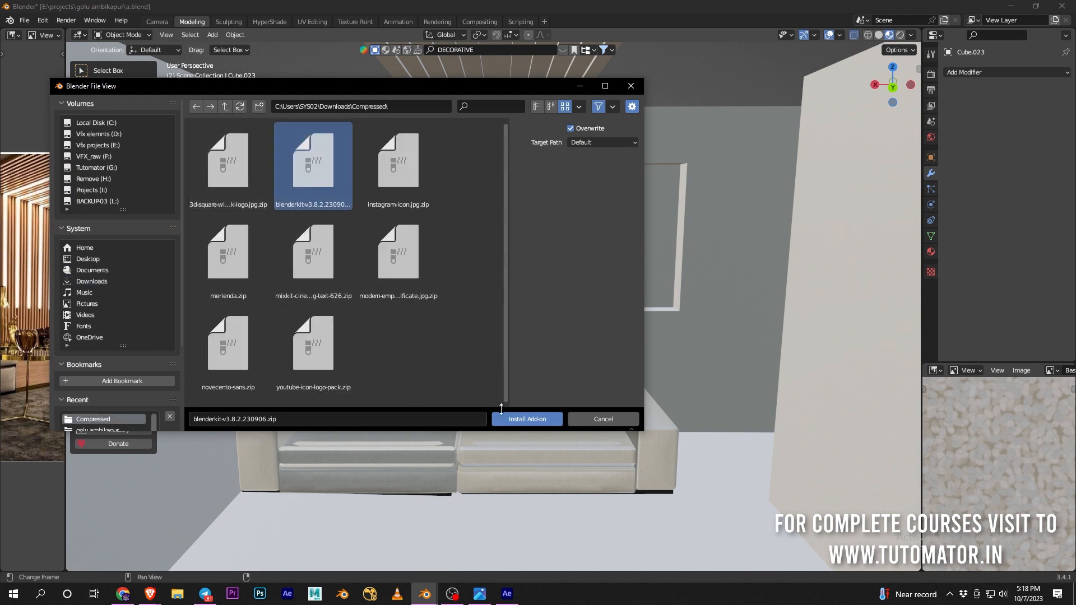
left_click(594, 419)
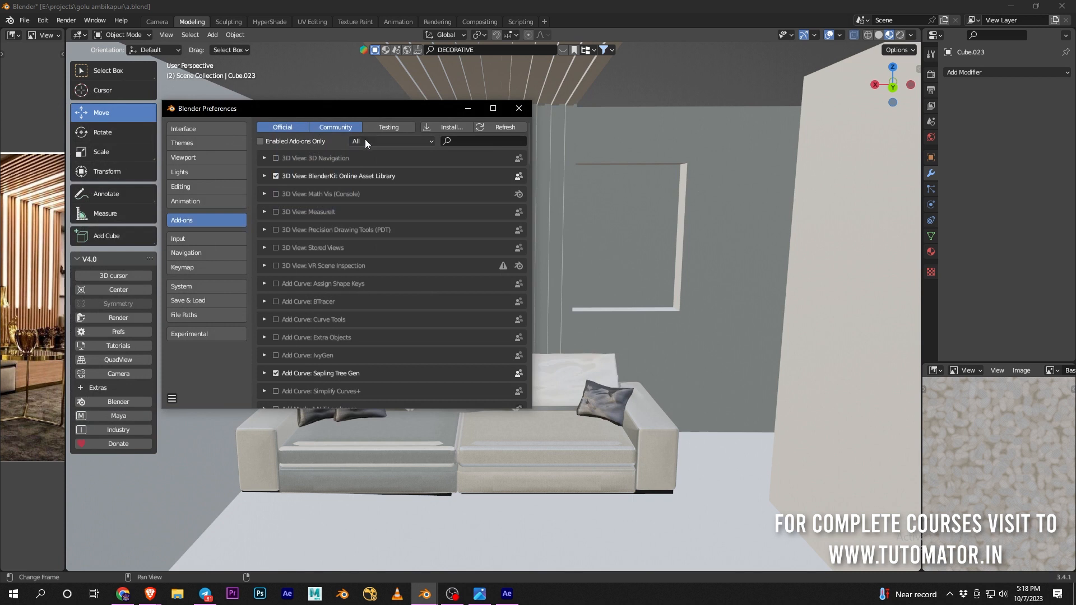
Filter the add-ons by BLENDER, disable and re-enable BlenderKit Online Asset Library, accept its introduction, and close the preferences
type("BLENDER")
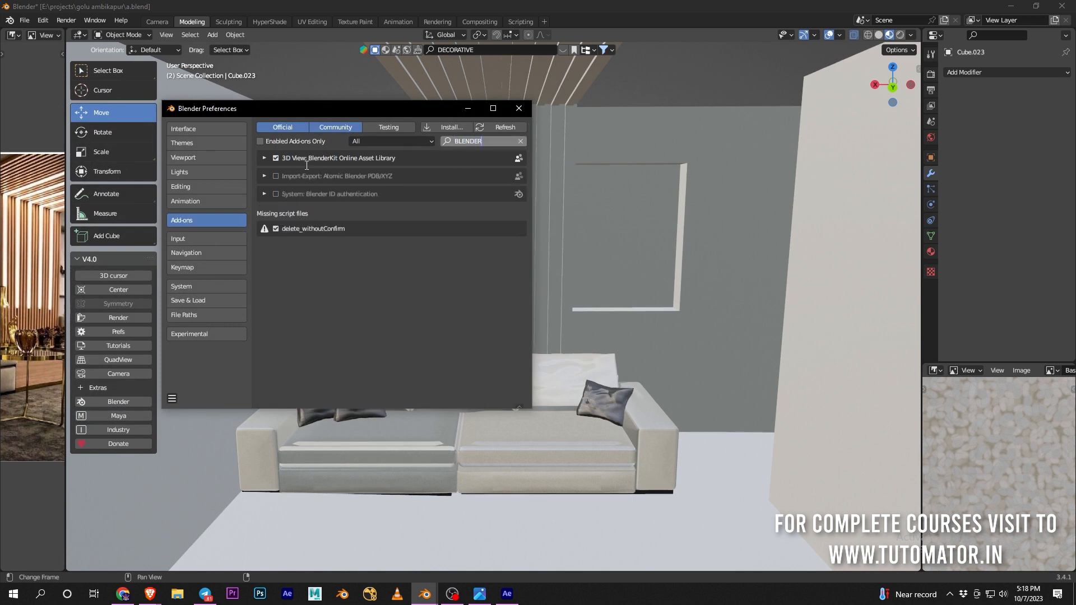
key("Return")
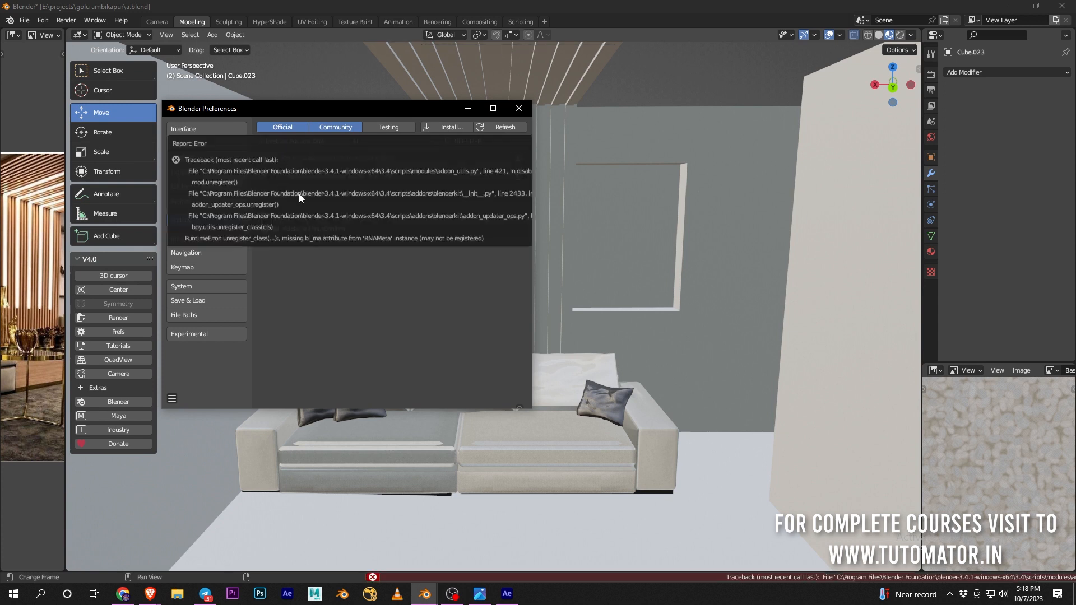
left_click(275, 158)
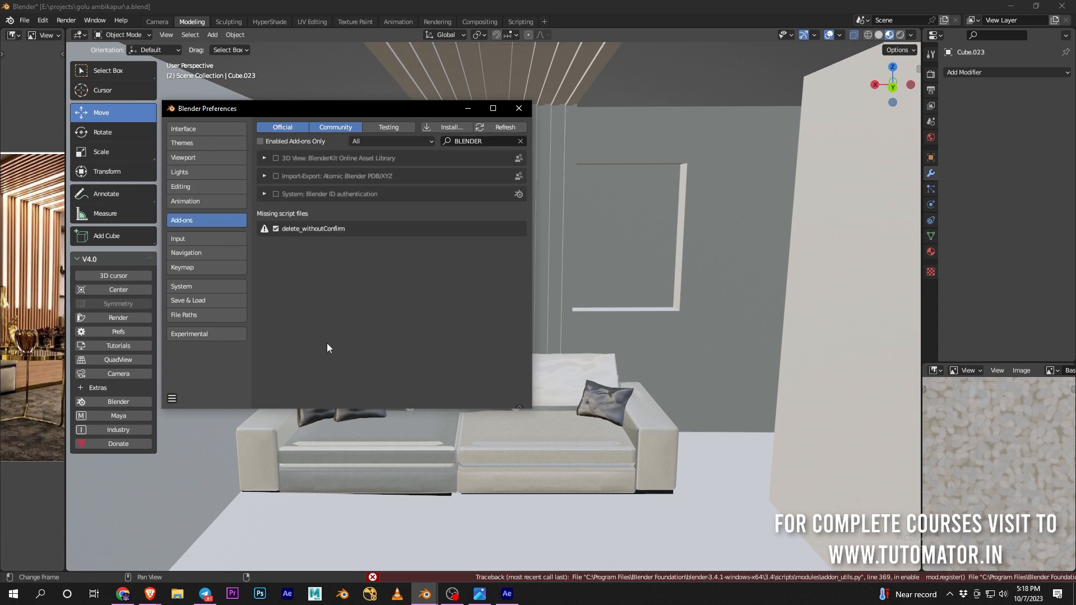
left_click(275, 157)
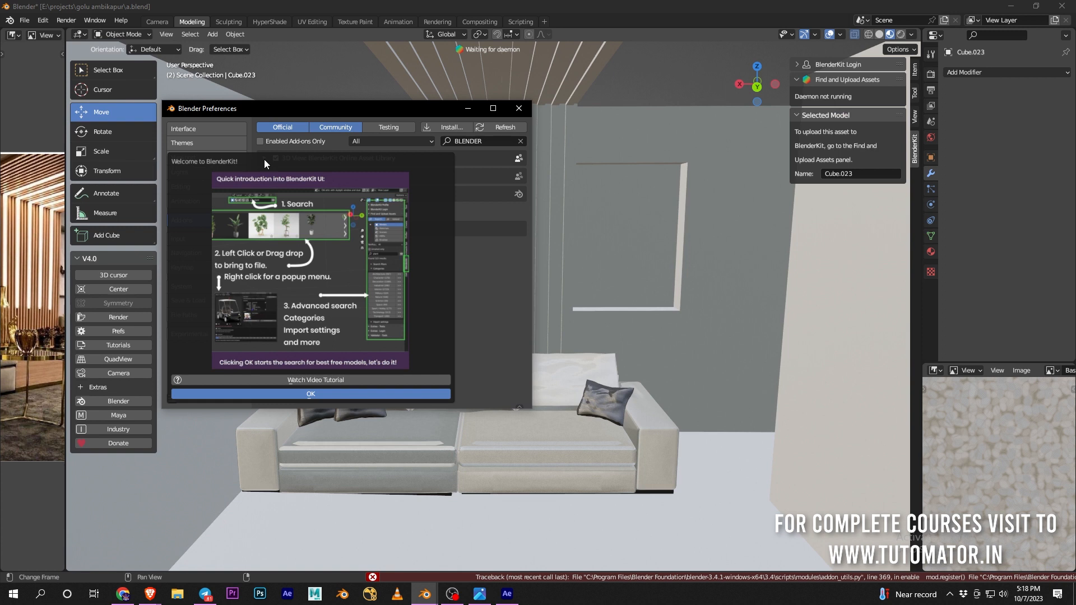
left_click(311, 395)
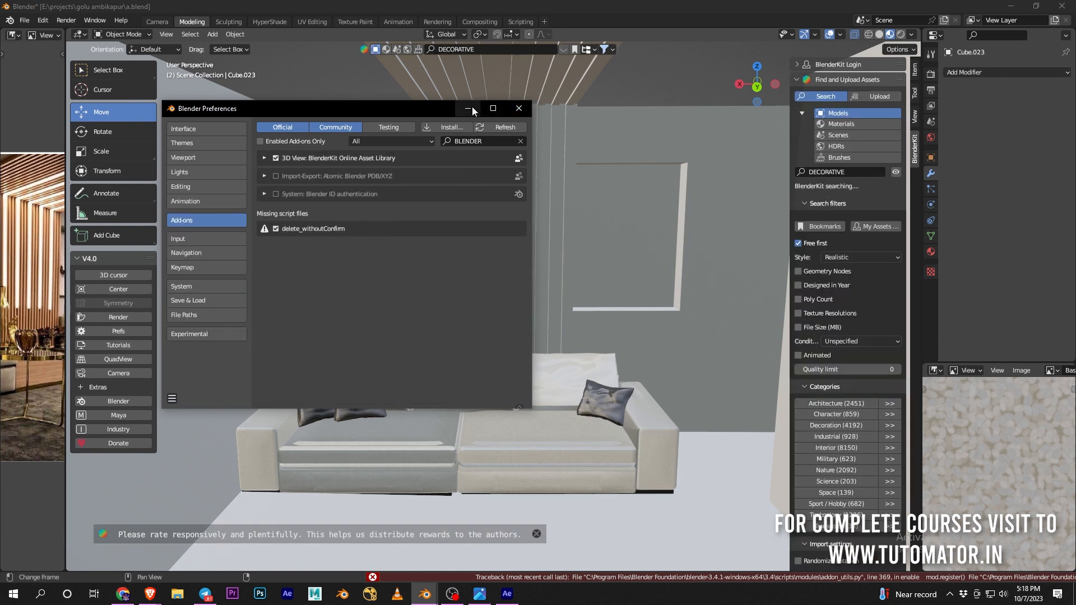
left_click(518, 108)
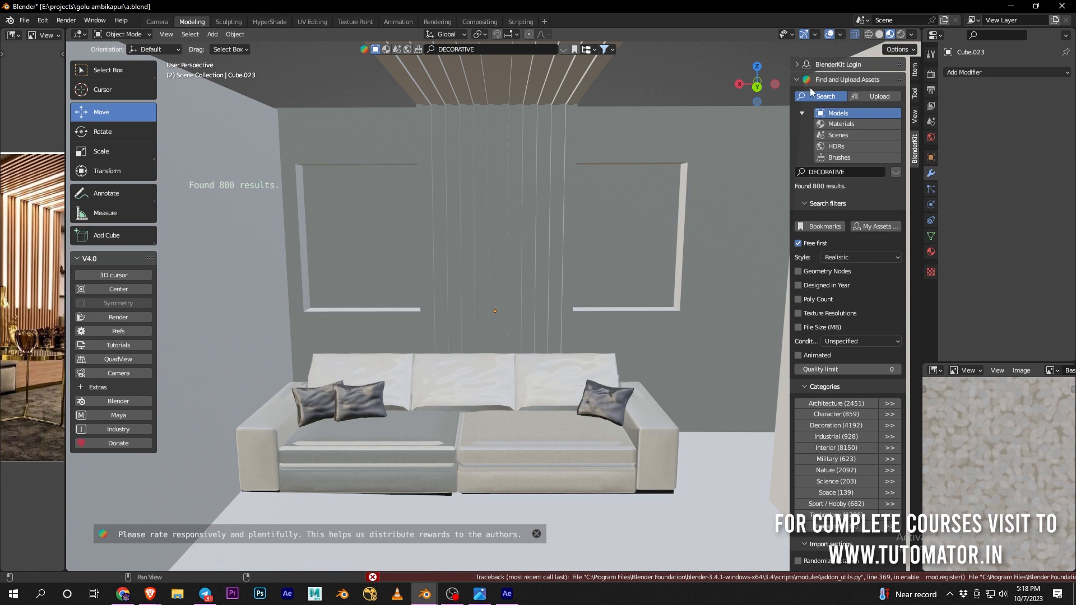
Redisplay the BlenderKit sidebar beside the viewport and look through its asset types, search filters, categories and import settings
left_click_drag(790, 107, 915, 136)
mouse_move(921, 72)
left_mouse_down()
mouse_move(904, 72)
mouse_move(919, 71)
left_mouse_up()
left_click(916, 68)
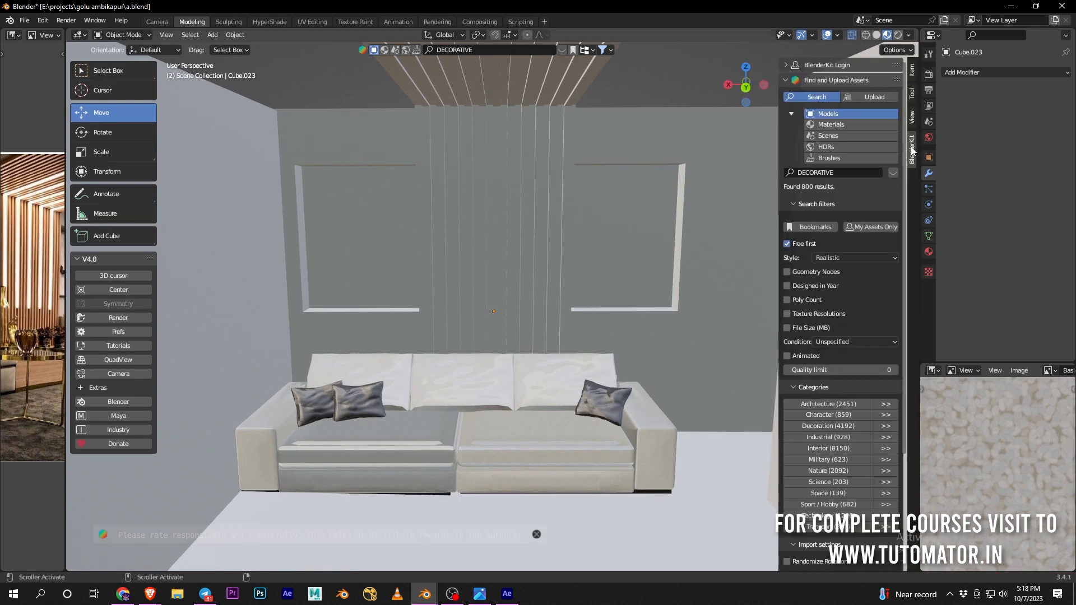
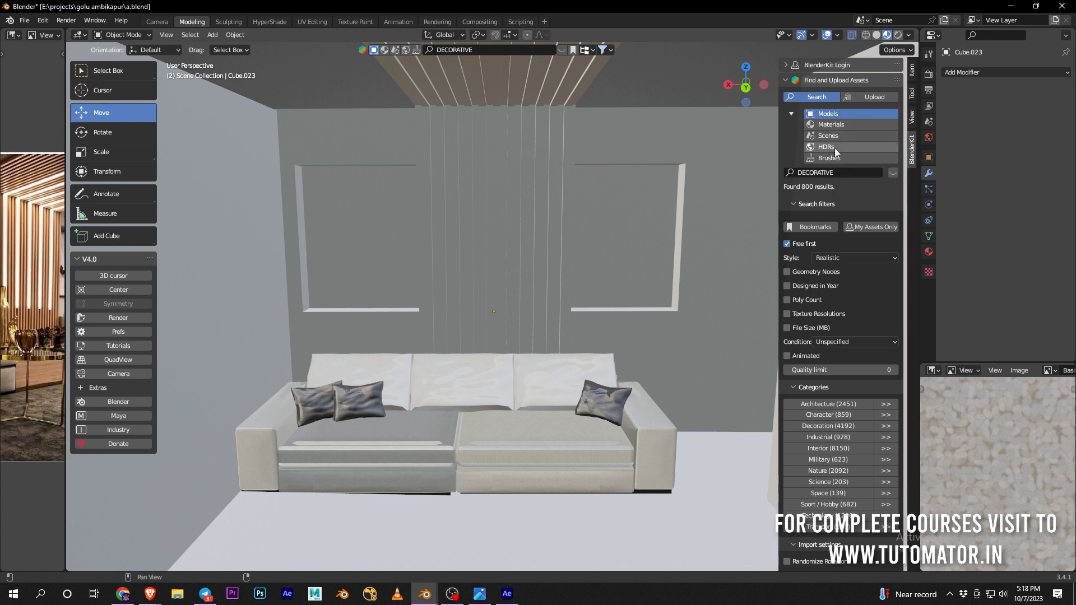
scroll(809, 463, "down", 2)
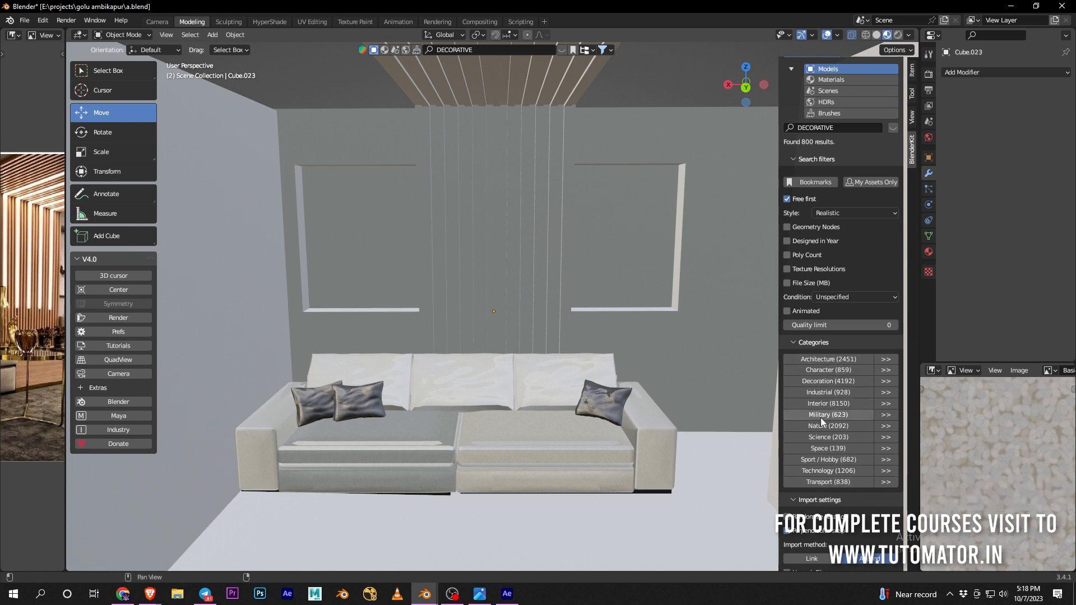
scroll(820, 418, "up", 2)
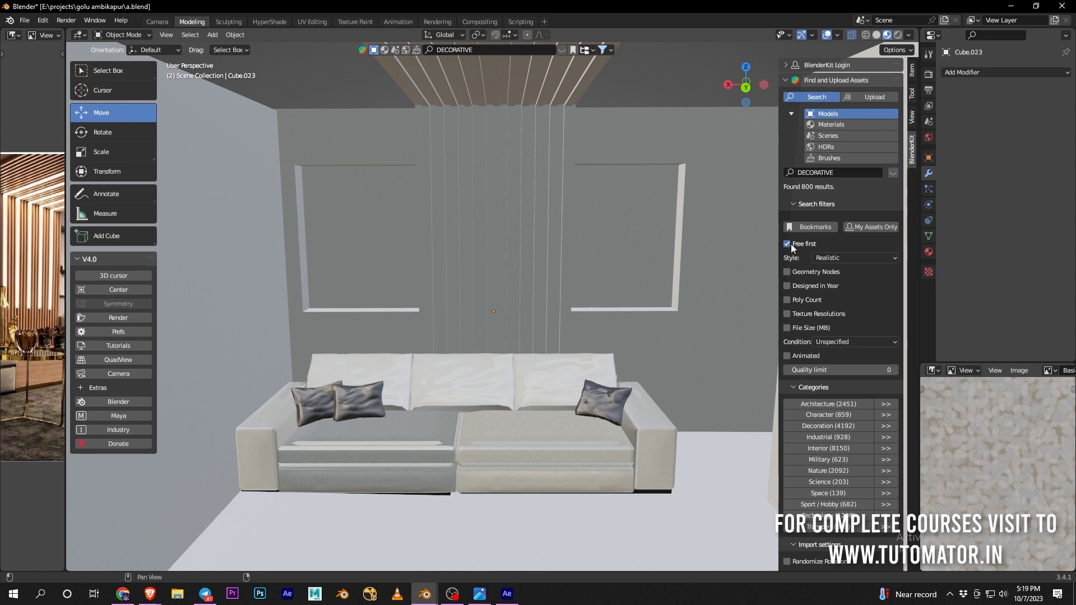
Set the BlenderKit style filter to Realistic, and rerun the model search with an empty search term
left_click(845, 257)
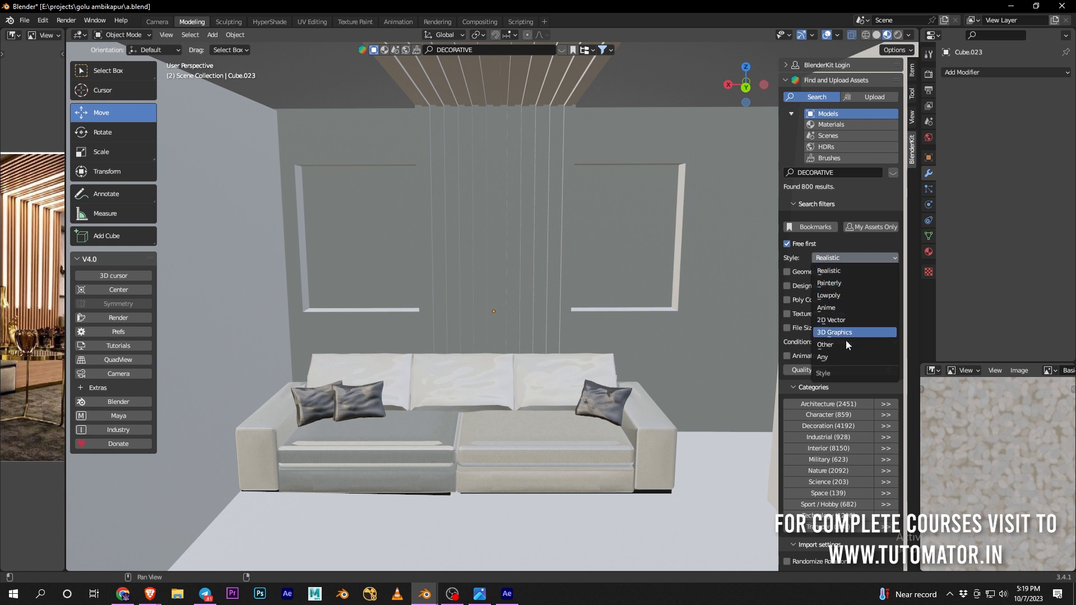
left_click(835, 272)
mouse_move(307, 124)
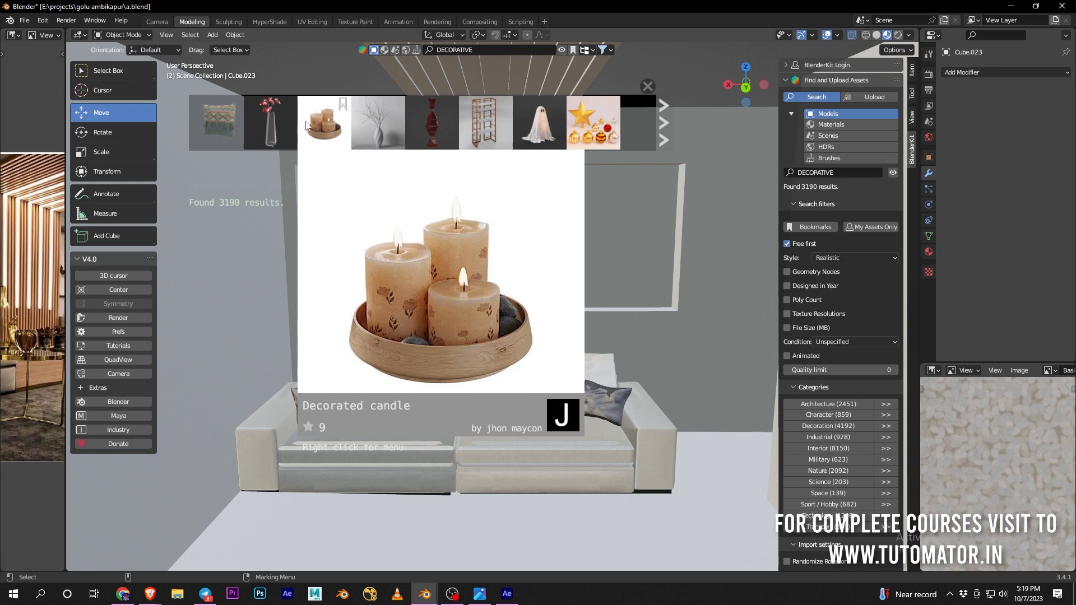
left_click(856, 172)
key("BackSpace")
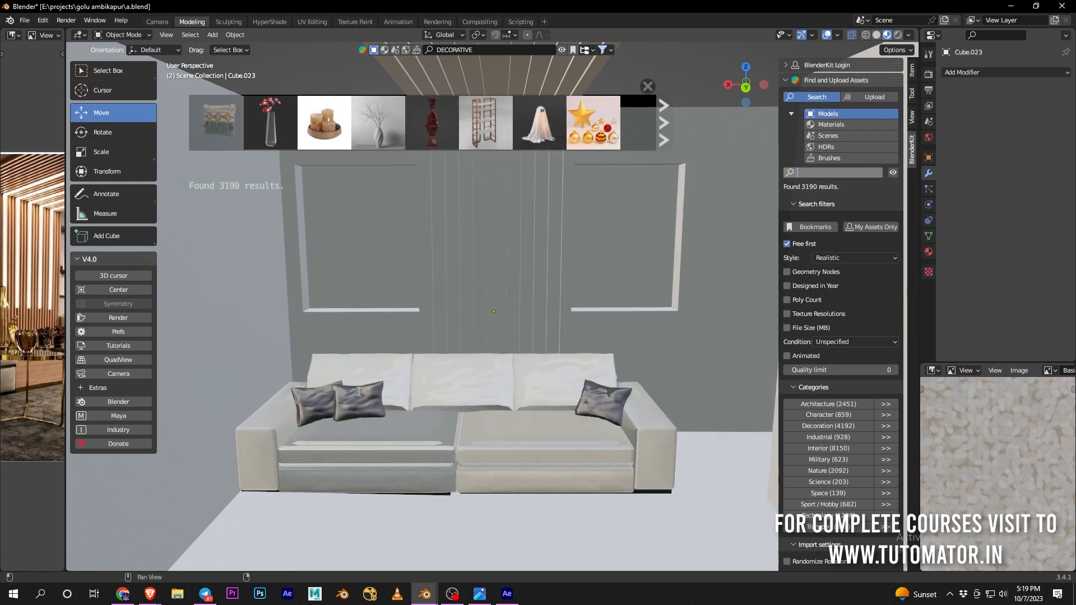
key("Return")
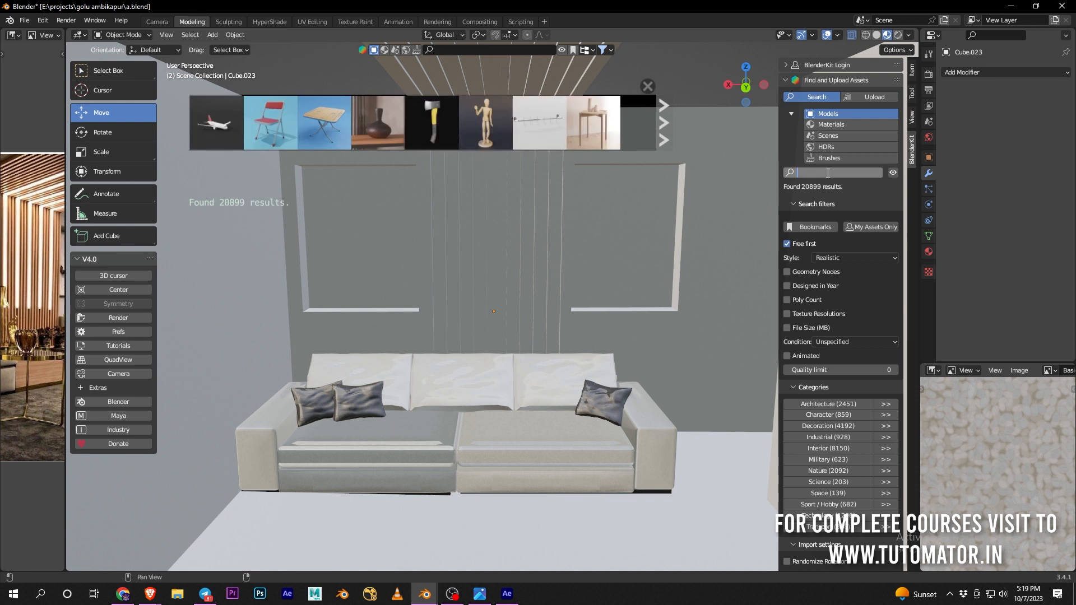
Search the BlenderKit models for SOFA and preview the sofas on the first two pages of results
left_click(828, 173)
type("SOFA")
key("Return")
mouse_move(192, 128)
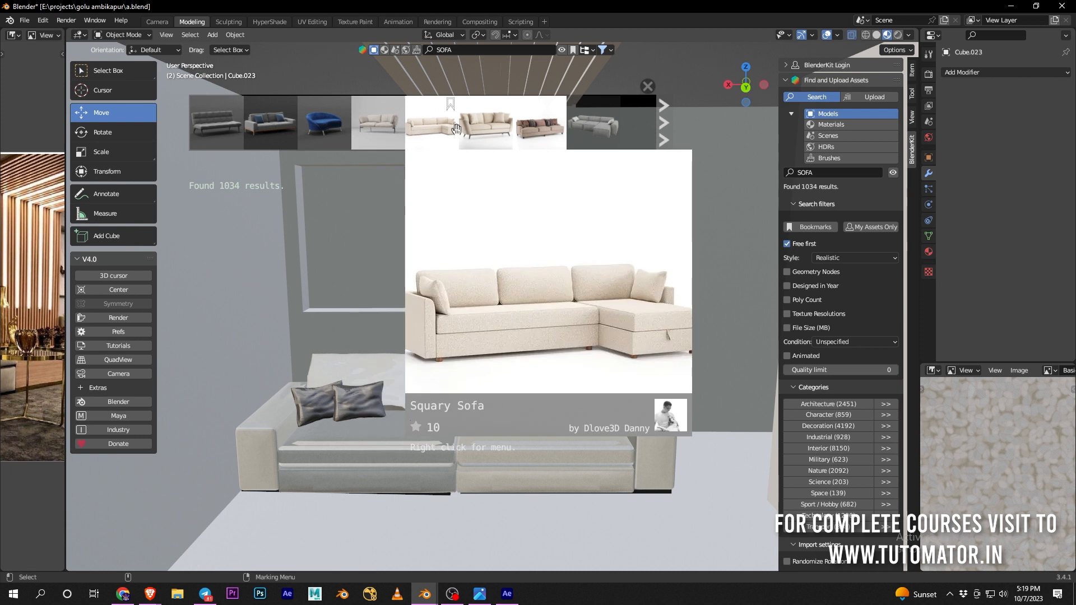
mouse_move(513, 137)
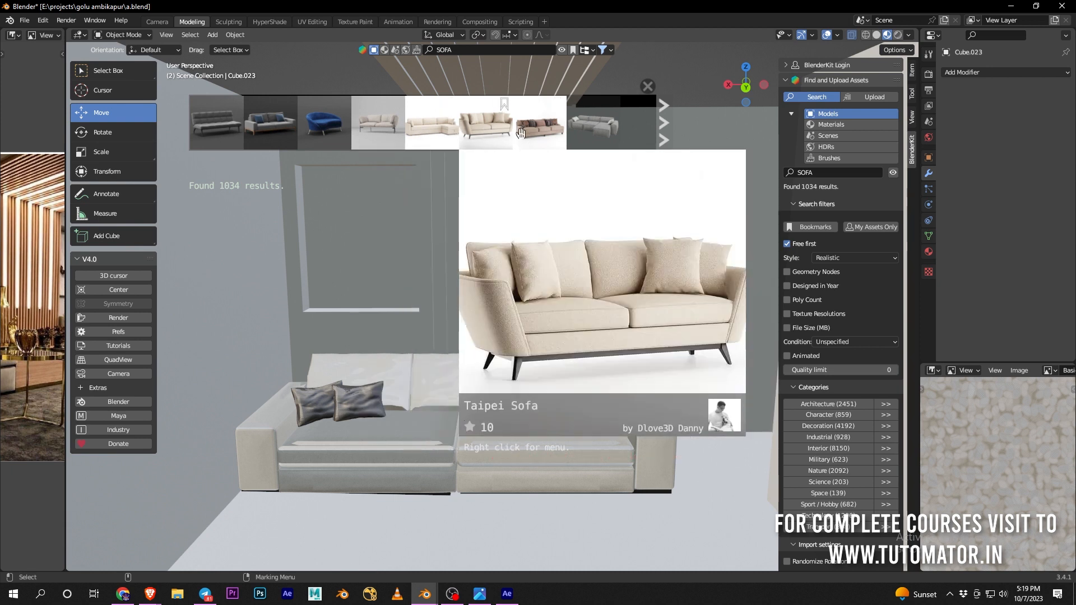
left_click(664, 123)
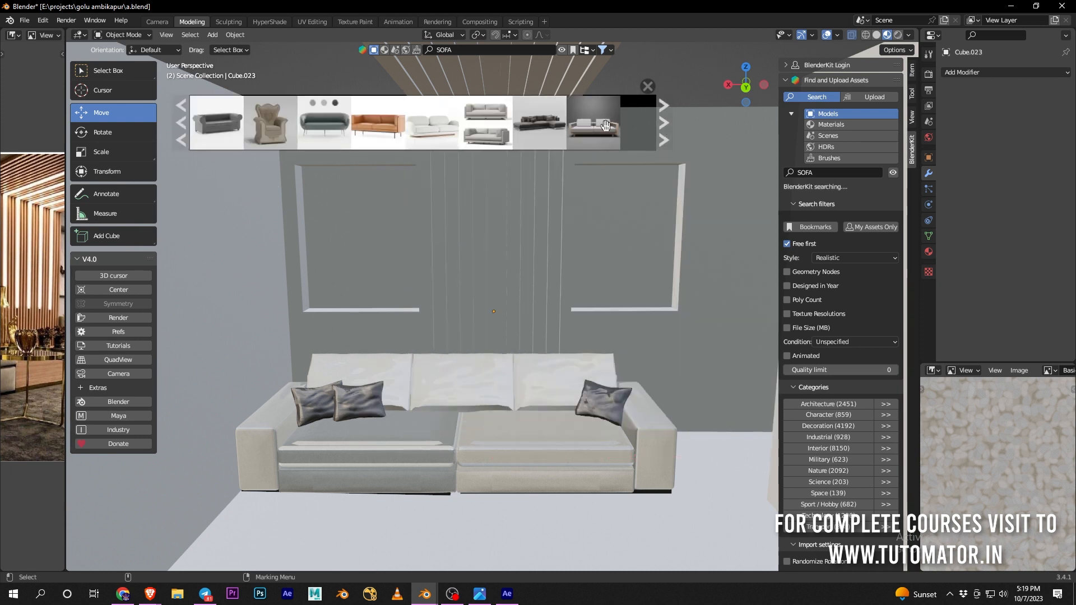
mouse_move(264, 123)
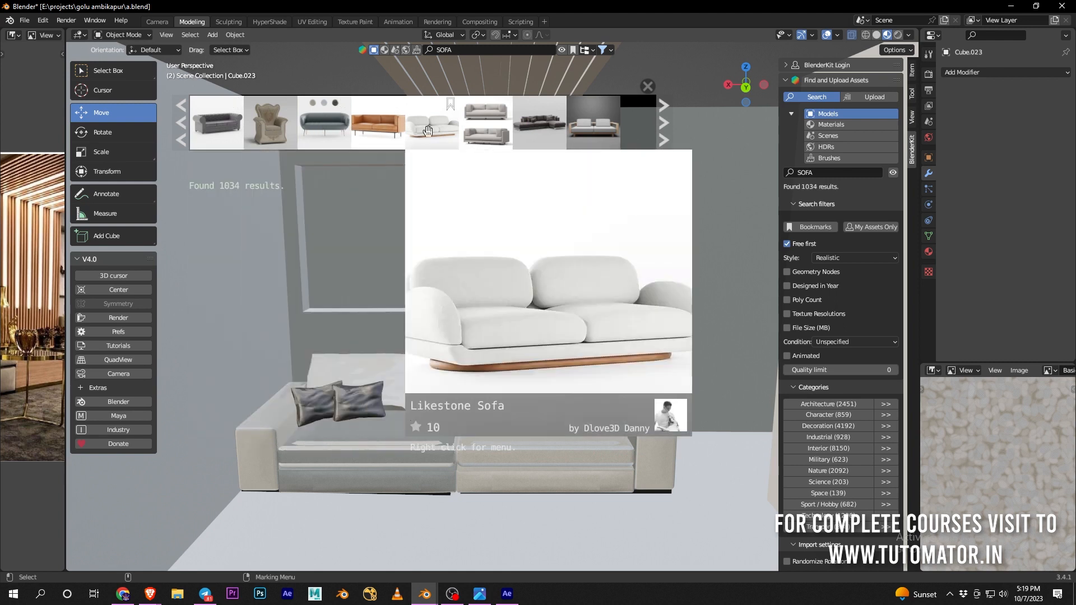
mouse_move(524, 132)
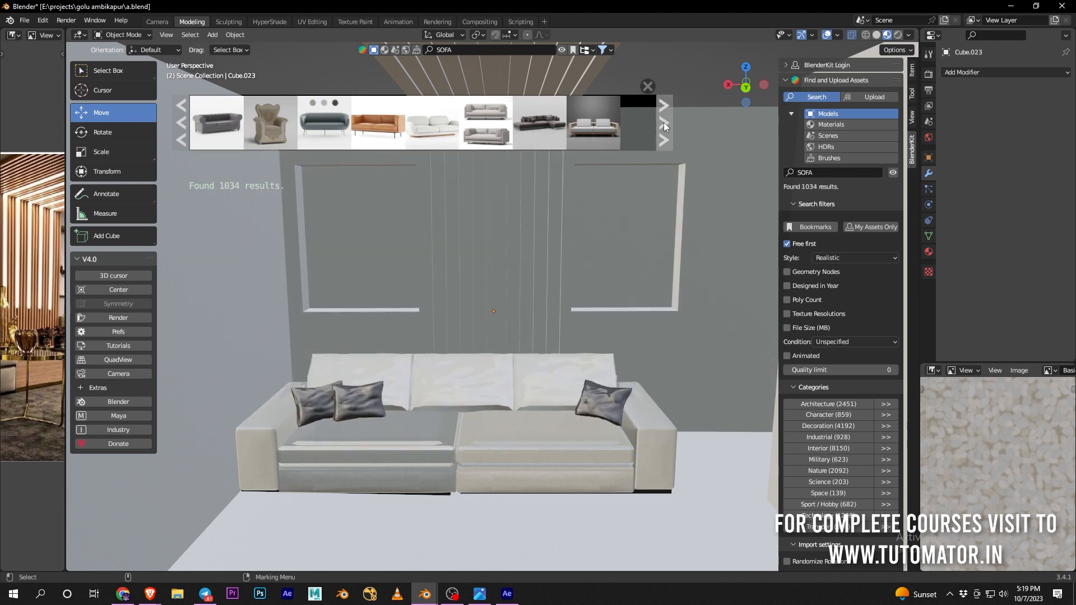
Page through the sofa search results and examine the model previews for a suitable sofa
left_click(664, 122)
mouse_move(275, 123)
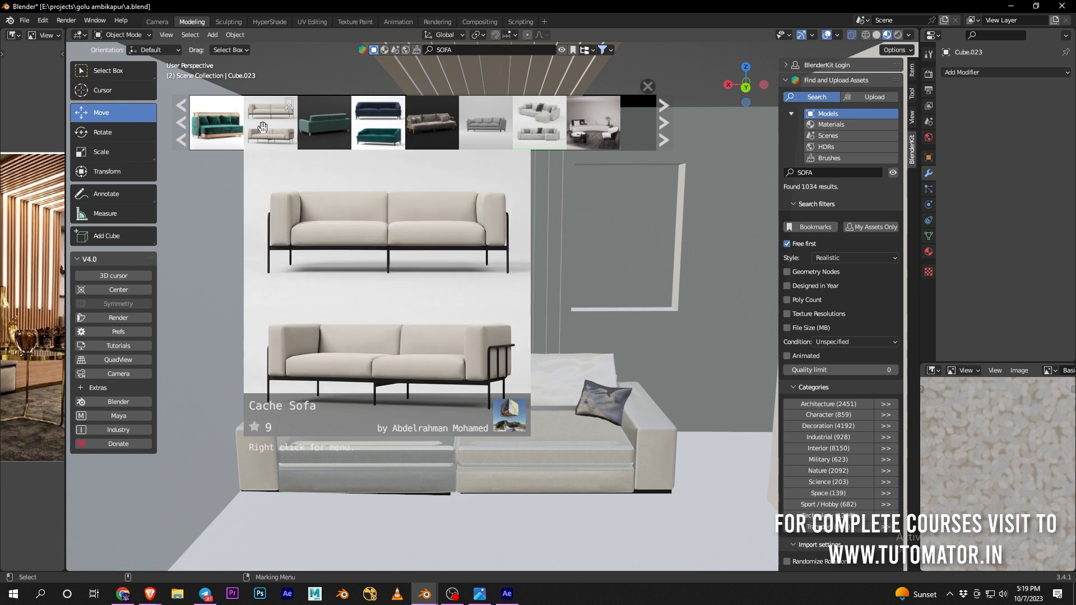
mouse_move(391, 127)
mouse_move(447, 124)
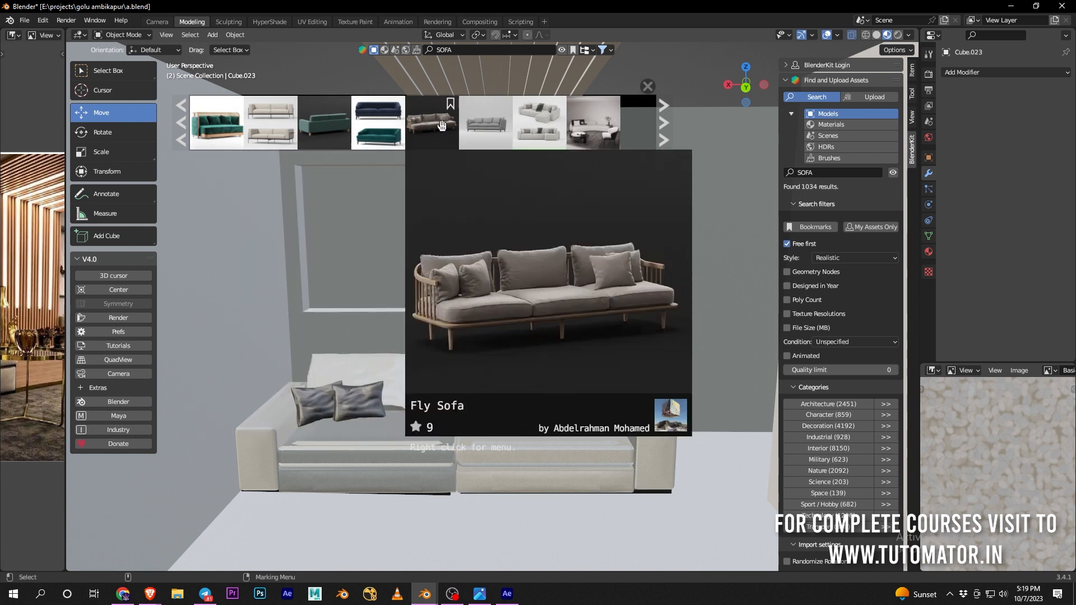
mouse_move(547, 127)
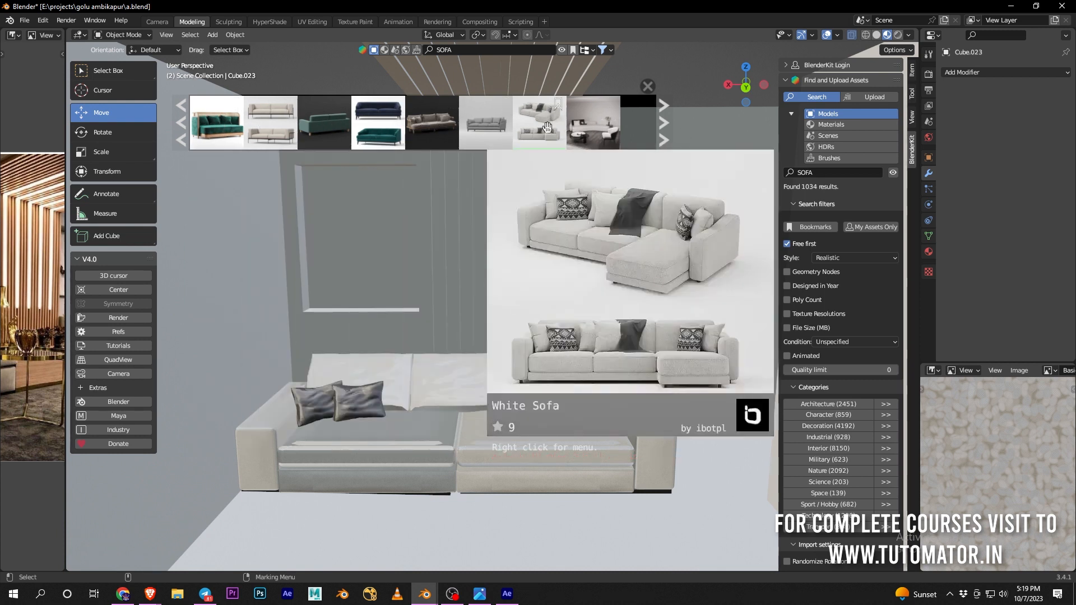
mouse_move(602, 131)
left_click(665, 126)
mouse_move(595, 122)
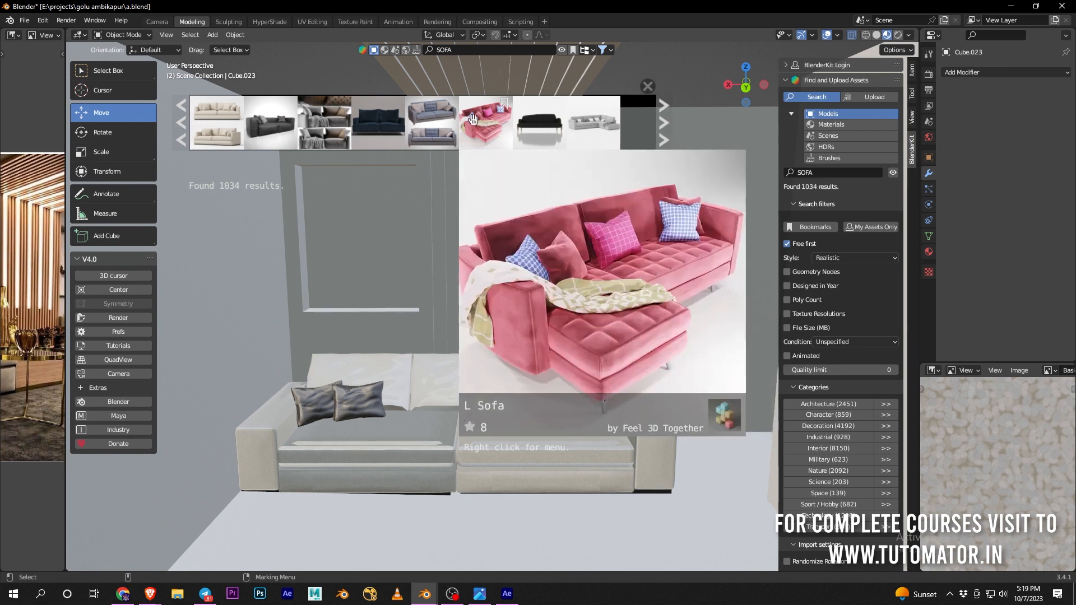
mouse_move(343, 120)
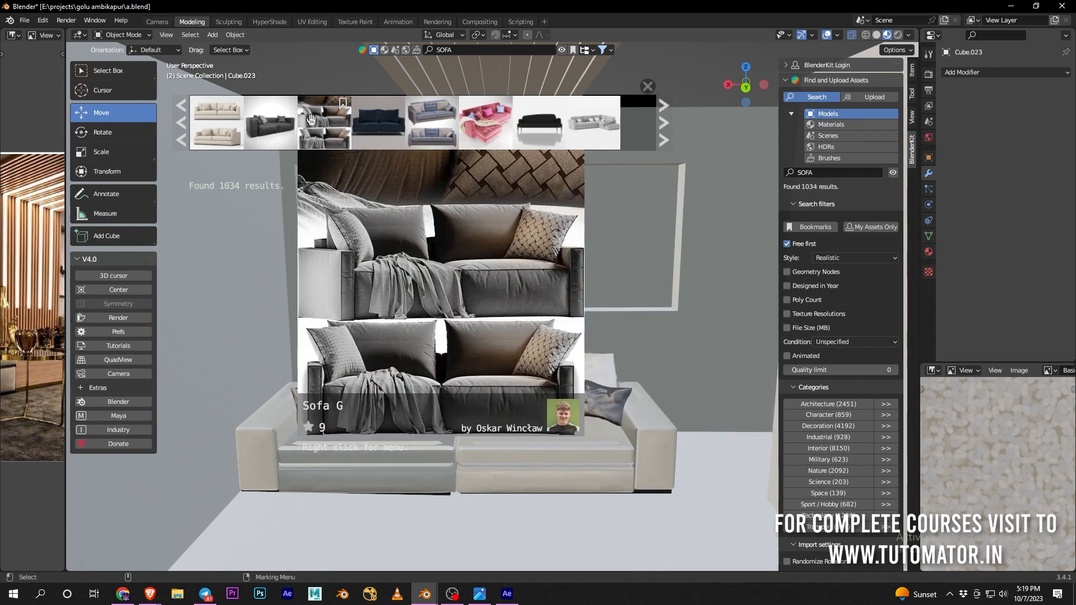
mouse_move(221, 123)
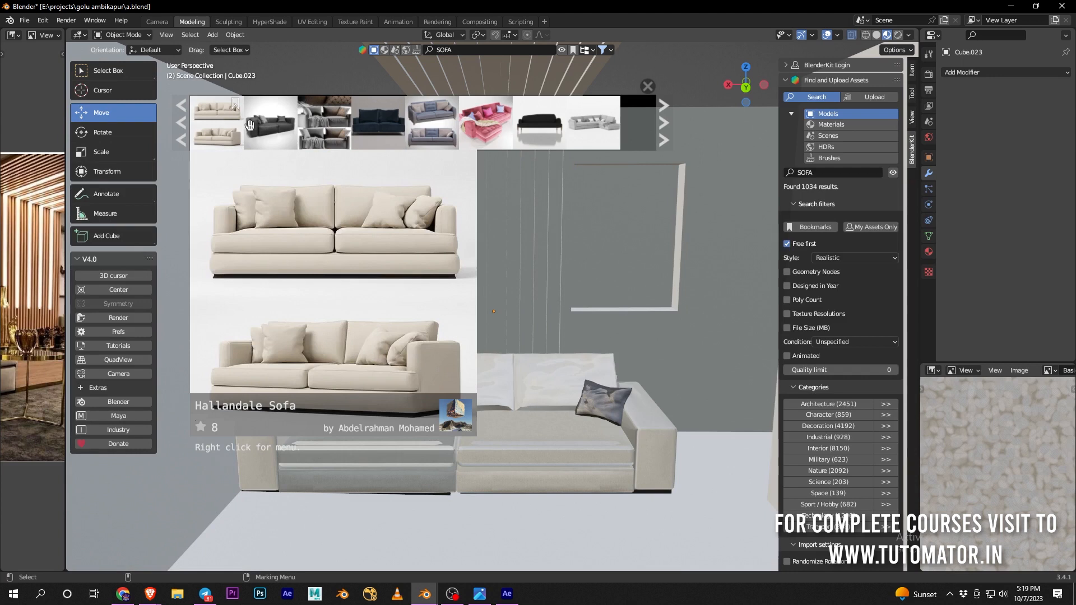
left_click(182, 125)
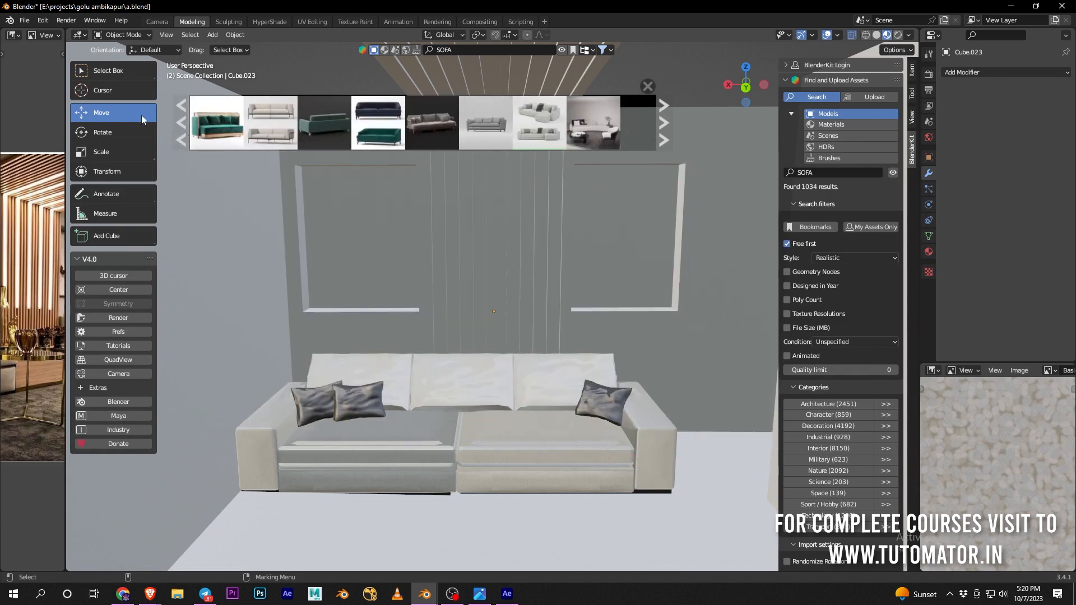
left_click(180, 122)
mouse_move(539, 120)
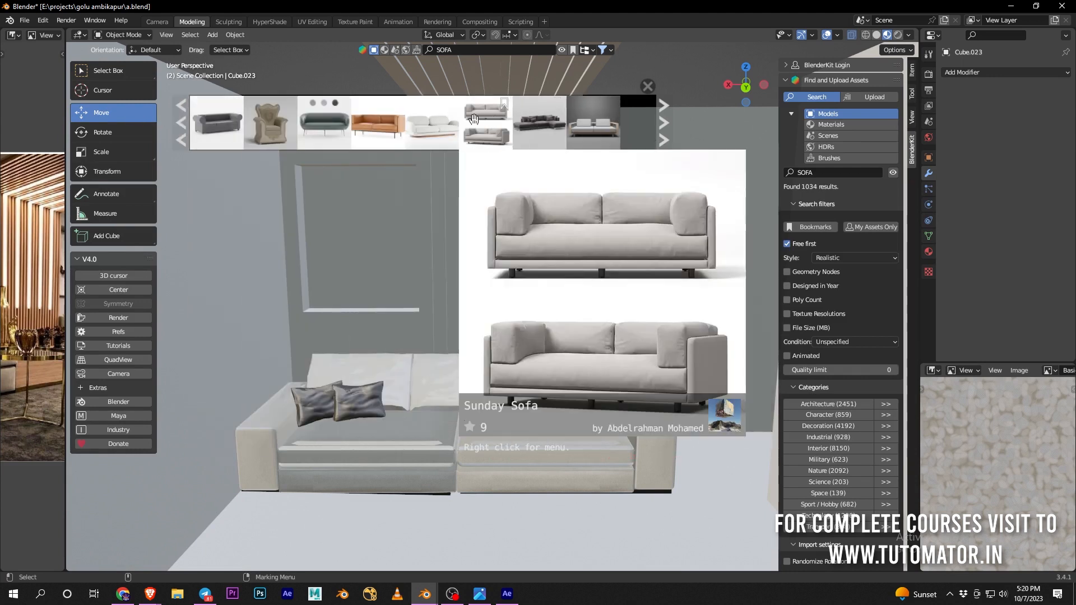
left_click(661, 126)
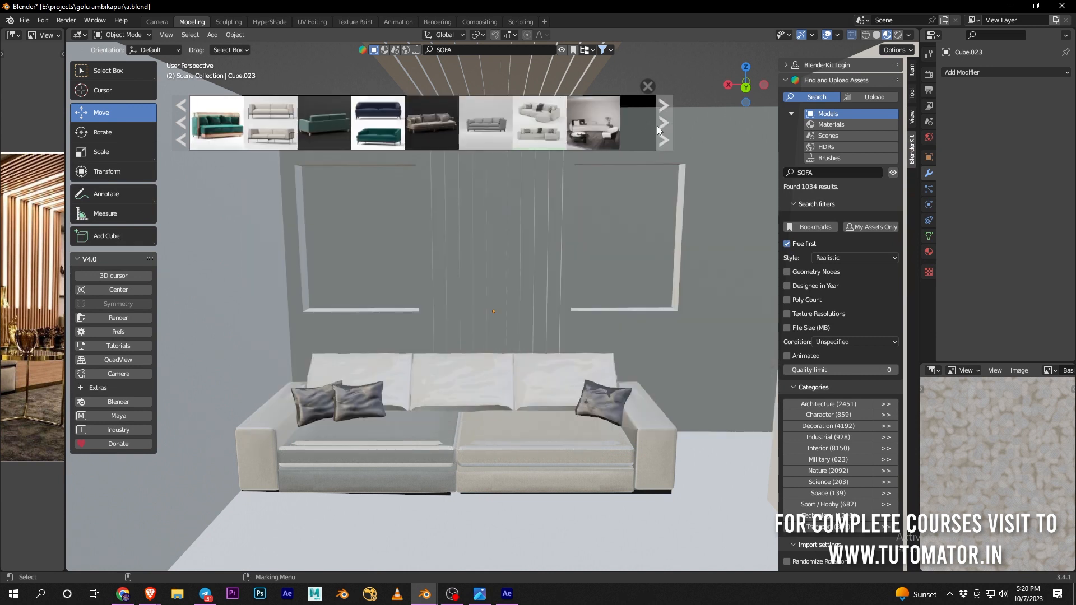
mouse_move(552, 124)
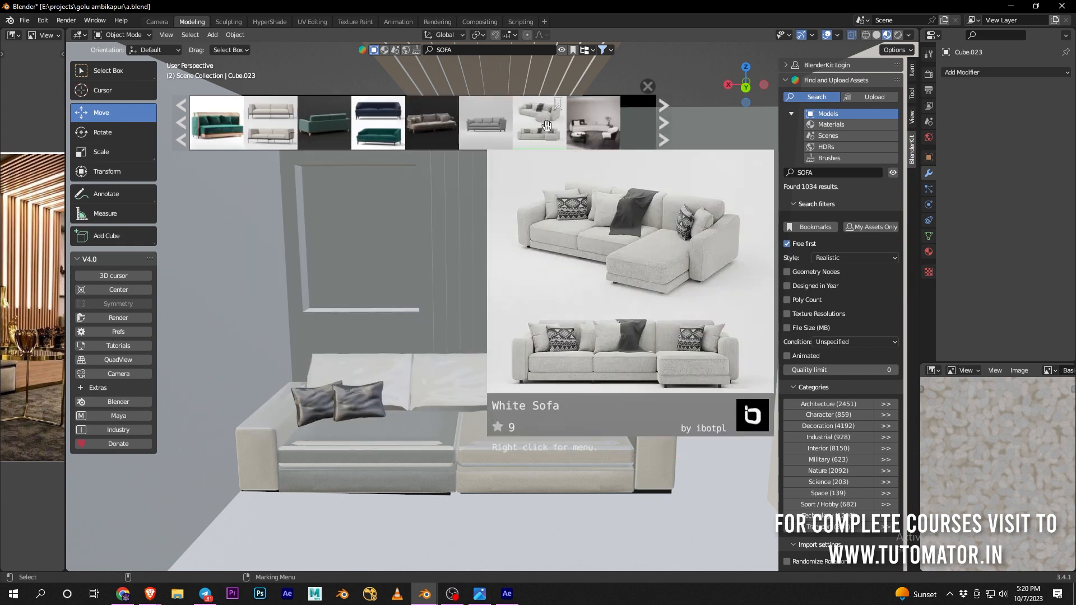
Try to place the White Sofa model on the room floor in front of the existing sofa
scroll(395, 235, "down", 7)
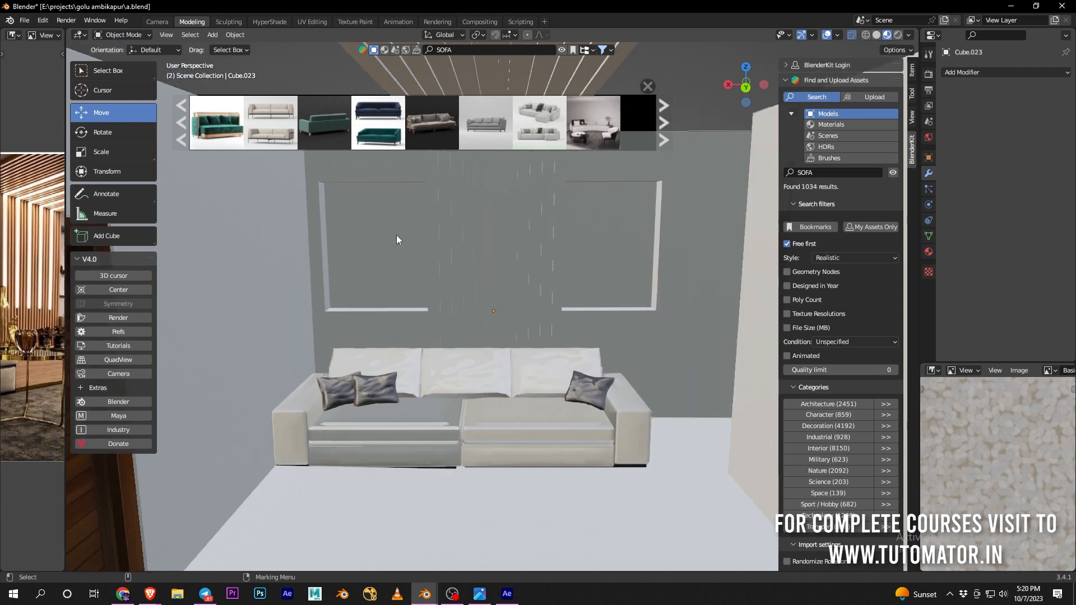
left_click_drag(536, 119, 598, 507)
scroll(610, 345, "down", 3)
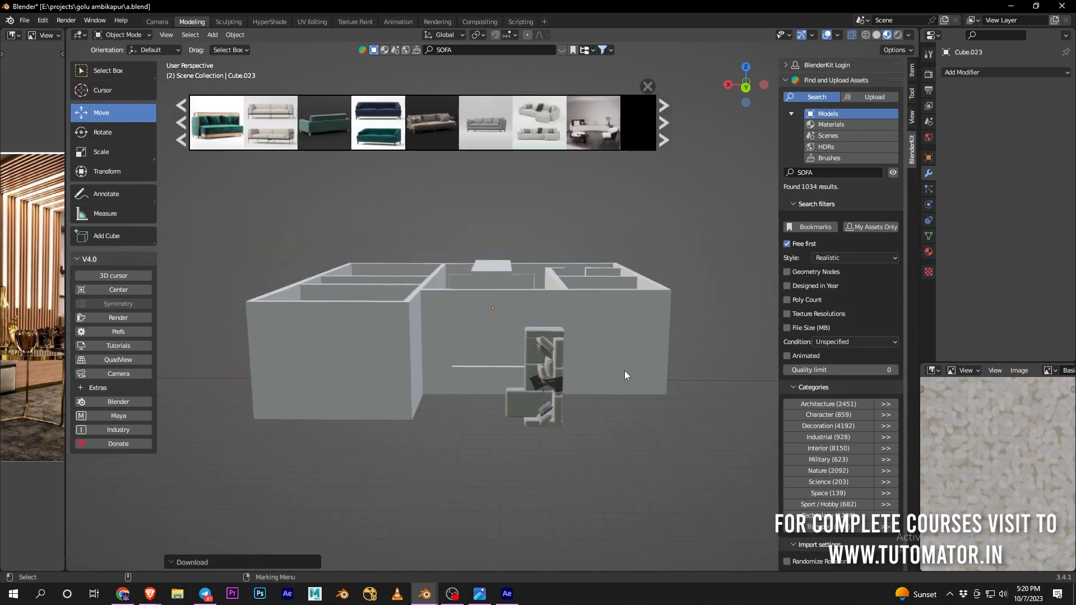
Undo the White Sofa placement
mouse_move(617, 399)
middle_mouse_down()
mouse_move(608, 416)
mouse_move(682, 441)
mouse_move(622, 416)
middle_mouse_up()
key("ctrl+z")
scroll(578, 382, "down", 1)
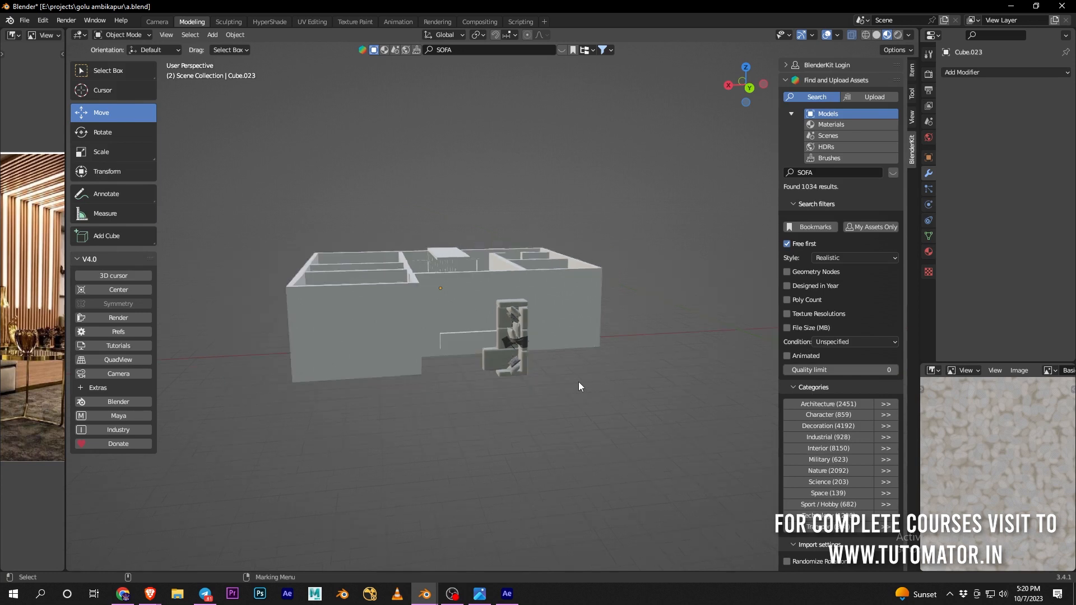
key("ctrl+z")
middle_click_drag(565, 386, 651, 297)
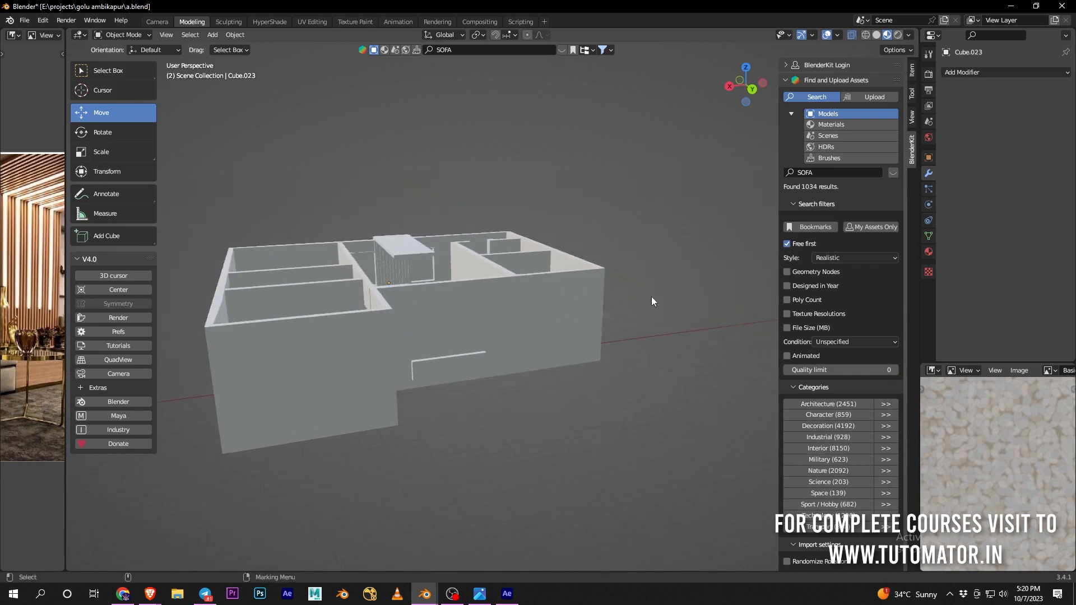
Rerun the SOFA model search and place the White Sofa on the ground outside the front of the house
left_click(837, 172)
key("Return")
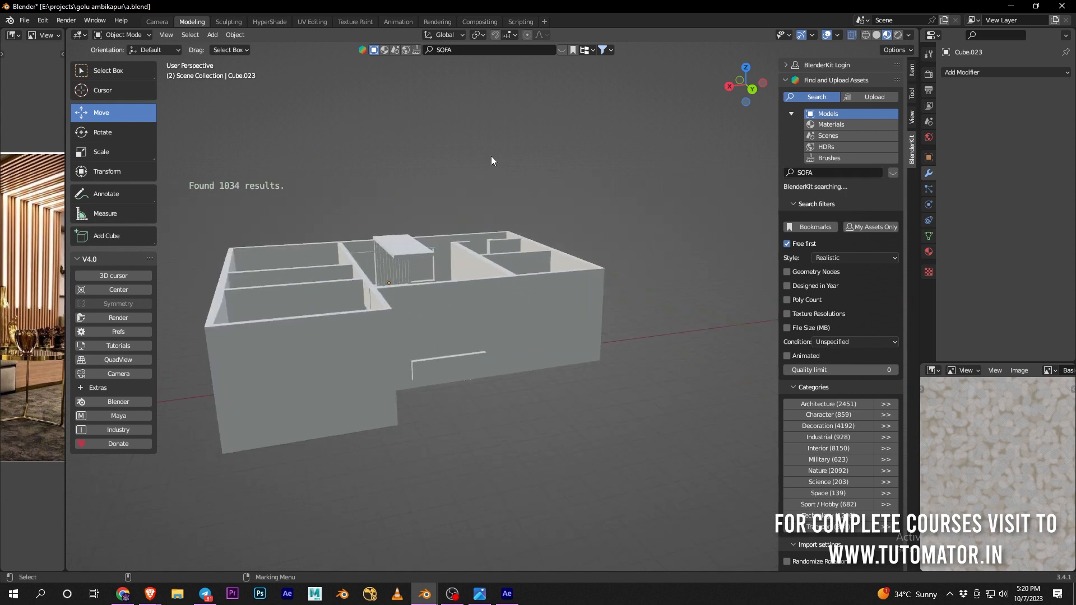
left_click(562, 50)
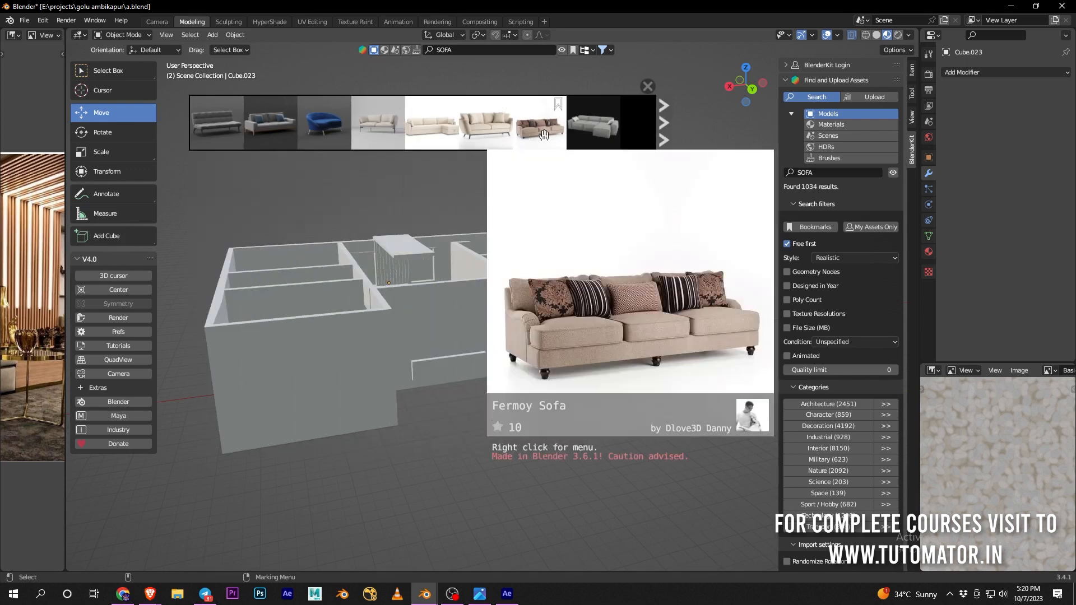
left_click(667, 122)
mouse_move(574, 121)
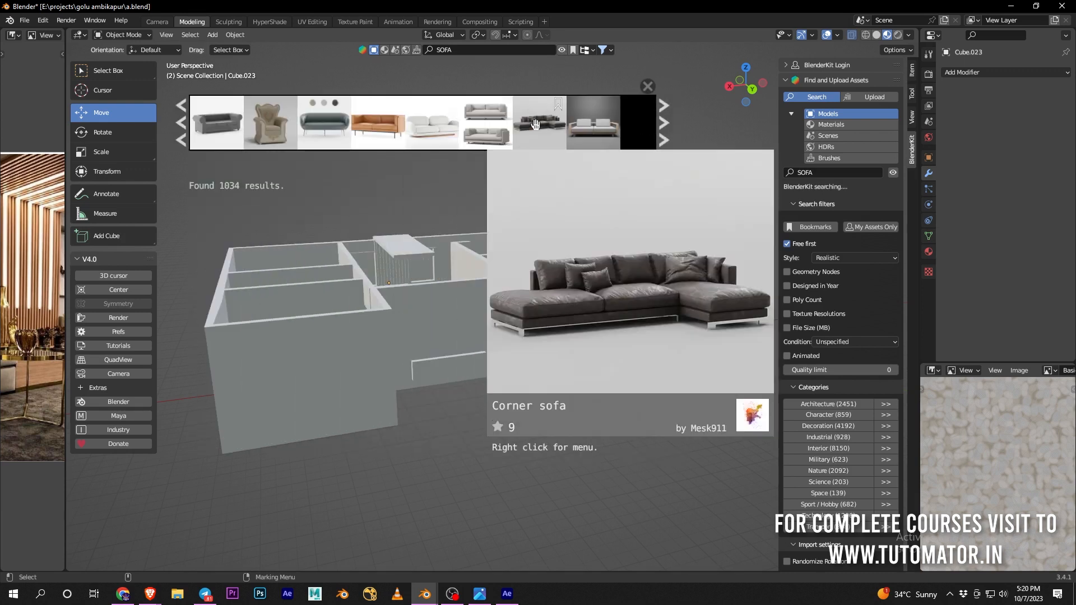
left_click(663, 122)
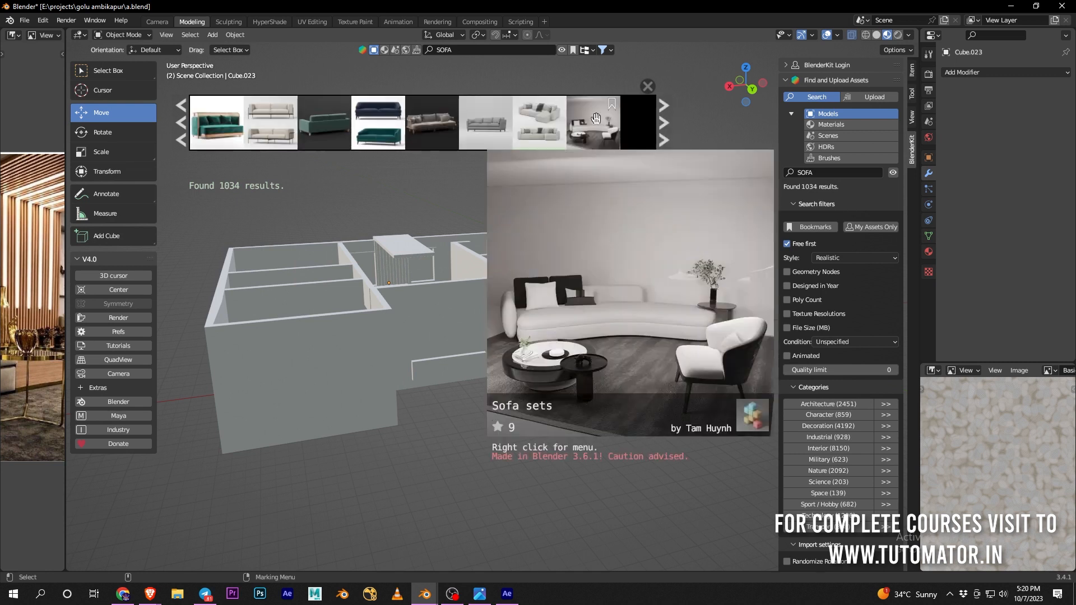
mouse_move(546, 133)
left_click_drag(546, 133, 601, 429)
right_click_drag(644, 375, 667, 378, "alt")
left_click_drag(667, 378, 637, 384, "alt")
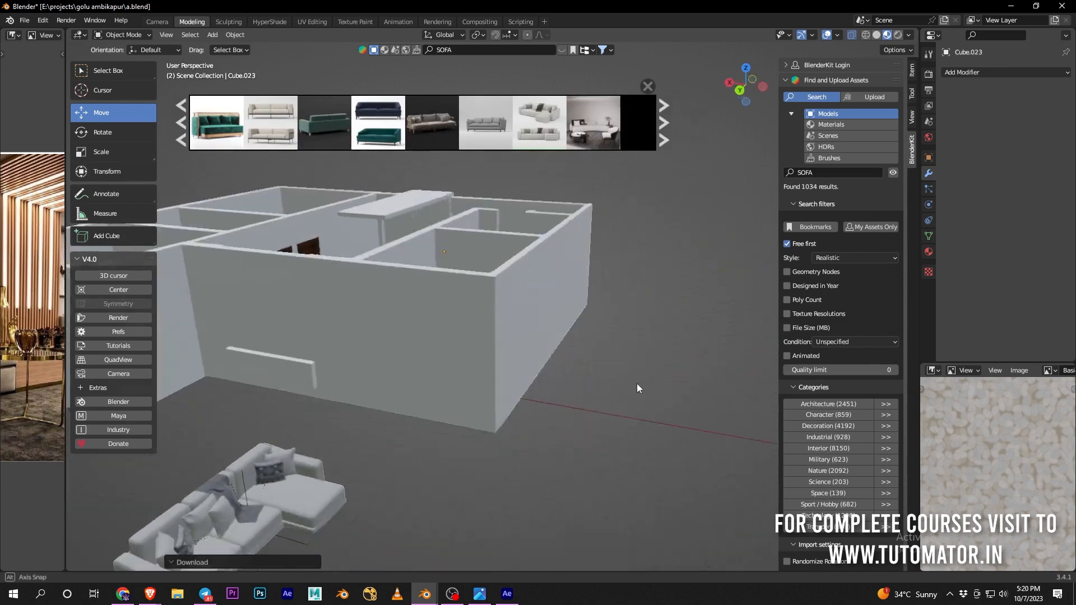
right_click_drag(637, 384, 539, 418, "alt")
left_click_drag(539, 418, 552, 397, "alt")
Search the model library for DECORATIVE
left_click(562, 49)
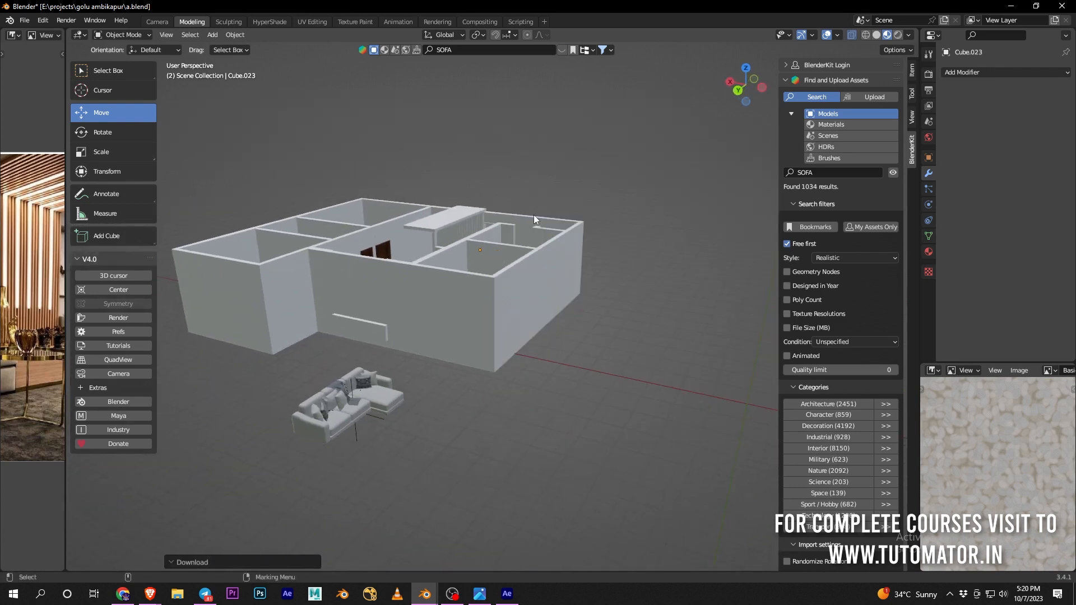
right_click_drag(452, 432, 492, 437, "alt")
left_click_drag(492, 437, 477, 443, "alt")
mouse_move(476, 443)
right_mouse_down("alt")
mouse_move(450, 452)
mouse_move(493, 445)
right_mouse_up("alt")
left_click_drag(493, 445, 482, 426, "alt")
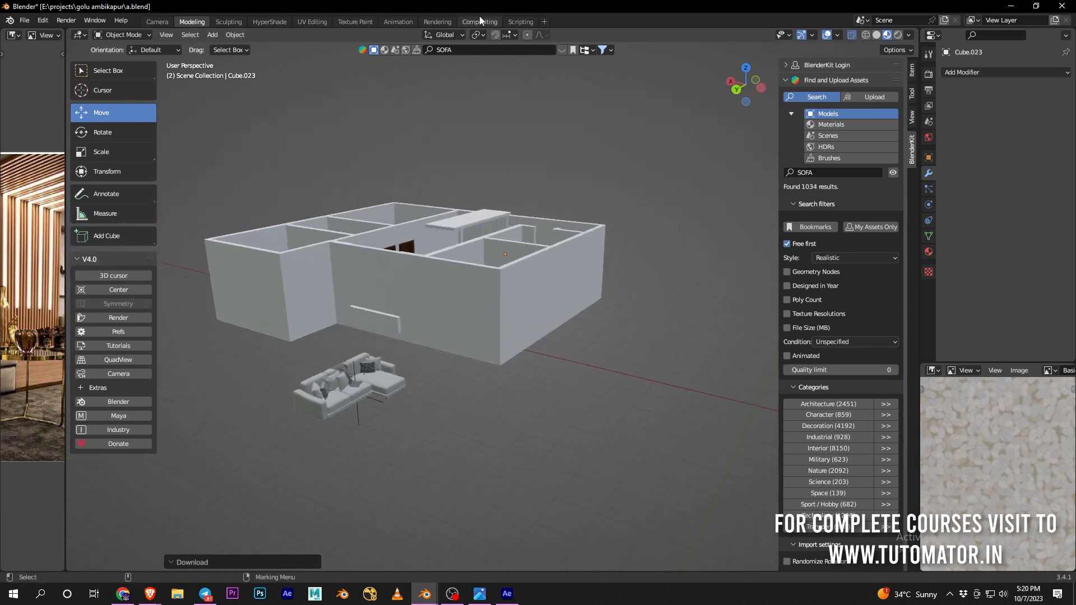
left_click(475, 49)
type("DEC")
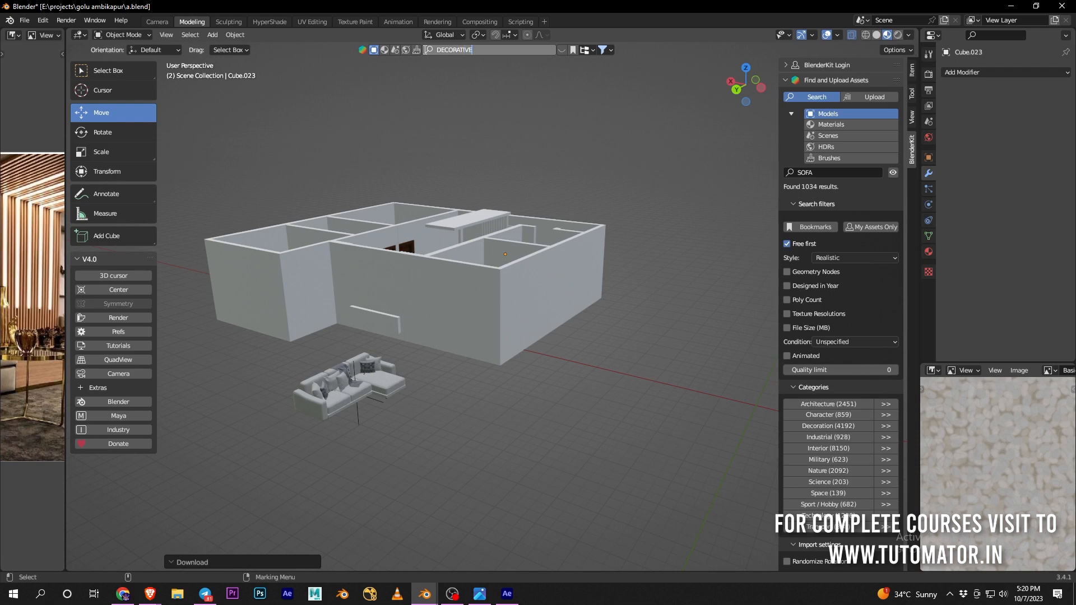
type("ORATIVE")
key("Return")
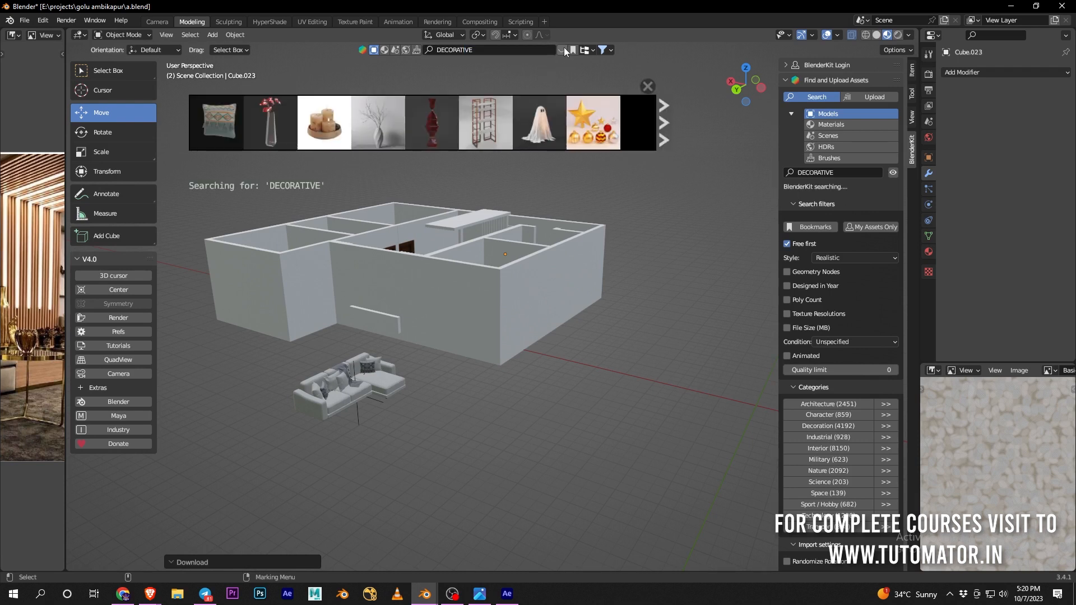
Place the RMX Decor Set model on the ground outside the house, away from the sofa
mouse_move(212, 132)
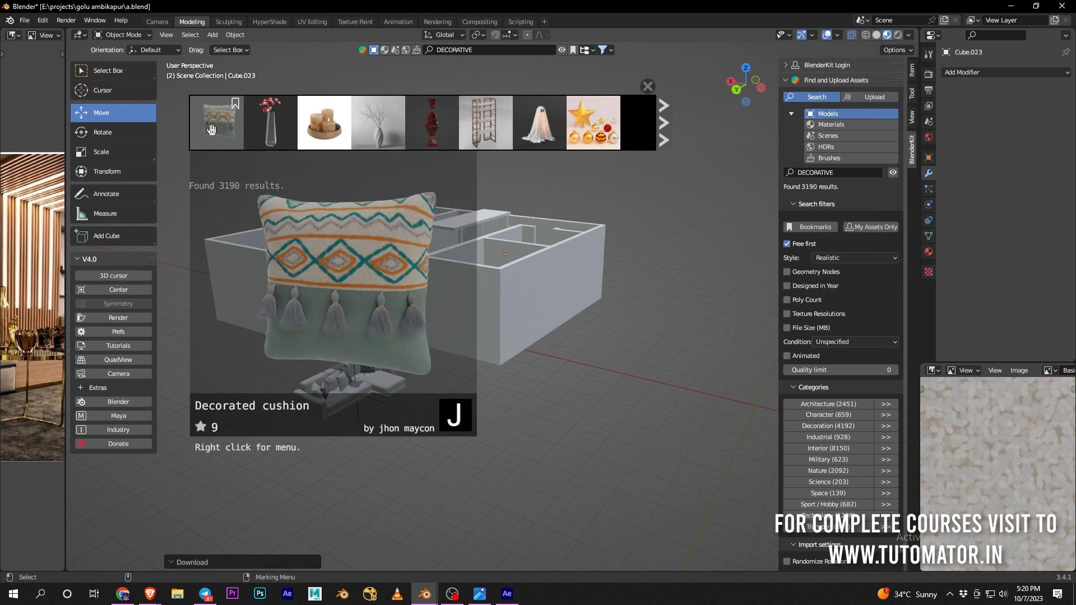
mouse_move(363, 131)
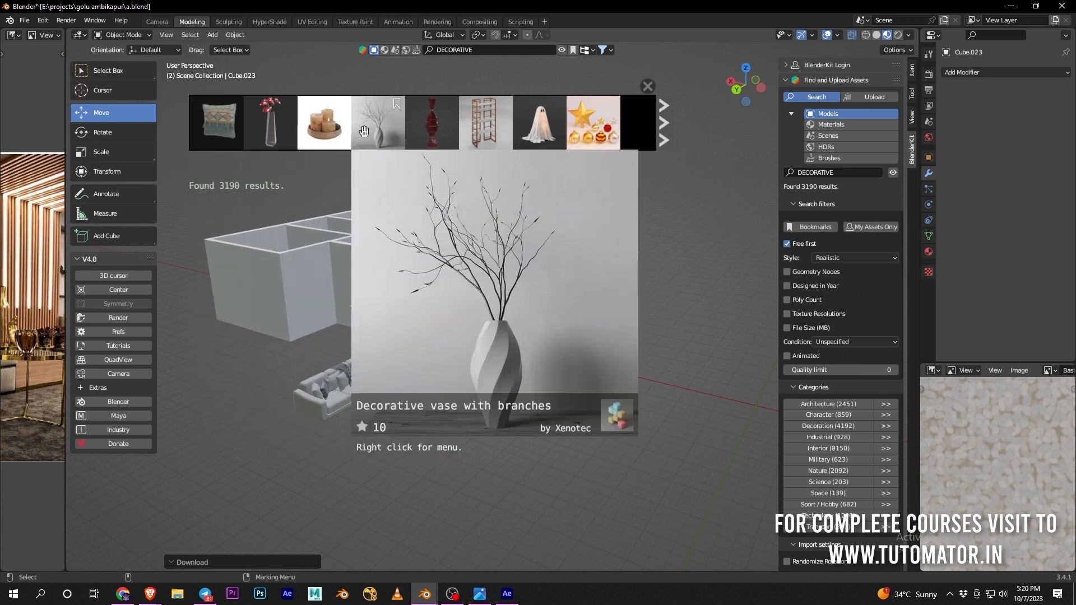
left_click(670, 125)
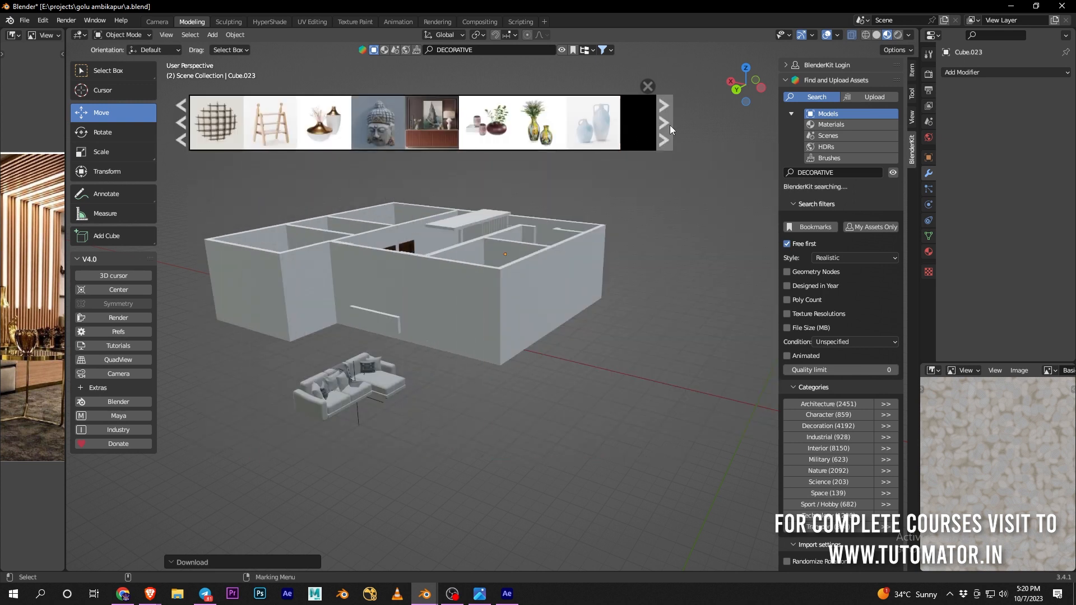
mouse_move(424, 131)
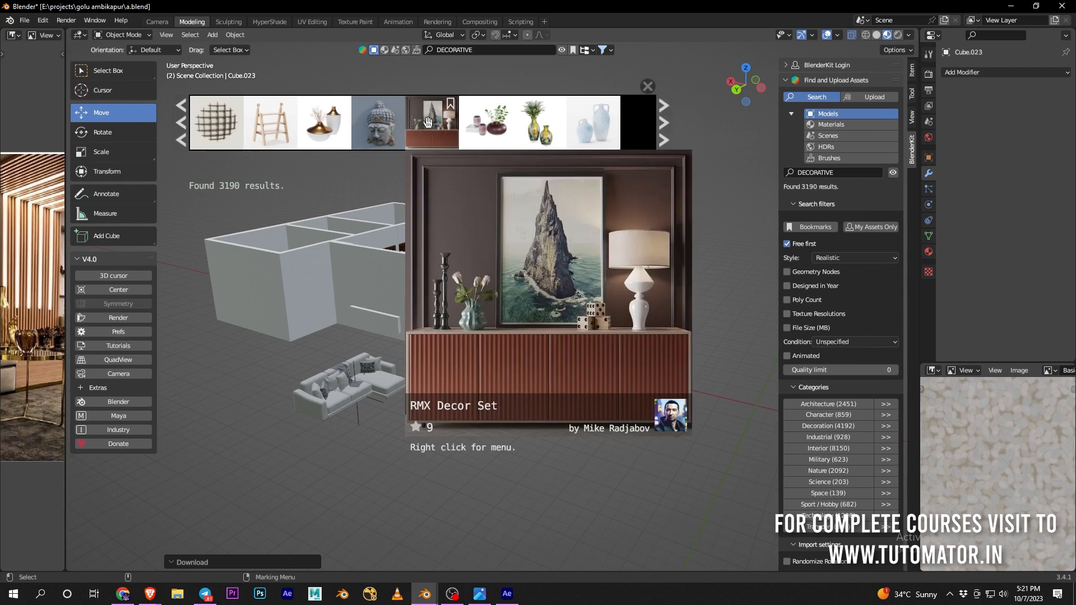
left_click_drag(424, 130, 613, 406)
Place the model of two vases with green leaves on the ground between the sofa and the decor set
mouse_move(496, 123)
mouse_move(540, 121)
left_click_drag(540, 120, 457, 415)
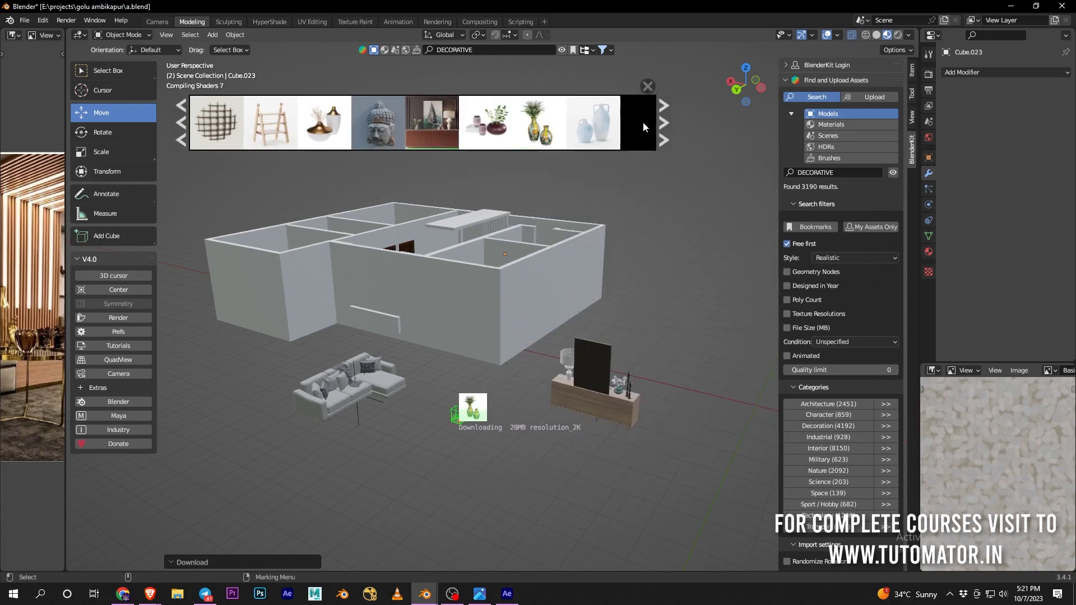
Browse further pages of the decorative search results and examine the model previews
left_click(662, 124)
mouse_move(381, 122)
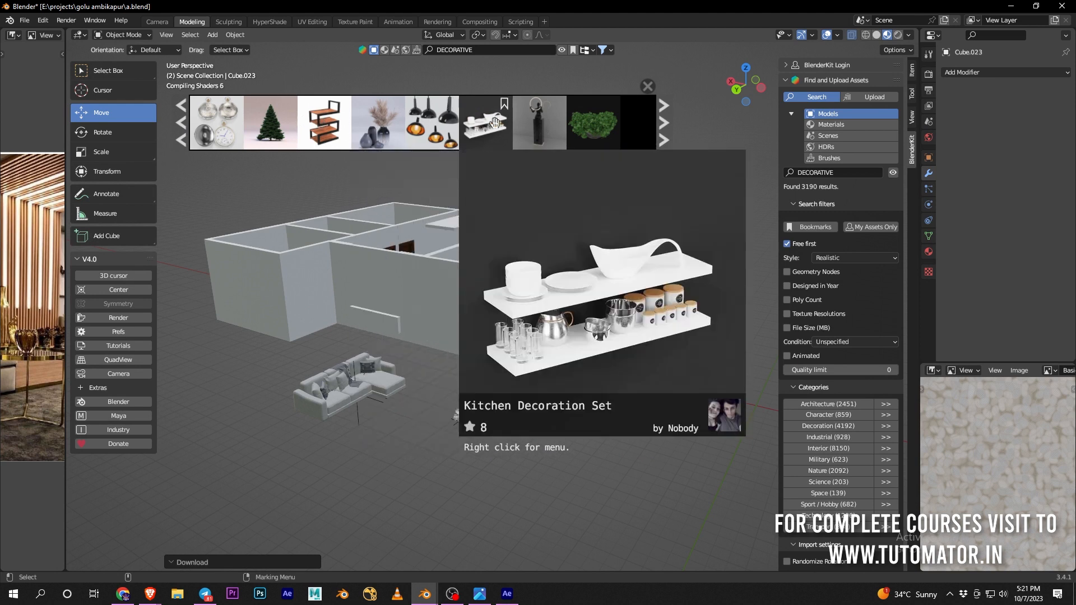
mouse_move(532, 122)
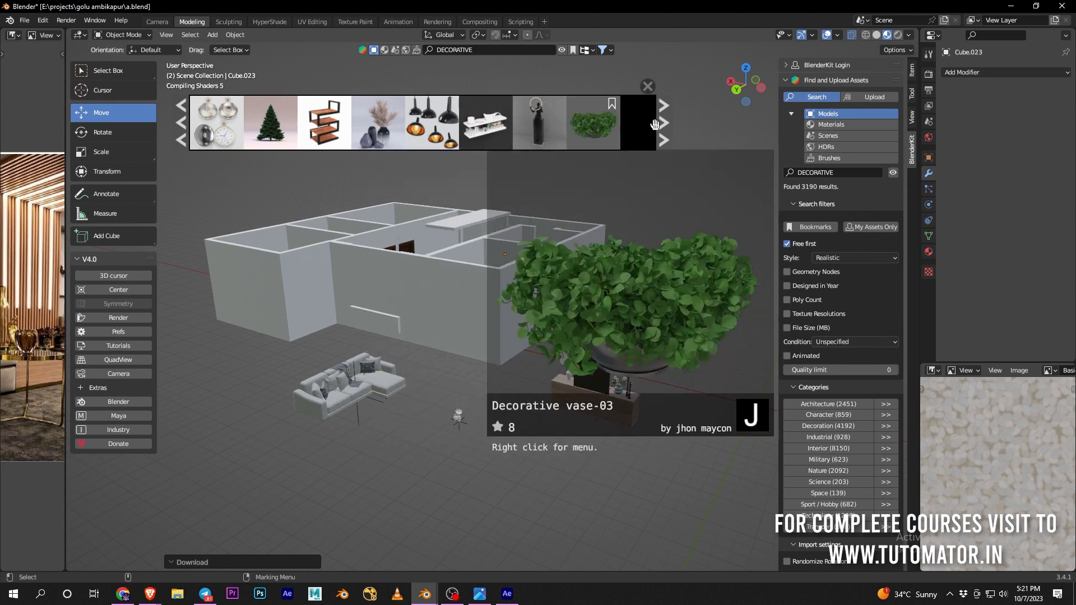
left_click(664, 123)
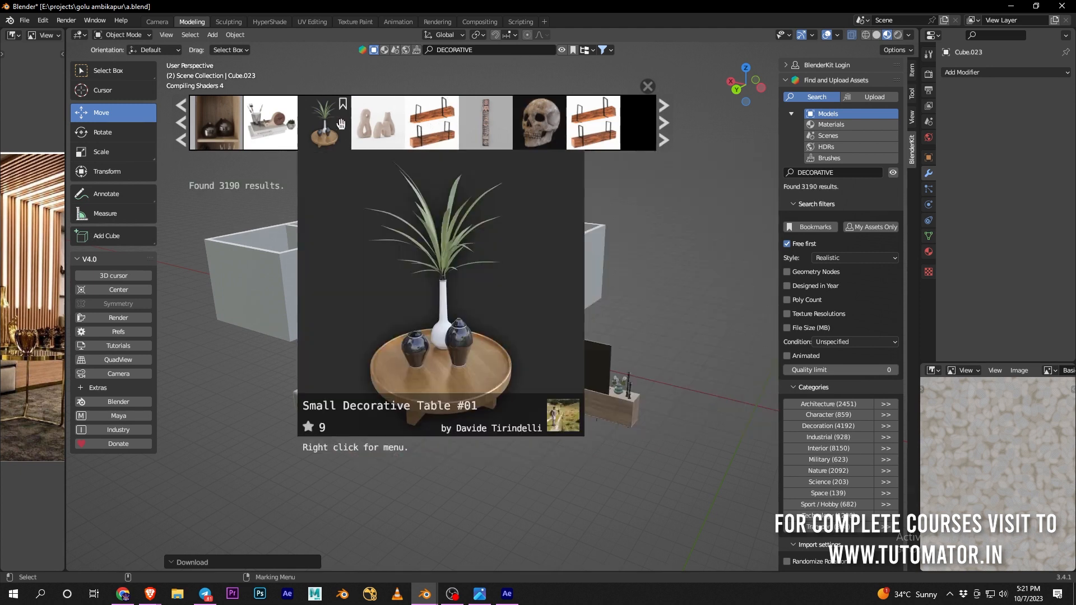
mouse_move(263, 125)
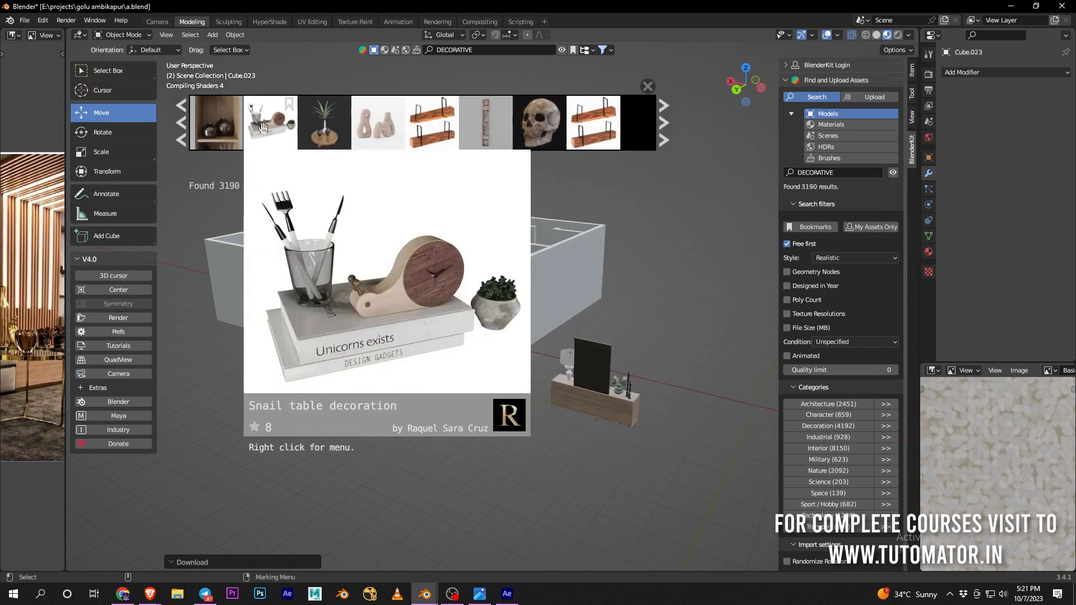
mouse_move(353, 130)
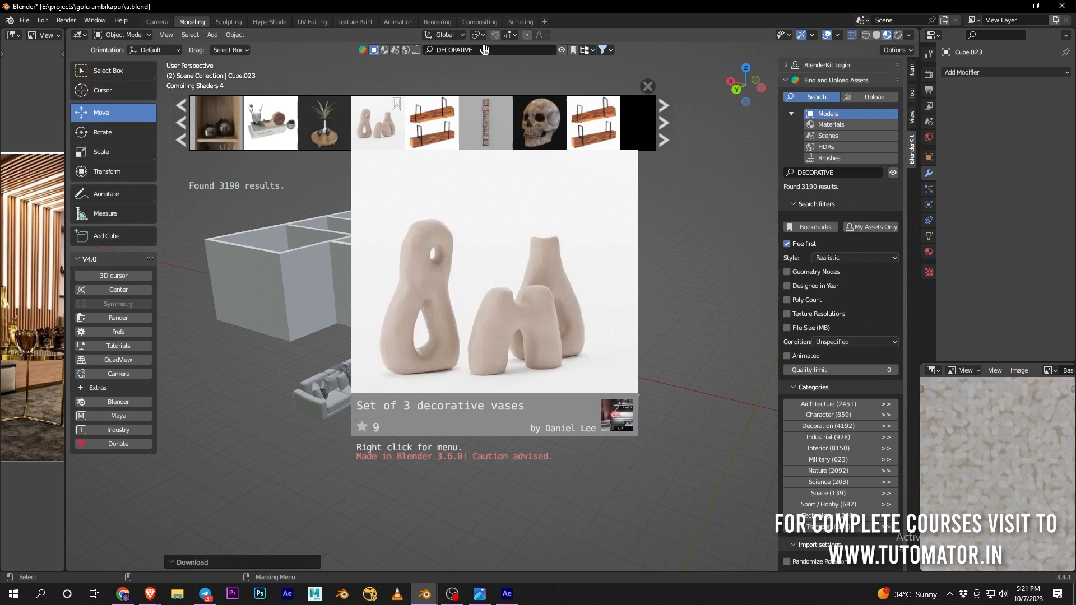
Search the model library for TABLE
left_click(488, 49)
type("TABLE")
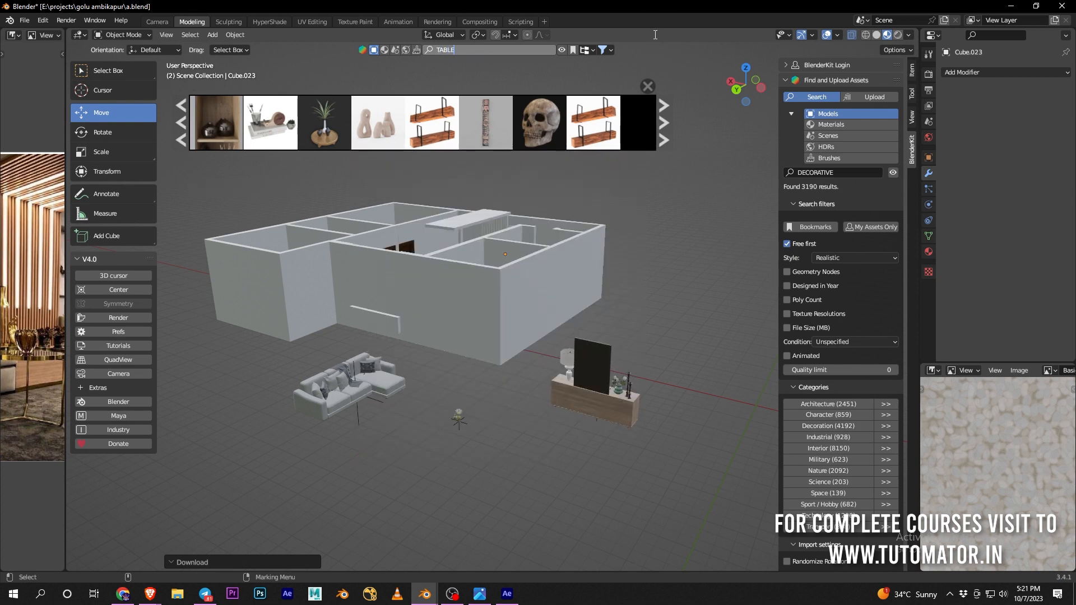
key("Return")
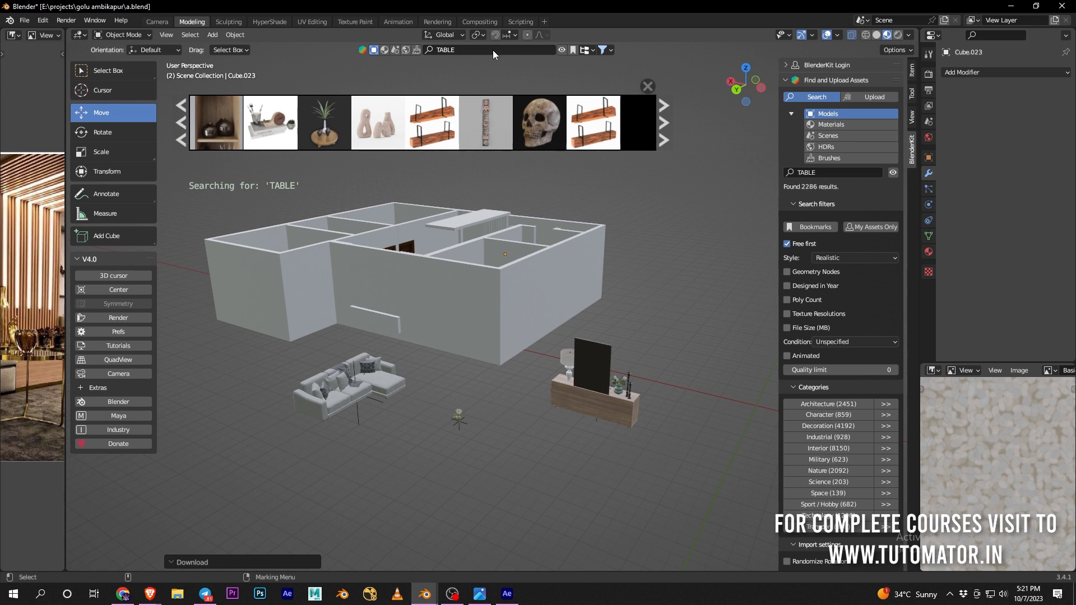
Place the Table Enterprise model on the ground outside the house, in front of the decor set
mouse_move(211, 126)
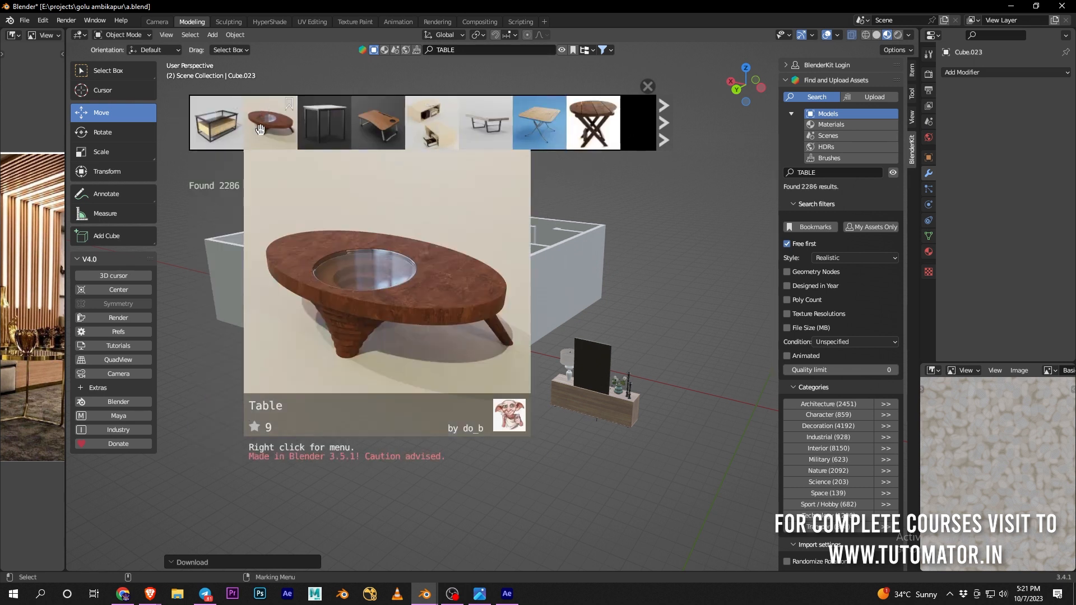
mouse_move(399, 127)
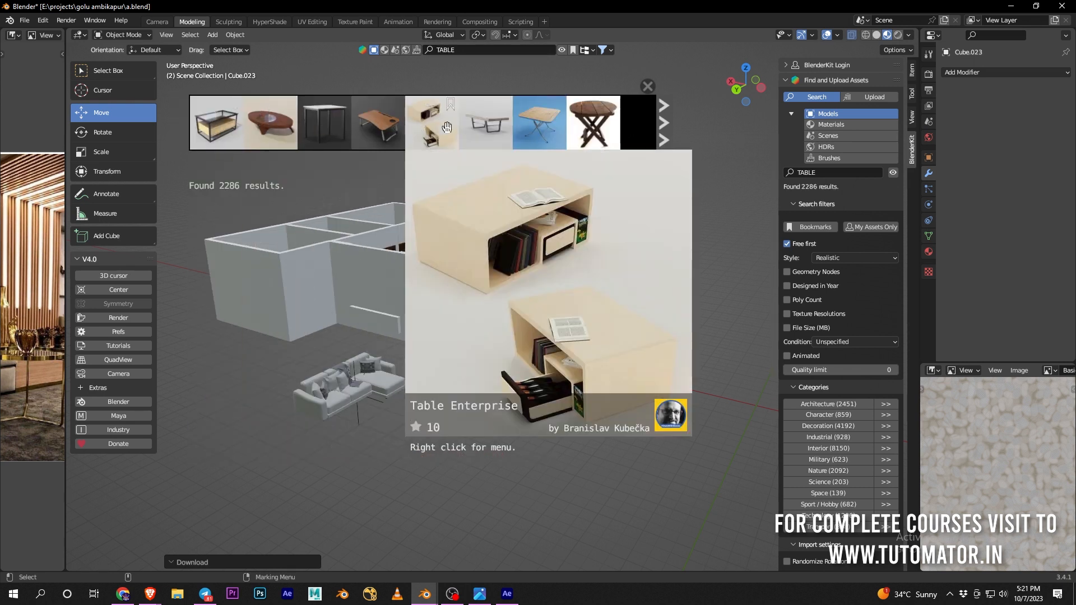
mouse_move(435, 126)
left_click_drag(434, 126, 535, 476)
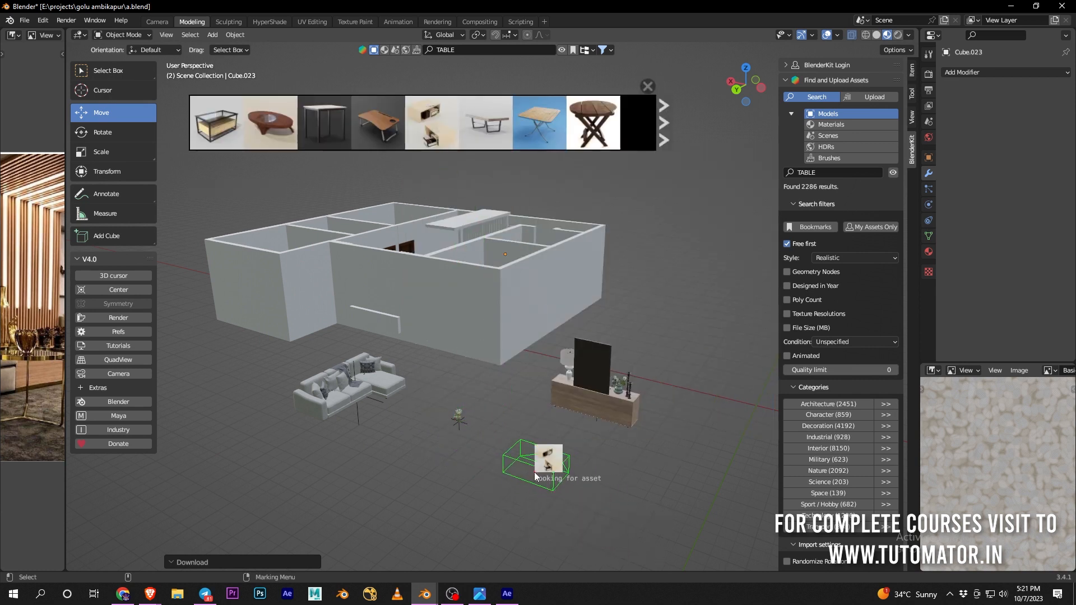
Browse further pages of the TABLE search results and examine the table previews
mouse_move(547, 119)
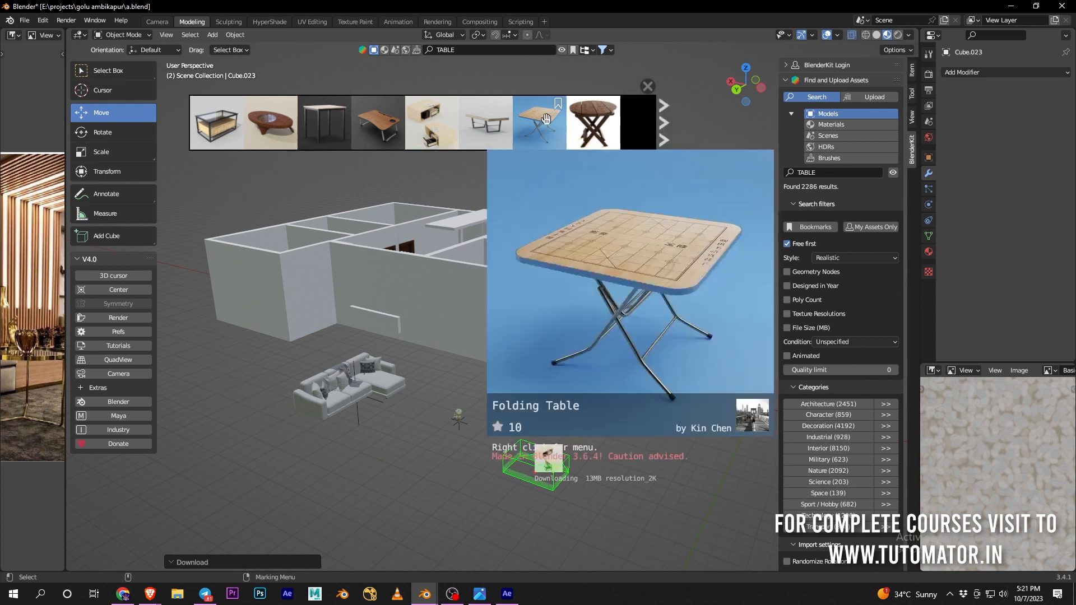
left_click(663, 123)
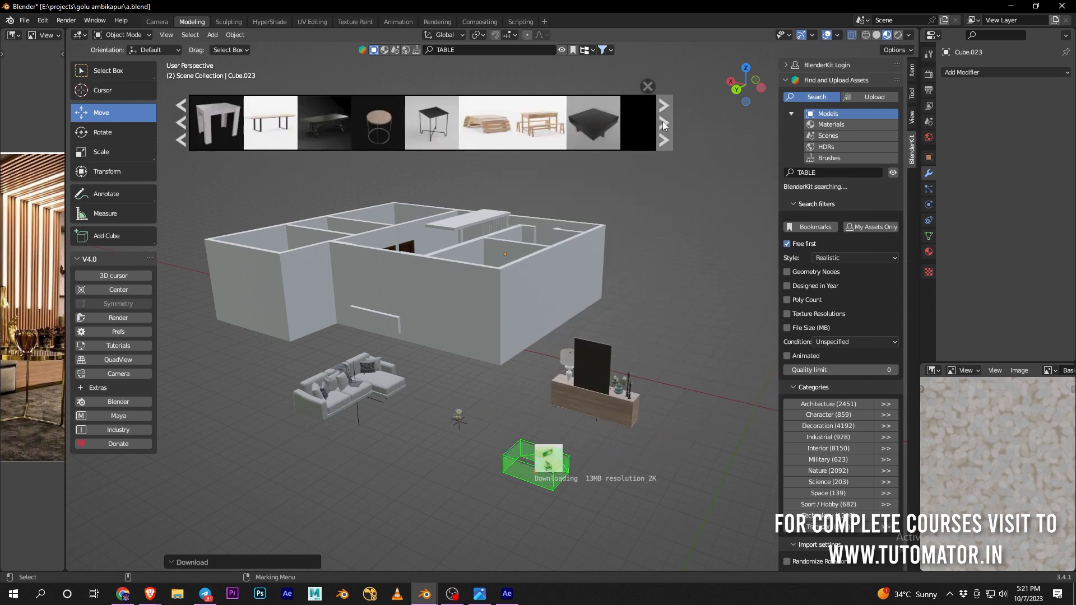
mouse_move(325, 126)
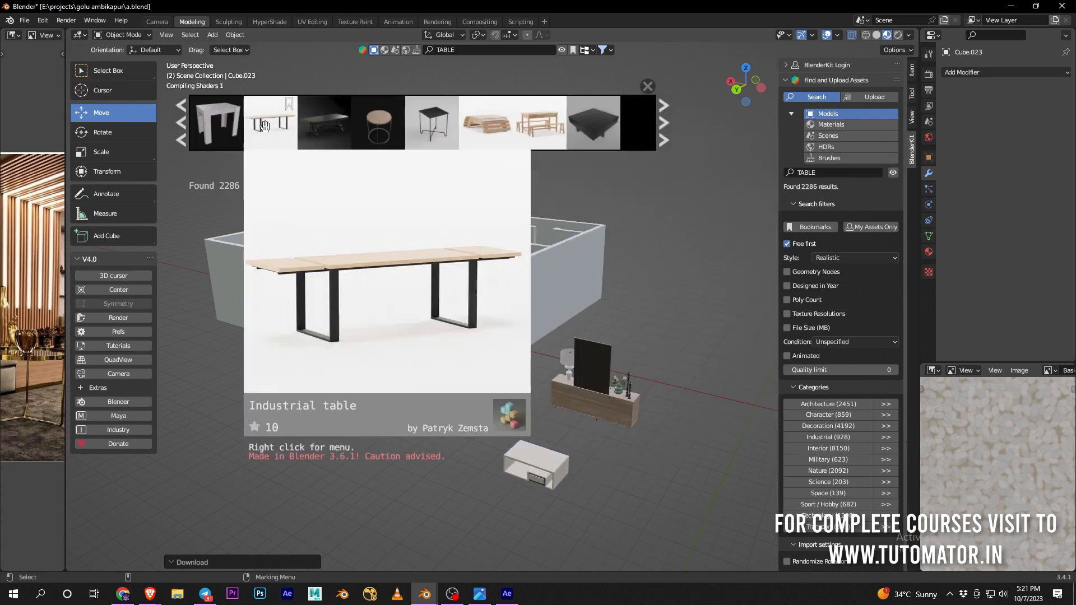
mouse_move(531, 124)
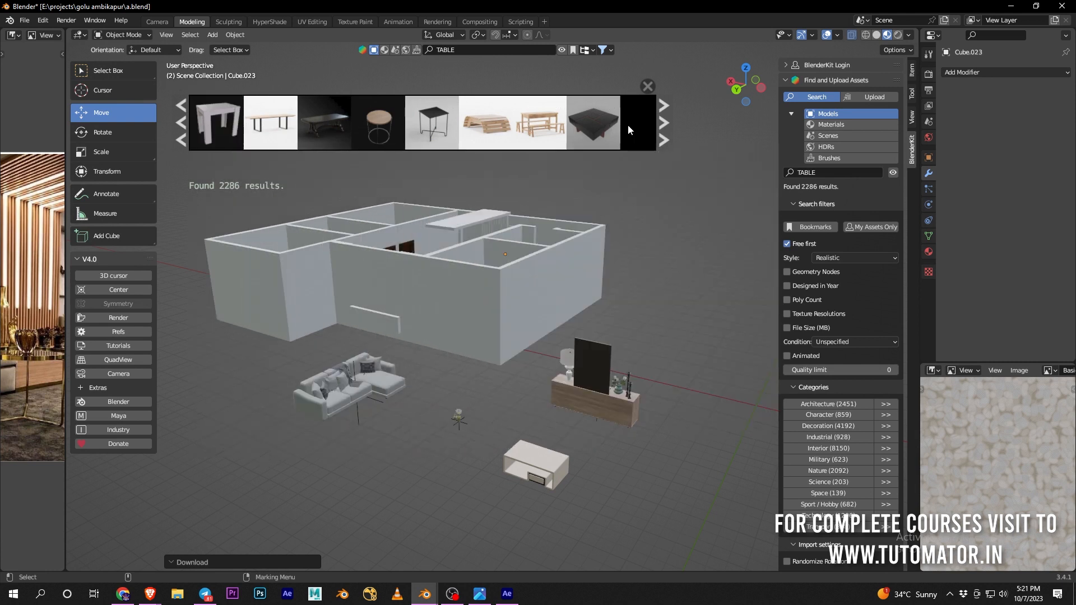
left_click(662, 120)
mouse_move(595, 118)
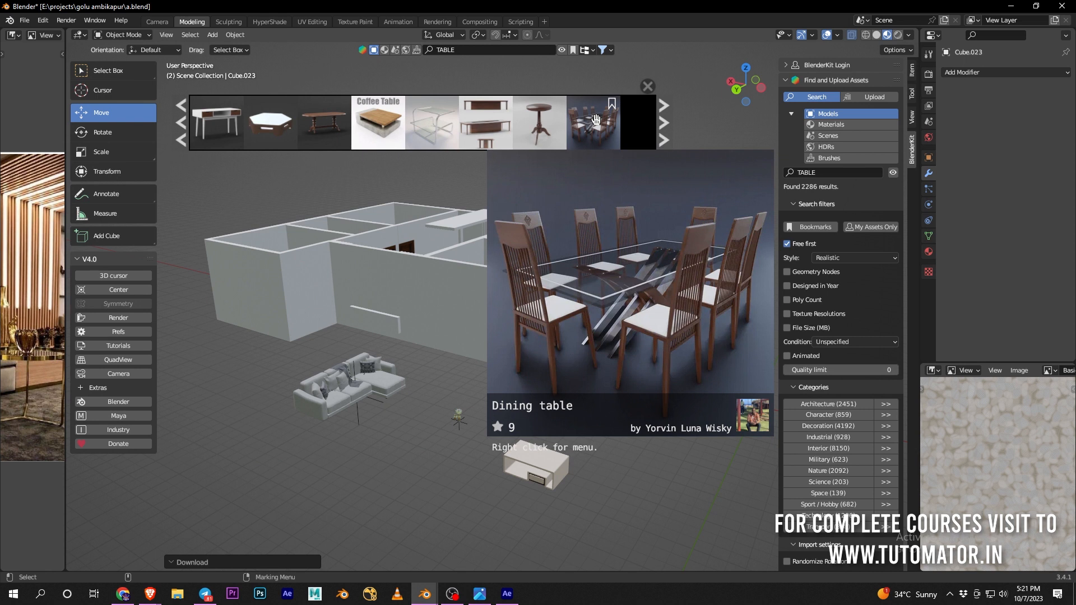
mouse_move(481, 116)
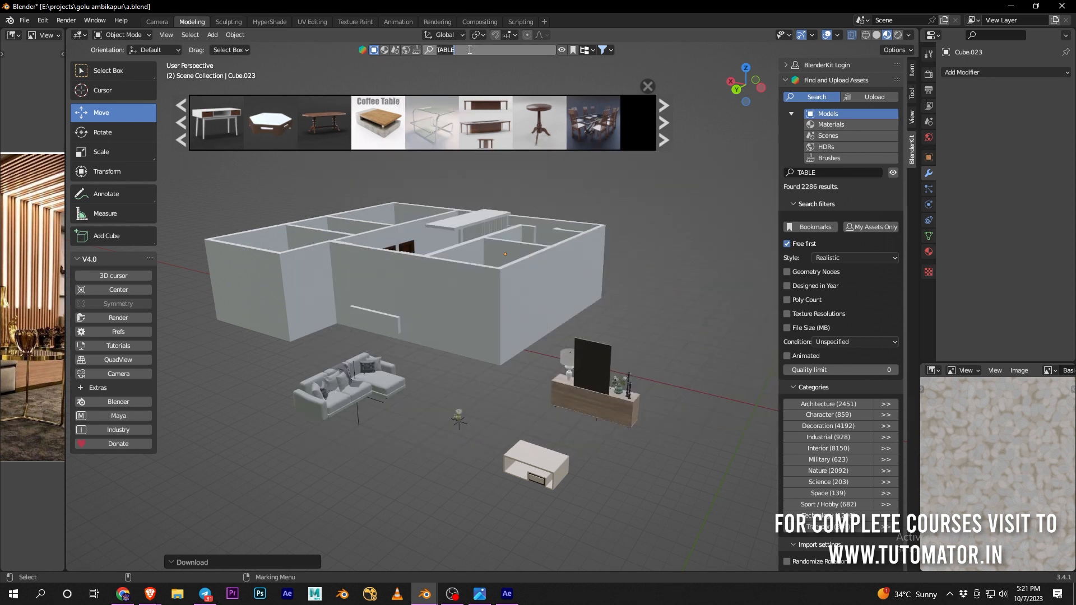
Search the model library for INDOOR TABLE and place the glass-topped table with wooden drawers on the ground beyond the decor set
key("BackSpace")
key("Return")
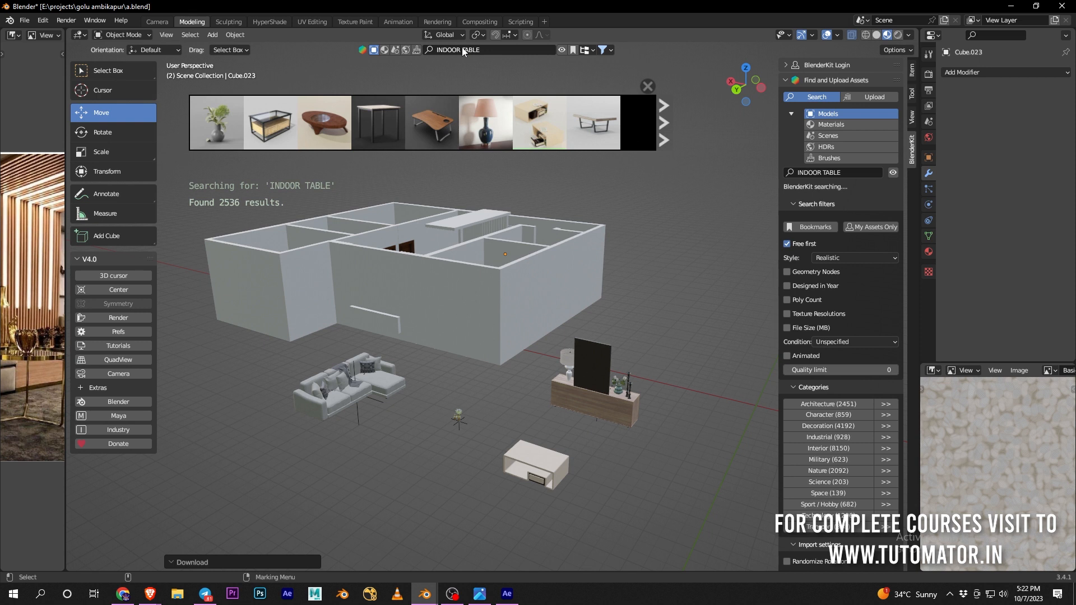
mouse_move(269, 123)
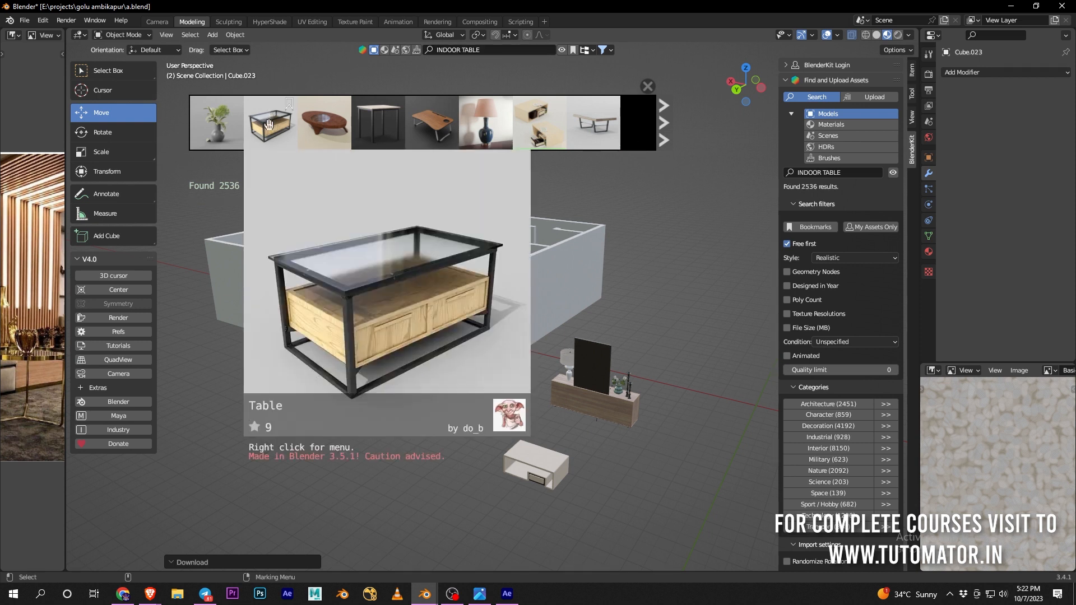
left_click_drag(269, 123, 704, 341)
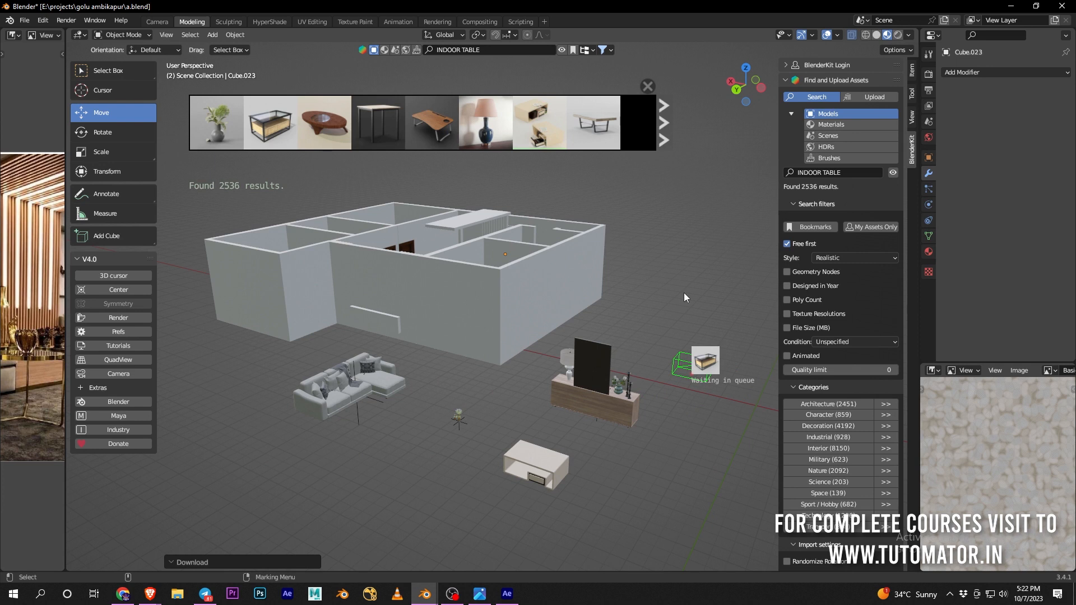
Find the Wicker table model in the INDOOR TABLE results and place it on the ground in front of the sofa
left_click(668, 122)
left_click(668, 122)
left_click(668, 123)
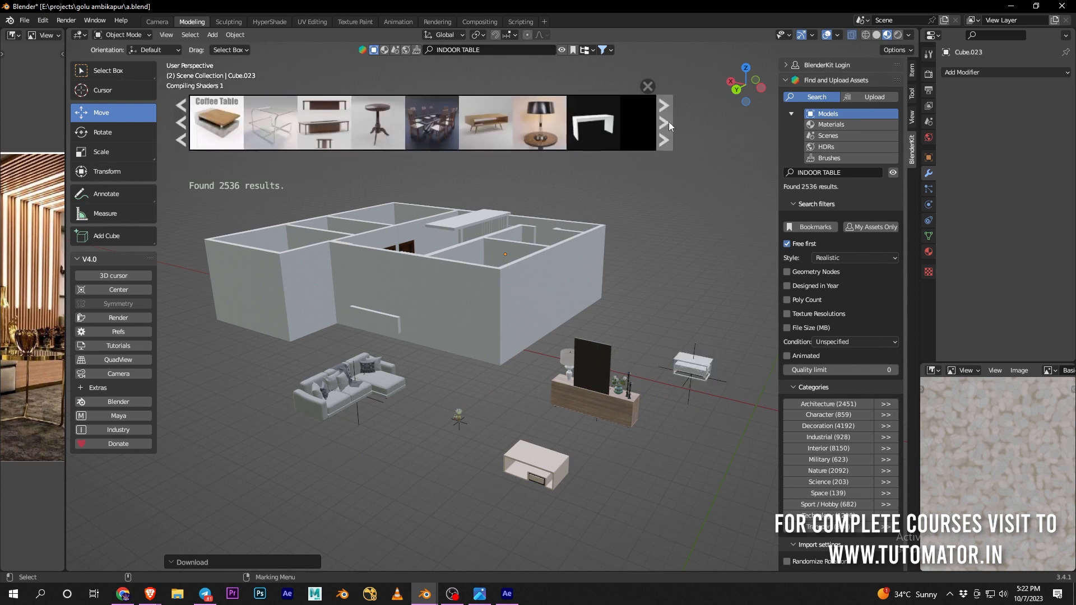
left_click(668, 122)
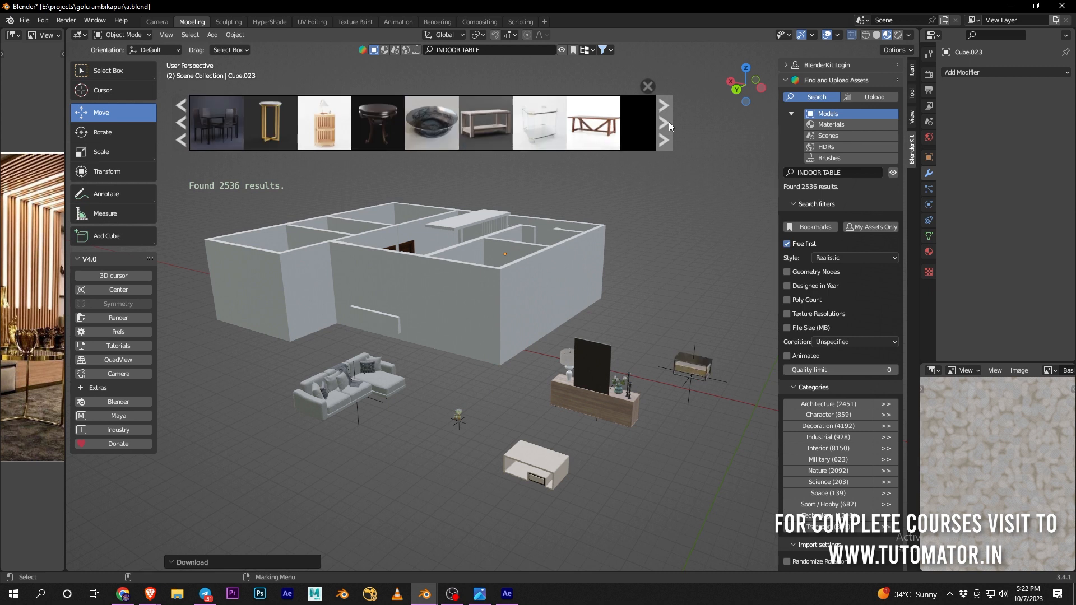
left_click(667, 123)
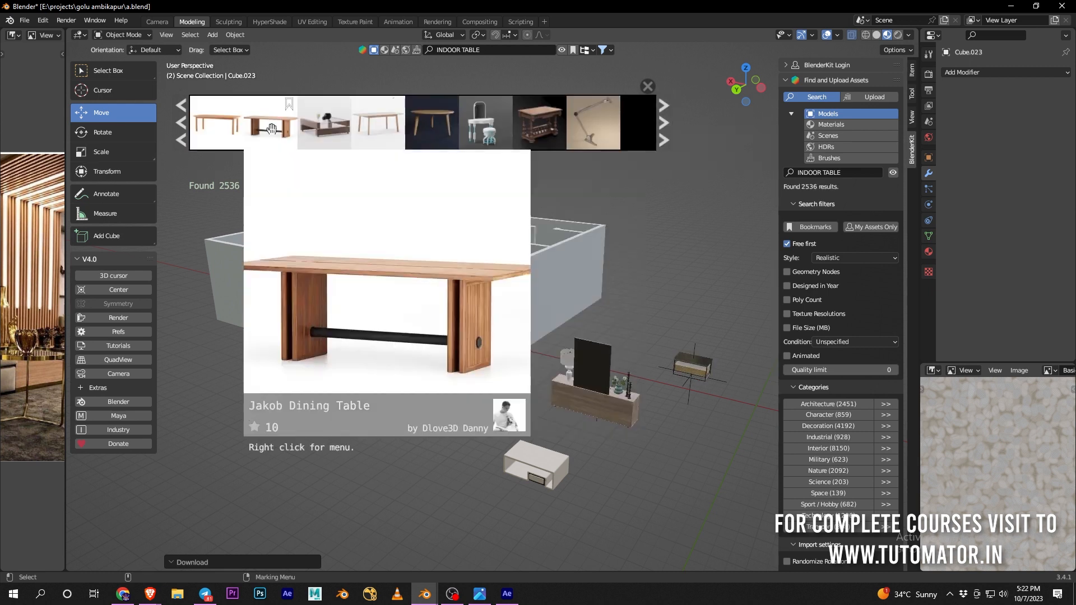
mouse_move(327, 119)
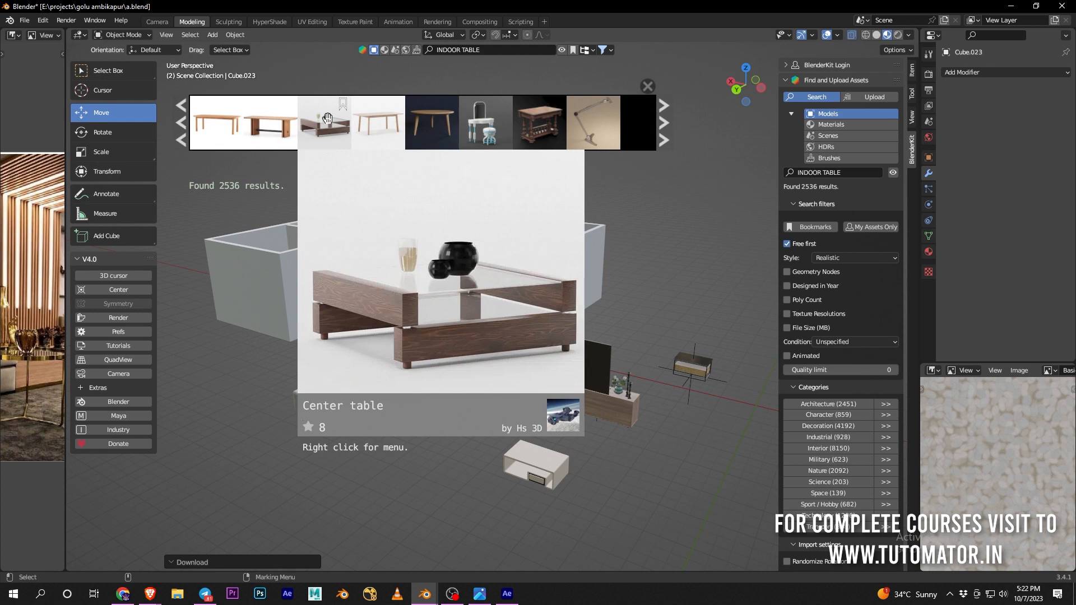
left_click(663, 123)
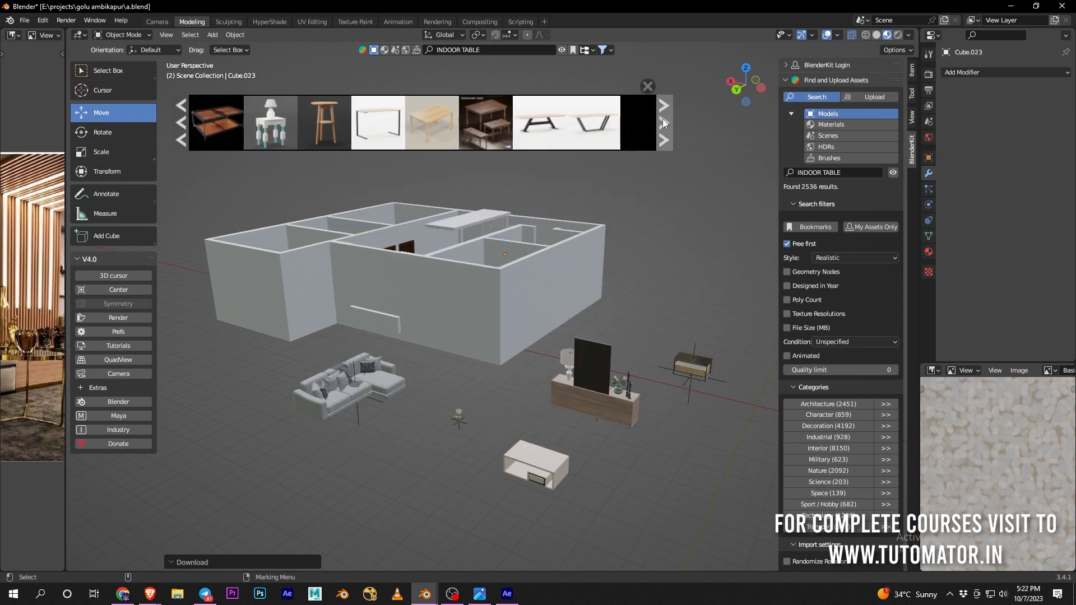
left_click(662, 119)
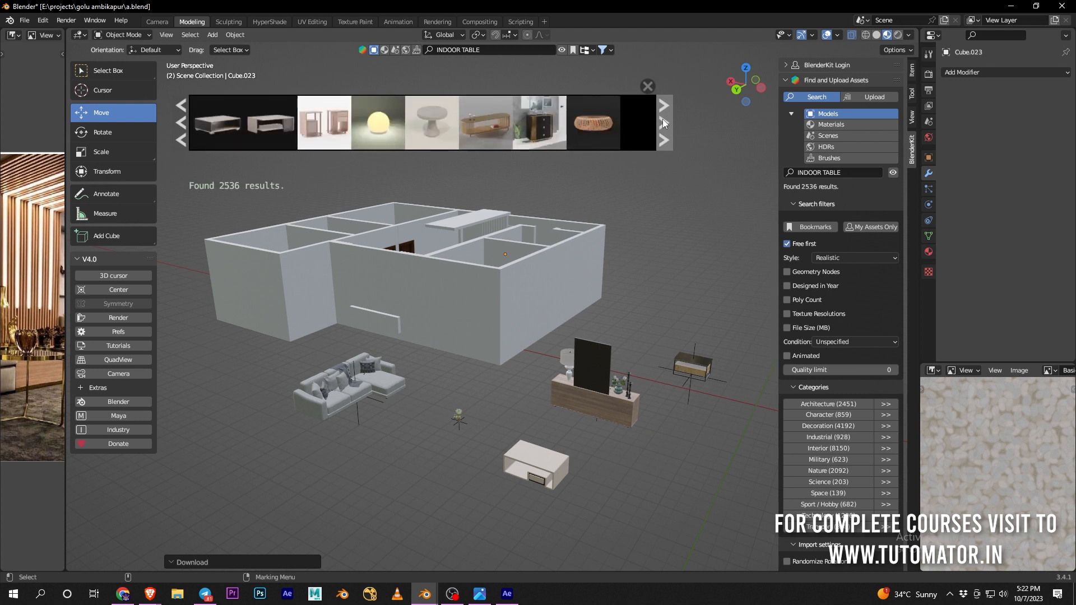
mouse_move(248, 124)
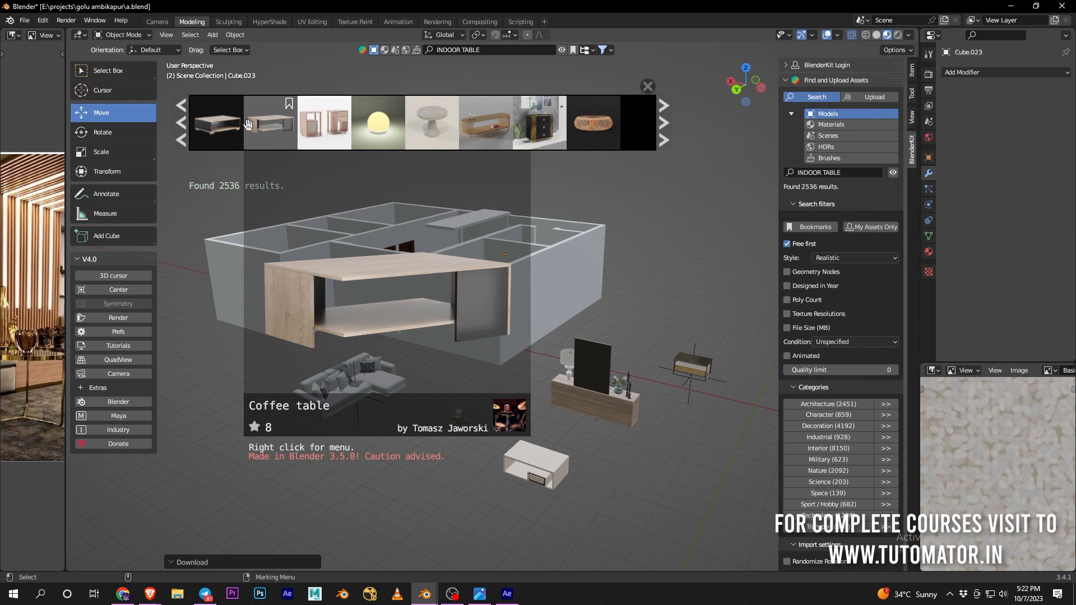
mouse_move(595, 121)
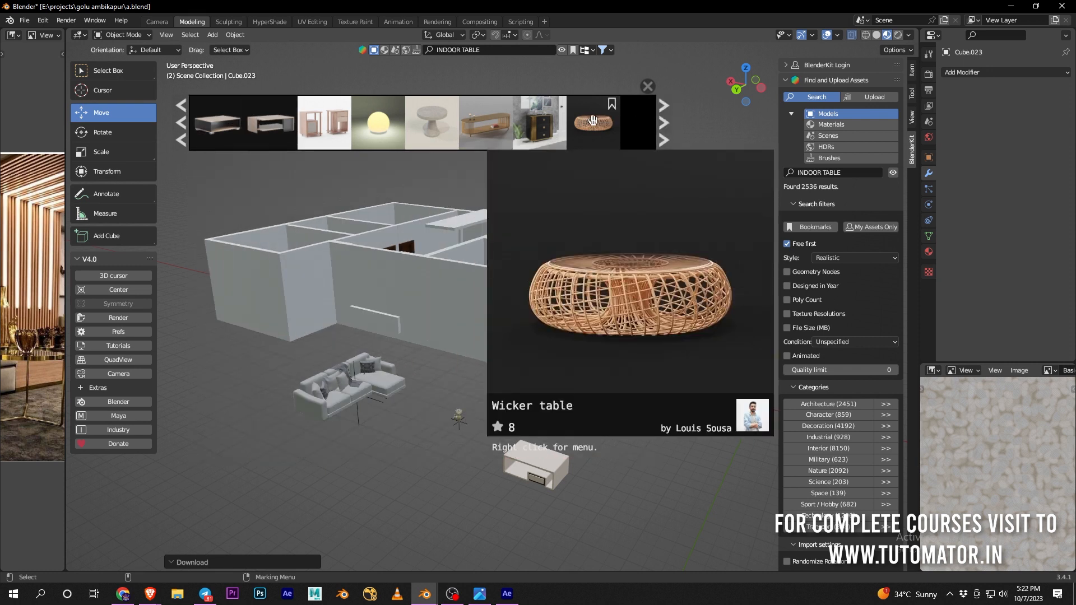
left_click_drag(593, 120, 394, 468)
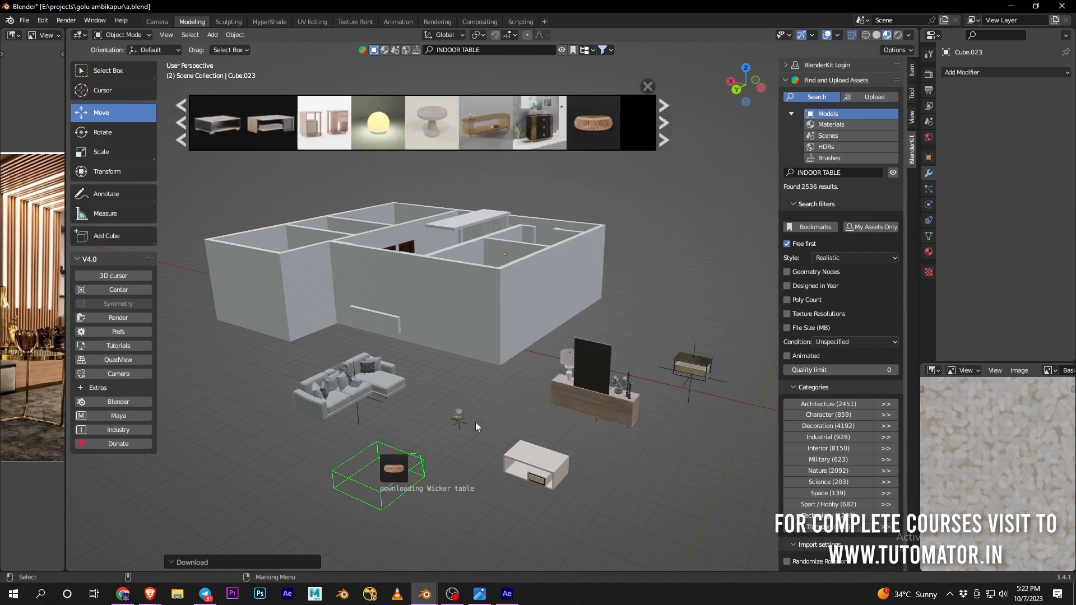
Browse the remaining pages of INDOOR TABLE results for another suitable table model
left_click(663, 123)
left_click(663, 123)
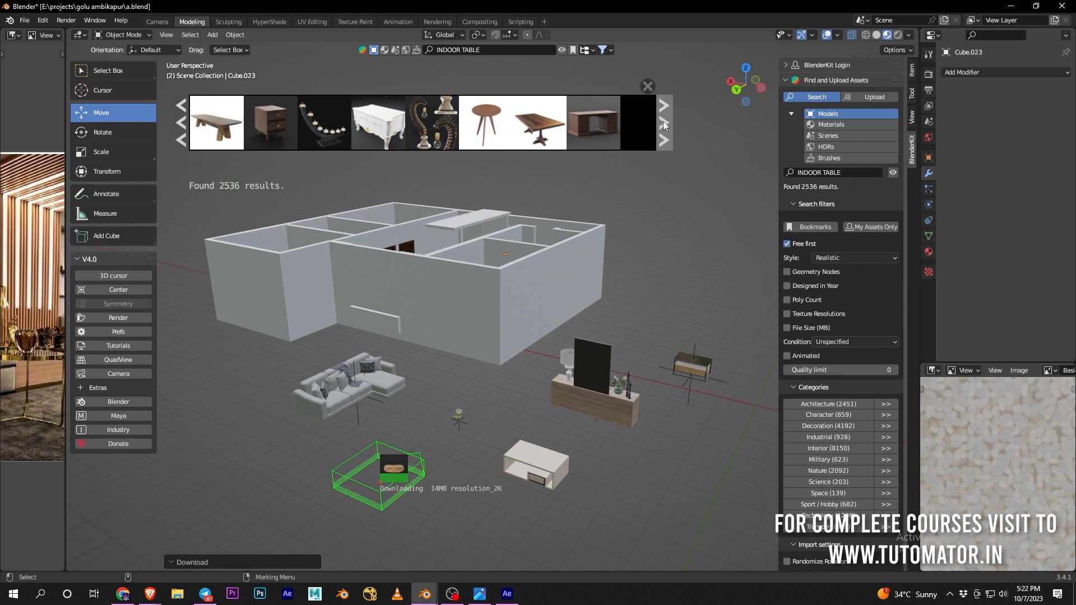
left_click(664, 123)
left_click(663, 123)
left_click(663, 124)
left_click(663, 123)
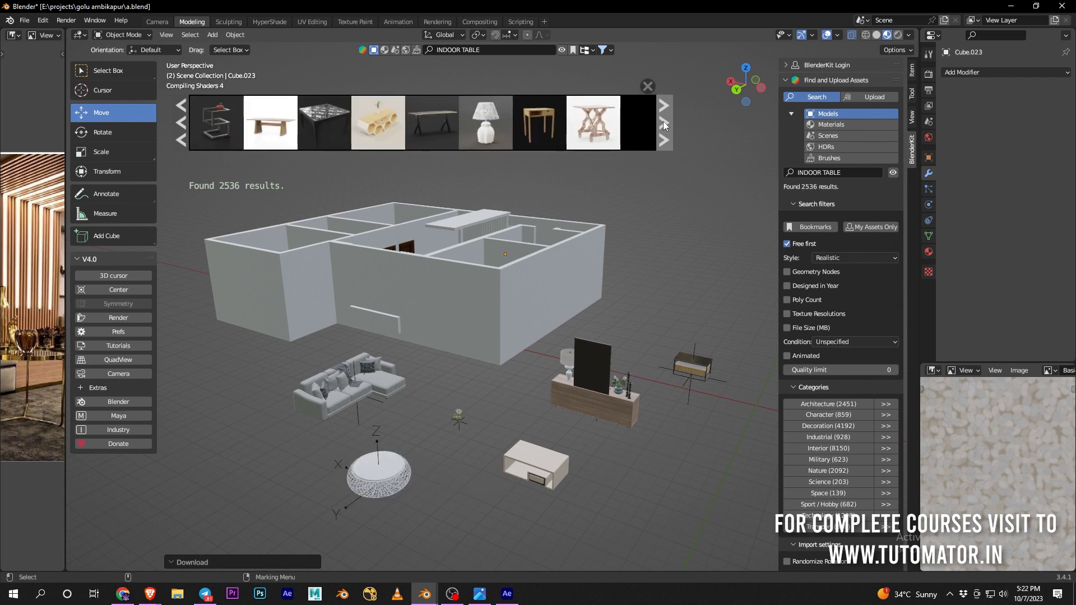
left_click(664, 123)
left_click(663, 123)
left_click(663, 124)
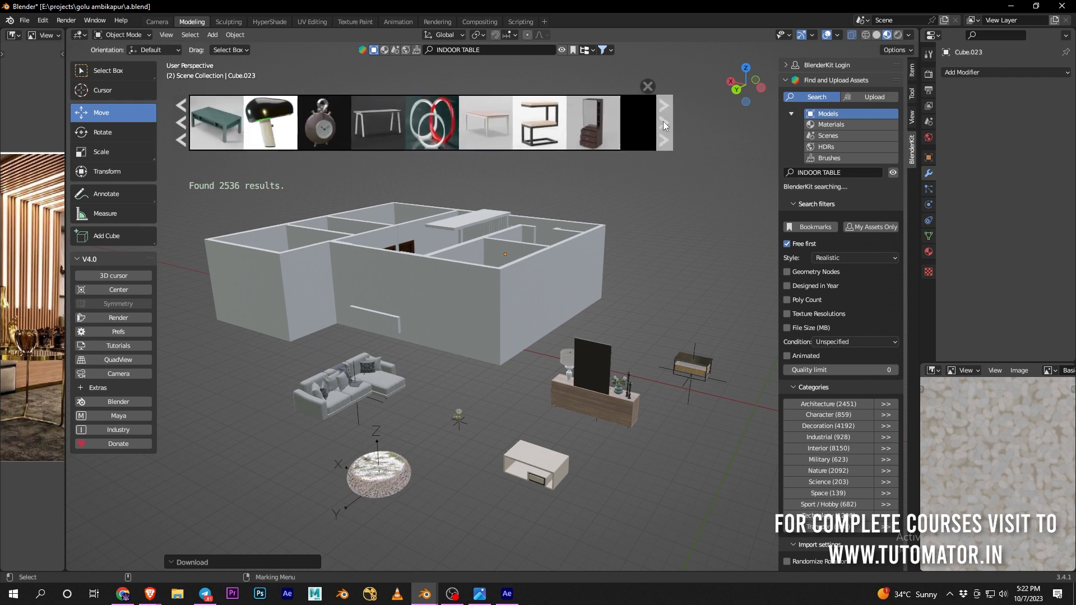
left_click(663, 123)
left_click(664, 123)
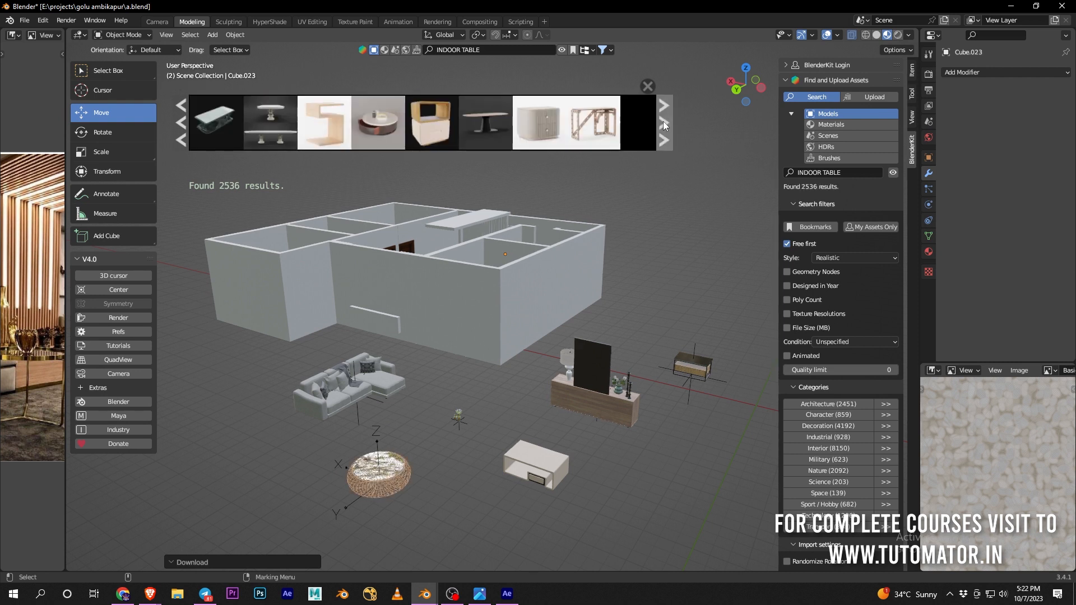
left_click(664, 124)
left_click(664, 123)
left_click(663, 123)
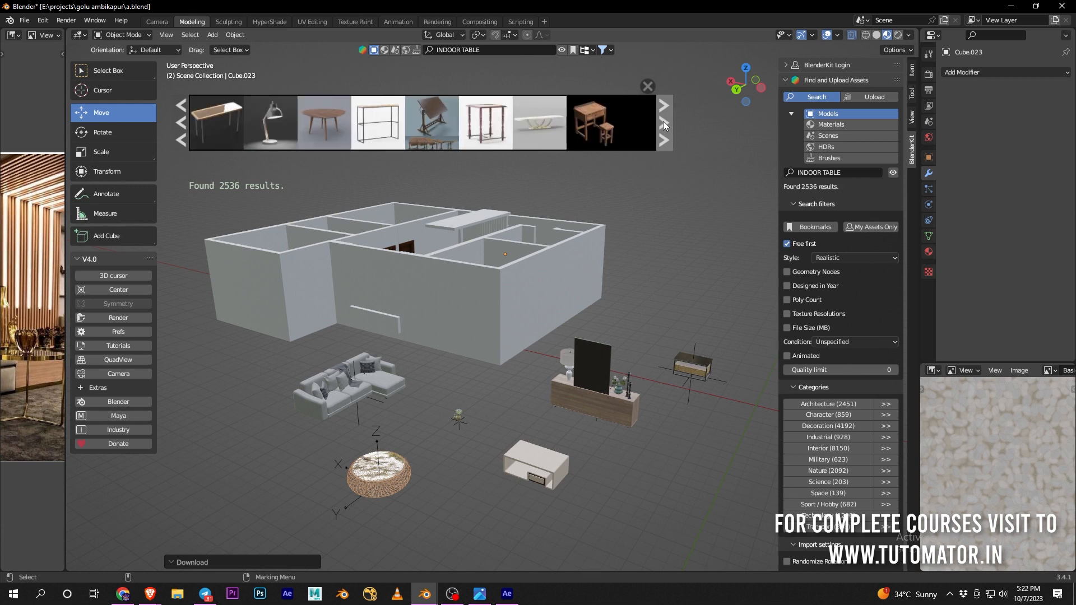
left_click(663, 123)
left_click(663, 124)
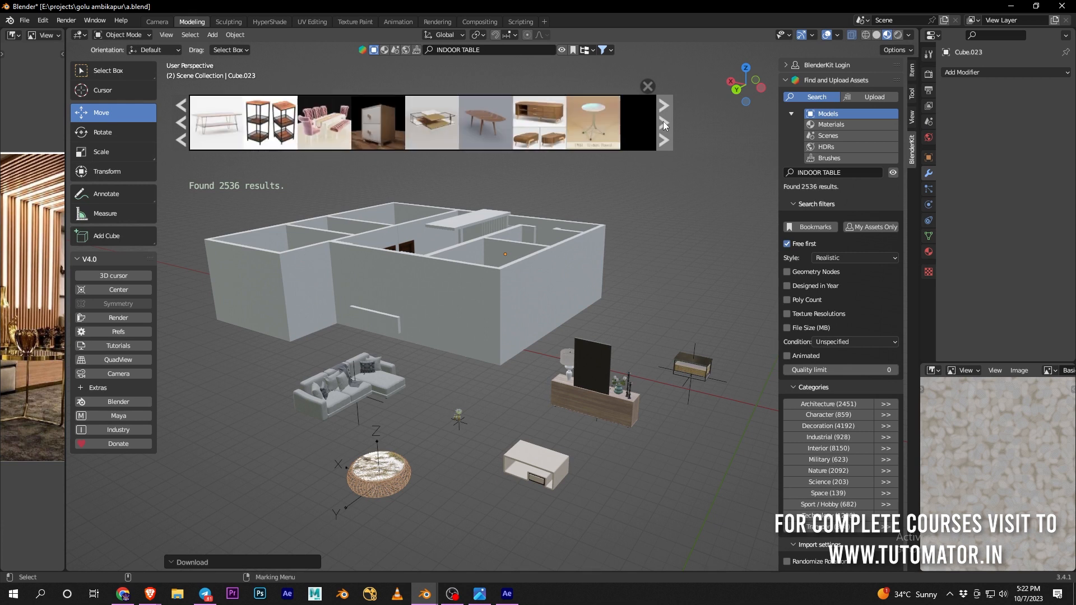
left_click(664, 123)
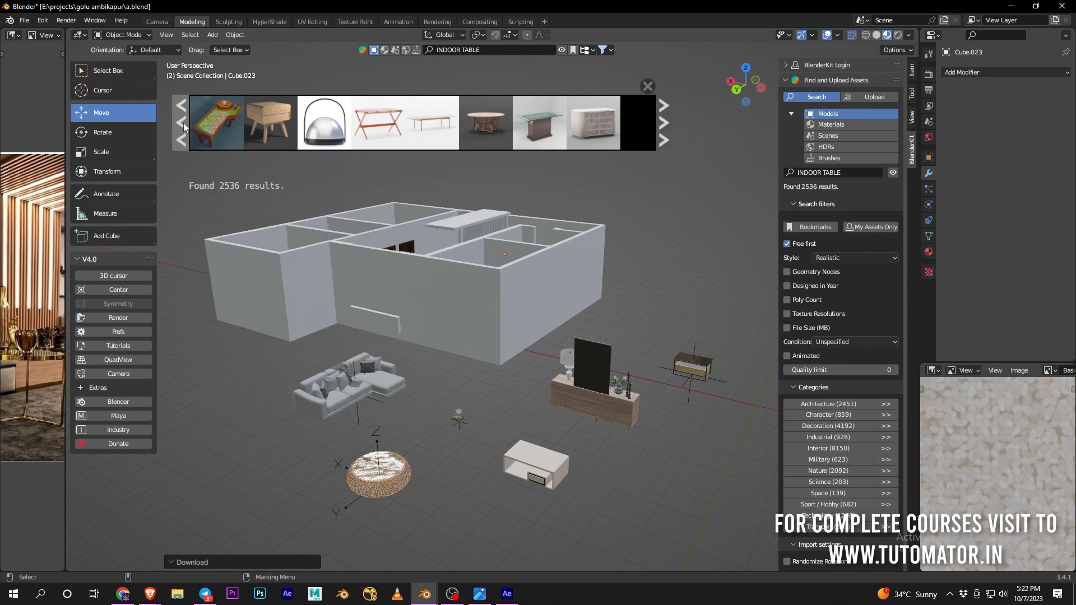
left_click(182, 123)
mouse_move(535, 119)
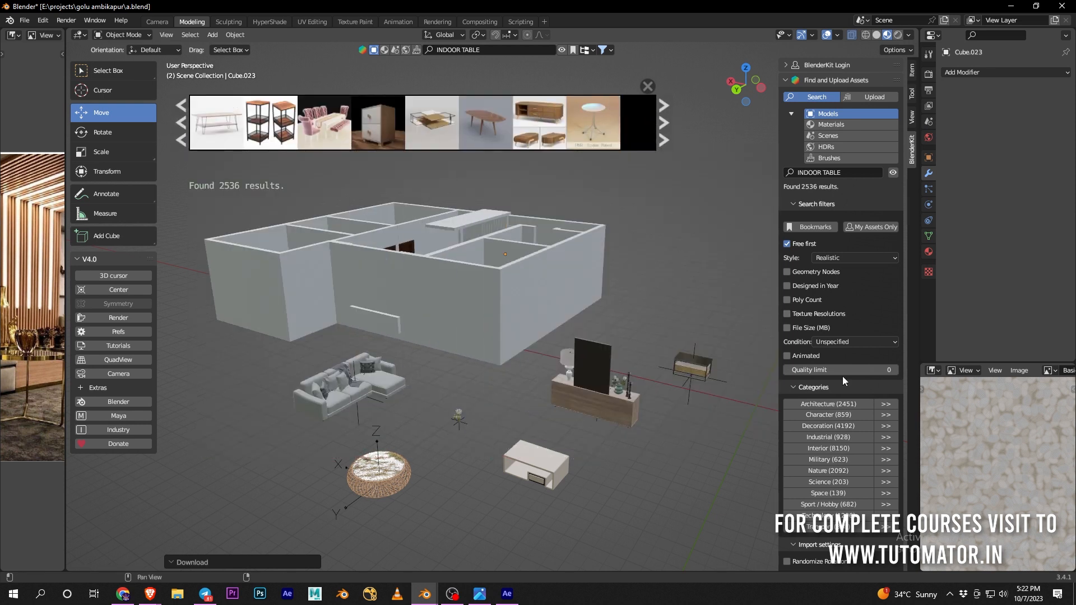
Limit the INDOOR TABLE results to the Decoration category and browse through its pages of models
scroll(838, 404, "down", 2)
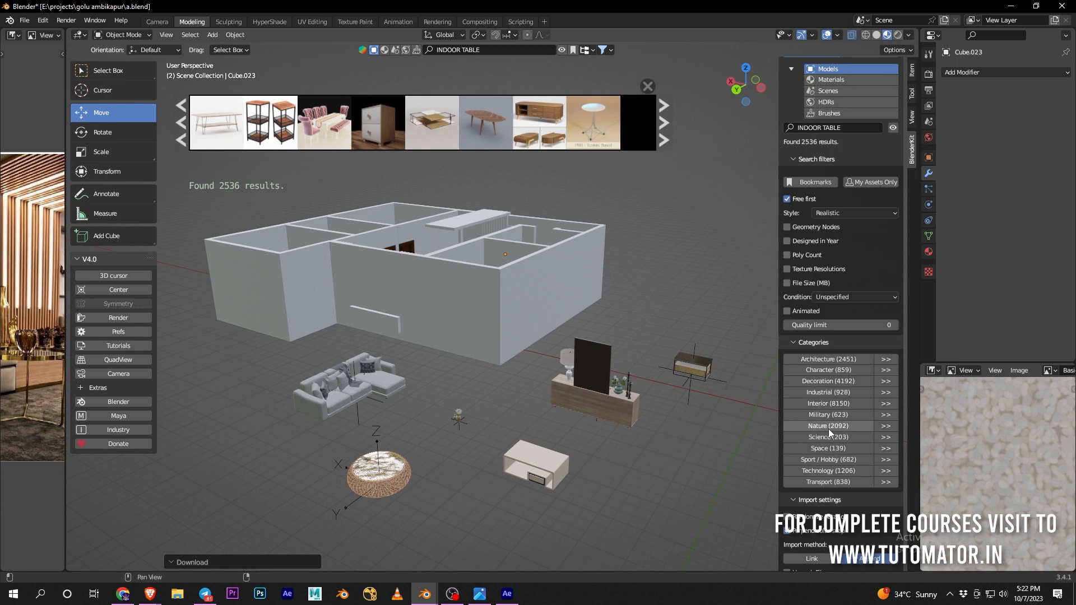
left_click(836, 382)
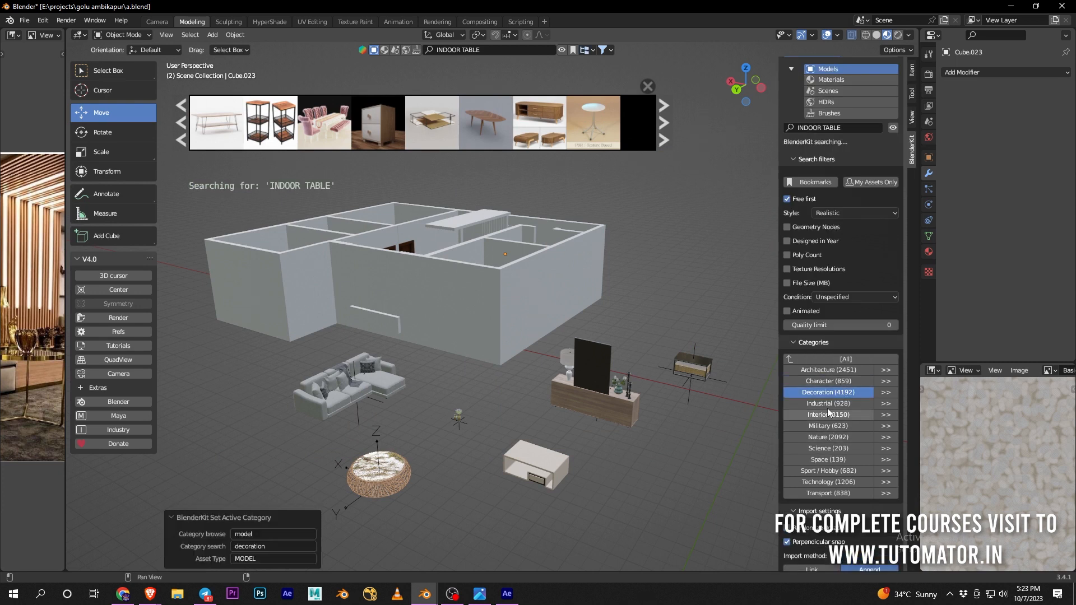
mouse_move(209, 123)
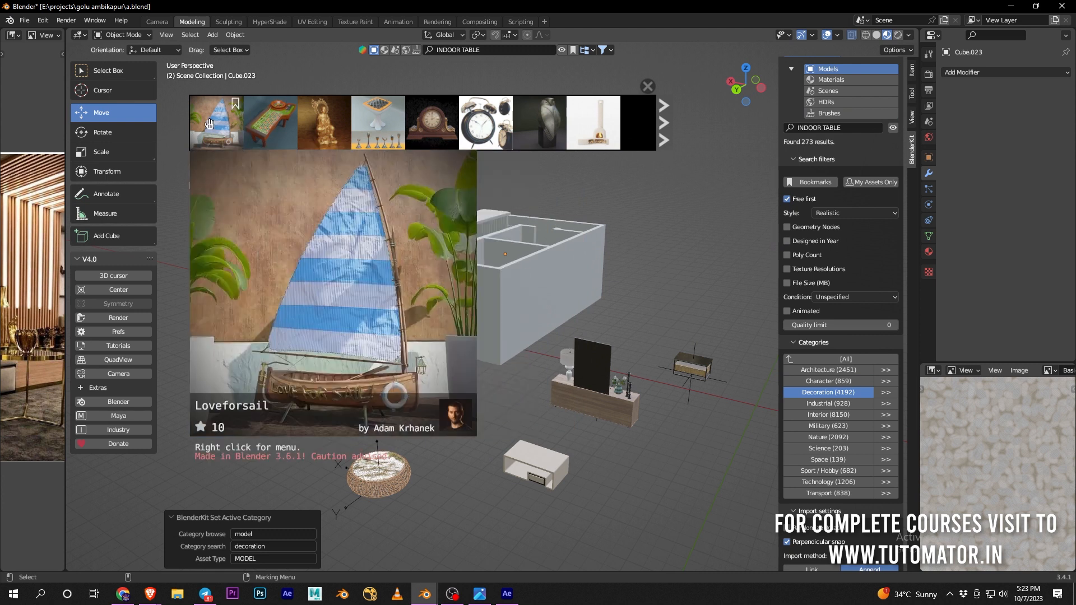
mouse_move(532, 125)
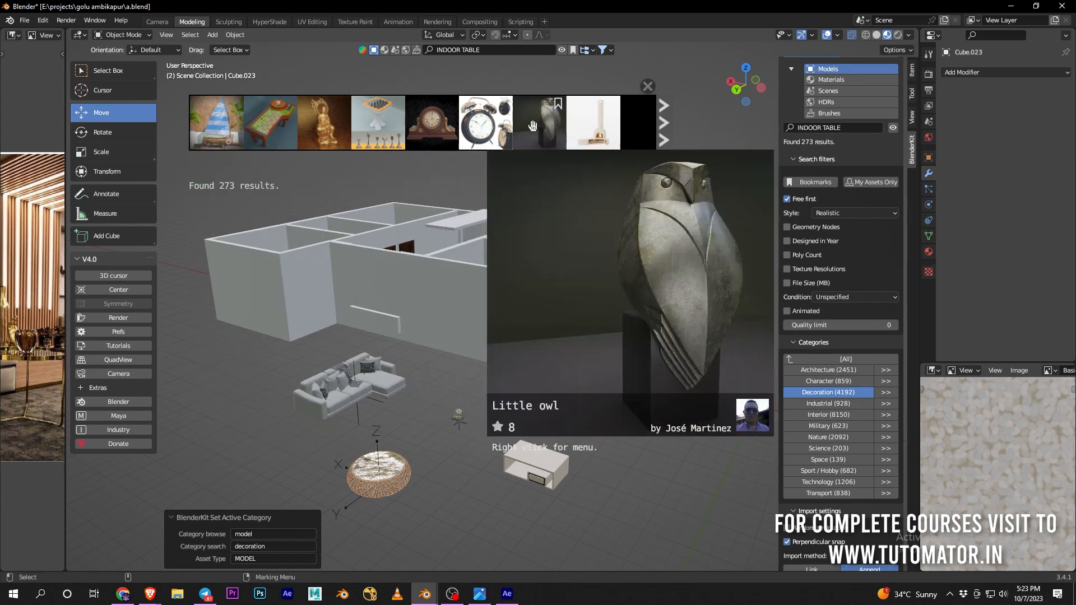
left_click(668, 125)
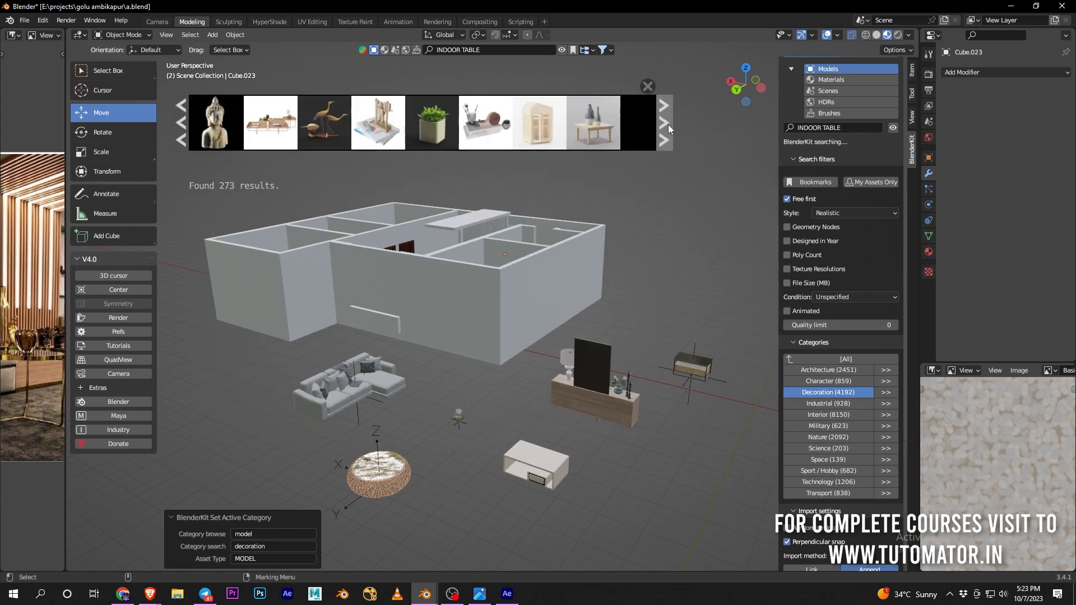
left_click(668, 124)
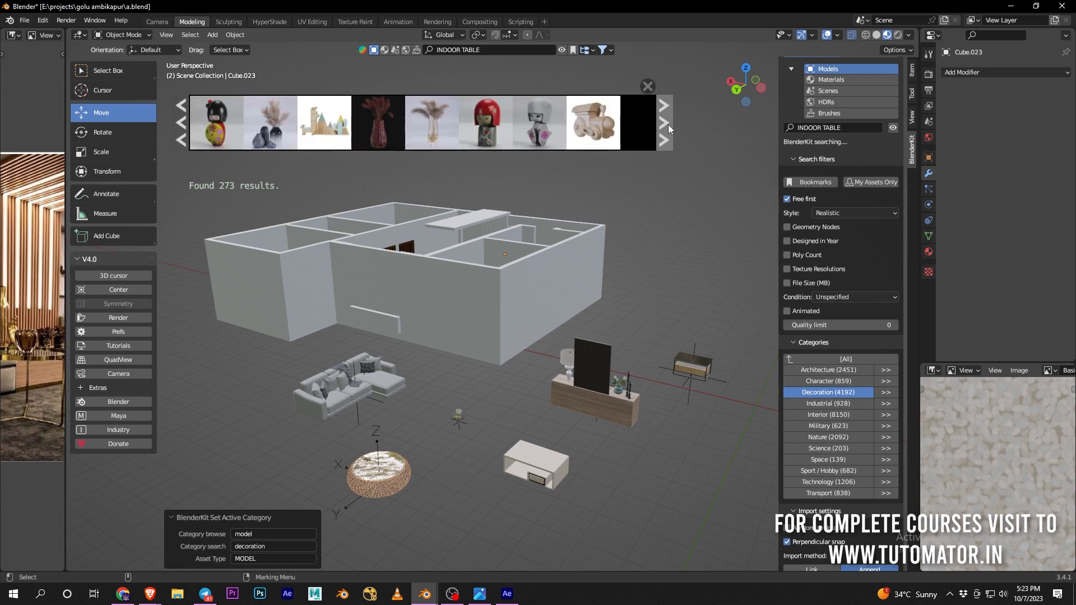
left_click(668, 125)
left_click(668, 124)
left_click(668, 125)
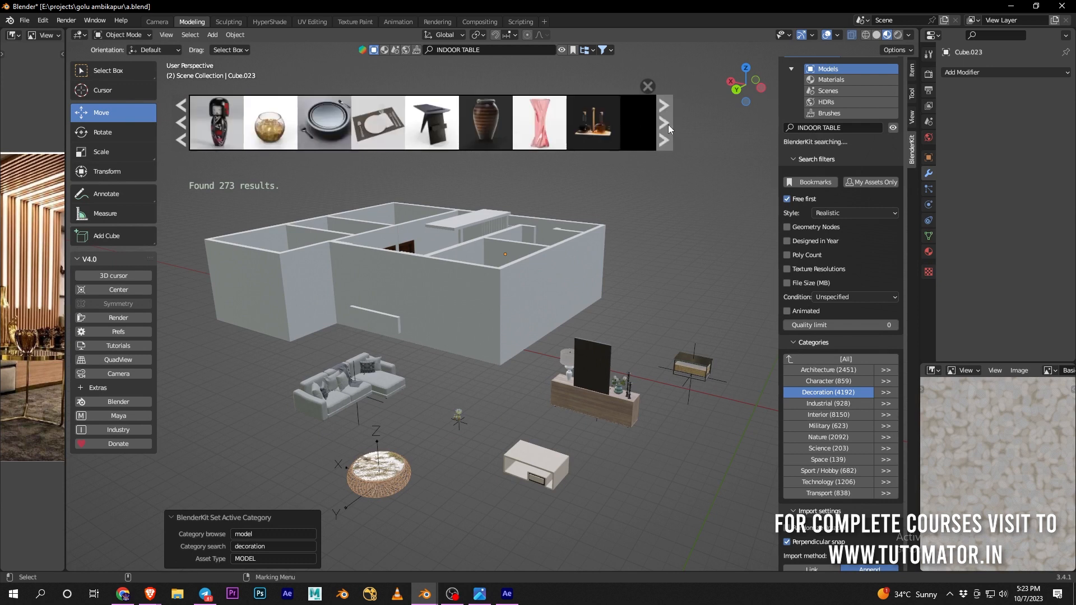
left_click(668, 124)
left_click(668, 124)
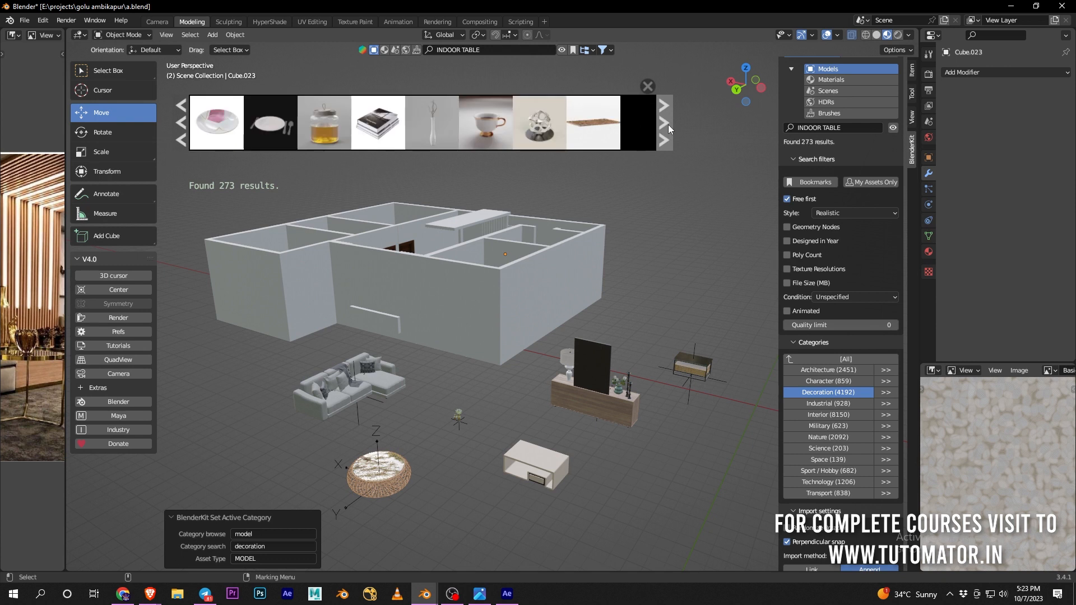
left_click(668, 125)
left_click(668, 125)
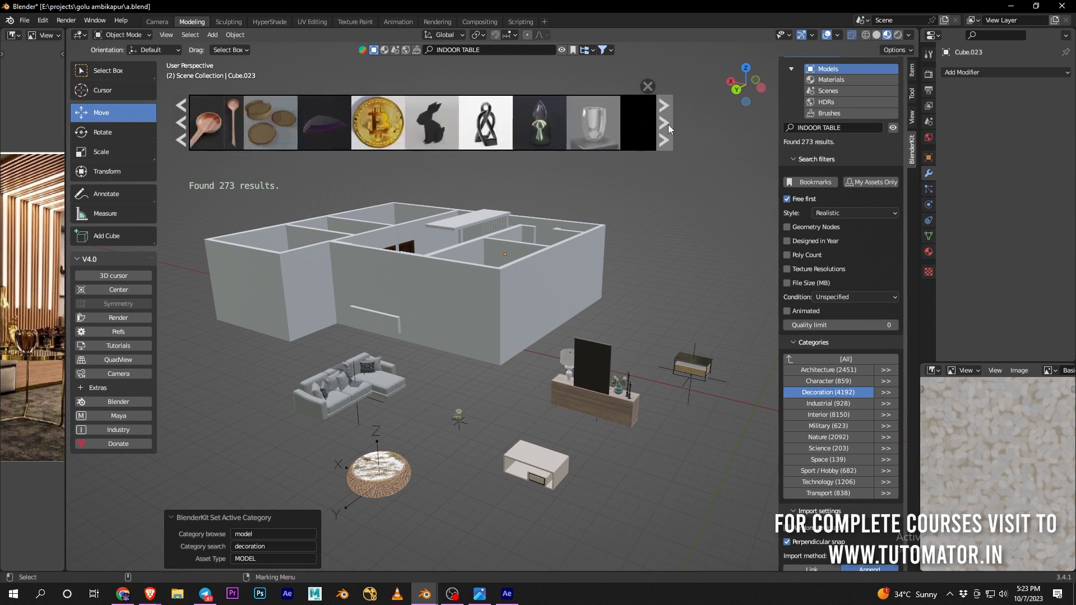
left_click(668, 125)
left_click(667, 124)
left_click(667, 124)
left_click(668, 124)
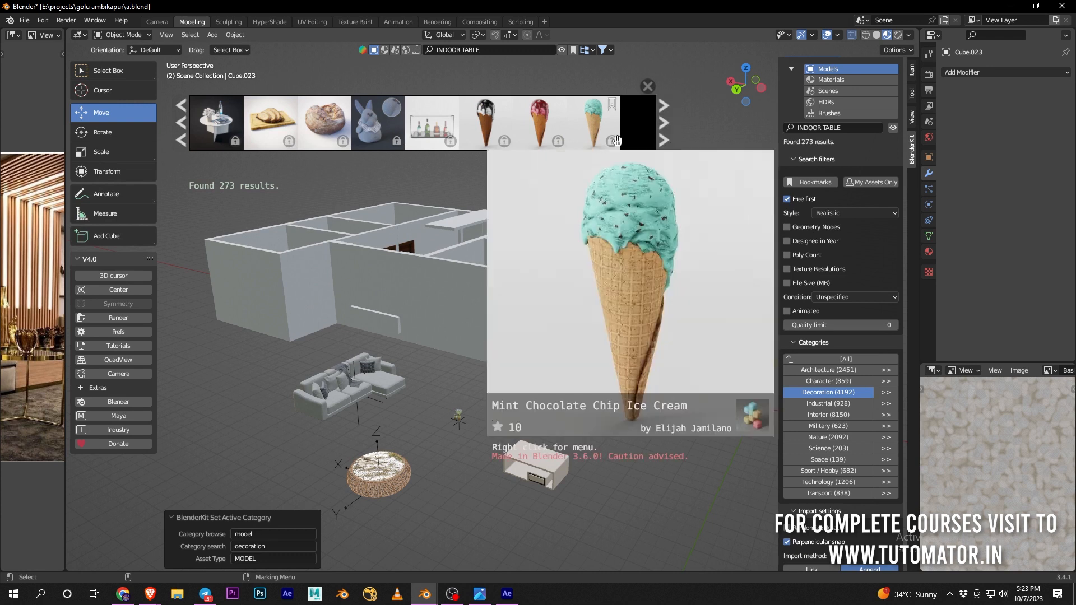
Examine the ice cream previews, check the unlock options of the Rabbit puppet and browse further Decoration results
mouse_move(552, 145)
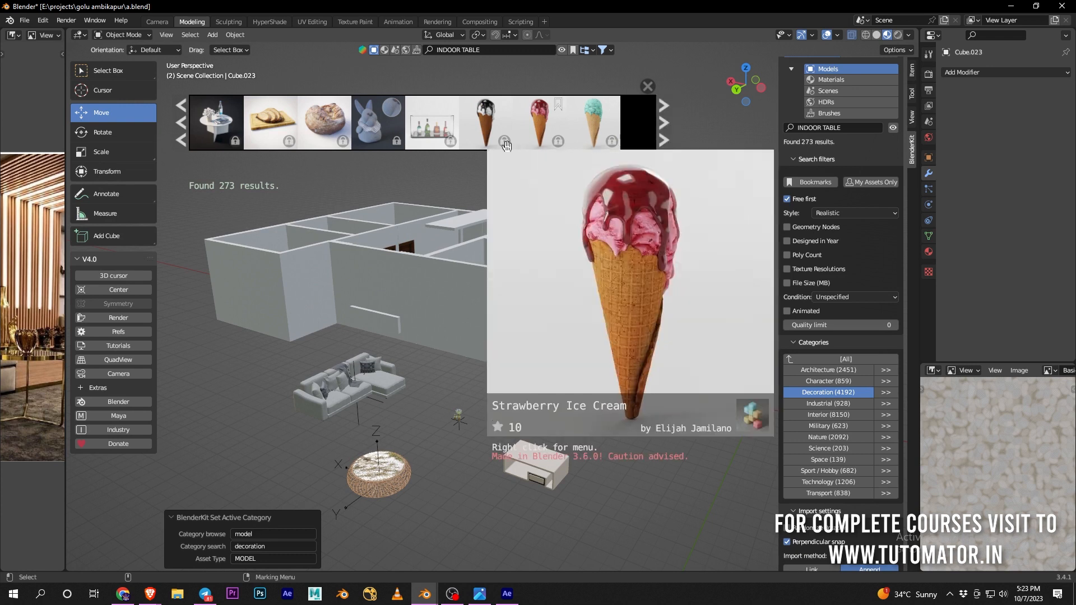
mouse_move(506, 144)
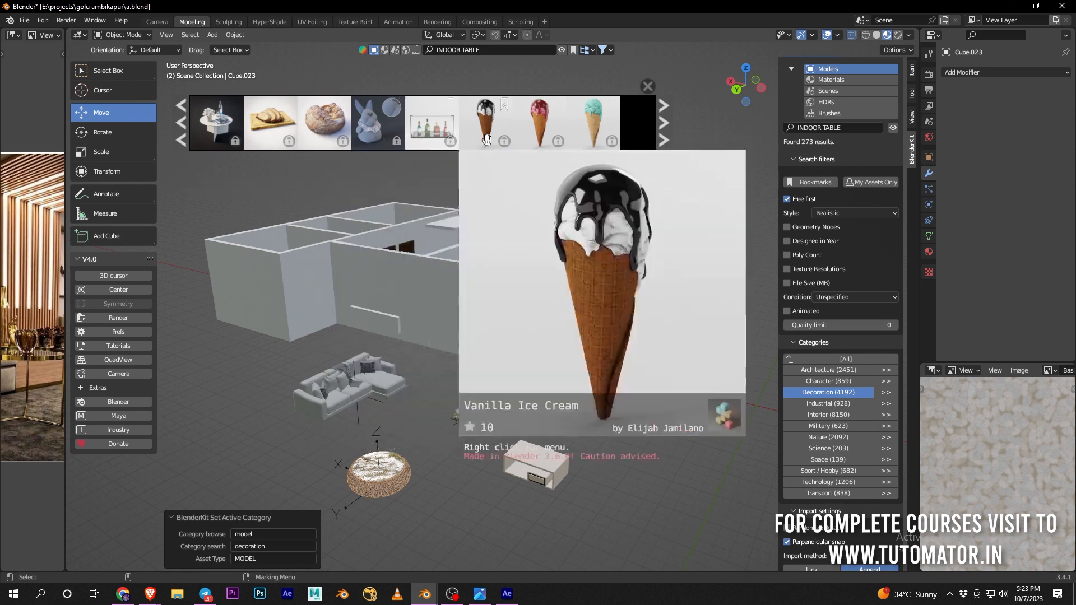
mouse_move(379, 134)
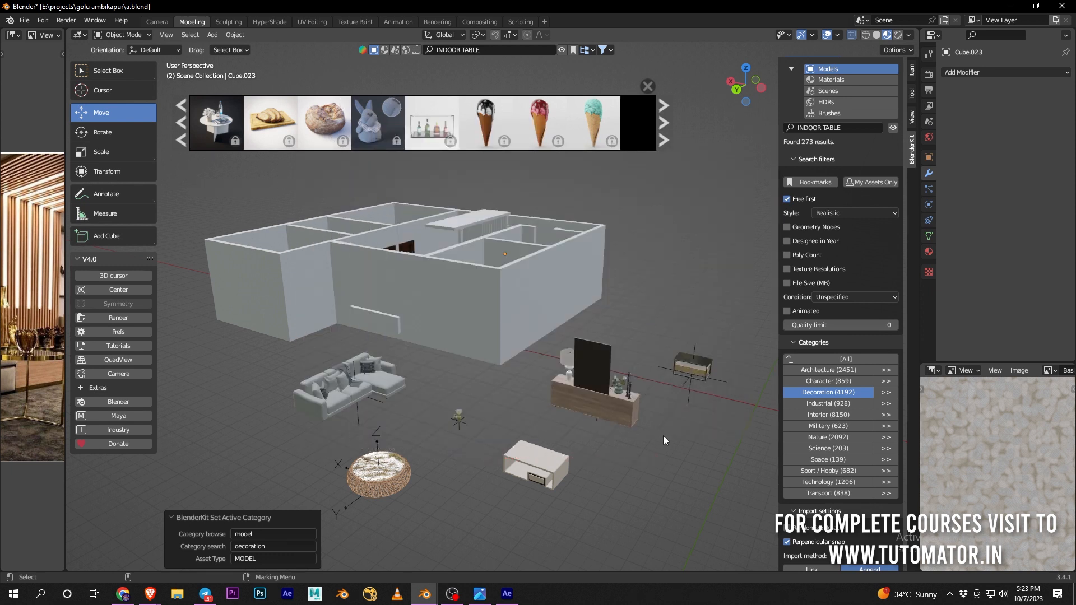
left_click(379, 123)
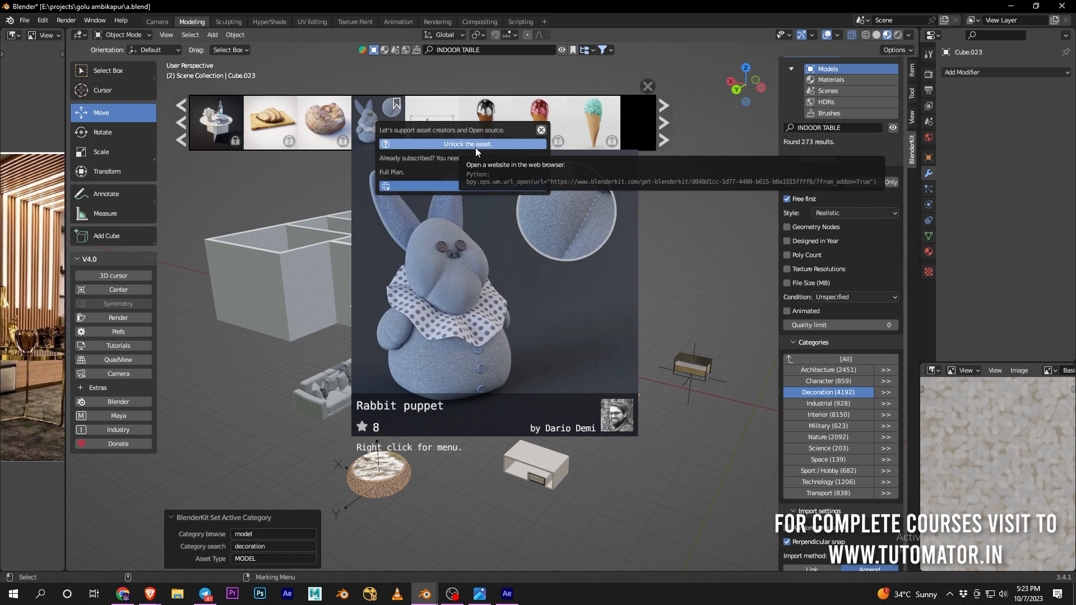
left_click(664, 135)
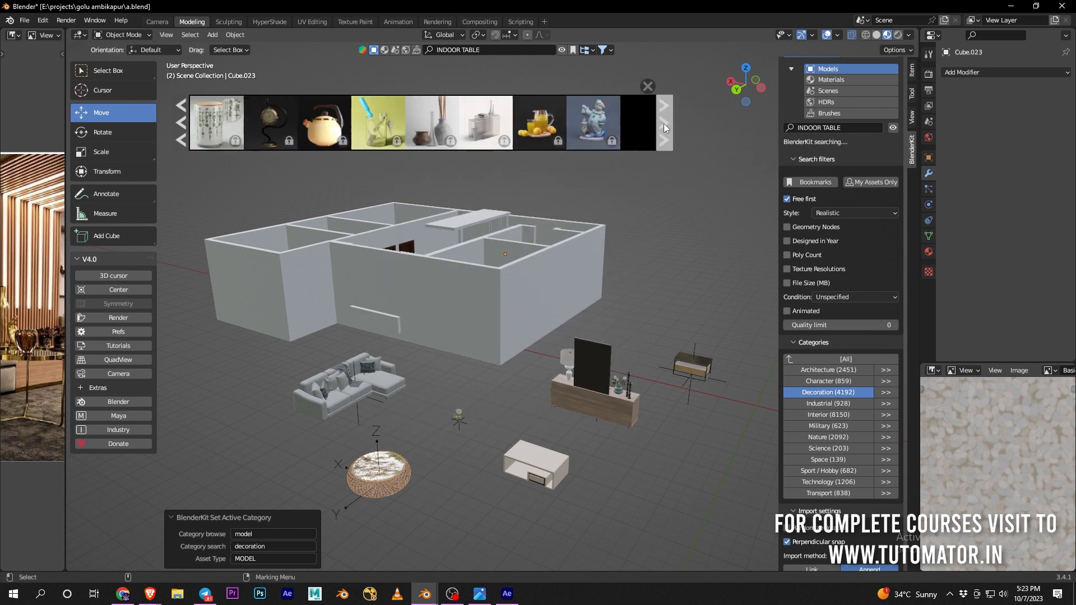
left_click(664, 124)
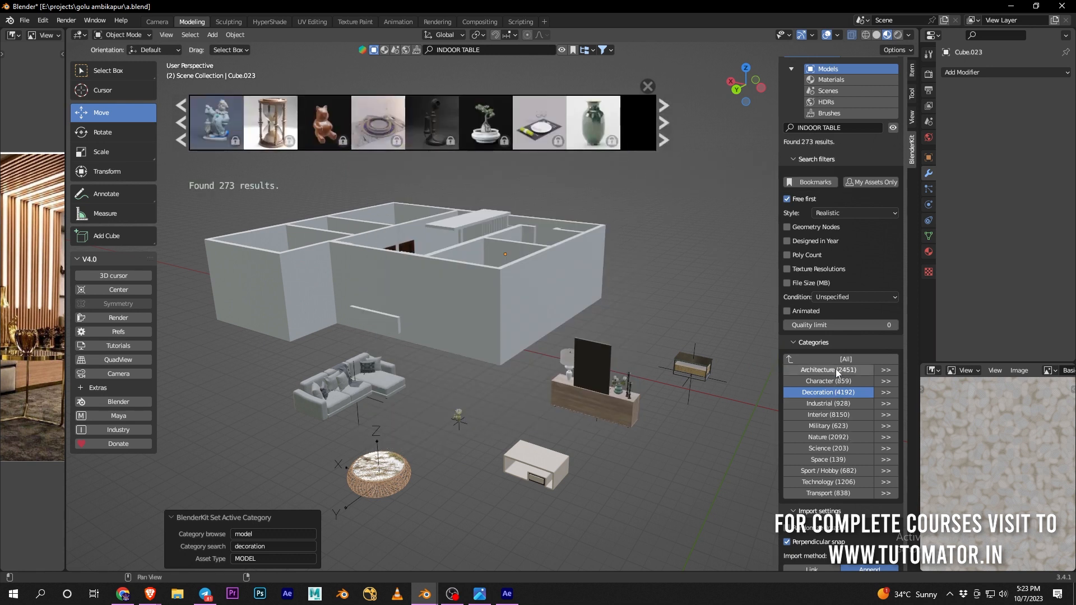
Switch the results to the Interior category, place the Wockel table on the ground beside the white drawer table, and close the results
left_click(832, 416)
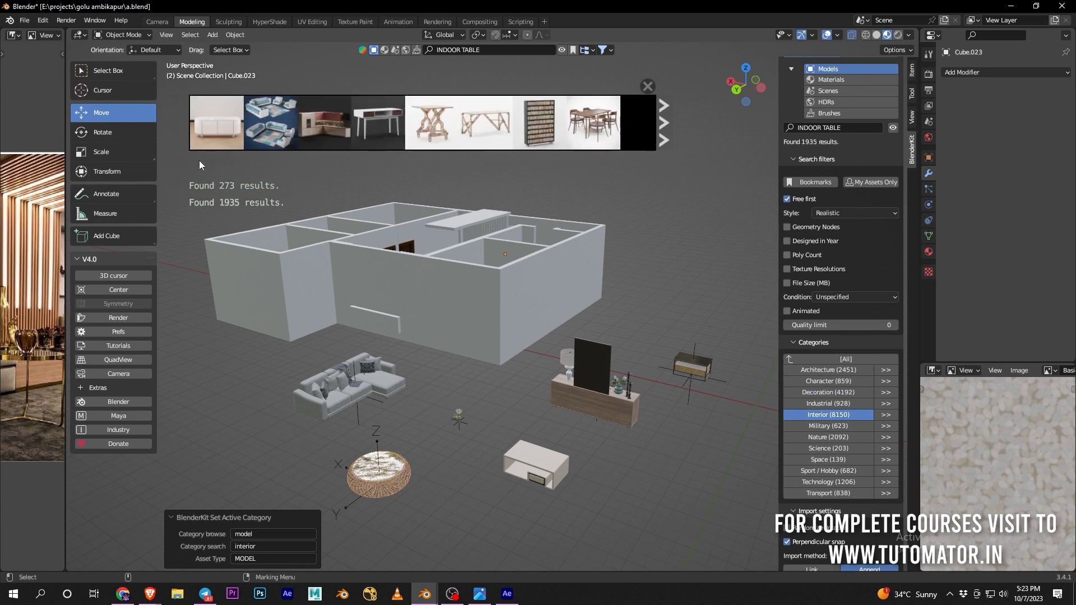
mouse_move(272, 109)
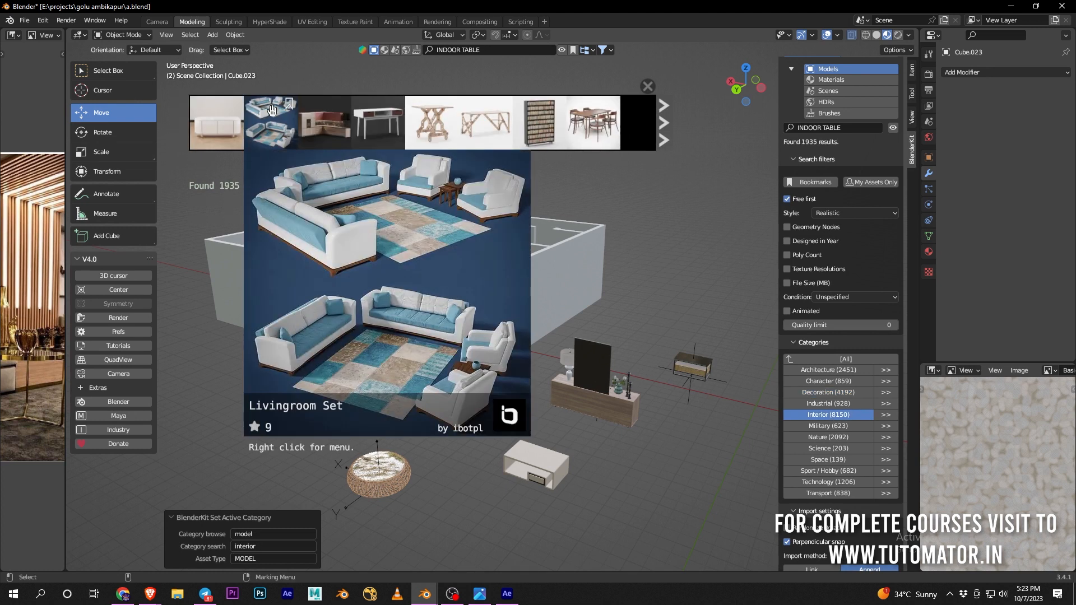
mouse_move(335, 109)
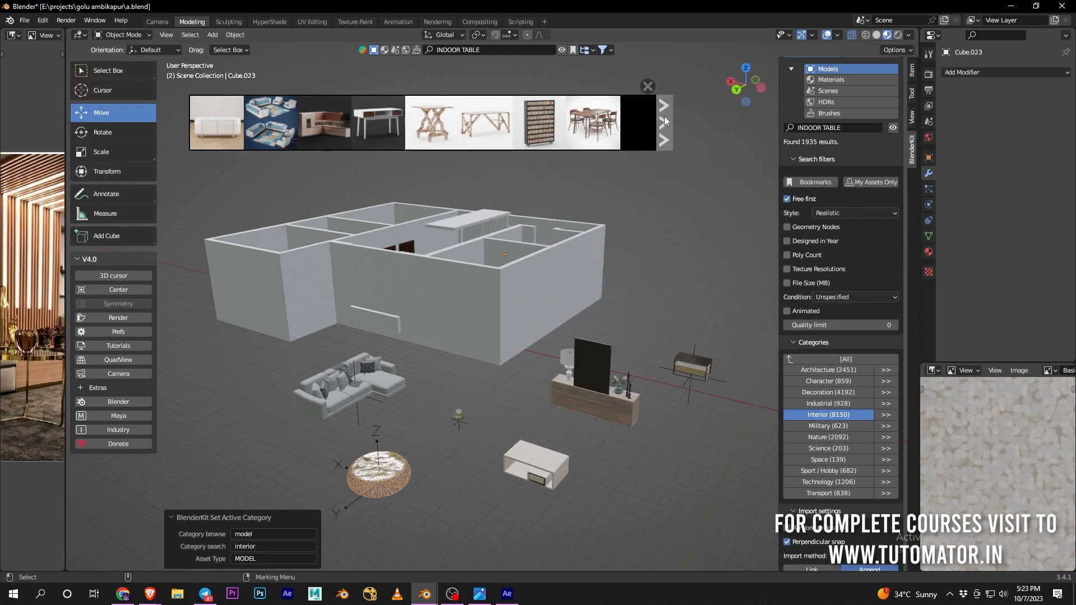
left_click(664, 120)
left_click(664, 120)
left_click(664, 120)
left_click(664, 120)
left_click(664, 120)
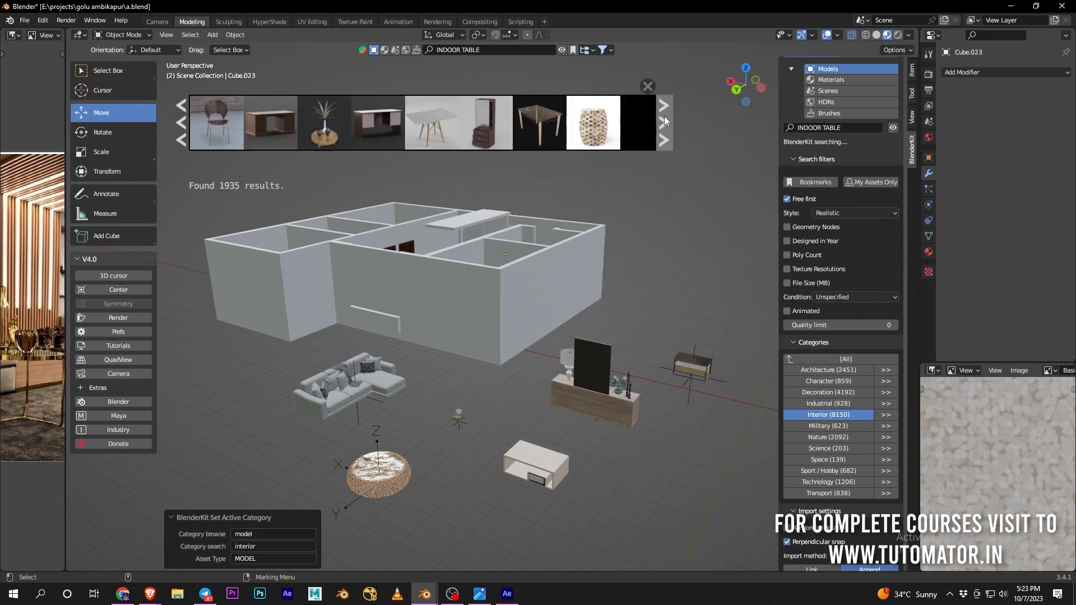
left_click(664, 120)
mouse_move(532, 128)
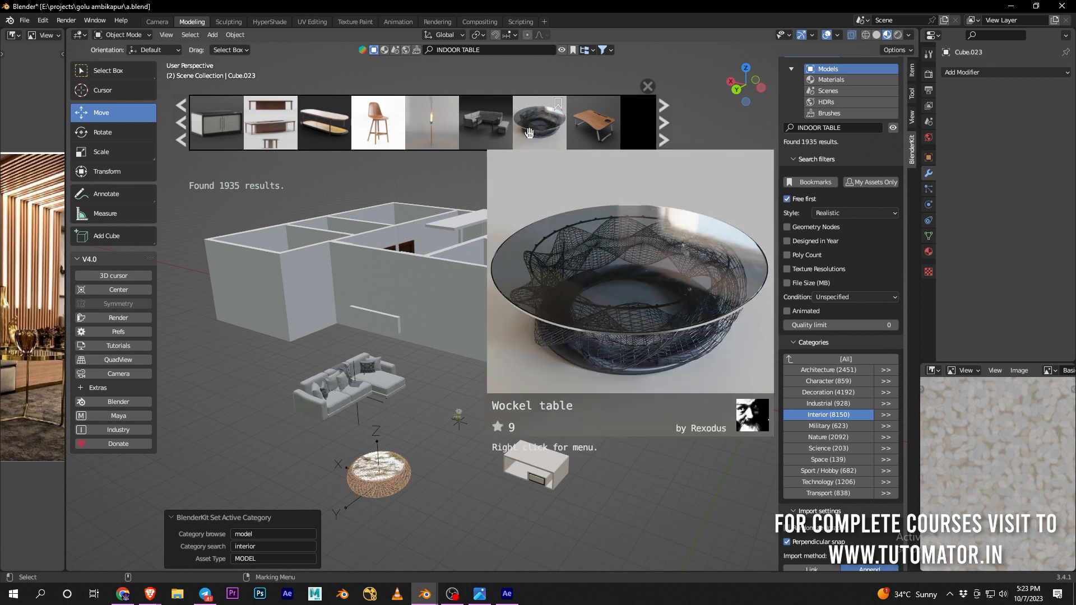
left_click_drag(533, 129, 654, 483)
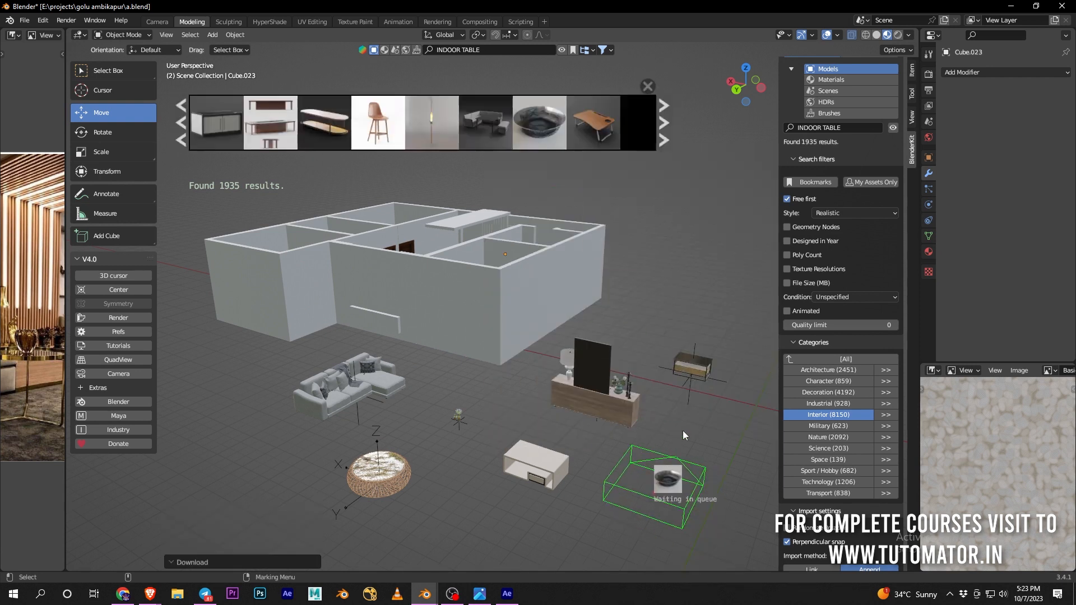
left_click(648, 87)
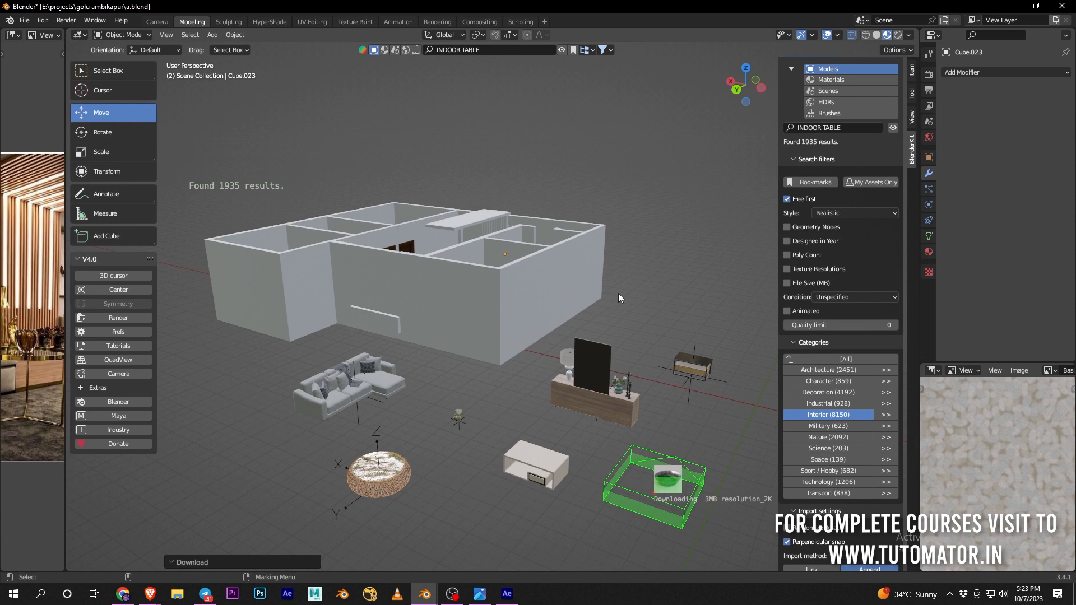
Delete one seat cushion object of the old sofa standing inside the living room
middle_click_drag(694, 261, 452, 279)
scroll(584, 275, "up", 5)
scroll(432, 282, "up", 4)
left_click(428, 282)
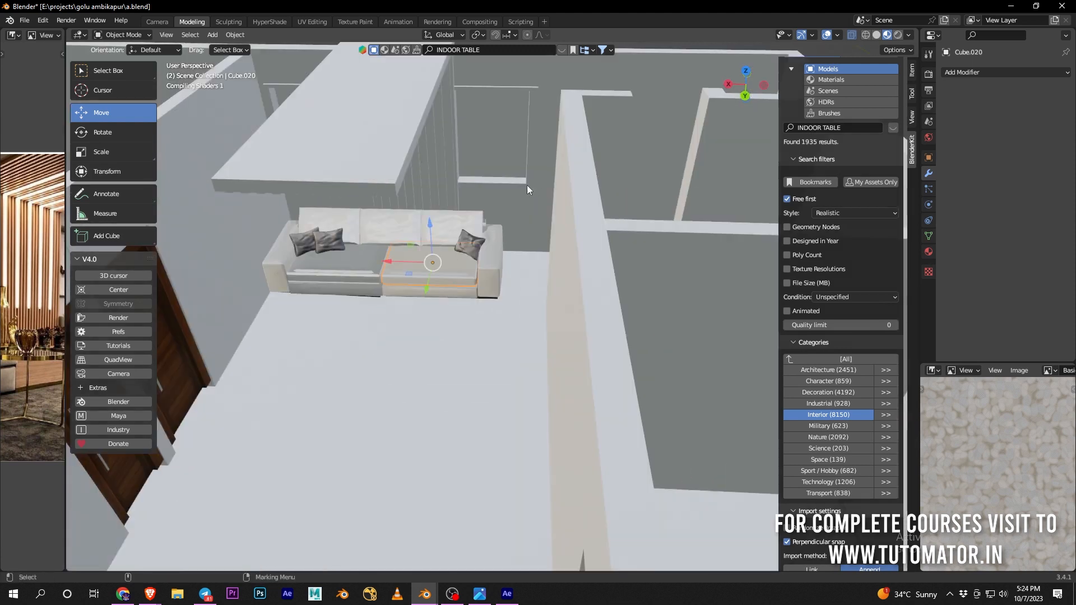
key("Delete")
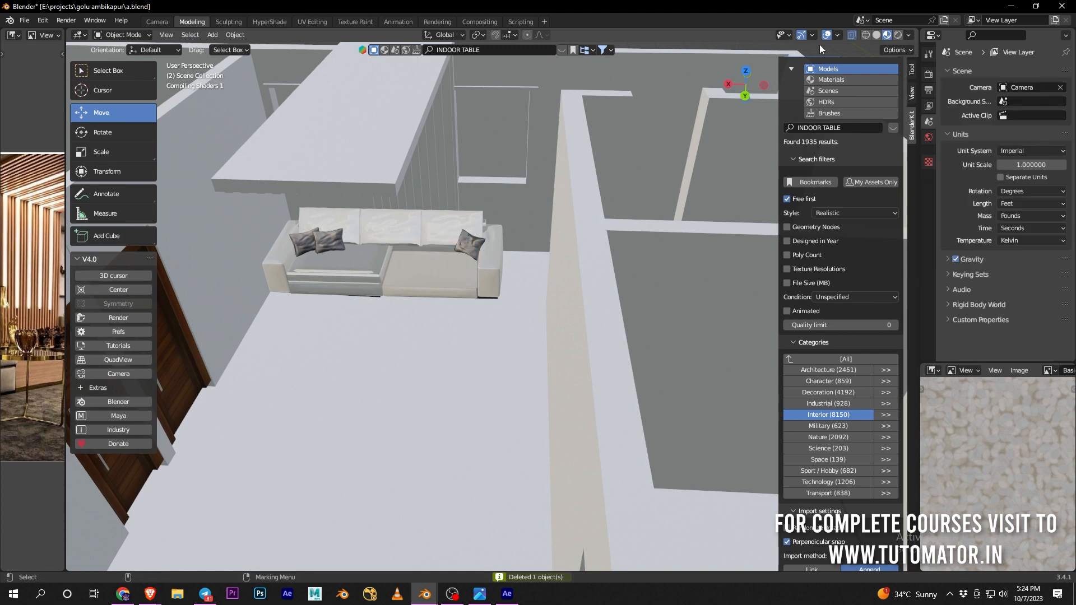
Display the model as wireframe, hide the sidebar and delete all remaining pieces of the old living room sofa
left_click(866, 35)
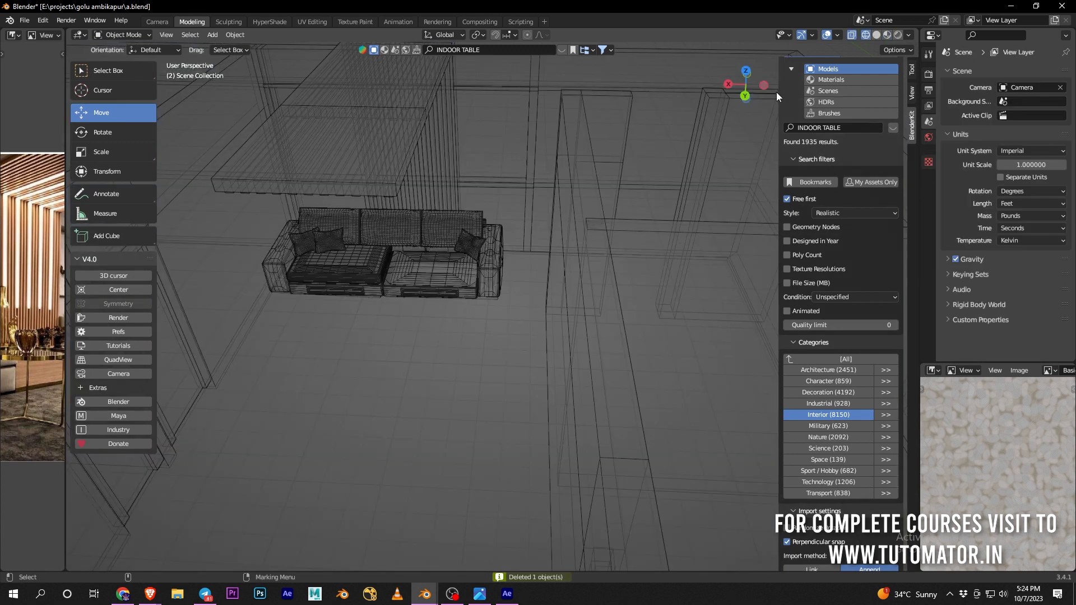
left_click(790, 69)
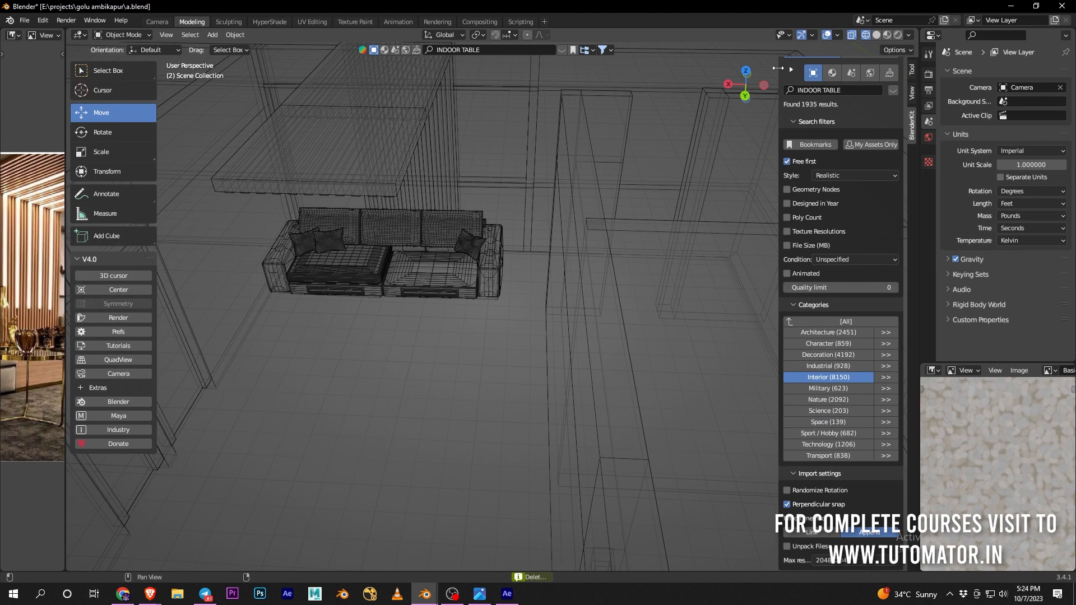
key("n")
left_click_drag(496, 319, 272, 219)
middle_click_drag(381, 310, 510, 223)
left_click_drag(510, 223, 513, 208, "alt")
left_click_drag(522, 123, 291, 215, "ctrl")
left_click_drag(420, 219, 449, 246, "alt")
left_click_drag(626, 257, 554, 364, "ctrl")
mouse_move(541, 389)
left_mouse_down("alt")
mouse_move(591, 368)
mouse_move(547, 388)
left_mouse_up("alt")
key("Delete")
Try raising the Wicker table about 1.6 feet and lifting the decorative vase, and undo both moves
scroll(546, 383, "down", 4)
scroll(546, 384, "down", 5)
middle_click_drag(596, 394, 493, 291, "alt")
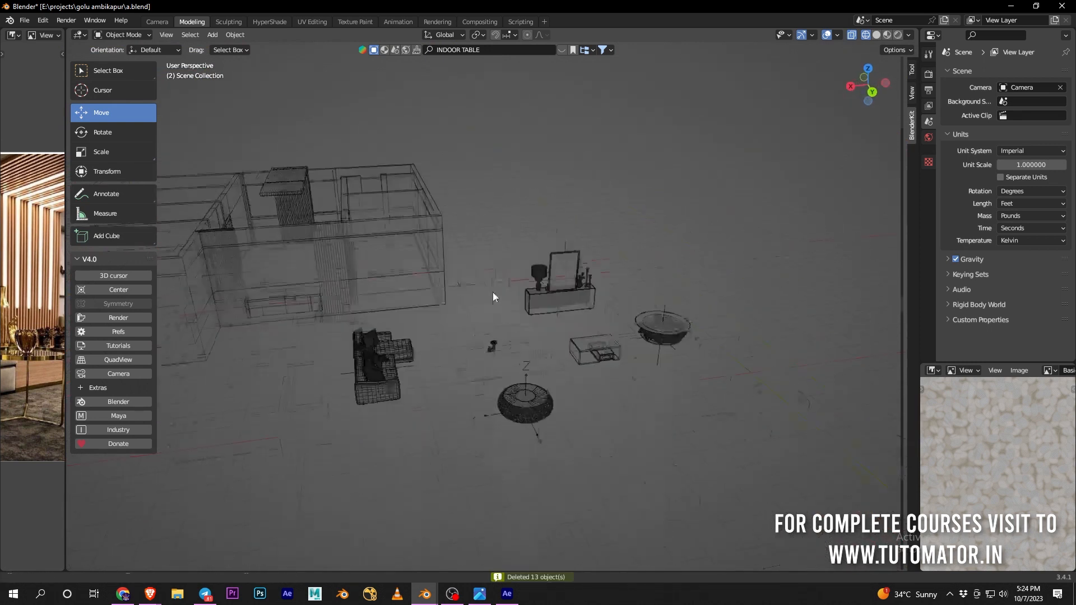
scroll(520, 339, "up", 3)
left_click_drag(589, 385, 592, 383, "alt")
left_click(560, 390)
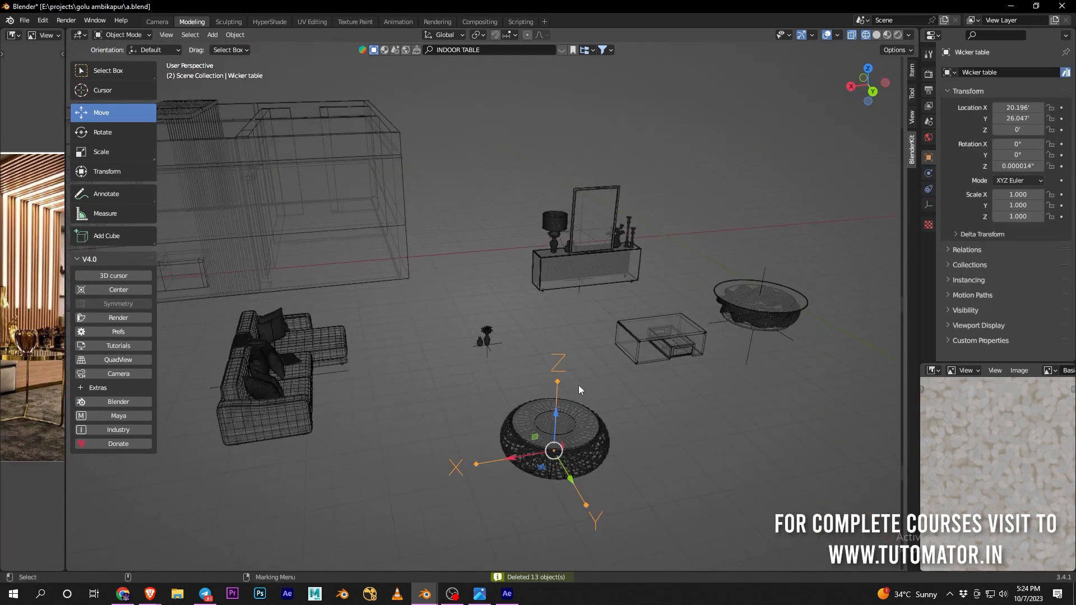
mouse_move(556, 414)
left_mouse_down()
mouse_move(564, 331)
mouse_move(571, 416)
left_mouse_up()
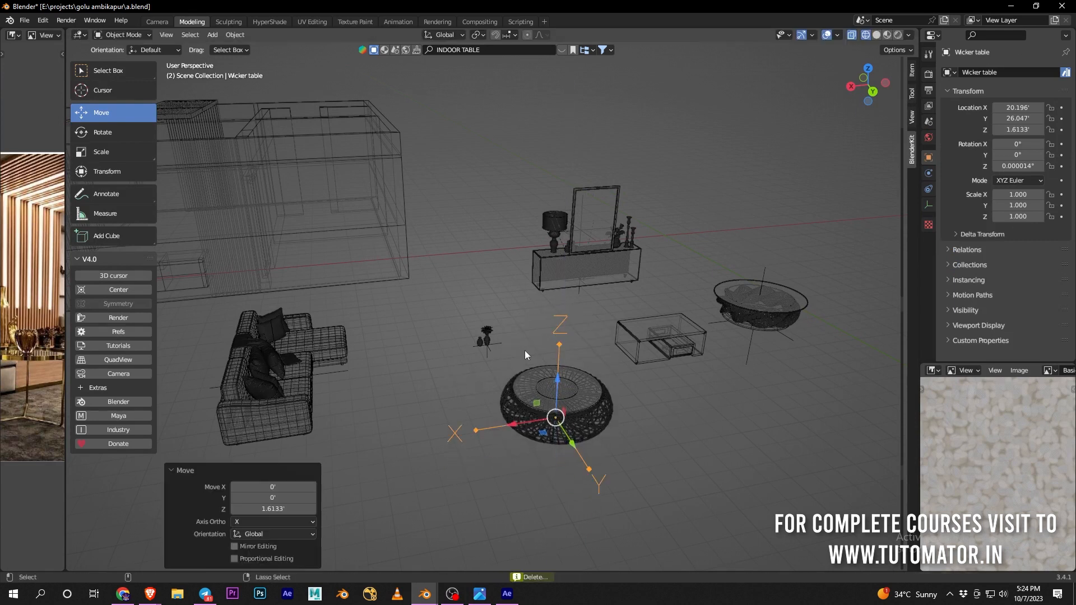
left_click(485, 337)
left_click_drag(489, 311, 488, 280)
key("ctrl+z")
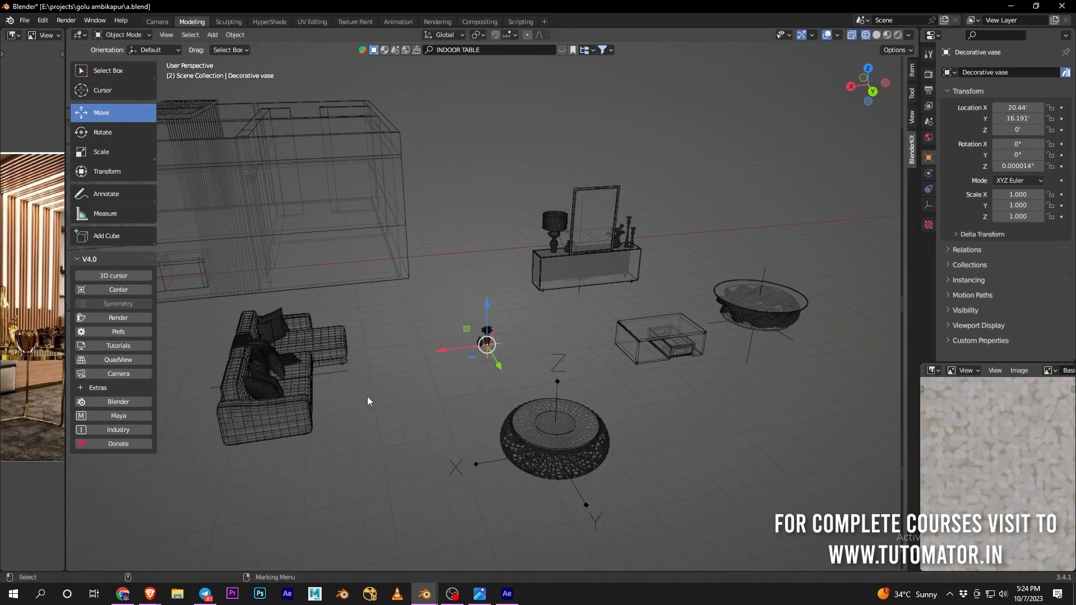
Move the White Sofa into the house's living room, about 7.1 feet in X and -36.4 feet in Y
left_click(308, 367)
middle_click_drag(468, 342, 652, 355, "shift")
scroll(652, 355, "down", 2)
middle_click_drag(577, 447, 572, 395)
left_click_drag(530, 466, 405, 159)
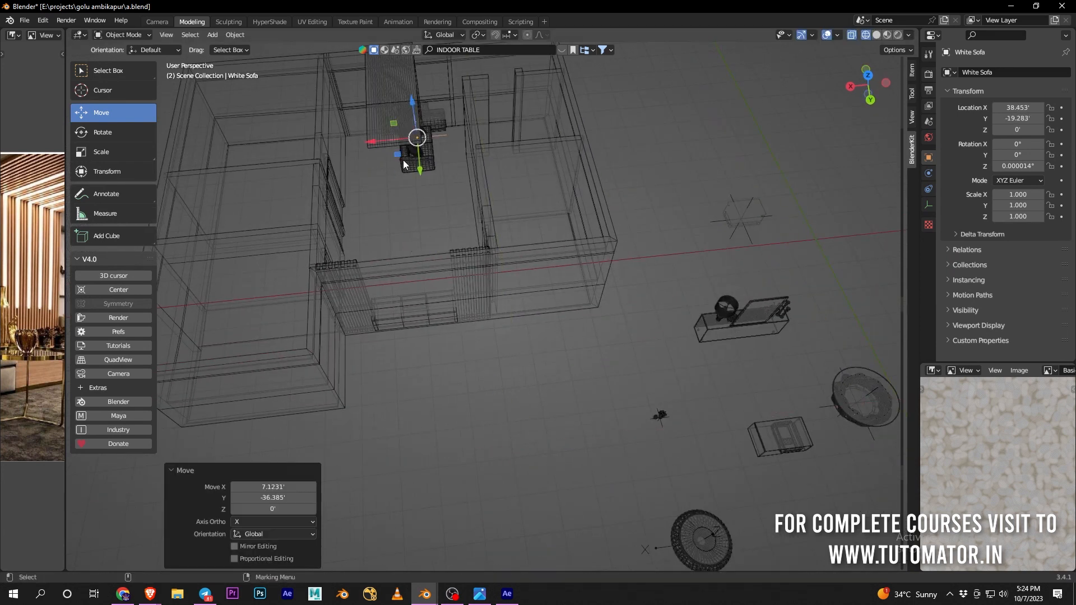
Rotate the White Sofa about the vertical axis and set its Z rotation to exactly -90°
key("grave")
left_click(402, 97)
middle_click_drag(587, 390, 556, 258, "shift")
scroll(568, 265, "up", 3)
key("e")
left_click_drag(531, 283, 538, 351)
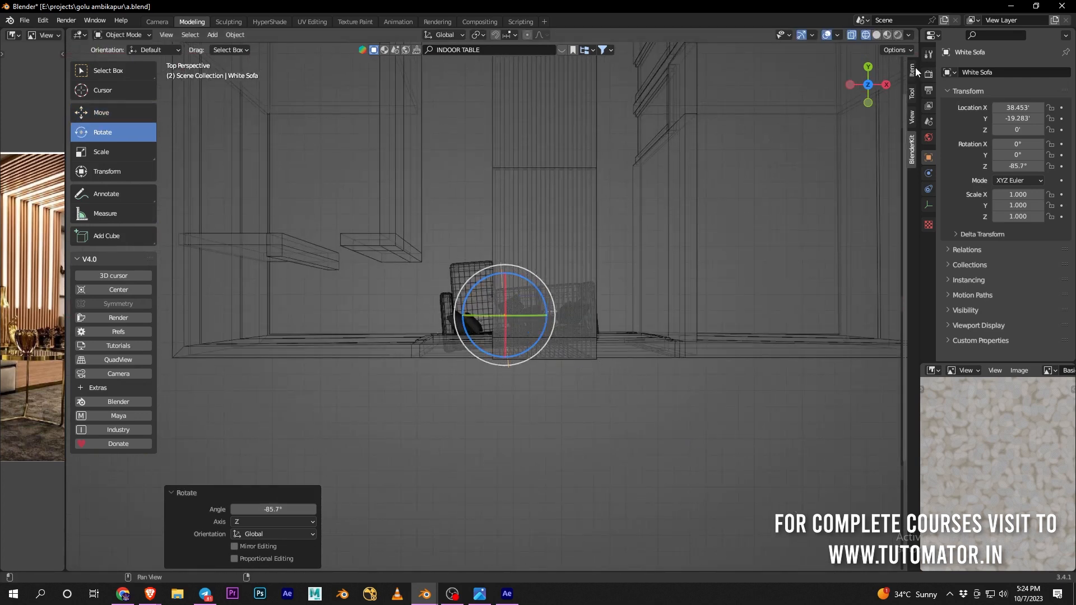
left_click_drag(900, 67, 781, 67)
double_click(845, 161)
key("BackSpace")
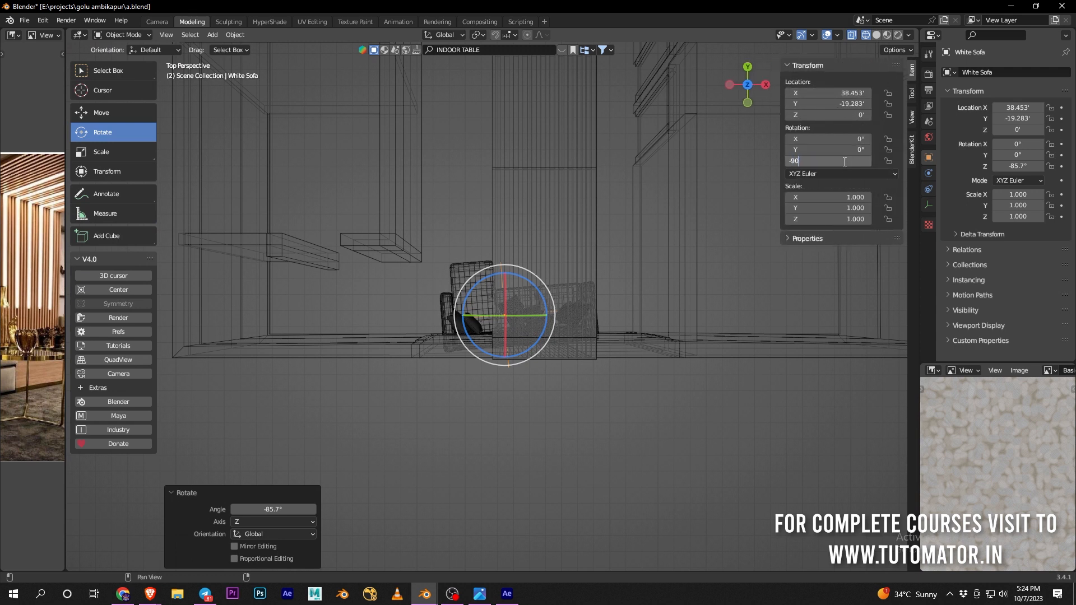
type("-90")
key("Return")
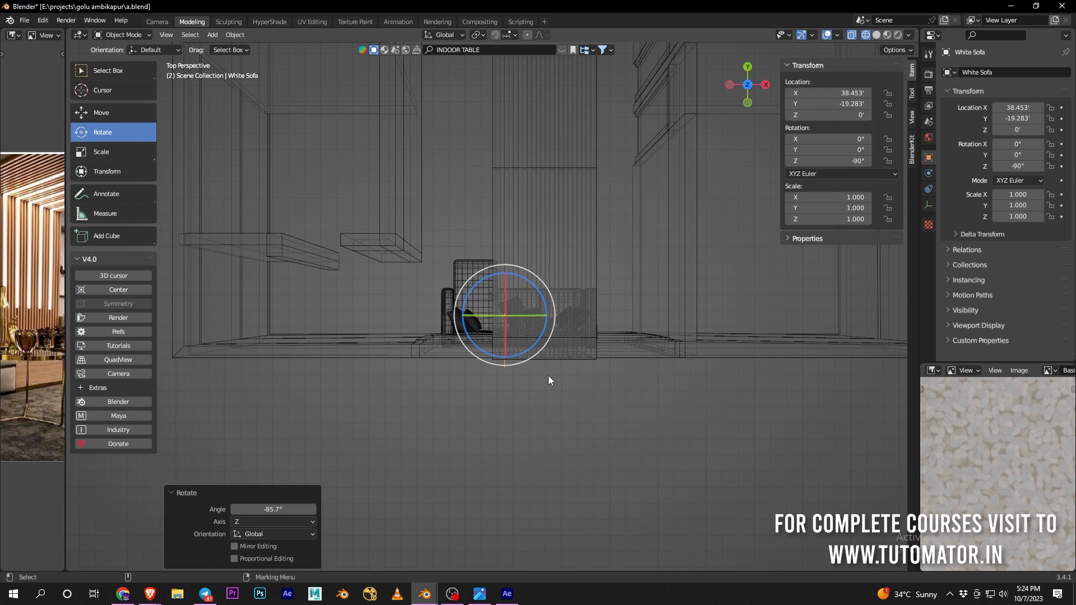
Switch the top view to orthographic and move the White Sofa about 0.9 feet in Y, nudging it slightly along positive X
scroll(550, 375, "up", 3)
key("space")
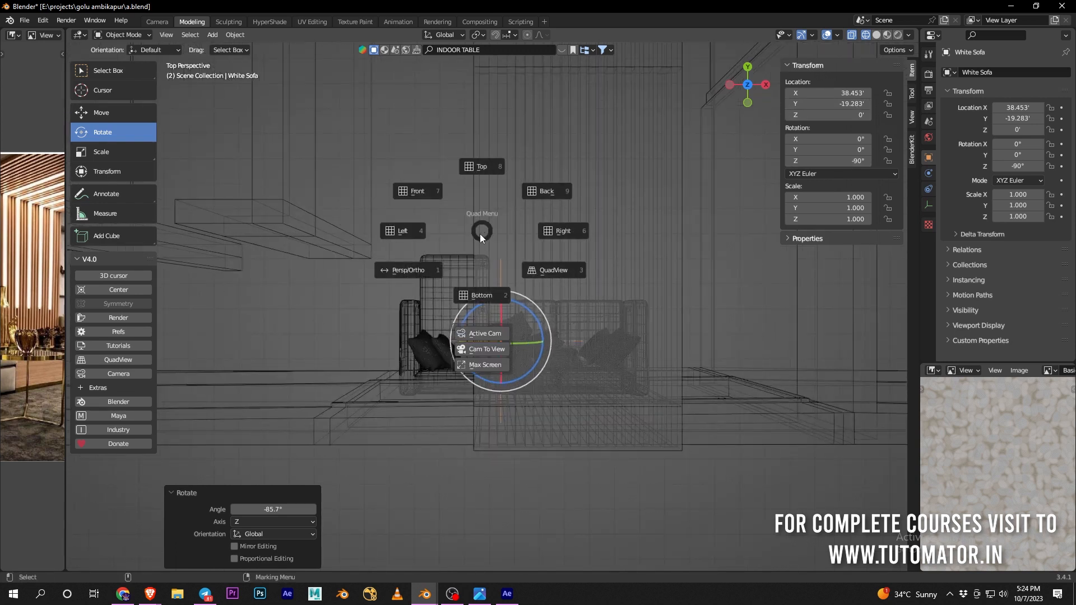
left_click(416, 273)
scroll(521, 303, "up", 1)
key("w")
left_click_drag(500, 294, 501, 273)
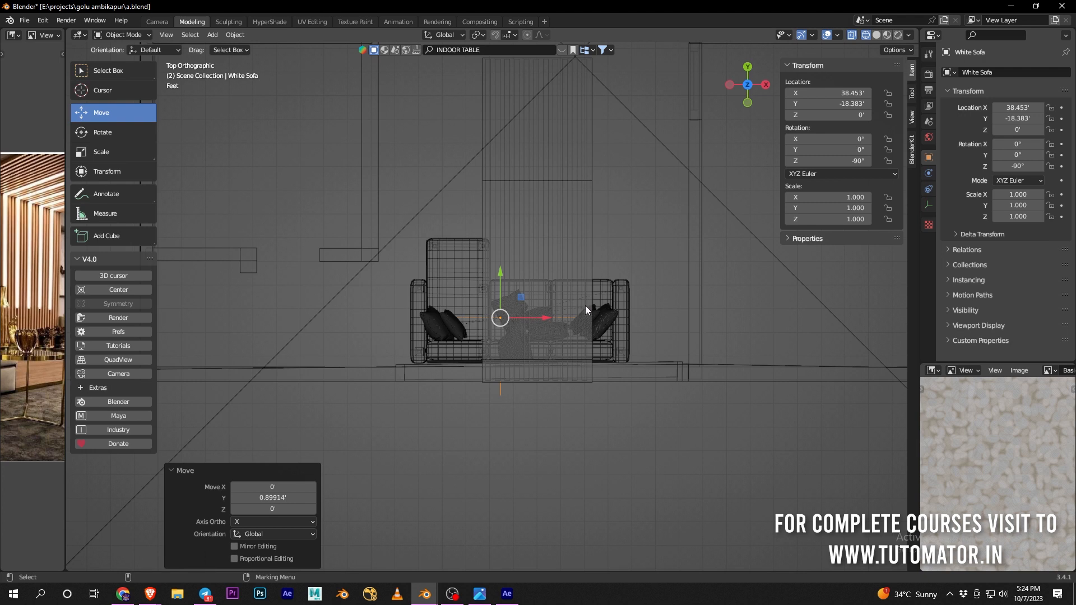
left_click_drag(535, 318, 552, 319)
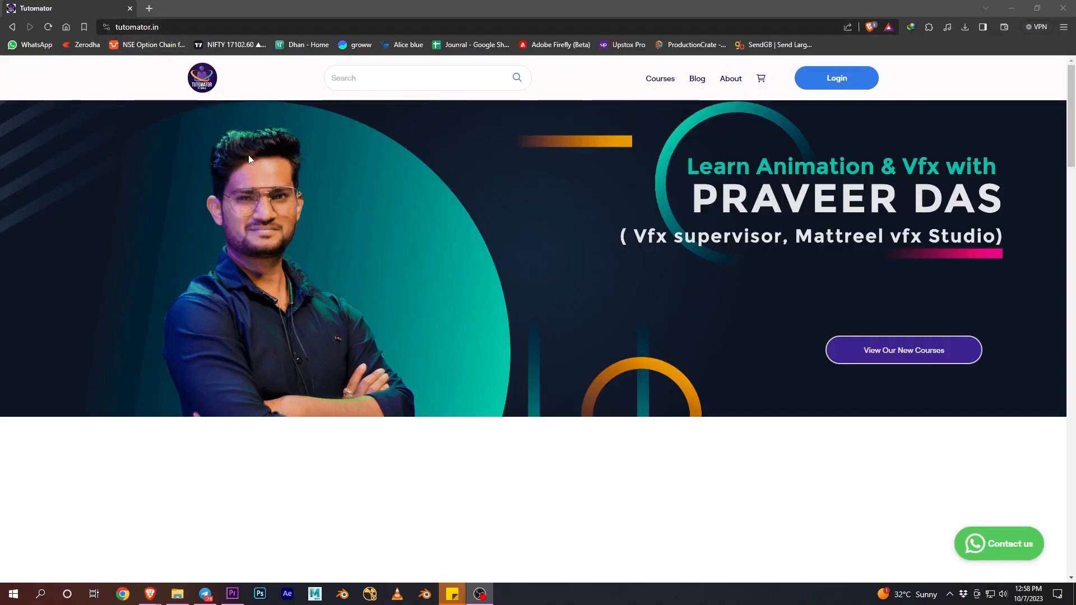
Switch to the browser and look through the Premiere Pro, Photoshop and After Effects VFX course pages on tutomator.in
left_click(661, 82)
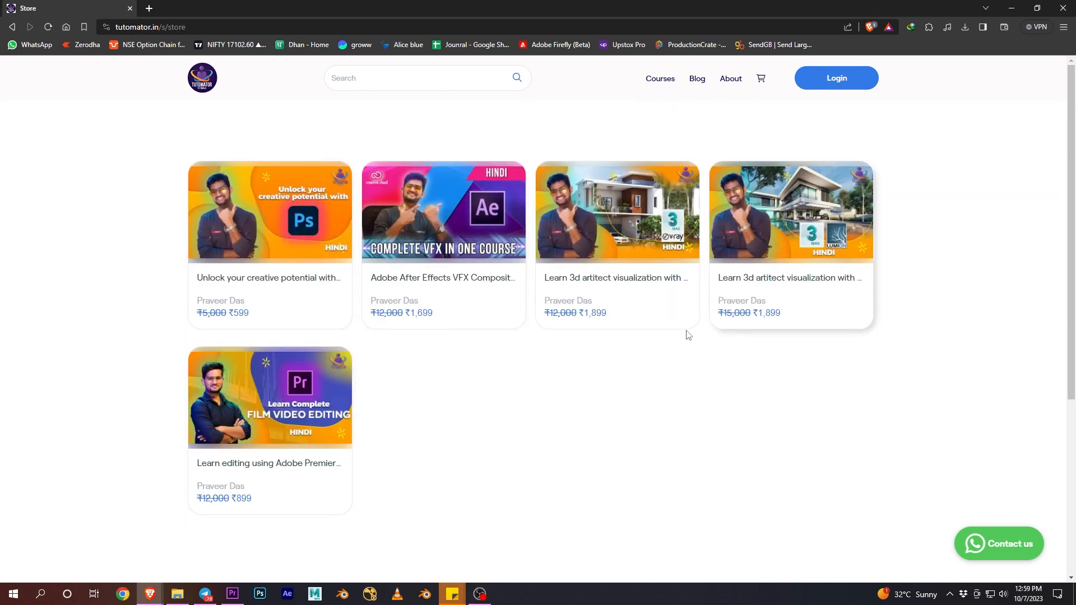
left_click(299, 384)
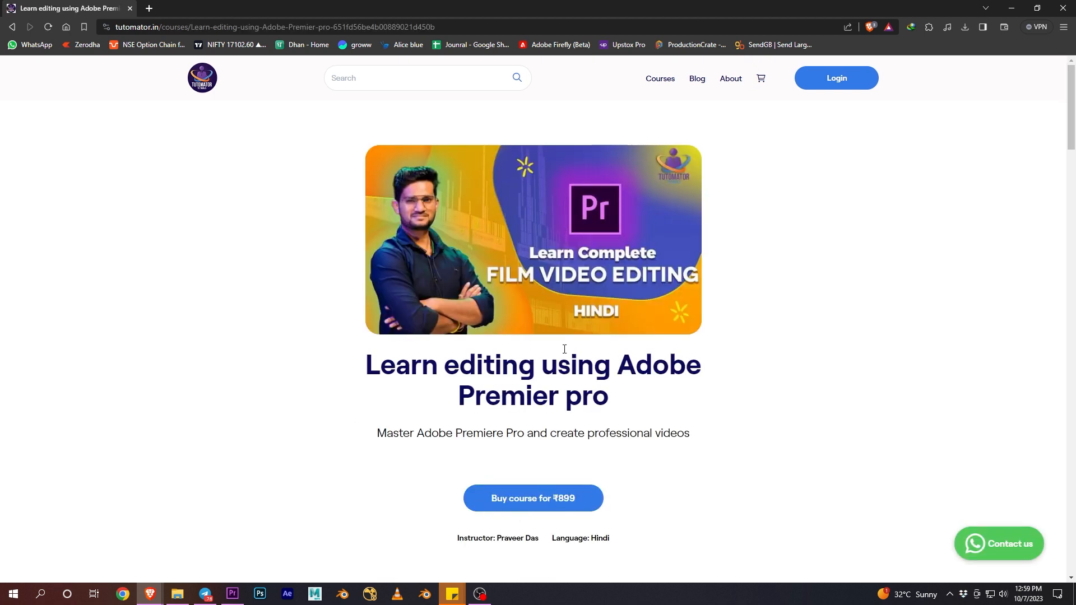
left_click(660, 79)
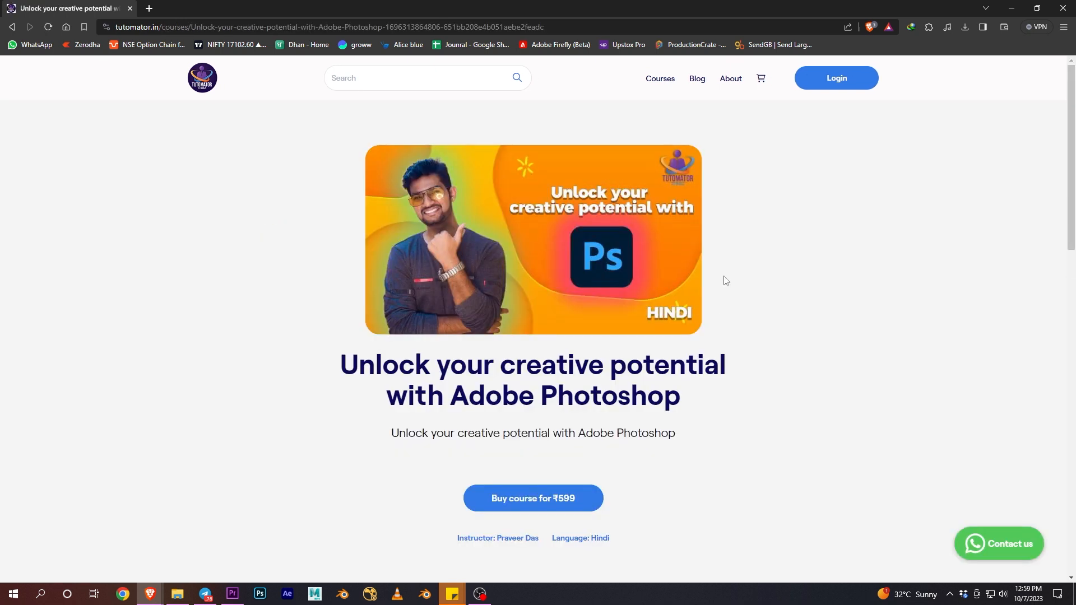
left_click(662, 79)
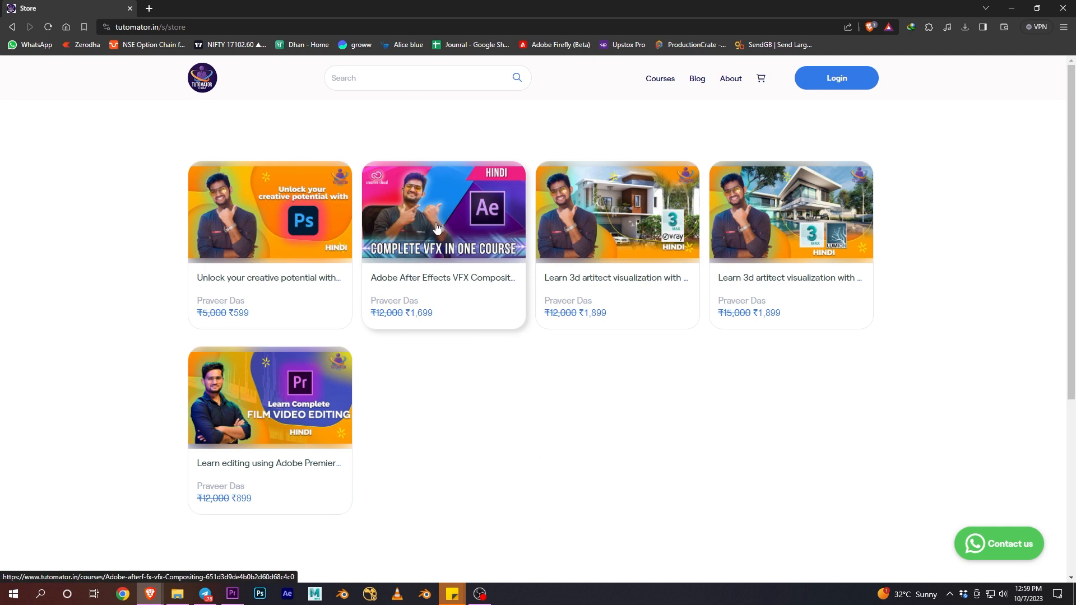
left_click(620, 250)
left_click(485, 224)
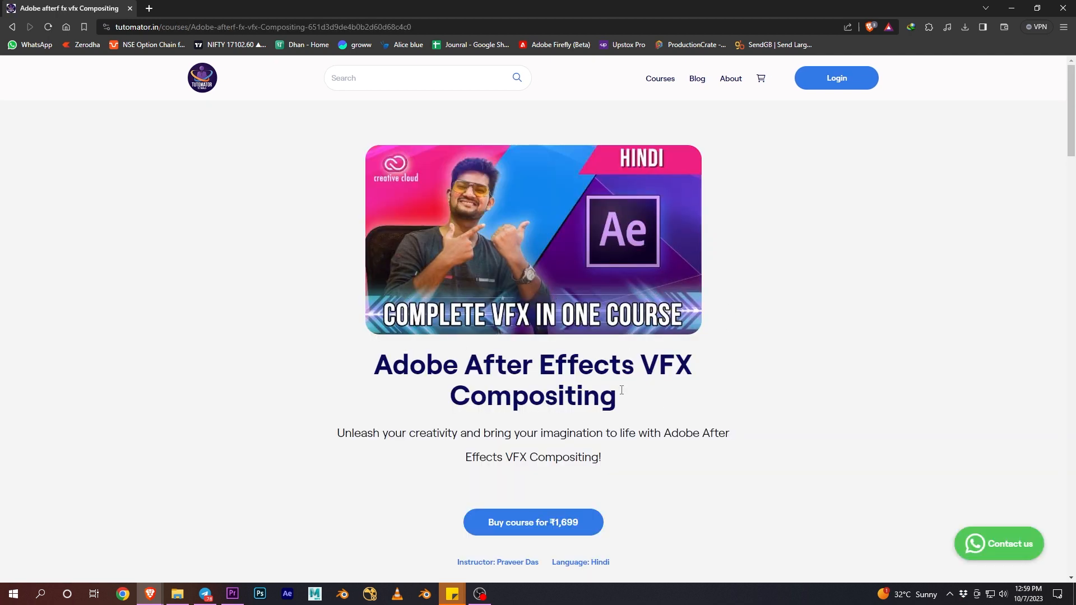
scroll(583, 398, "down", 3)
scroll(639, 343, "up", 3)
left_click(661, 78)
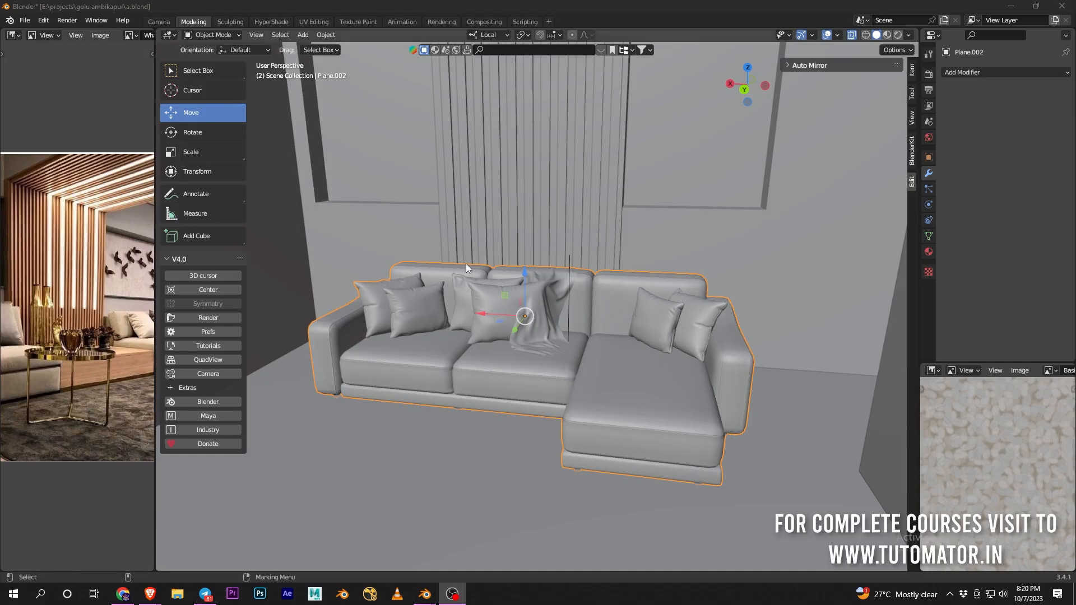
Try joining the selected sofa mesh and shifting it slightly, and undo the move
left_click(697, 296)
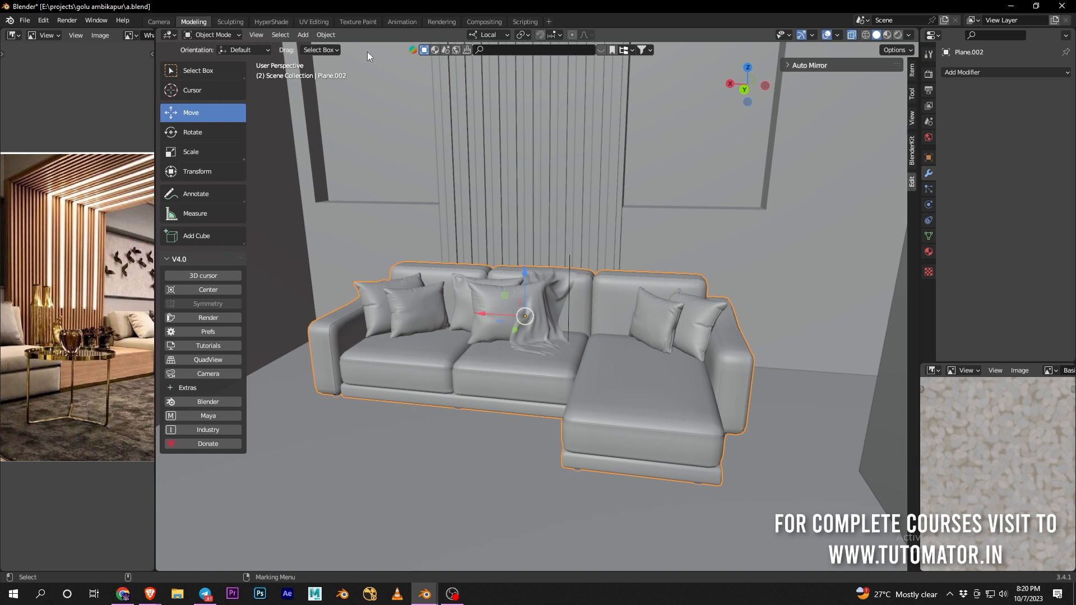
left_click(324, 35)
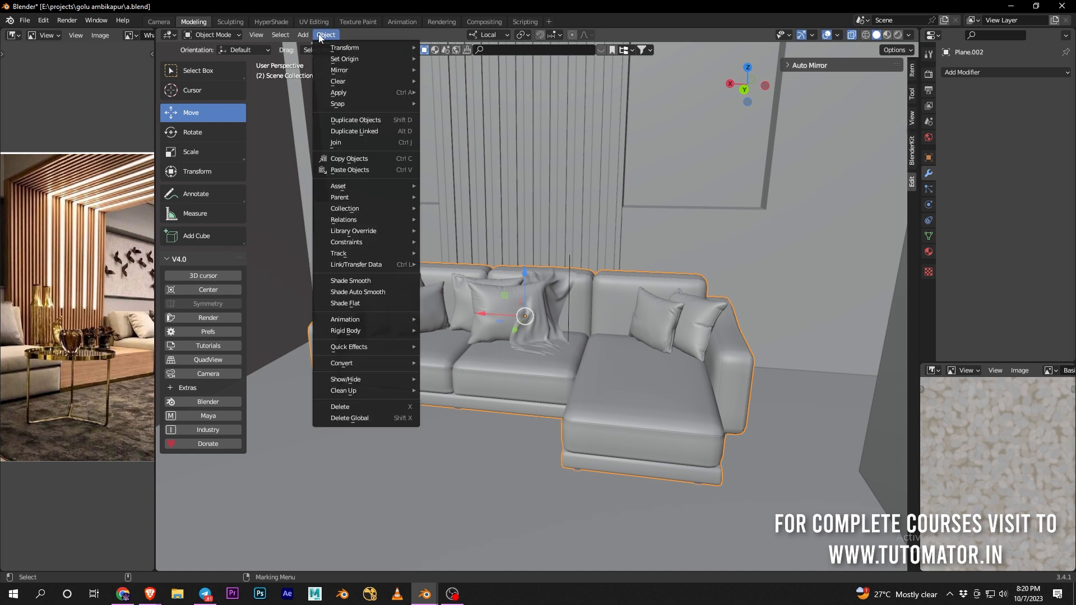
left_click(349, 141)
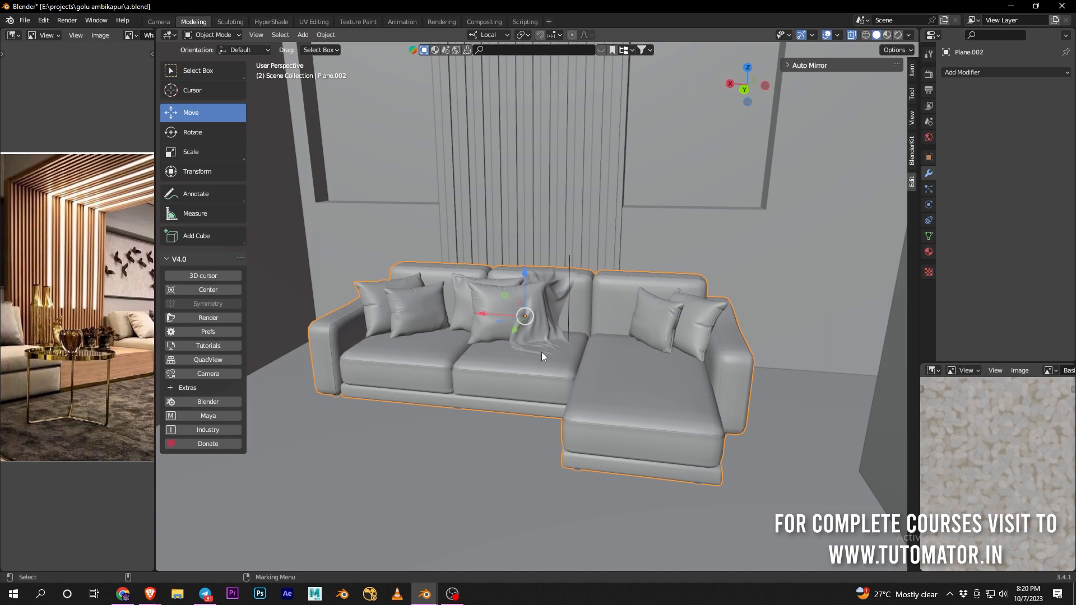
left_click(618, 240)
left_click(575, 366)
mouse_move(483, 315)
left_mouse_down()
mouse_move(438, 321)
mouse_move(482, 324)
left_mouse_up()
key("ctrl+z")
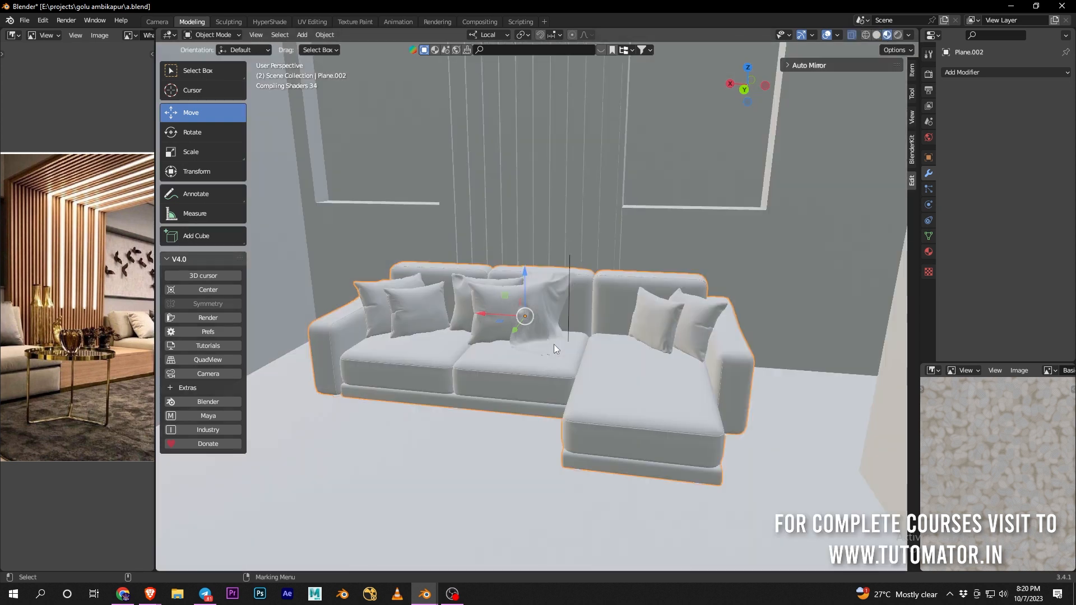
Inspect the sofa's fabric, cushions and throw in material preview, and return to solid shading
scroll(597, 367, "up", 4)
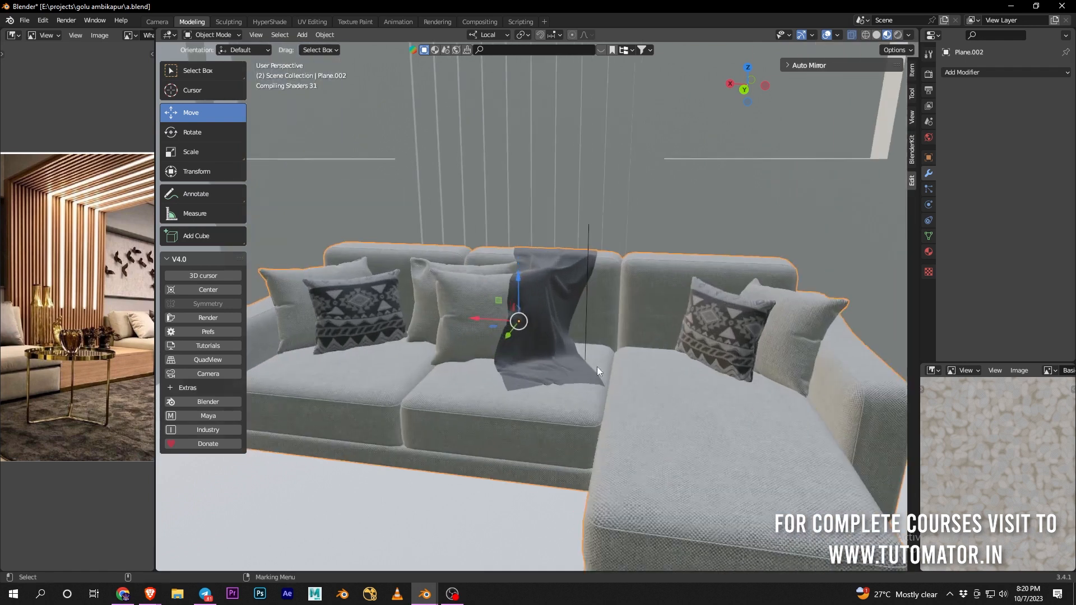
middle_click_drag(660, 273, 587, 305)
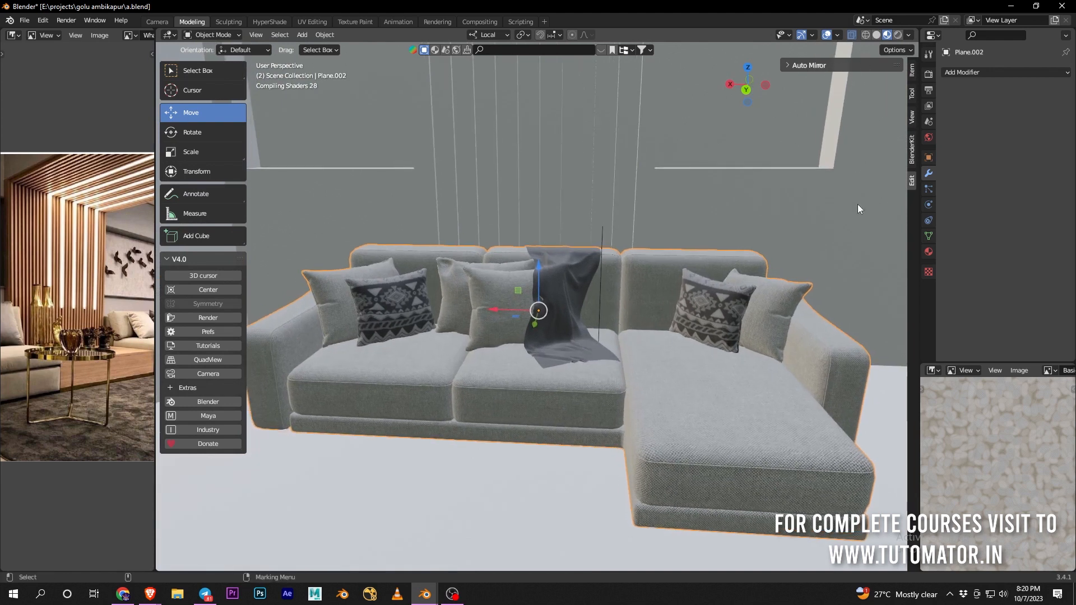
left_click(876, 35)
Try a Mirror modifier on the sofa mesh across its X axis
left_click(967, 73)
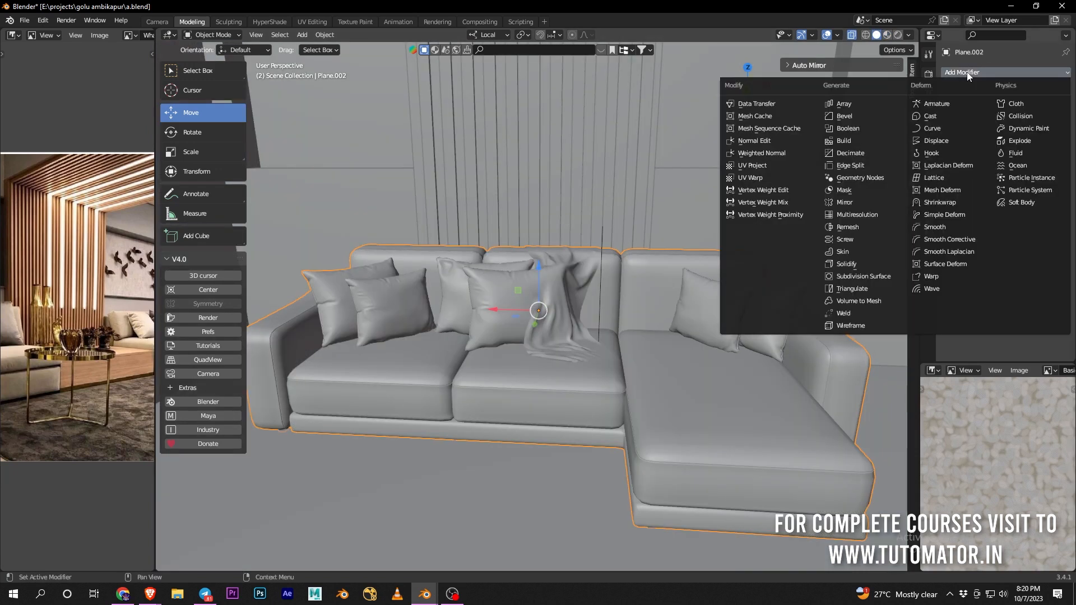
left_click(862, 202)
scroll(549, 351, "down", 4)
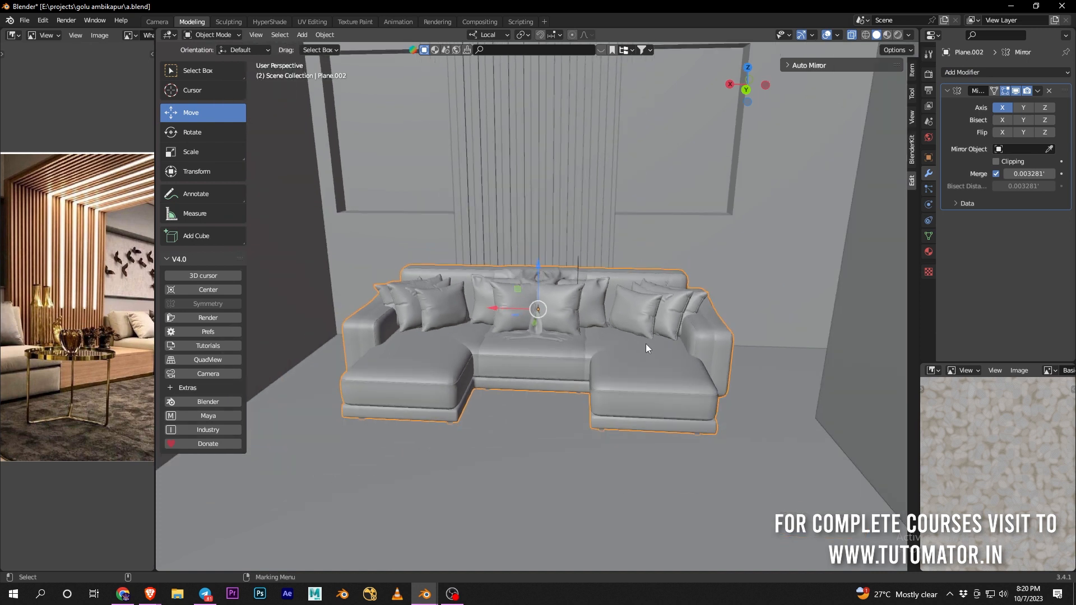
middle_click_drag(598, 324, 644, 331)
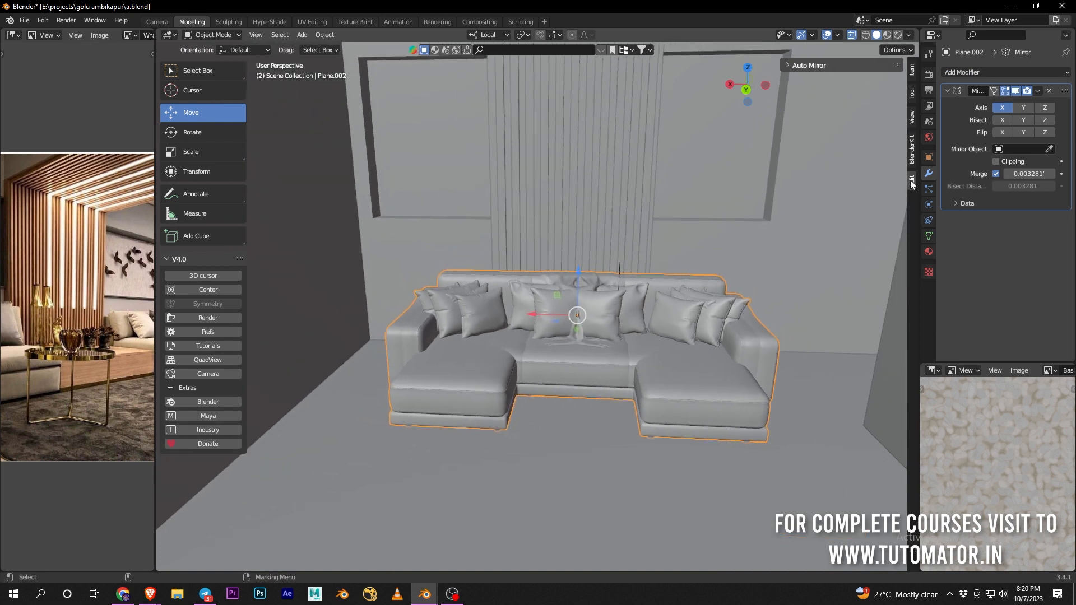
Test the X, Y and Z axes of the sofa's Mirror modifier, and remove the modifier
left_click(1025, 107)
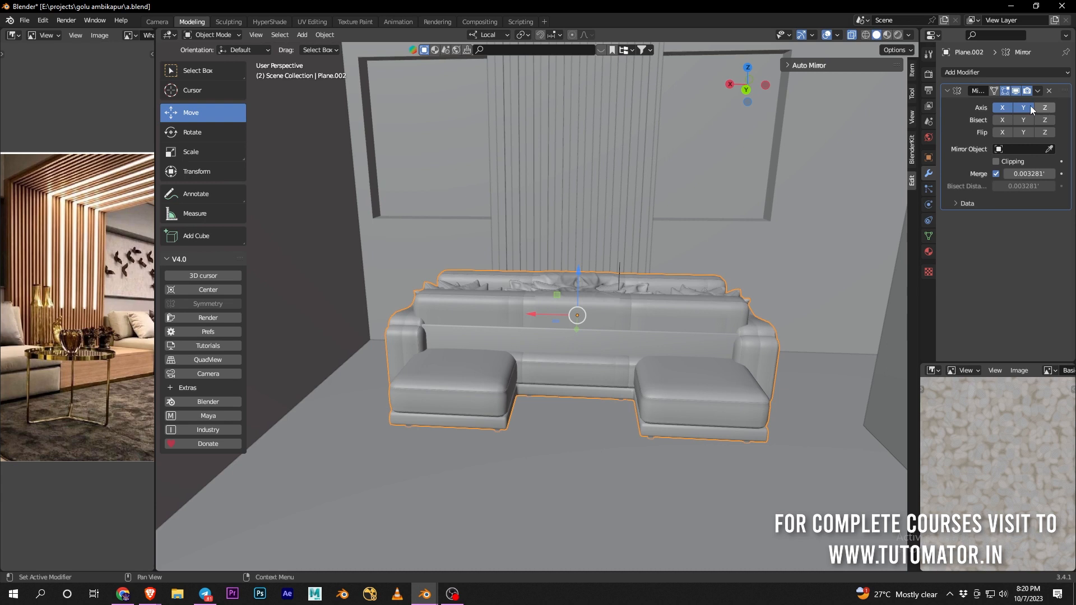
left_click(1041, 106)
left_click(1021, 106)
left_click(1003, 109)
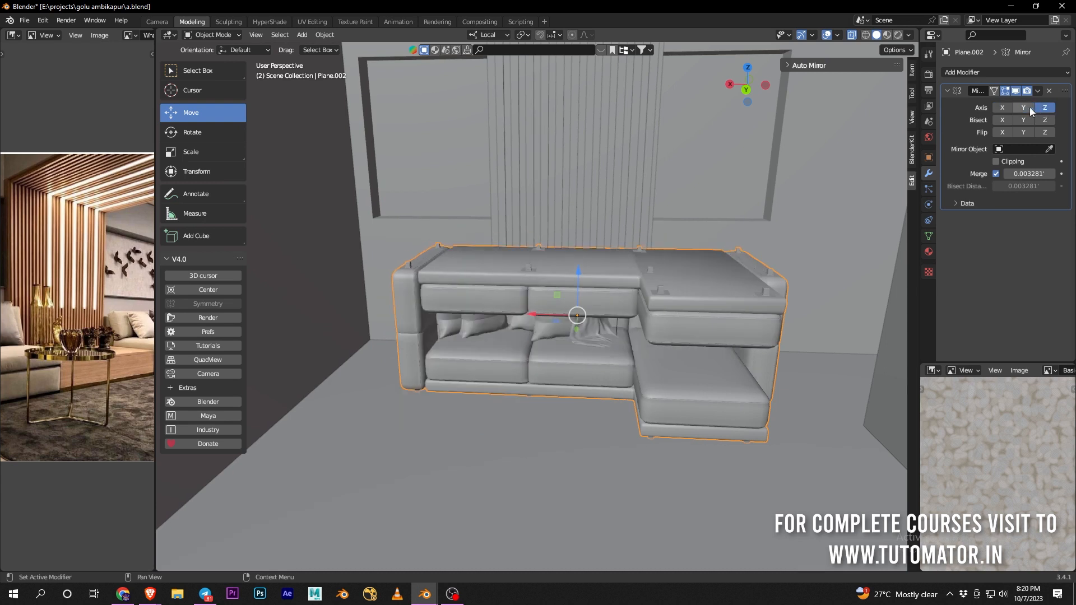
left_click(1028, 107)
left_click(1034, 109)
left_click(1025, 109)
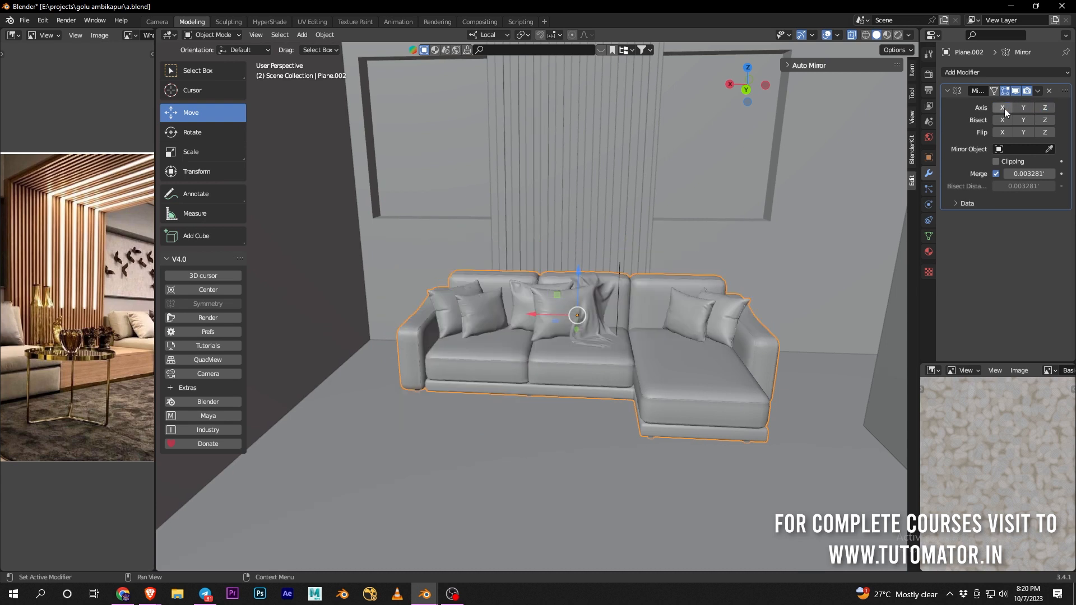
left_click(1003, 109)
left_click(1007, 109)
left_click(1051, 90)
Move the White Sofa empty about 6.9 feet along local Y, raise it about 1.1 feet and shift it back about 0.23 feet
middle_click_drag(494, 337, 510, 340, "alt")
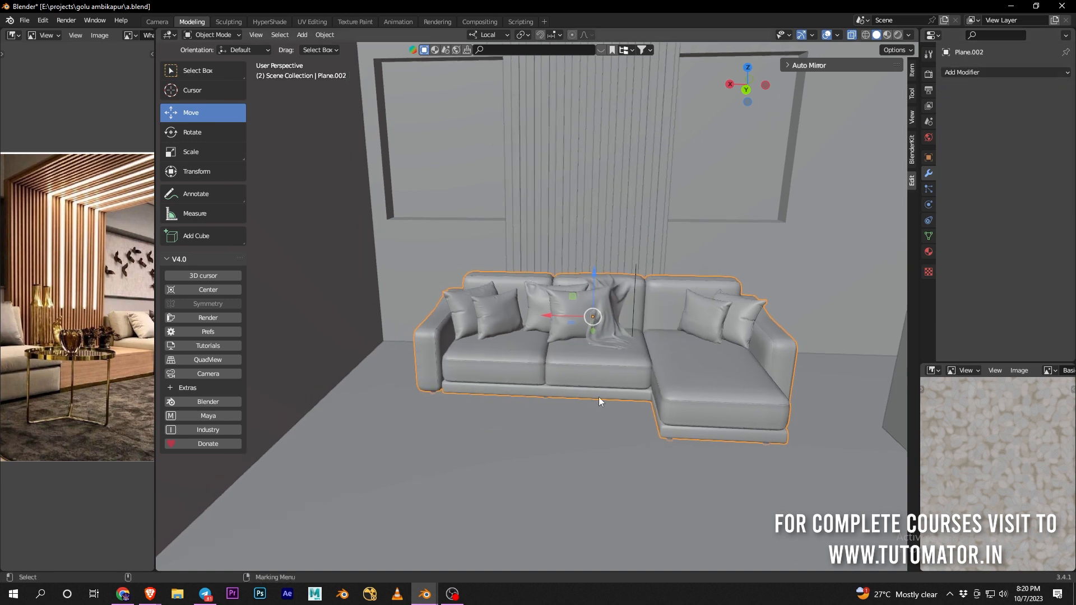
left_click(634, 294)
left_click_drag(587, 381, 345, 370)
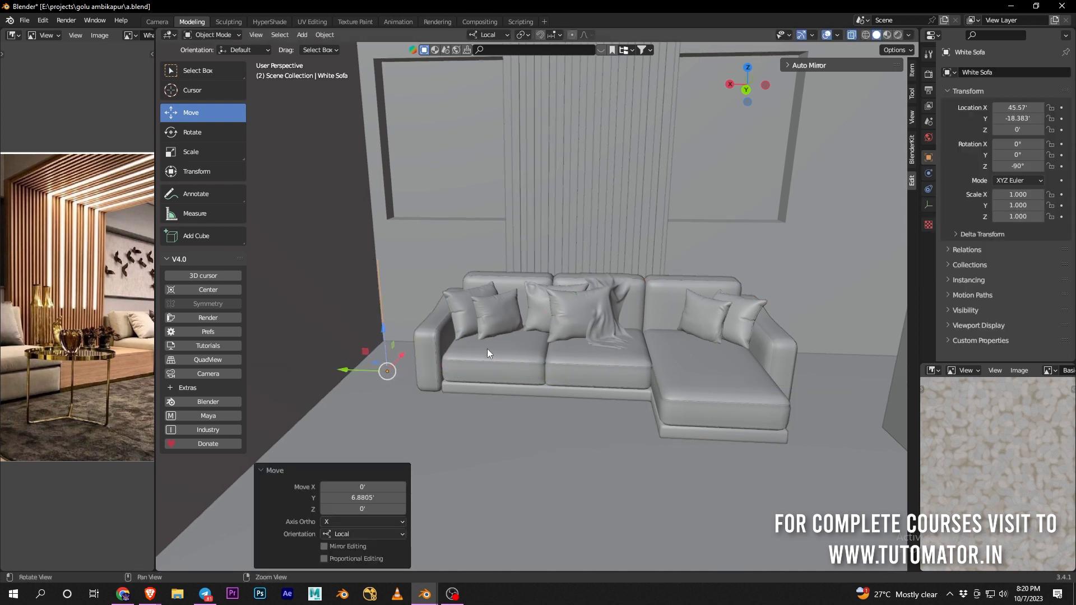
middle_click_drag(487, 349, 519, 350, "alt")
left_click_drag(415, 331, 415, 294)
middle_click_drag(623, 323, 594, 326, "alt")
left_click_drag(355, 337, 364, 337)
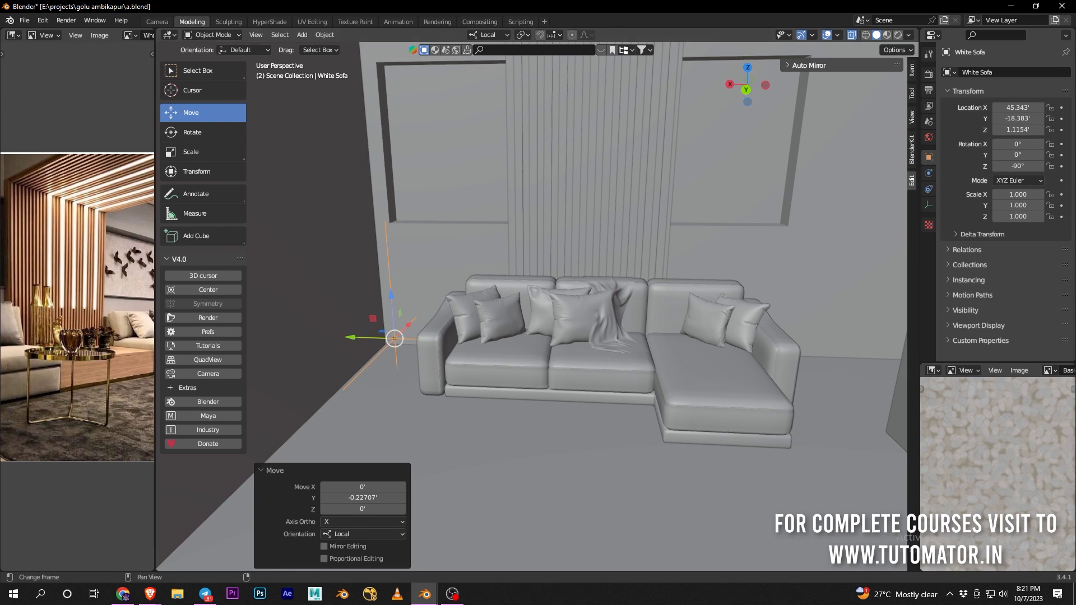
Select the sofa mesh and add a Mirror modifier to it
key("shift+a")
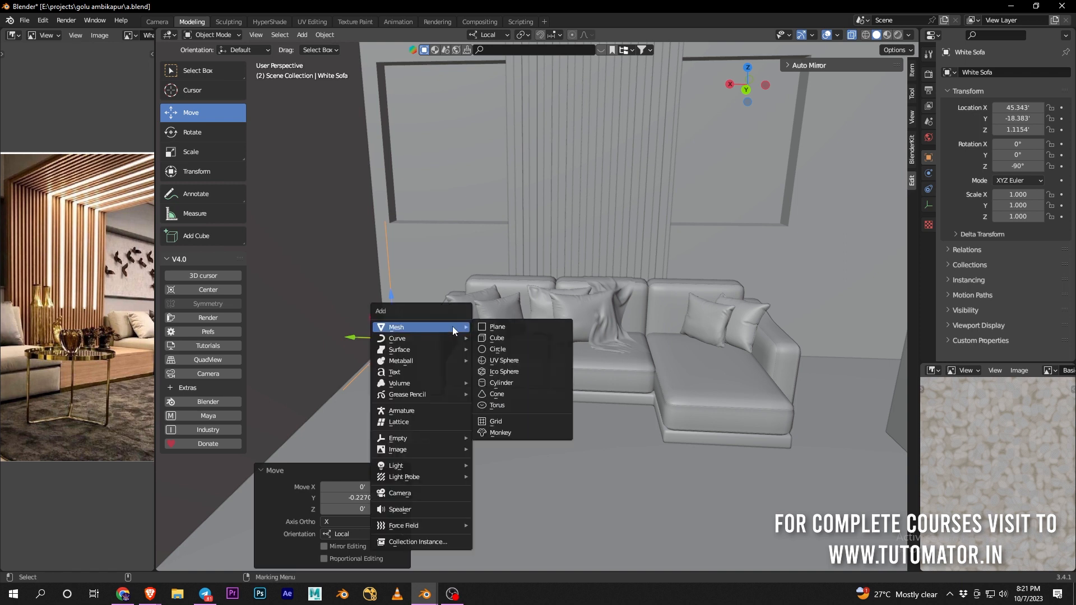
mouse_move(418, 435)
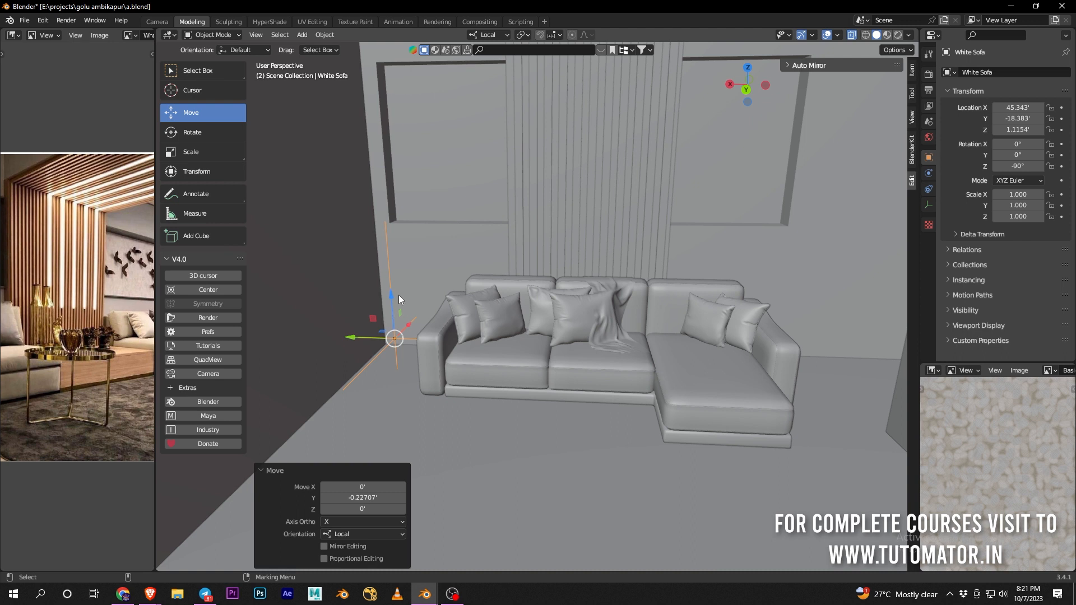
left_click(445, 354)
left_click(929, 173)
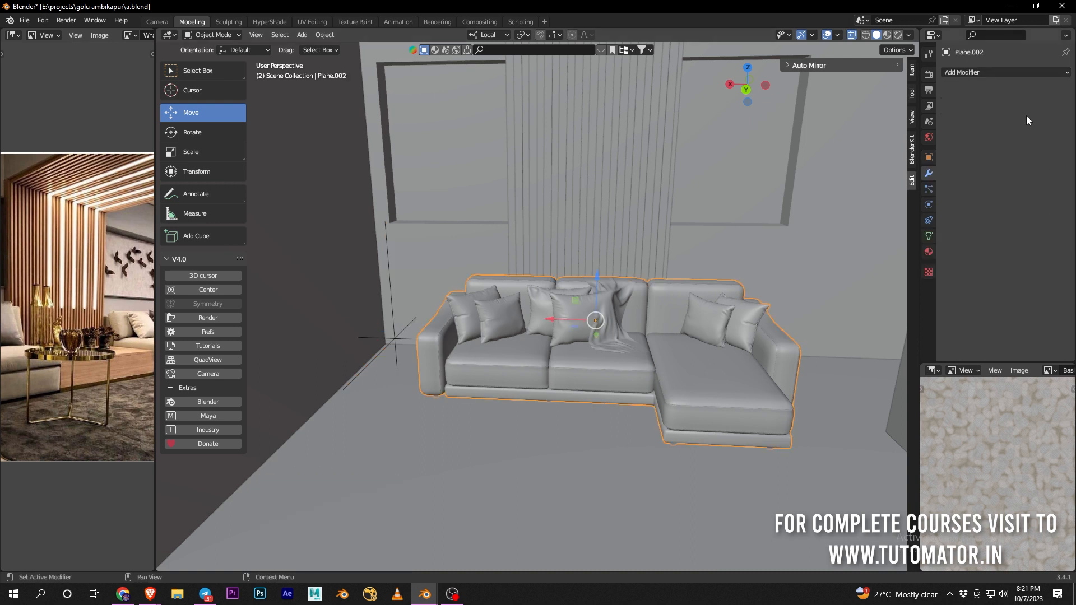
left_click(1013, 75)
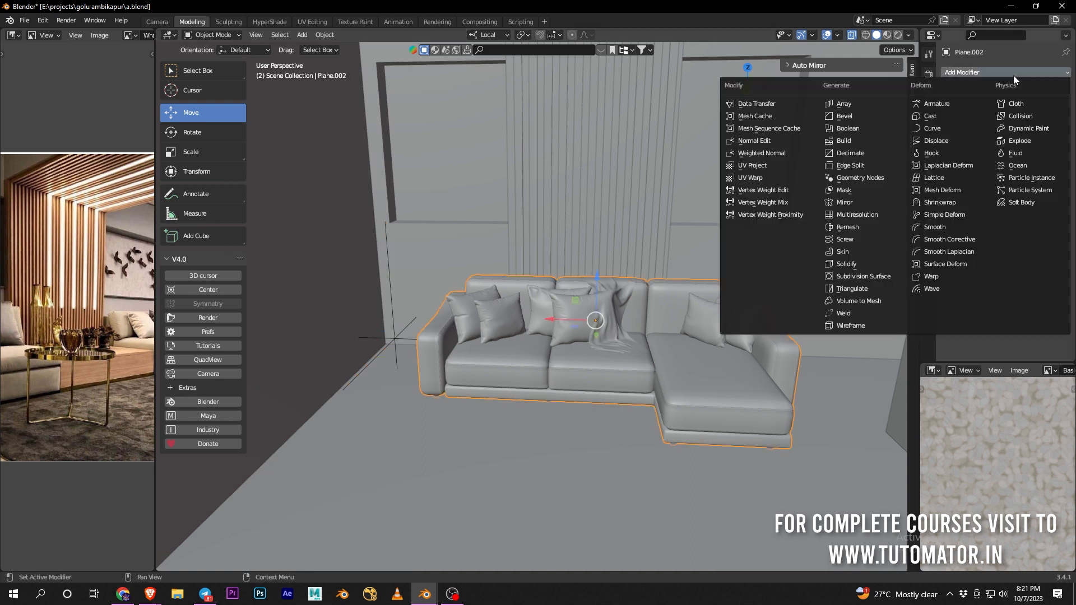
left_click(849, 203)
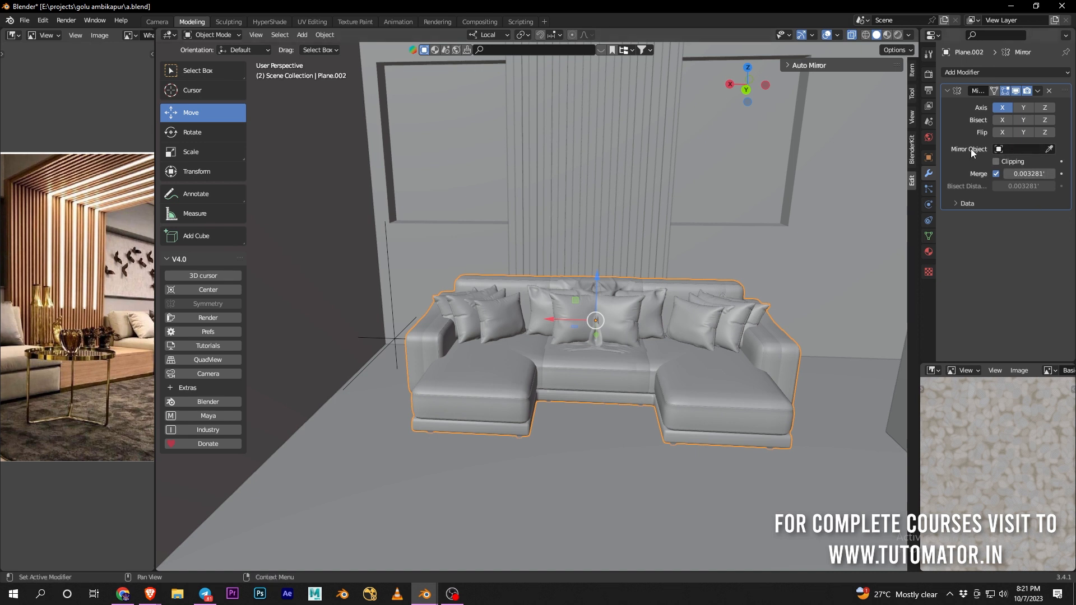
Try the White Sofa empty as the mirror object, clear it and search the object choices for "w"
left_click(1049, 149)
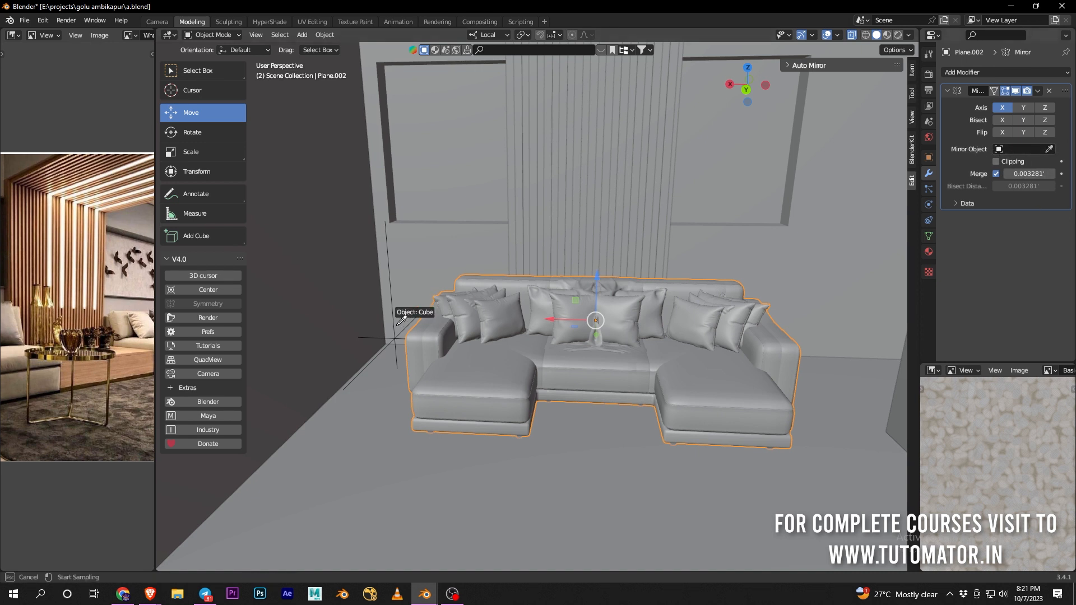
left_click(435, 380)
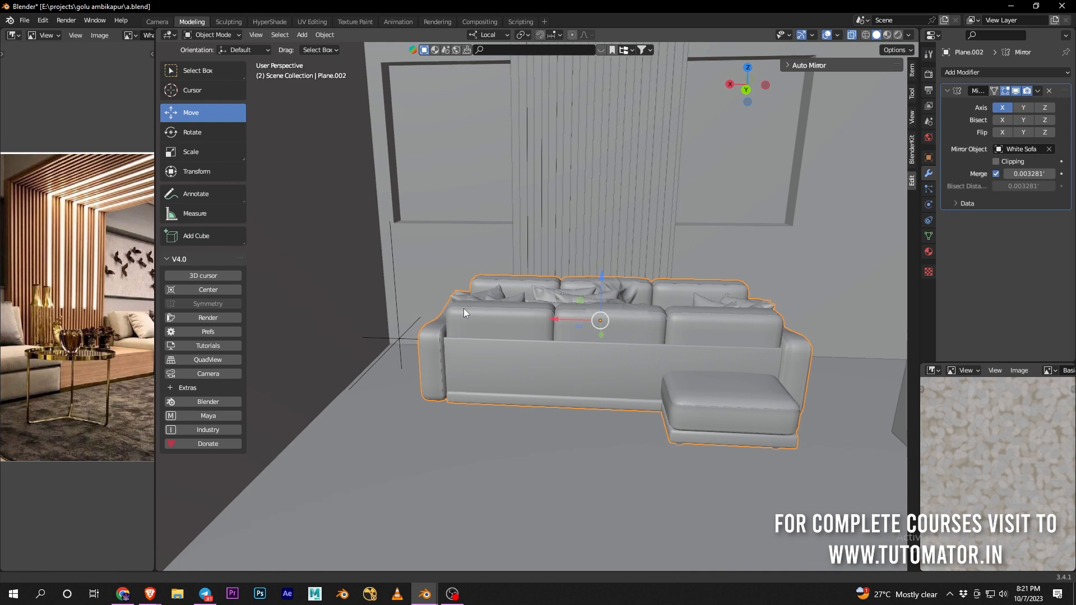
middle_click_drag(463, 309, 489, 311, "shift")
left_click(1048, 149)
left_click(1050, 149)
key("Escape")
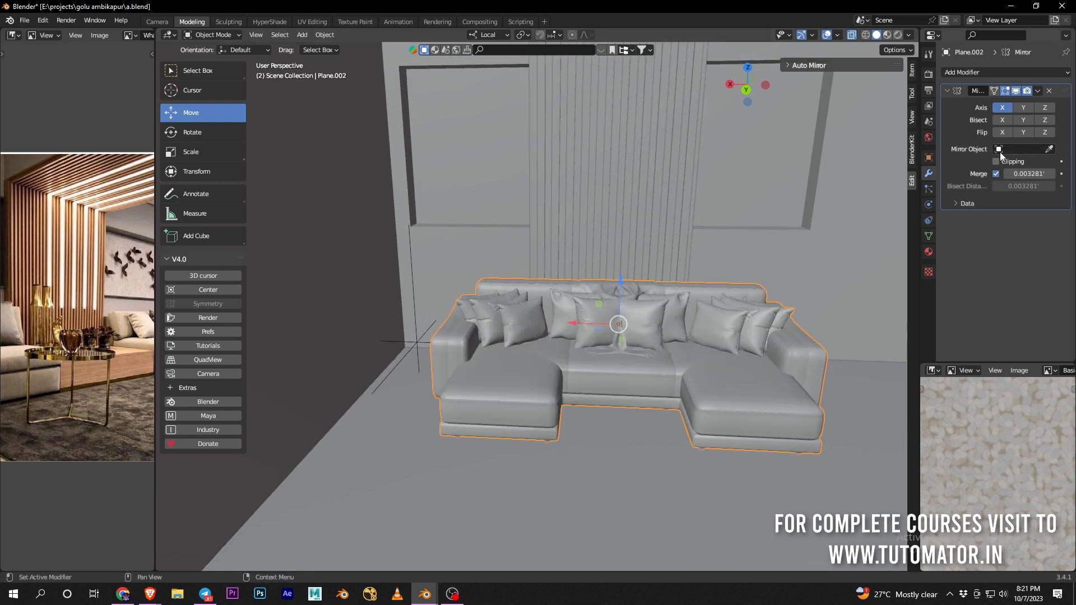
left_click(1006, 149)
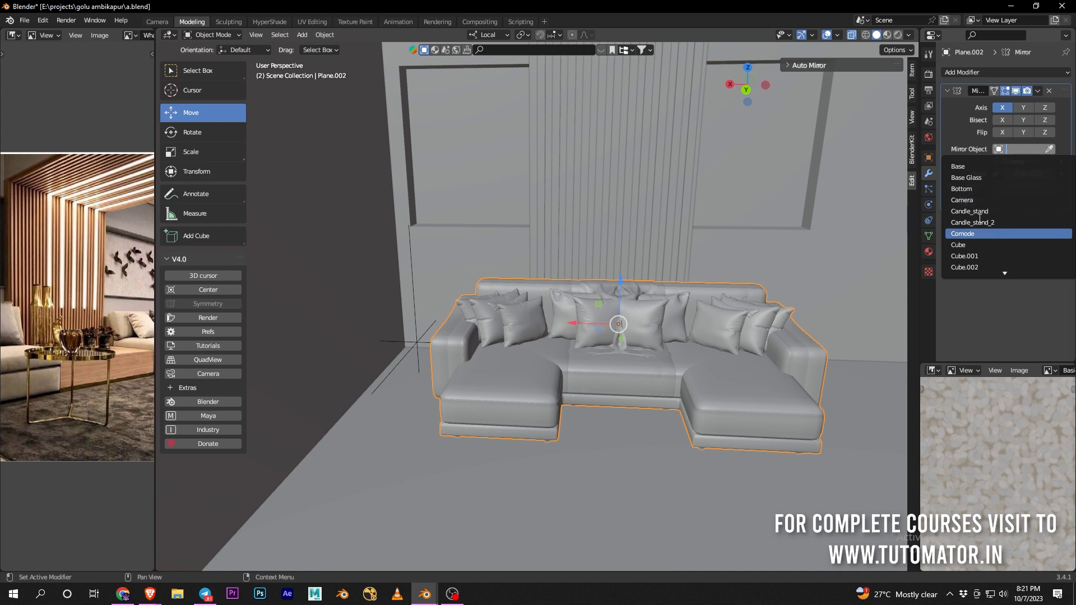
type("w")
Select the White Sofa empty beside the sofa and rename it "null"
left_click(412, 267)
left_click(413, 267)
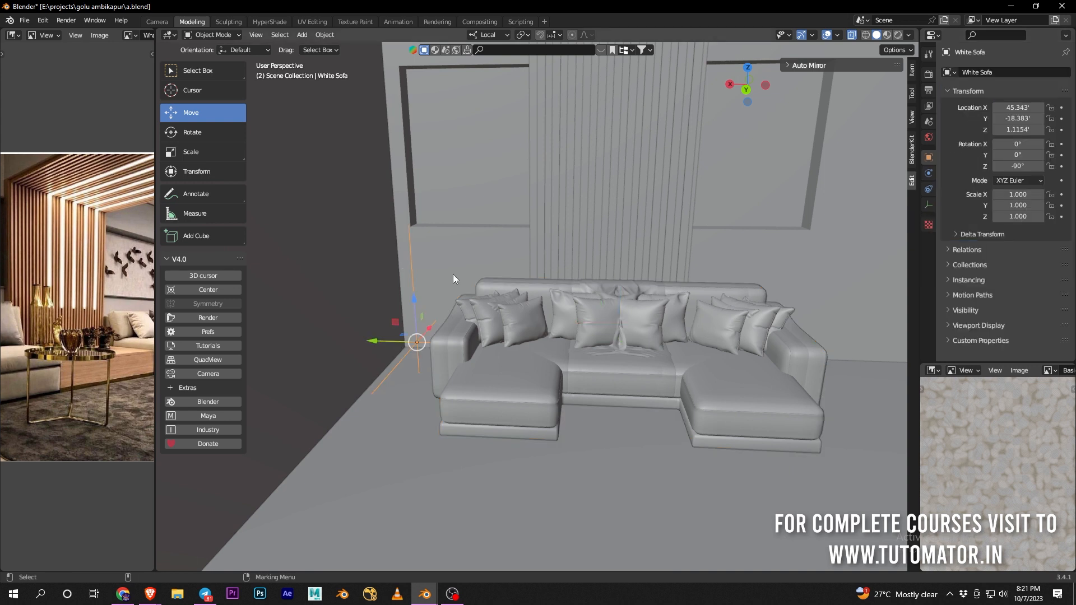
left_click(1007, 70)
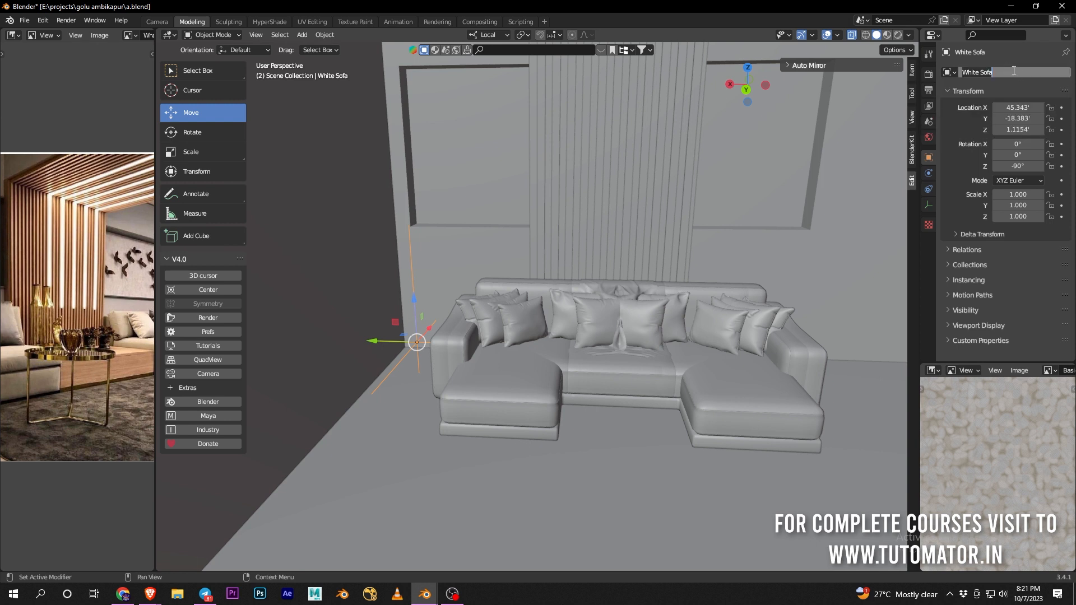
type("null")
key("Return")
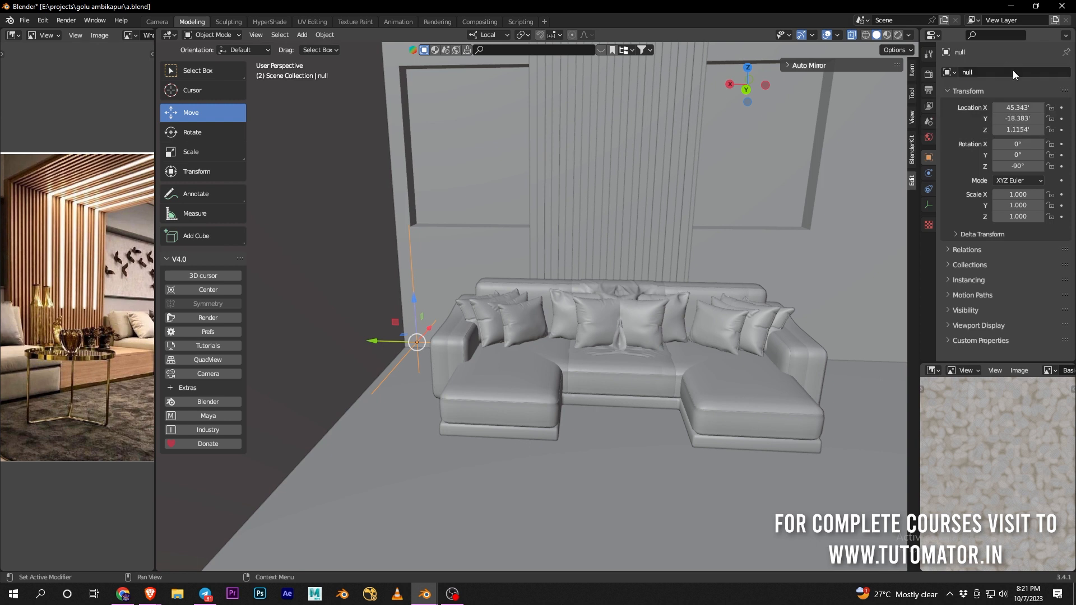
Turn off the X axis of the sofa mesh's Mirror modifier and set "null" as its mirror object
left_click(517, 389)
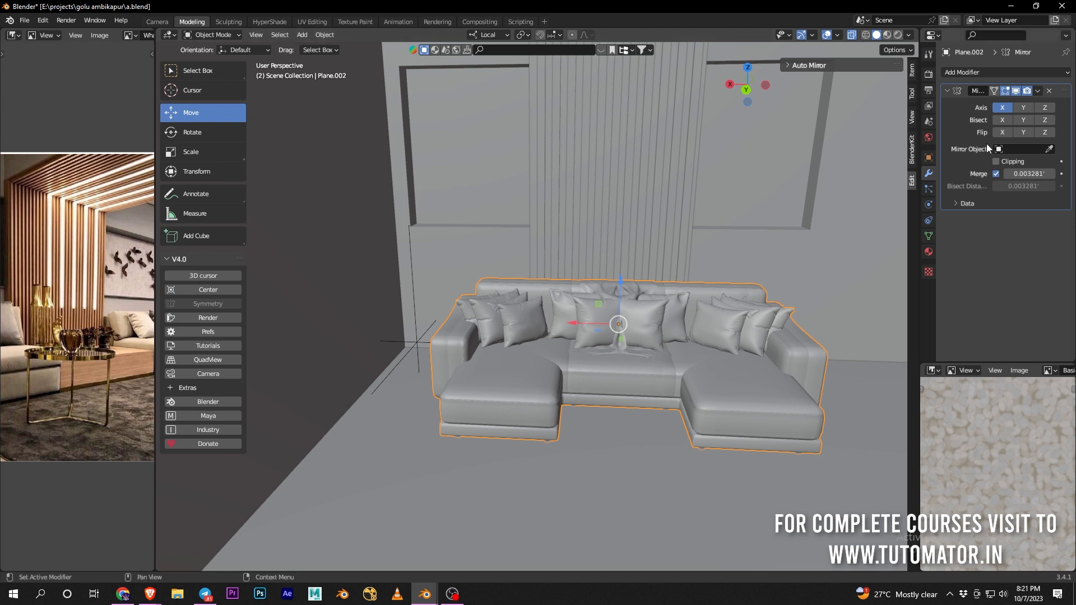
left_click(1004, 109)
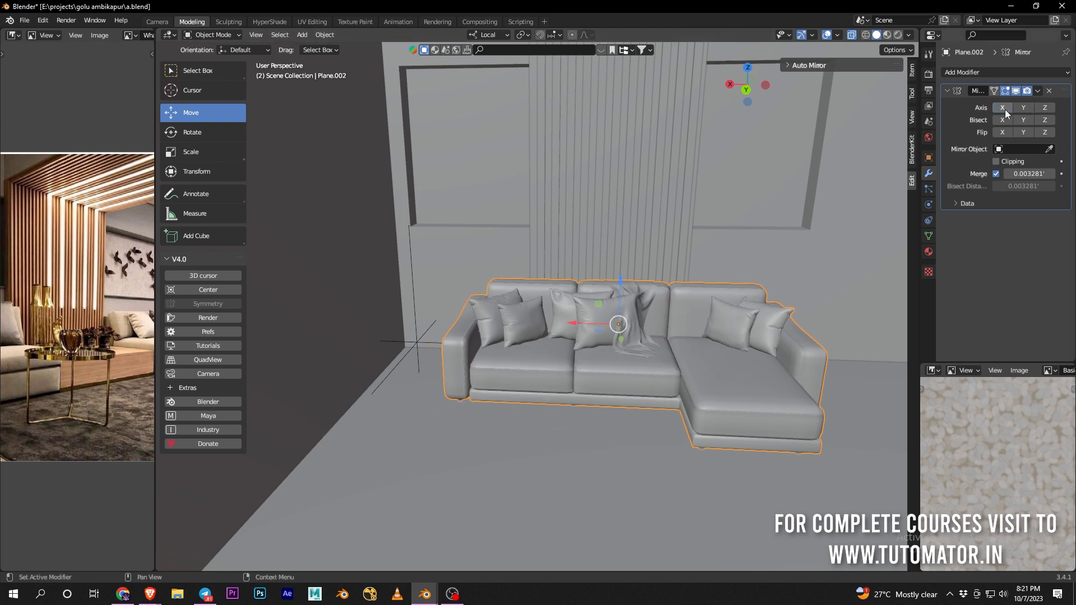
left_click(1022, 149)
type("n")
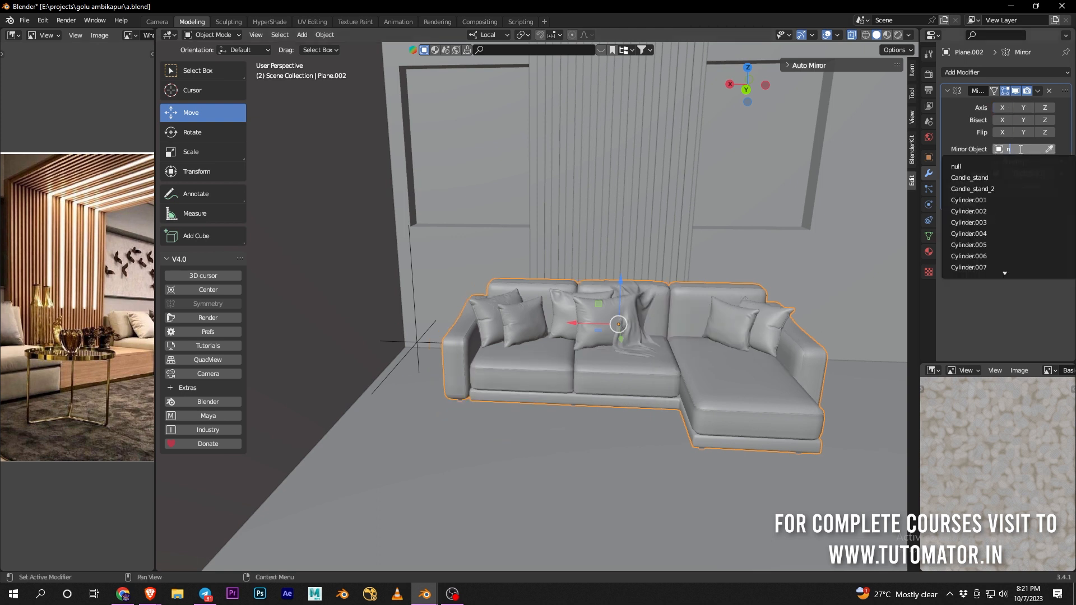
left_click(986, 167)
Try the X axis on the sofa's Mirror modifier, and set it to mirror along Y only
left_click(1002, 108)
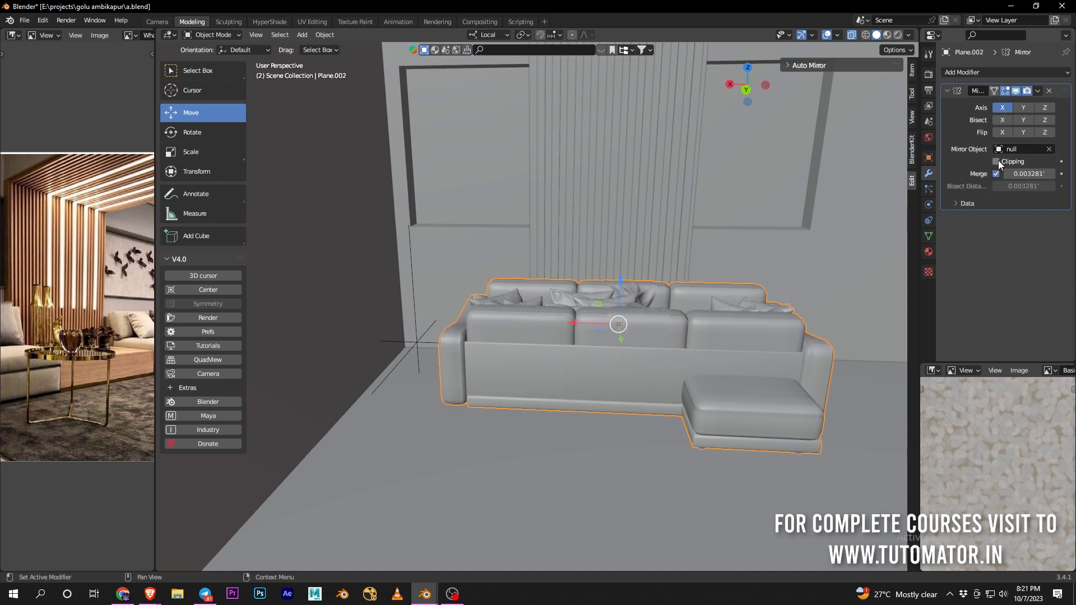
mouse_move(1000, 130)
left_mouse_down()
mouse_move(1045, 132)
mouse_move(1001, 132)
left_mouse_up()
left_click(1003, 108)
left_click(1023, 108)
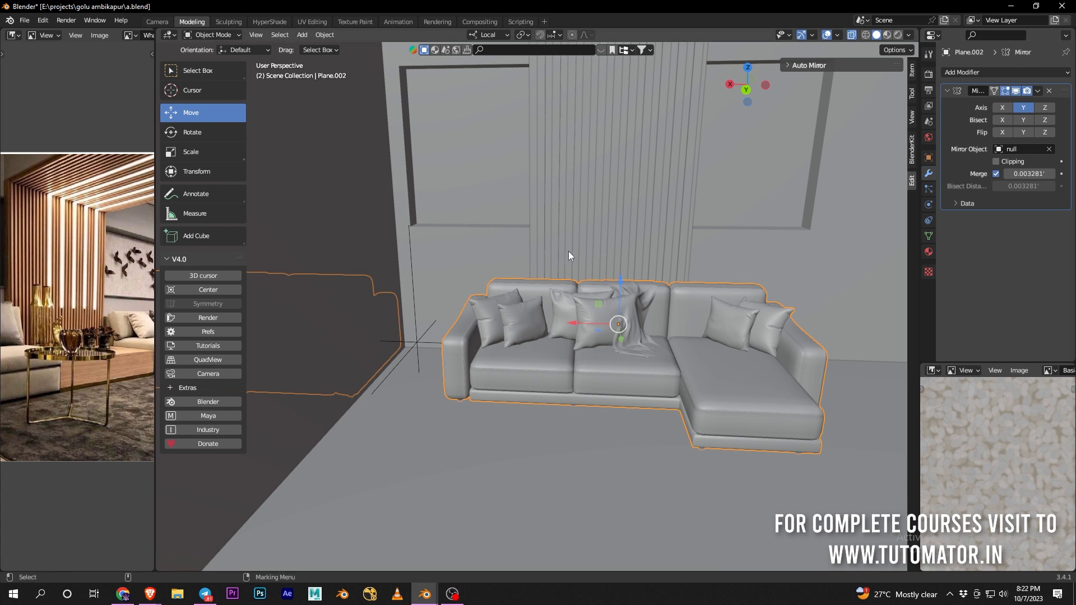
Move the sofa about 0.39 feet along its local X axis and apply the Mirror modifier
scroll(549, 255, "up", 2)
middle_click_drag(546, 259, 665, 229)
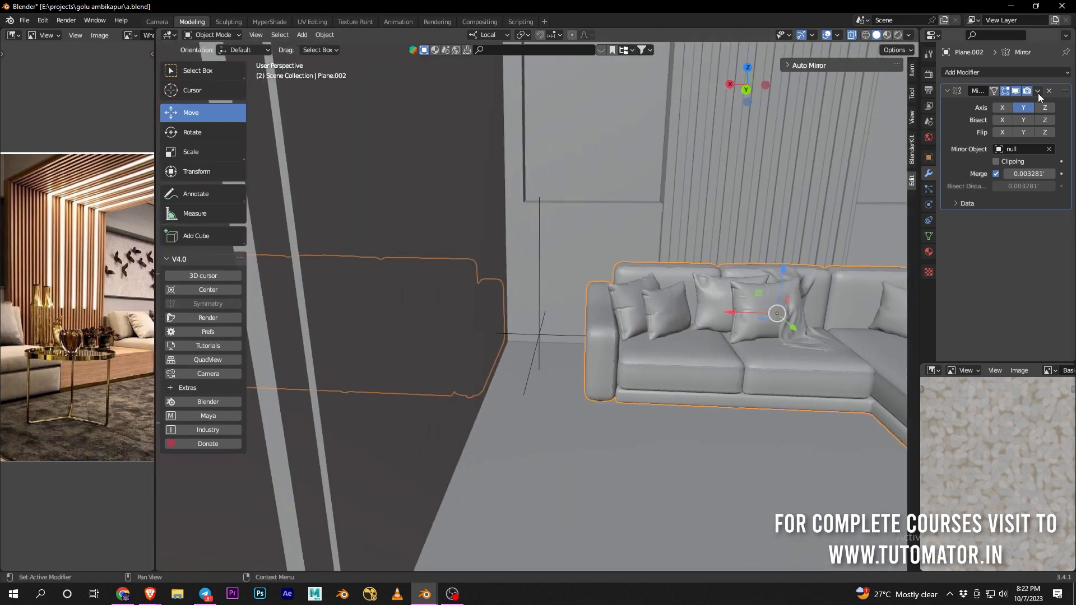
key("g")
key("x")
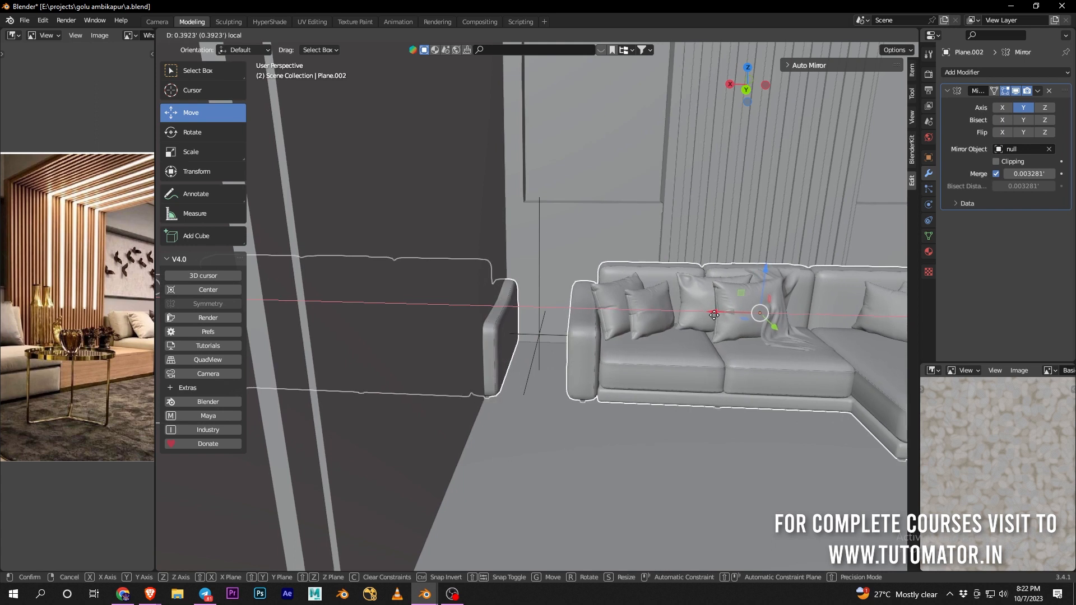
left_click(670, 308)
left_click(1037, 91)
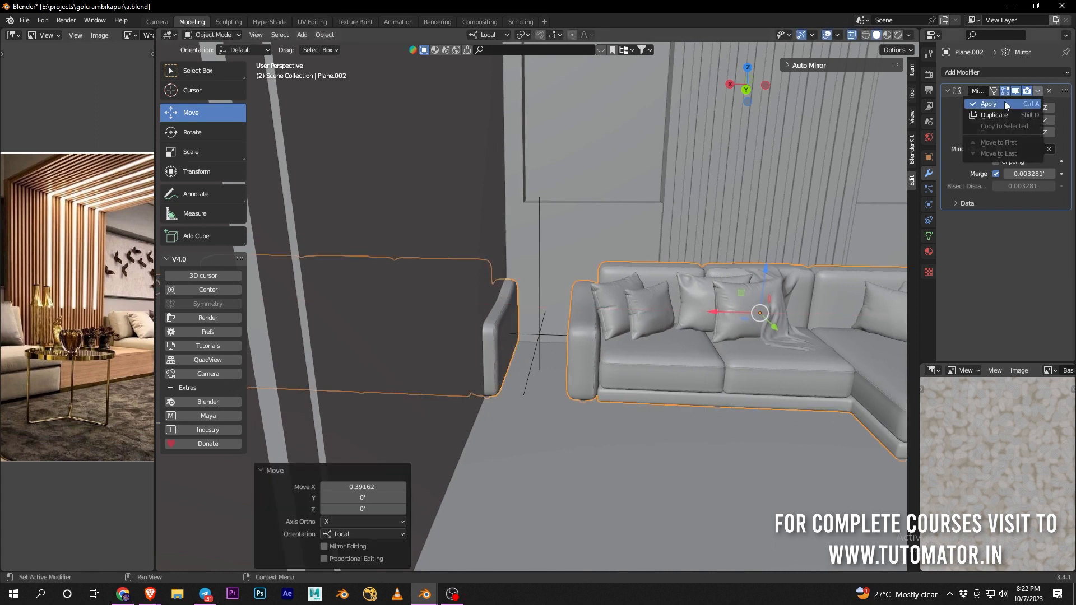
left_click(1004, 100)
Move the mirrored sofa pair about -9.59 feet along local Y, out of the house, and deselect it
scroll(631, 317, "down", 6)
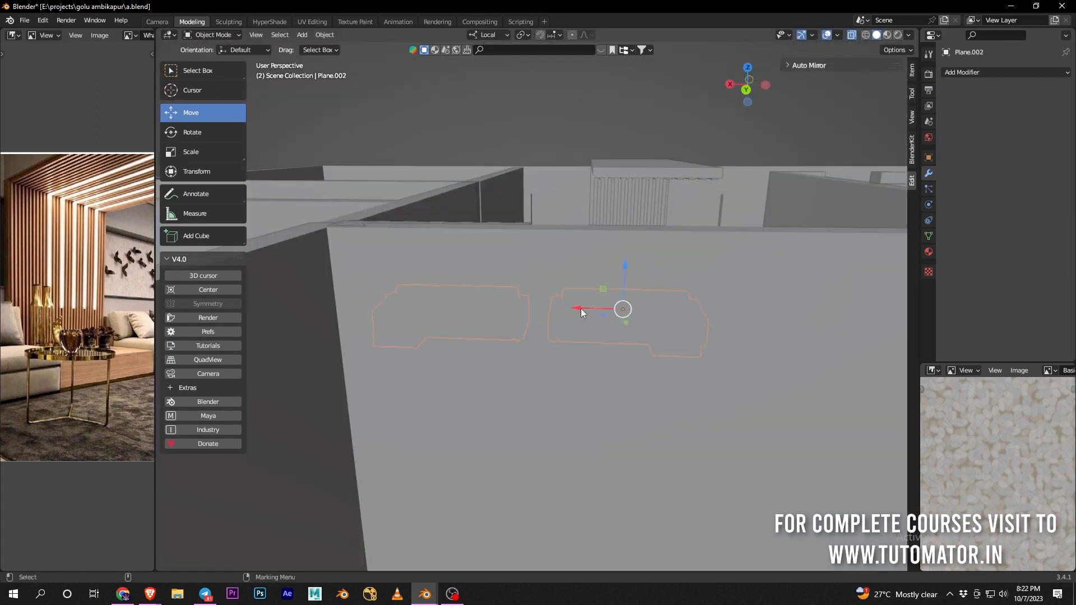
scroll(577, 312, "up", 3)
left_click_drag(500, 281, 625, 392, "alt")
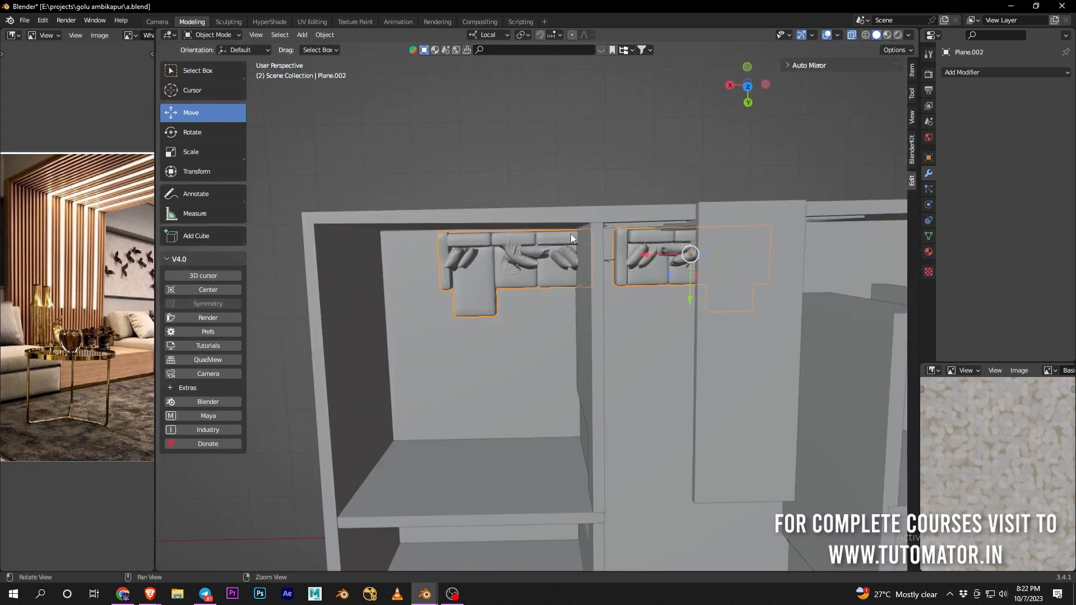
middle_click_drag(570, 234, 510, 314, "alt")
left_click_drag(630, 376, 597, 275)
middle_click_drag(610, 201, 616, 280, "alt")
scroll(617, 280, "down", 1)
left_click_drag(416, 296, 415, 308, "alt")
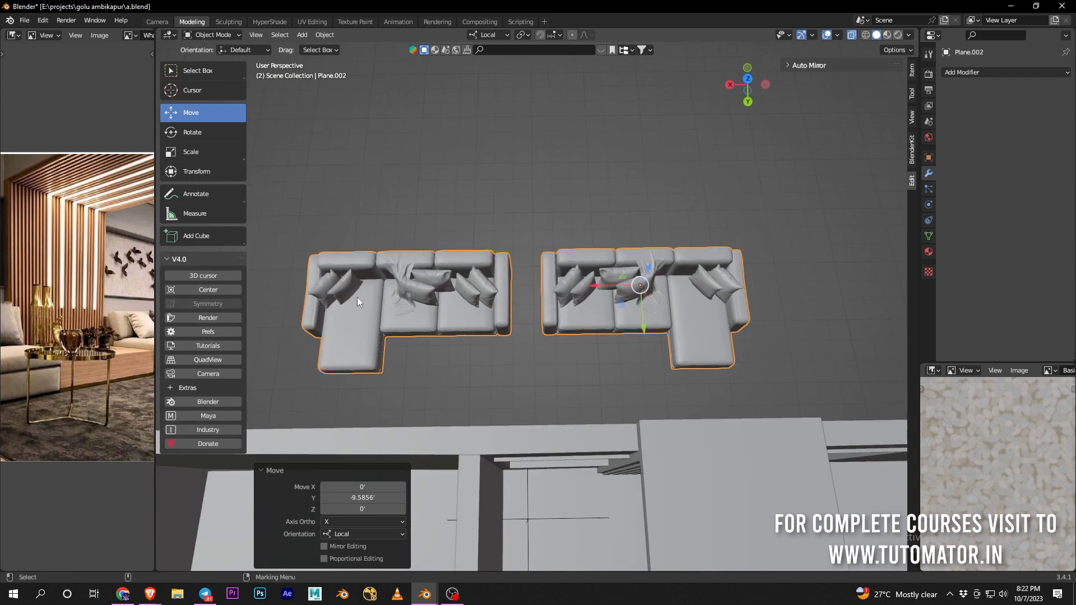
left_click(475, 214)
scroll(452, 243, "up", 2)
left_click_drag(314, 339, 300, 322, "alt")
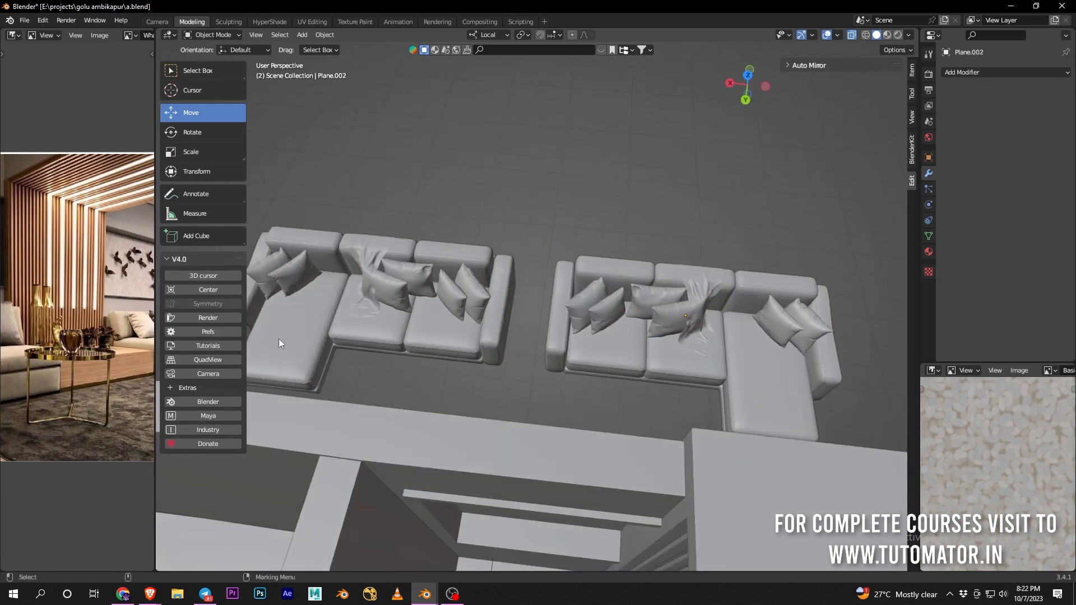
scroll(354, 302, "down", 3)
Delete all faces of the original sofa copy in Edit Mode, keeping the mirrored copy, and return to Object Mode
left_click(594, 295)
key("Tab")
mouse_move(728, 212)
left_mouse_down("alt")
mouse_move(737, 196)
mouse_move(738, 224)
left_mouse_up("alt")
left_click_drag(780, 149, 507, 351)
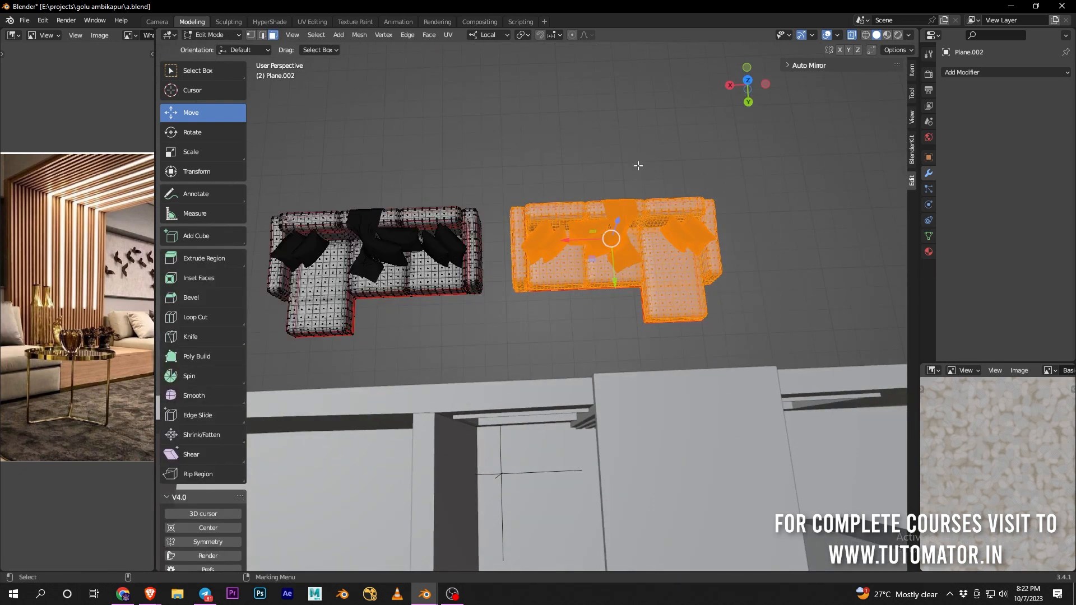
key("alt+z")
left_click_drag(778, 156, 524, 339)
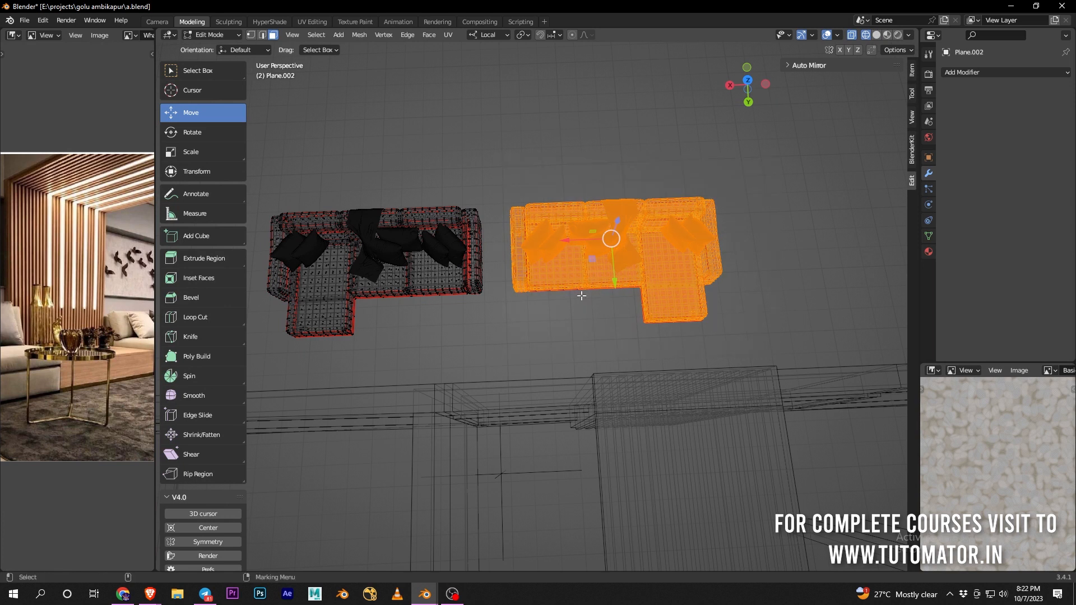
key("x")
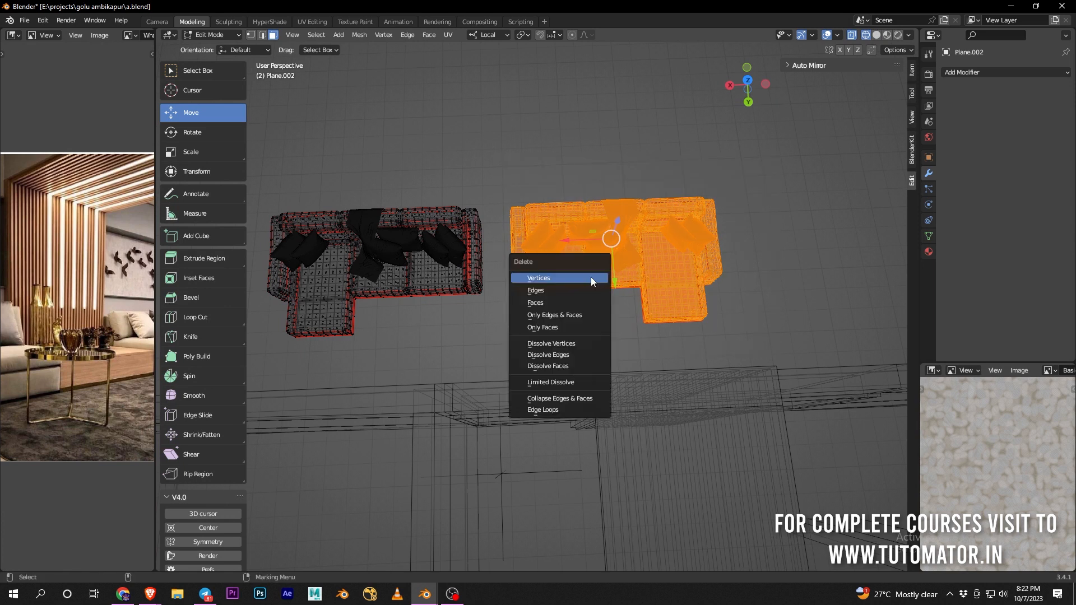
left_click(573, 302)
key("Tab")
Select the remaining mirrored sofa and move it about 9.05 feet along local Y, back into the living room
left_click(523, 201)
left_click(470, 231)
middle_click_drag(551, 250, 595, 219, "alt")
right_click_drag(644, 248, 681, 268, "alt")
mouse_move(681, 268)
left_mouse_down("alt")
mouse_move(659, 239)
mouse_move(670, 263)
left_mouse_up("alt")
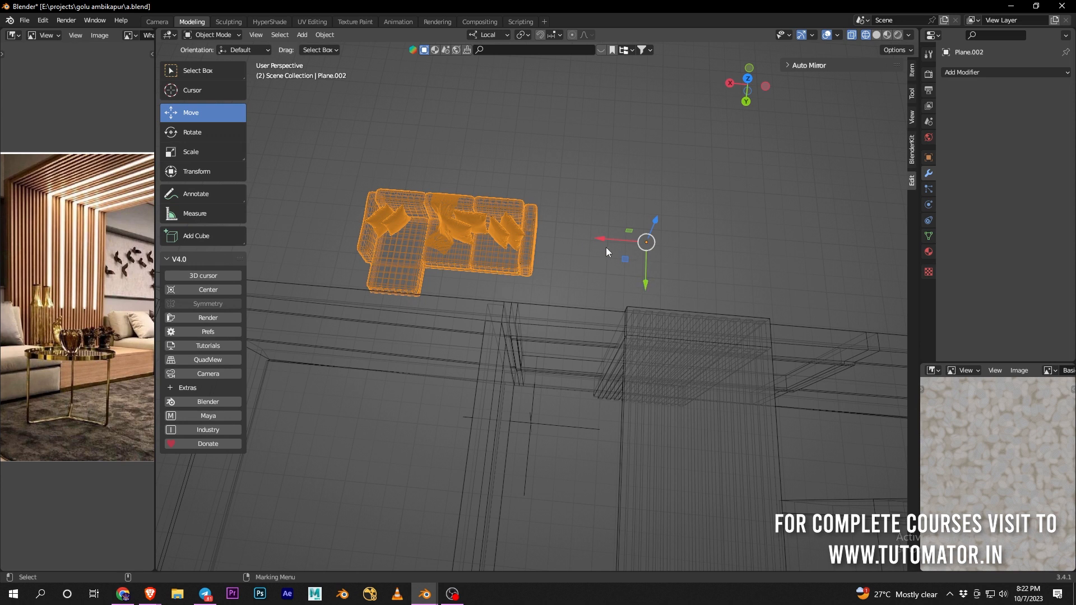
left_click_drag(603, 239, 797, 428)
middle_click_drag(695, 268, 594, 171, "shift")
middle_click_drag(543, 149, 574, 160, "shift")
middle_click_drag(746, 264, 694, 336)
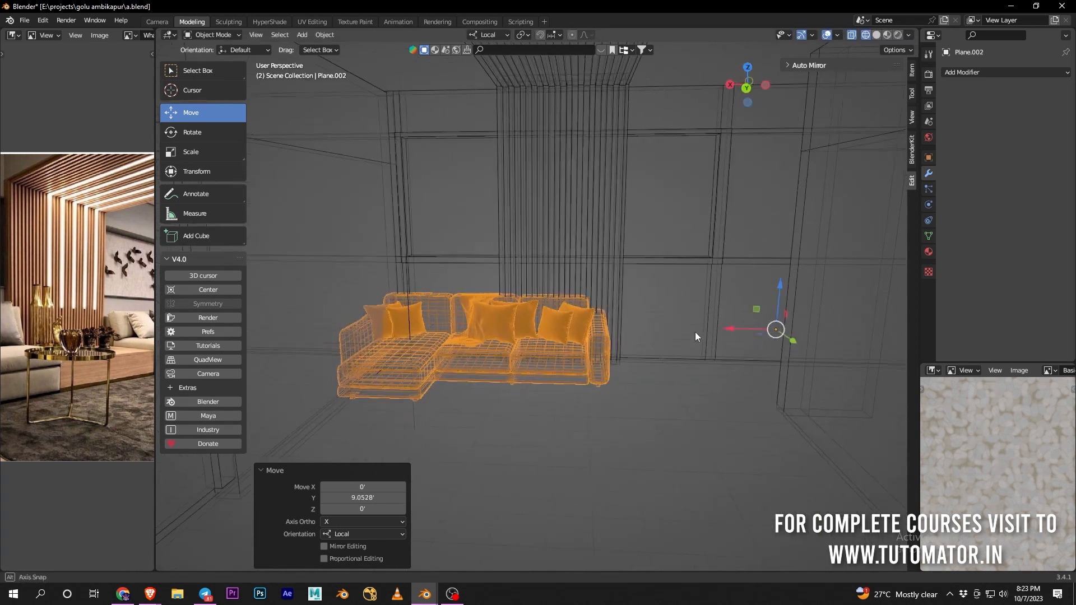
Set the sofa's origin to its geometry and switch the viewport back to solid shading
mouse_move(355, 62)
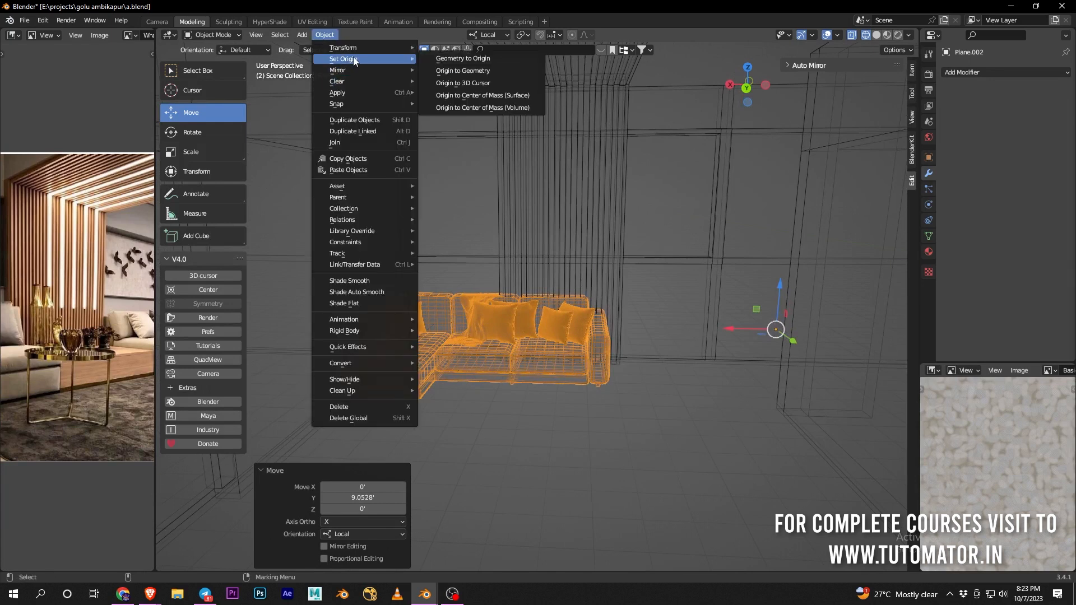
left_click(474, 71)
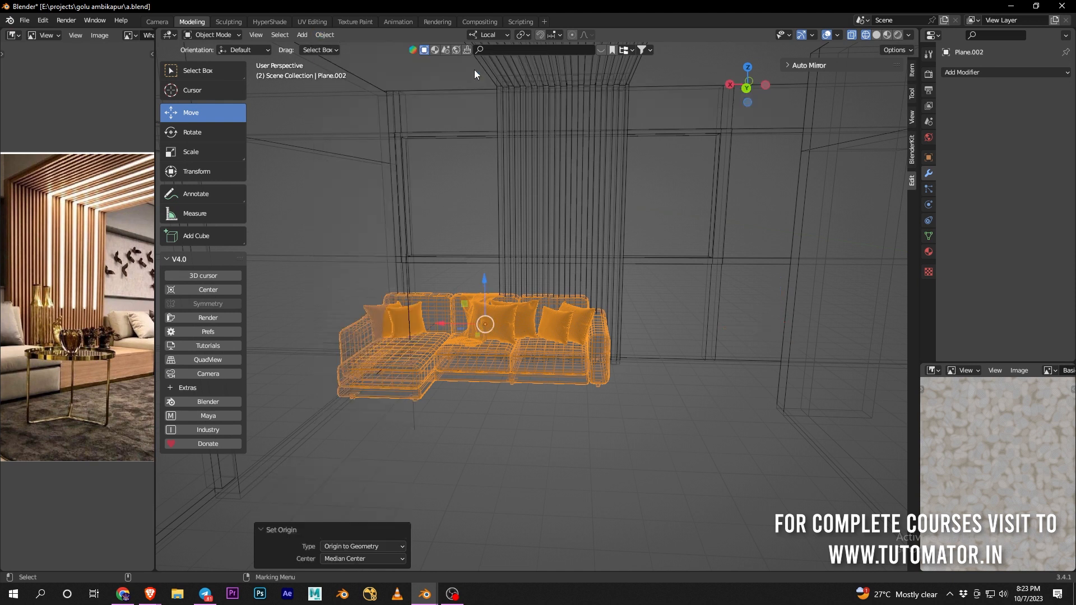
scroll(583, 359, "up", 3)
left_click(877, 35)
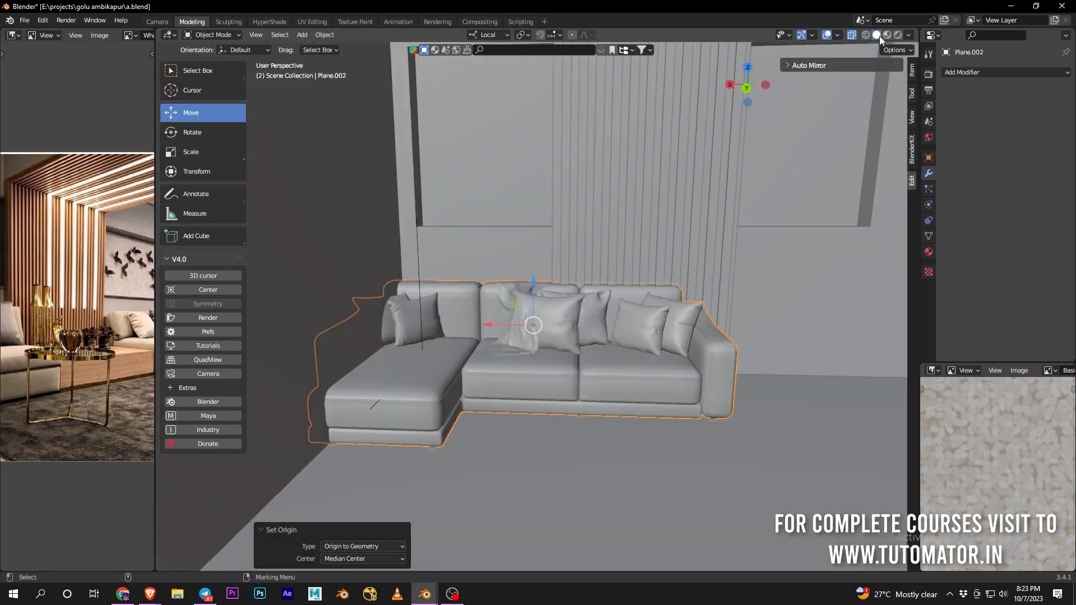
Reposition the sofa in the room's corner, including about 0.53 feet along local Y, and save the file
left_click_drag(482, 330, 533, 333)
middle_click_drag(762, 238, 599, 311)
scroll(505, 350, "up", 1)
left_click_drag(440, 358, 416, 357)
left_click_drag(555, 219, 647, 197, "alt")
right_click_drag(648, 196, 605, 240, "alt")
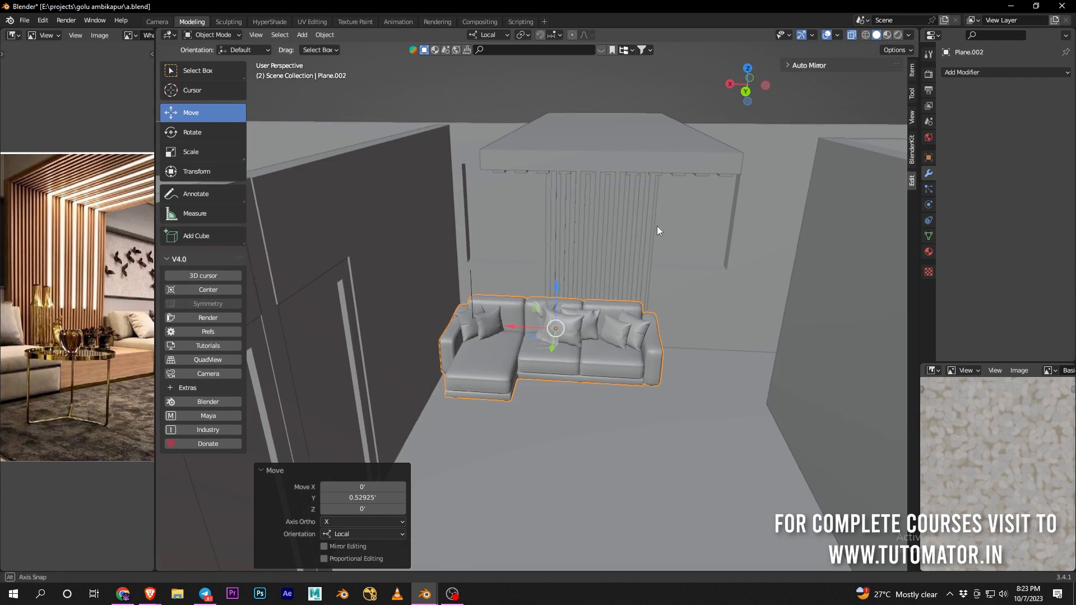
left_click_drag(657, 226, 671, 230, "alt")
left_click(715, 114)
key("ctrl+s")
Display the imported furniture models outside the house in Material Preview shading
scroll(631, 312, "down", 2)
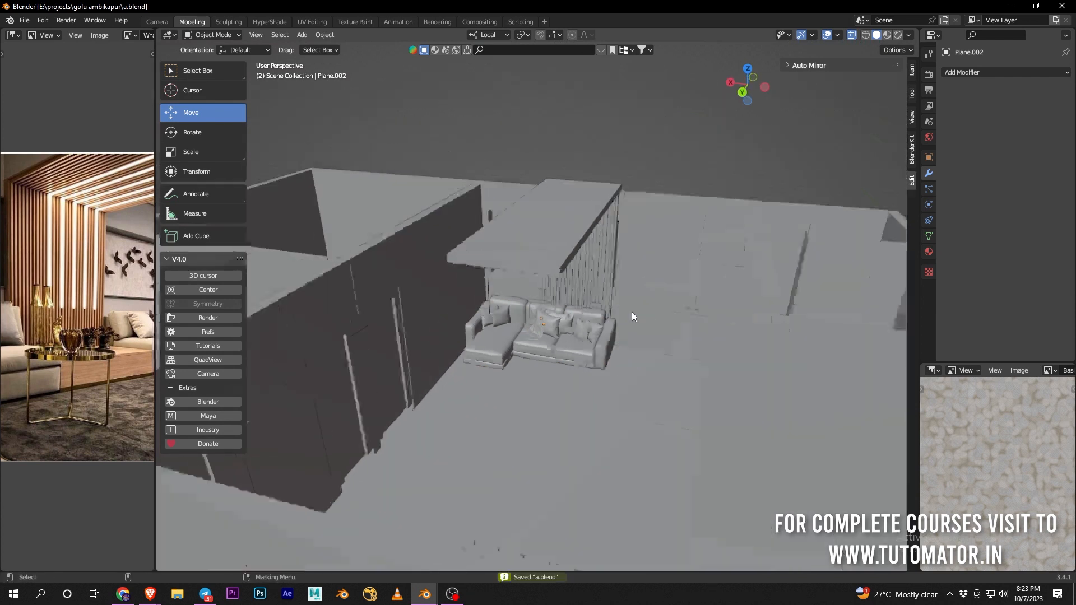
scroll(631, 312, "down", 8)
left_click_drag(711, 359, 750, 401, "alt")
middle_click_drag(750, 401, 736, 394, "alt")
scroll(736, 394, "up", 1)
left_click_drag(736, 395, 487, 337, "alt")
middle_click_drag(487, 336, 603, 375, "alt")
scroll(604, 376, "up", 3)
left_click_drag(604, 375, 645, 313, "alt")
middle_click_drag(644, 314, 808, 180, "alt")
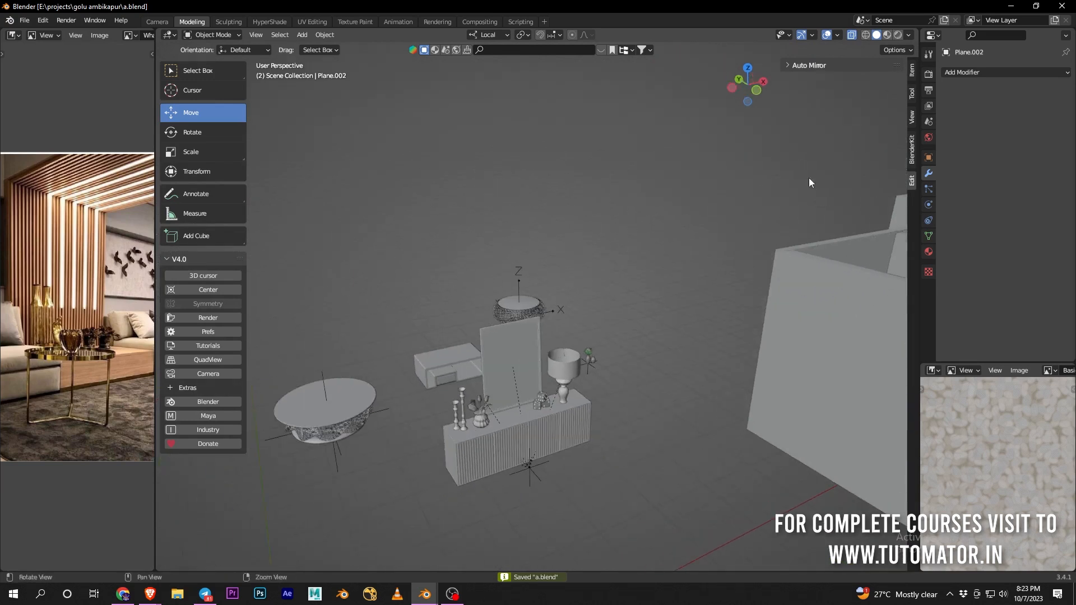
key("6")
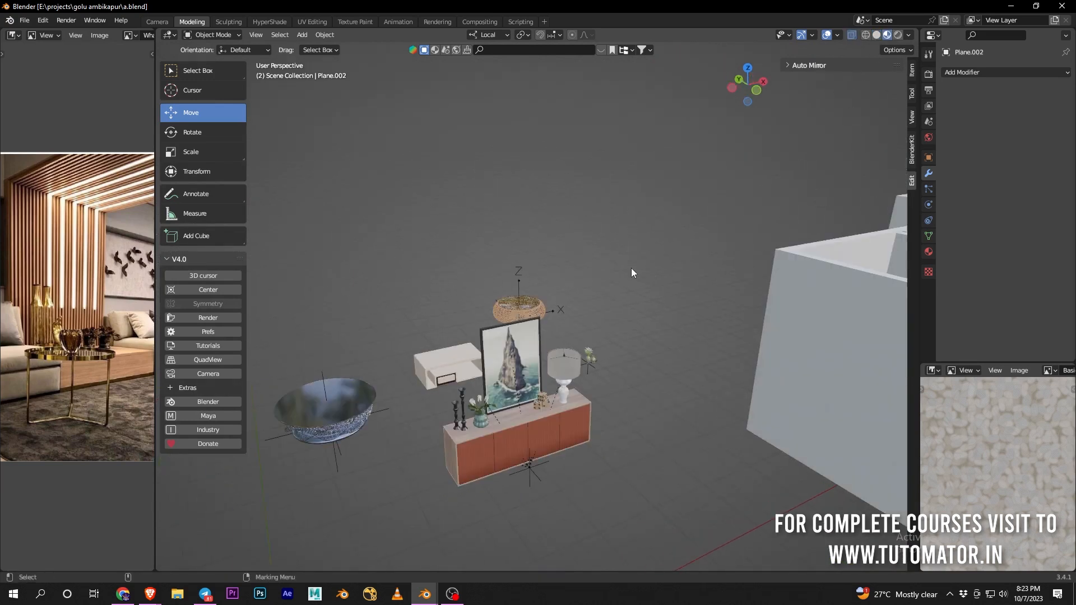
scroll(614, 385, "up", 2)
middle_click_drag(614, 385, 477, 401, "alt")
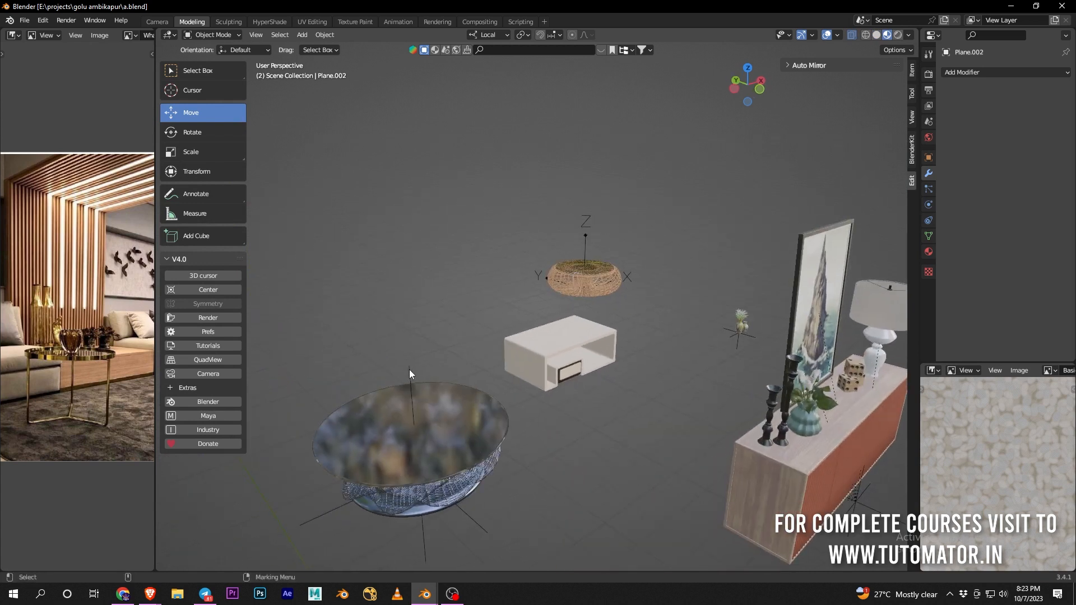
Move the Wicker table empty into the living room in front of the sofa, to about X 40.34 and Y -13.55 feet
left_click(586, 240)
left_click_drag(602, 242, 659, 307, "alt")
scroll(659, 307, "down", 2)
middle_click_drag(659, 307, 495, 278, "alt")
left_click_drag(401, 256, 533, 442)
middle_click_drag(647, 387, 521, 294, "alt")
left_click_drag(456, 355, 766, 249)
middle_click_drag(700, 222, 541, 227, "alt")
left_click_drag(520, 197, 746, 449)
left_click_drag(709, 404, 898, 385)
key("f")
scroll(752, 446, "down", 2)
scroll(684, 346, "up", 1)
middle_click_drag(685, 345, 767, 455, "alt")
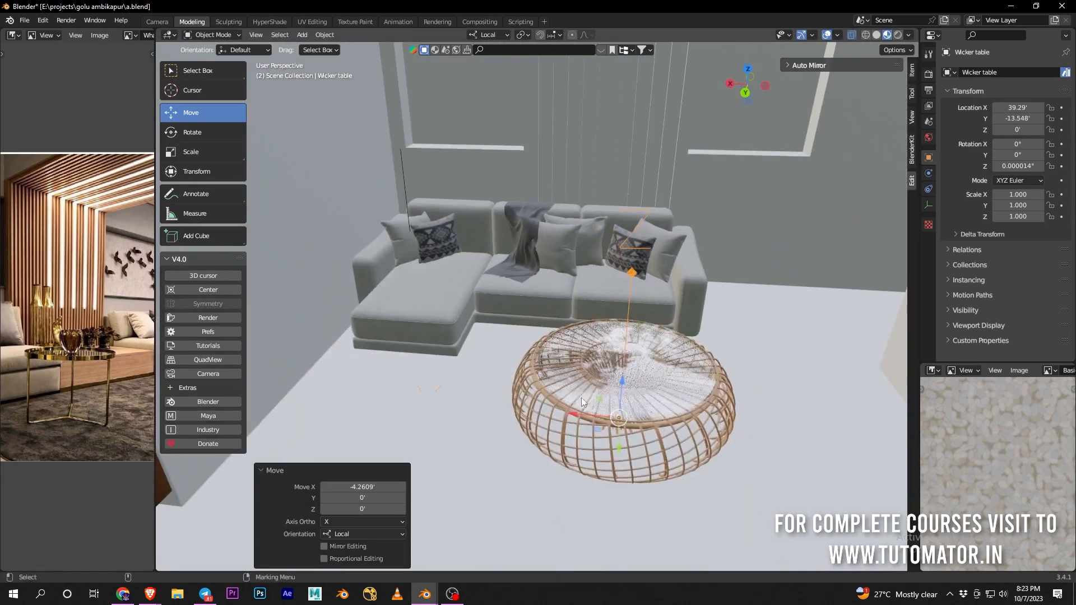
left_click_drag(576, 412, 529, 409)
Scale the Wicker table to about 0.748 and raise it to about 0.17 feet on Z
left_click_drag(627, 377, 637, 350, "alt")
scroll(636, 350, "up", 1)
key("r")
mouse_move(614, 399)
left_mouse_down("alt")
mouse_move(621, 388)
mouse_move(597, 415)
mouse_move(582, 379)
mouse_move(615, 395)
left_mouse_up("alt")
key("w")
scroll(677, 407, "up", 5)
scroll(765, 350, "down", 3)
left_click_drag(766, 351, 740, 386, "alt")
scroll(739, 385, "down", 4)
left_click_drag(730, 333, 687, 365, "alt")
scroll(608, 352, "down", 1)
left_click_drag(609, 351, 614, 318, "alt")
scroll(621, 322, "down", 10)
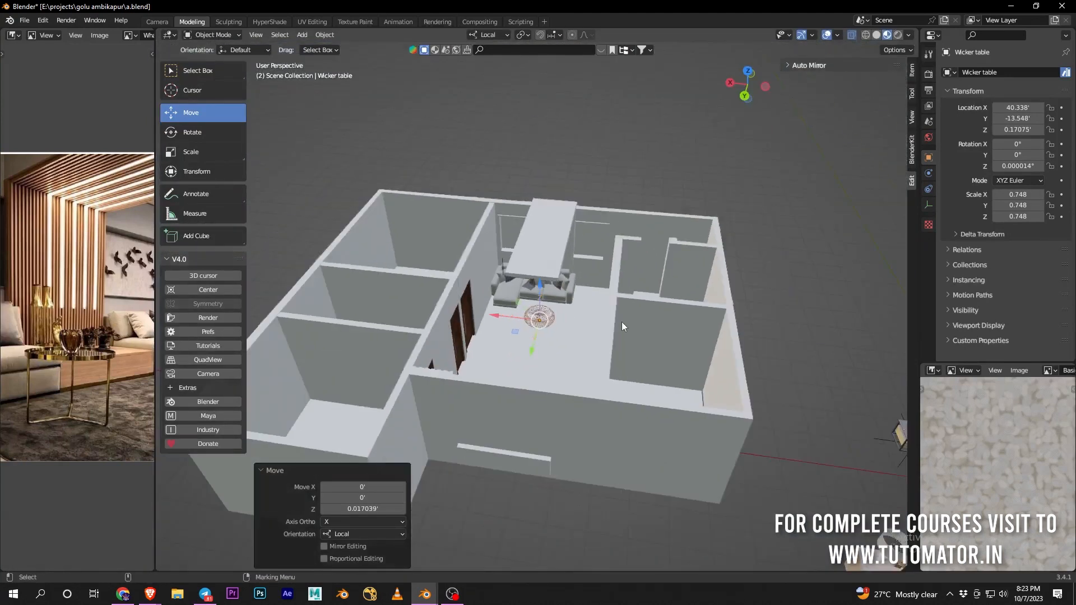
Select the RMX Decor Set empty outside the house and move it into the living room, to about X 32.91 and Y -10.23 feet
middle_click_drag(806, 367, 694, 319, "alt")
scroll(706, 311, "up", 4)
left_click_drag(718, 308, 699, 396, "alt")
left_click(544, 363)
left_click_drag(646, 311, 571, 339, "alt")
middle_click_drag(672, 302, 516, 298, "shift")
middle_click_drag(516, 298, 390, 266, "shift")
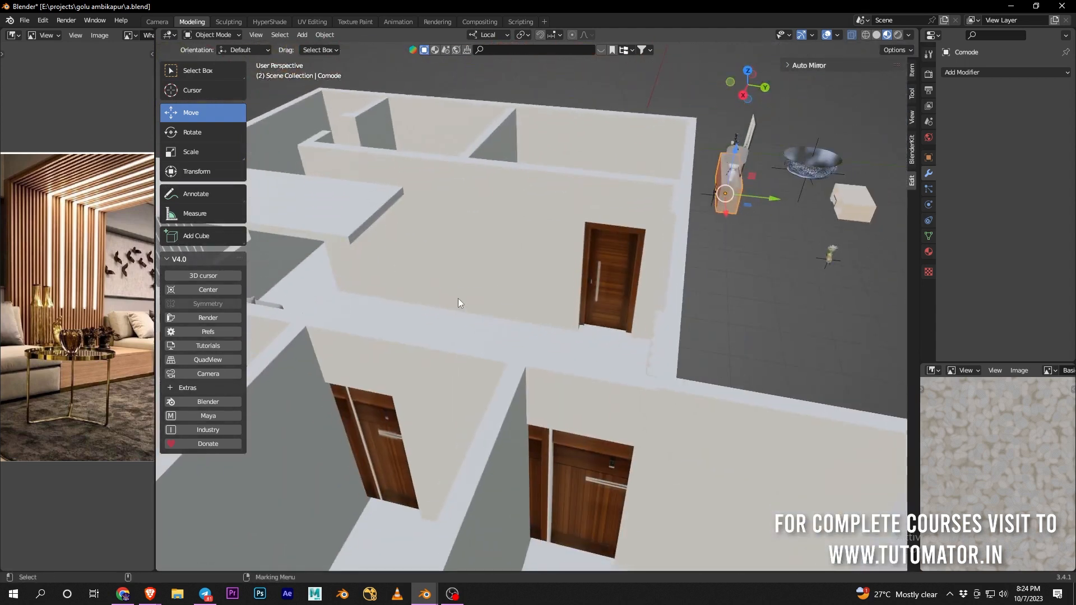
middle_click_drag(806, 193, 681, 207, "shift")
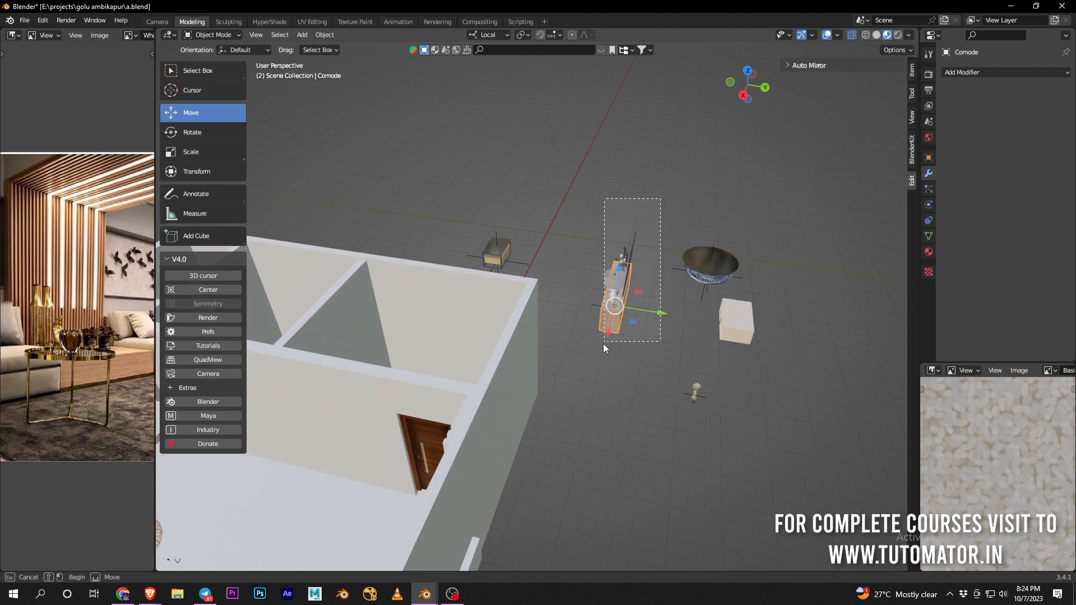
left_click(590, 303)
scroll(651, 338, "down", 2)
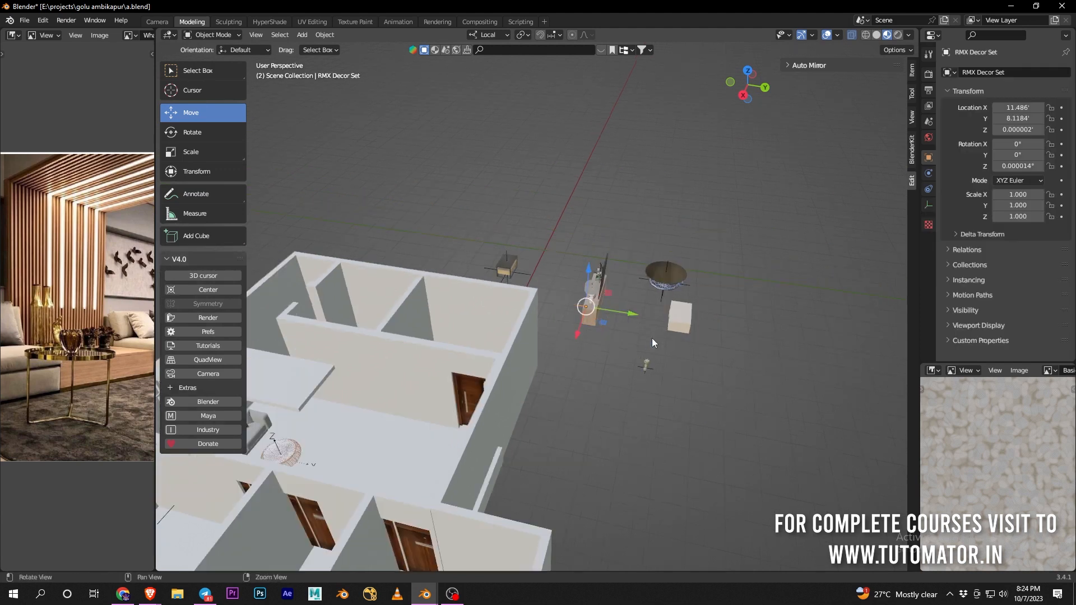
key("g")
key("x")
key("x")
left_click_drag(553, 443, 415, 406)
middle_click_drag(468, 407, 620, 339, "shift")
scroll(620, 339, "up", 4)
left_click_drag(583, 341, 572, 371)
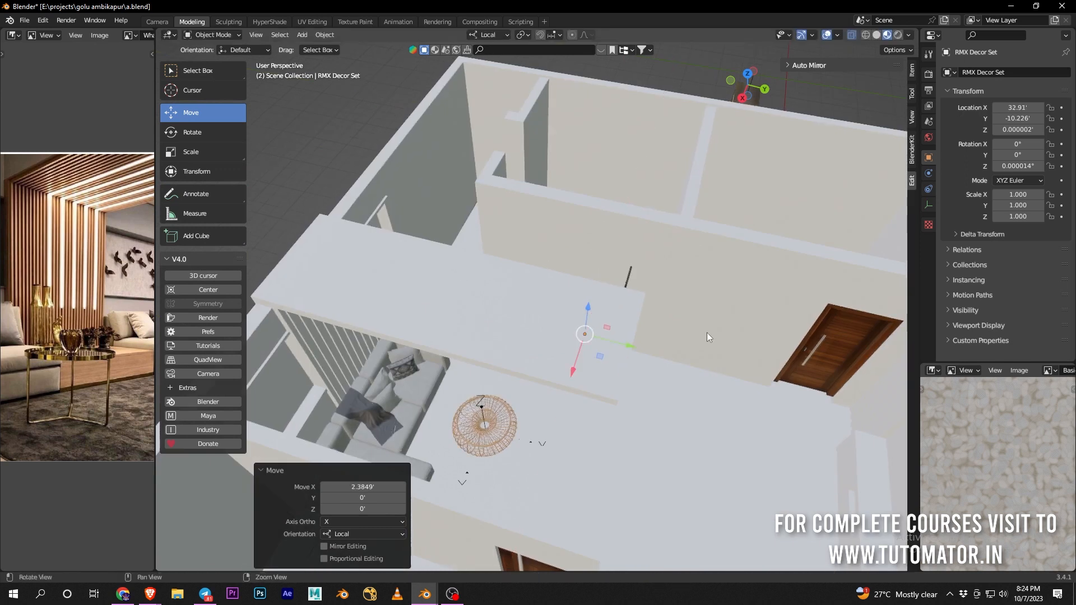
Rotate the RMX Decor Set empty to 90° about Z
middle_click_drag(707, 331, 587, 350, "alt")
key("e")
scroll(587, 350, "up", 2)
left_click_drag(595, 373, 571, 381, "alt")
left_click_drag(456, 366, 886, 166)
left_click(912, 72)
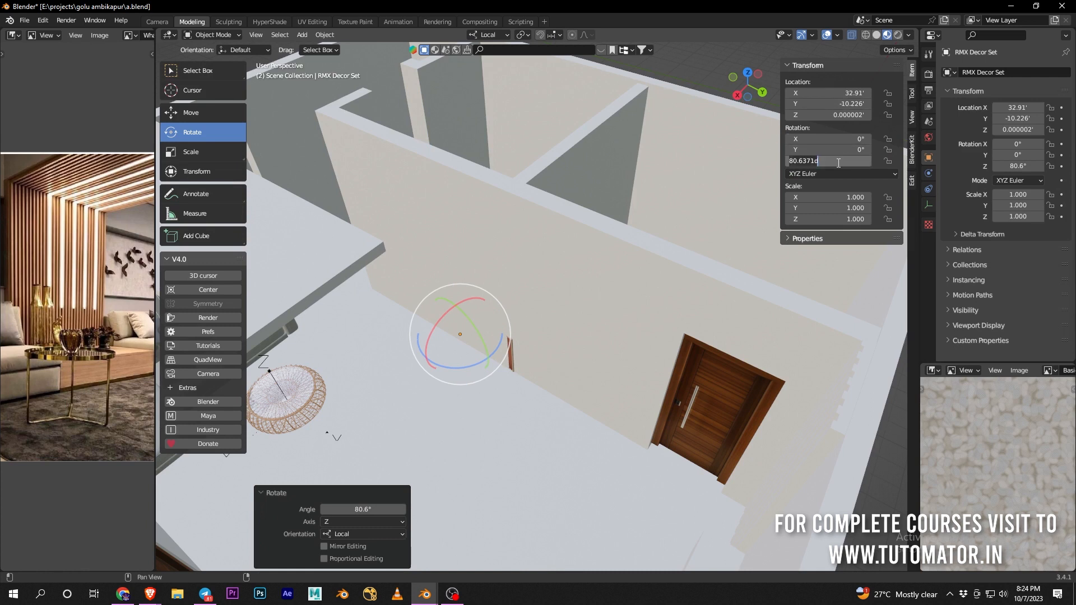
Move the RMX Decor Set back against the living room wall beside the wooden door, at about Y -7.66 feet
middle_click_drag(531, 307, 556, 307, "alt")
scroll(579, 264, "up", 2)
key("w")
left_click_drag(502, 304, 518, 423)
scroll(616, 334, "down", 2)
left_click_drag(617, 334, 677, 288, "alt")
scroll(677, 287, "up", 2)
middle_click_drag(678, 288, 612, 374, "alt")
left_click_drag(612, 374, 737, 328, "alt")
scroll(737, 327, "down", 3)
middle_click_drag(737, 328, 671, 329, "alt")
left_click_drag(671, 330, 690, 327, "alt")
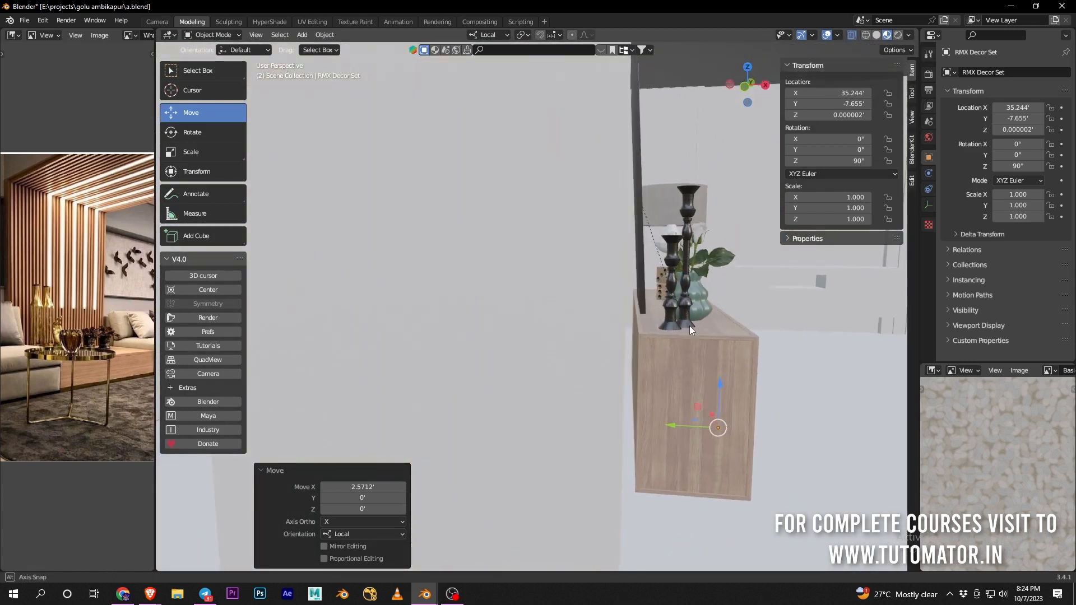
left_click_drag(693, 182, 682, 200, "alt")
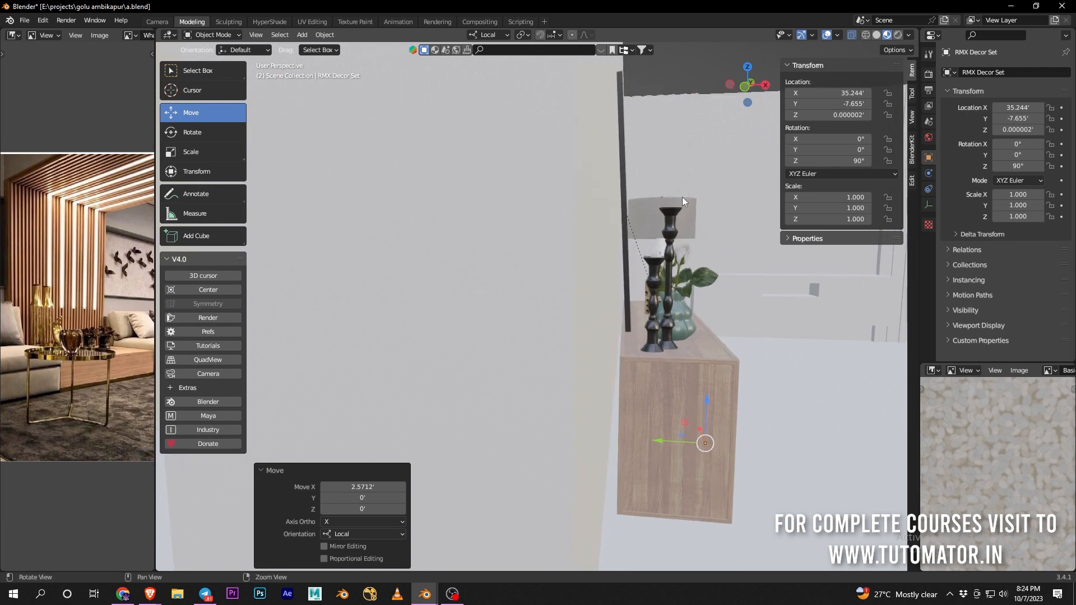
left_click_drag(662, 450, 652, 439)
Move the sideboard's picture frame about 0.134 feet along its local Z axis and save the file
middle_click_drag(676, 245, 608, 268, "alt")
left_click(597, 292)
left_click_drag(607, 269, 609, 270)
middle_click_drag(609, 270, 641, 345)
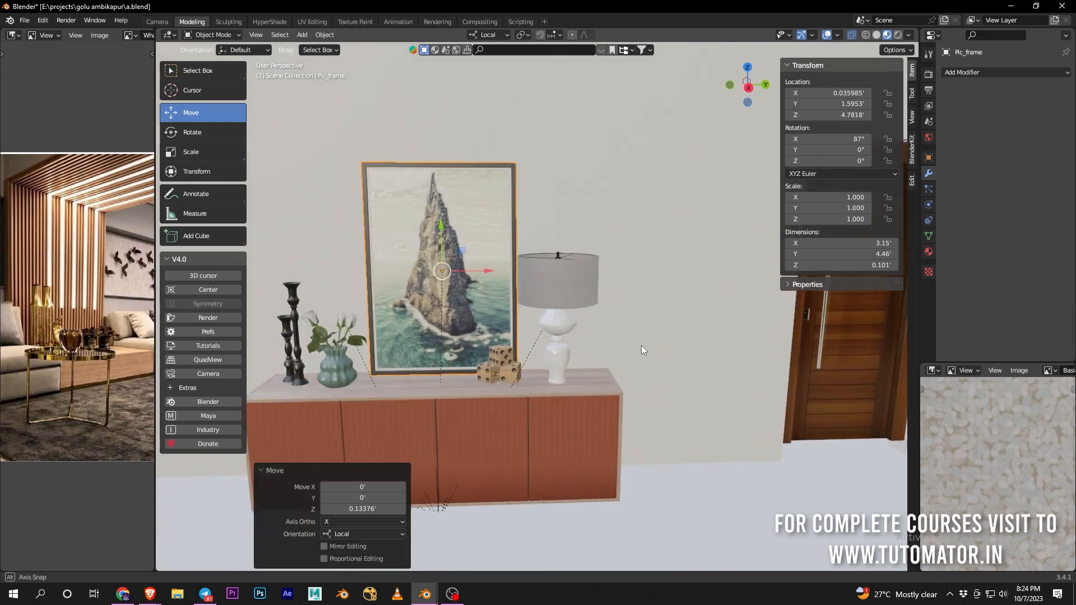
key("ctrl+s")
Move the Decorative vase empty from outside into the house, to about X 43.29 and Y -23.07 feet, and widen the reference image area
scroll(641, 346, "down", 4)
left_click_drag(641, 345, 608, 394, "alt")
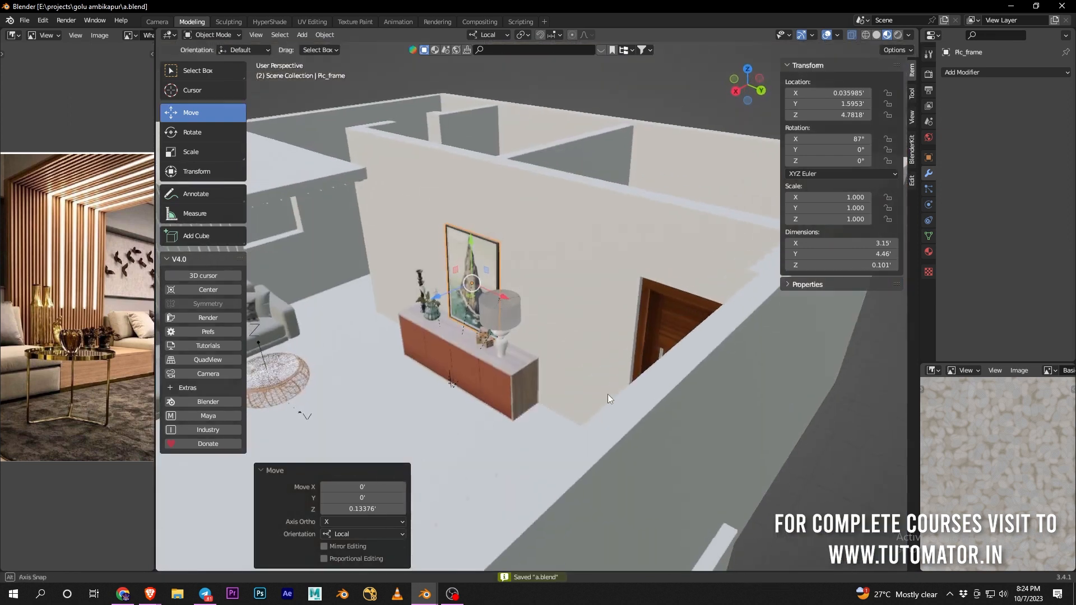
scroll(608, 394, "down", 4)
scroll(753, 461, "down", 4)
middle_click_drag(697, 420, 571, 417, "alt")
scroll(710, 405, "up", 3)
mouse_move(711, 405)
left_mouse_down("alt")
mouse_move(664, 401)
mouse_move(654, 378)
mouse_move(700, 397)
left_mouse_up("alt")
middle_click_drag(445, 374, 562, 350, "alt")
scroll(563, 349, "up", 3)
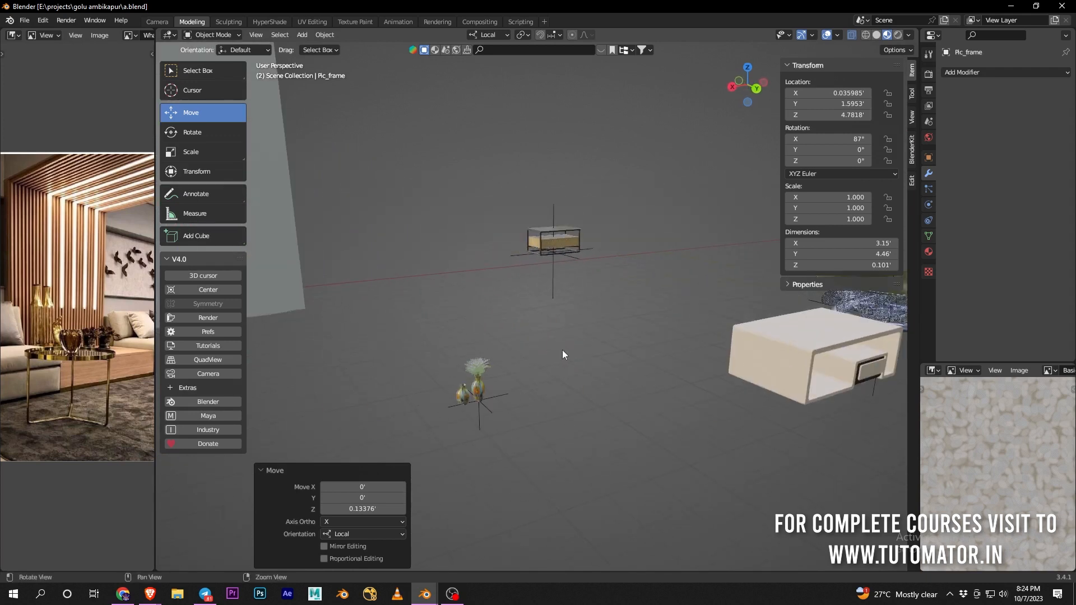
left_click(503, 399)
left_click(503, 399)
left_click_drag(534, 388, 624, 433, "alt")
scroll(646, 375, "up", 4)
middle_click_drag(629, 363, 610, 314, "alt")
scroll(610, 314, "down", 6)
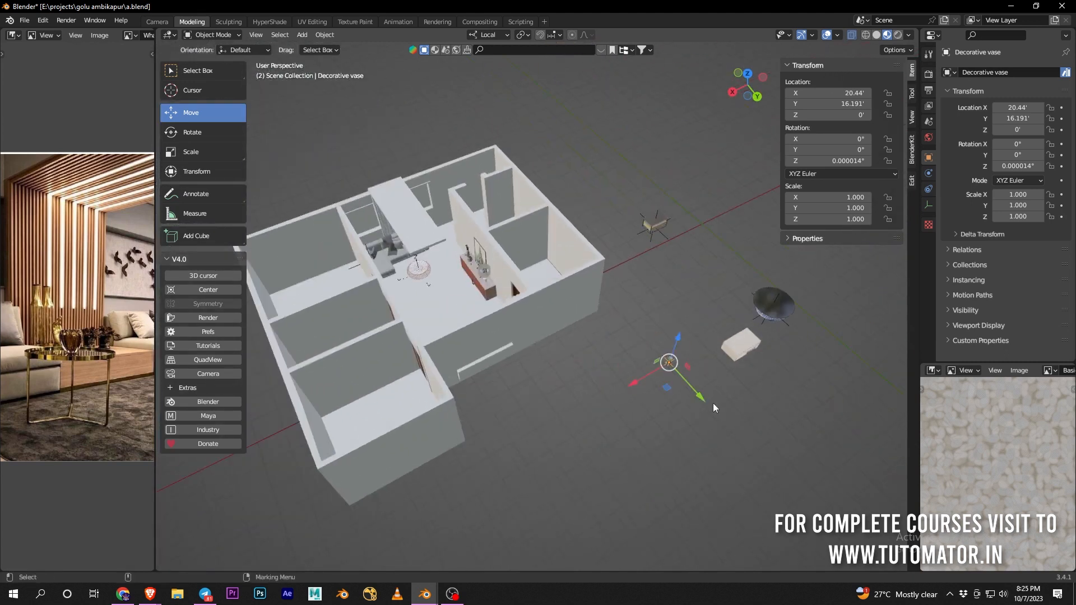
left_click_drag(695, 395, 674, 374)
left_click_drag(525, 241, 518, 233)
scroll(543, 220, "up", 4)
middle_click_drag(546, 220, 574, 289, "alt")
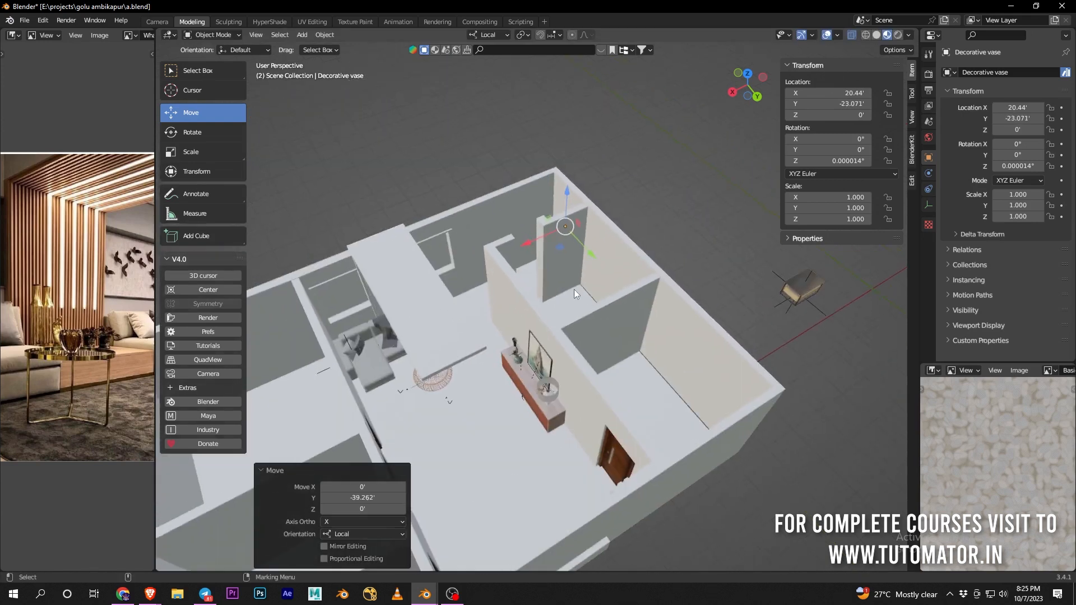
left_click_drag(528, 243, 489, 268)
left_click_drag(333, 351, 332, 351)
left_click_drag(153, 306, 345, 306)
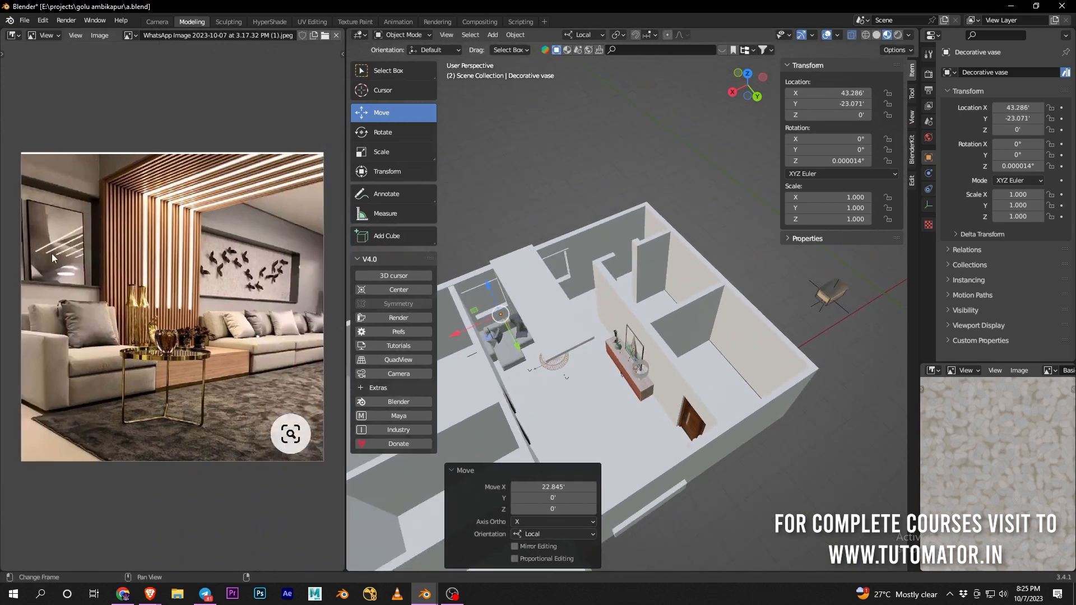
Raise the Decorative vase to about 4.80 feet on Z and shift it to about Y -19.84 feet, near the wall niche
scroll(633, 342, "up", 4)
middle_click_drag(633, 342, 716, 335, "alt")
scroll(661, 345, "up", 3)
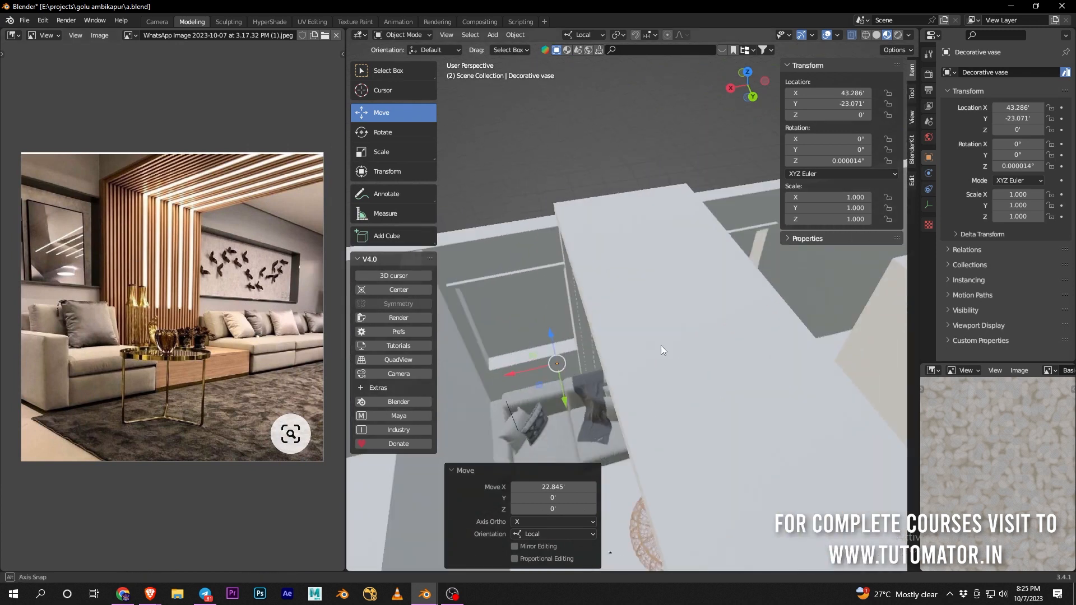
left_click_drag(661, 345, 583, 420, "alt")
middle_click_drag(583, 416, 706, 303, "alt")
scroll(701, 314, "up", 3)
left_click_drag(700, 320, 652, 260, "alt")
scroll(775, 328, "up", 2)
left_click_drag(776, 328, 681, 342, "alt")
key("KP_Decimal")
scroll(668, 309, "up", 2)
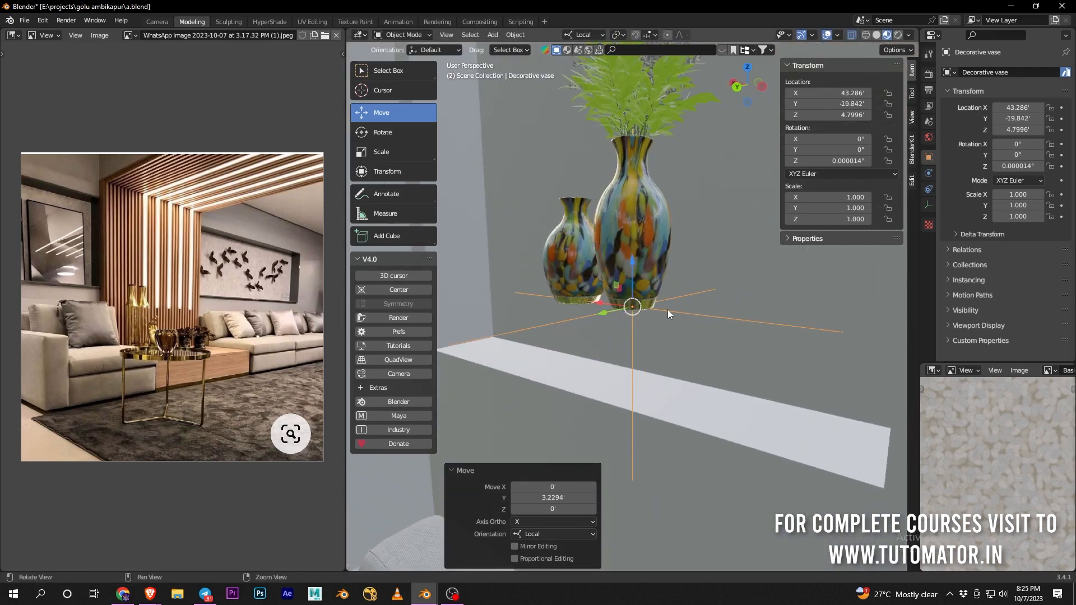
Set the Decorative vase down on the niche ledge behind the sofa, at about Y -20.61 and Z 4.10 feet
left_click_drag(632, 262, 632, 365)
middle_click_drag(728, 383, 703, 310, "alt")
scroll(704, 313, "up", 2)
left_click_drag(739, 333, 687, 338, "alt")
left_click_drag(577, 335, 677, 365)
left_click_drag(676, 363, 735, 354, "alt")
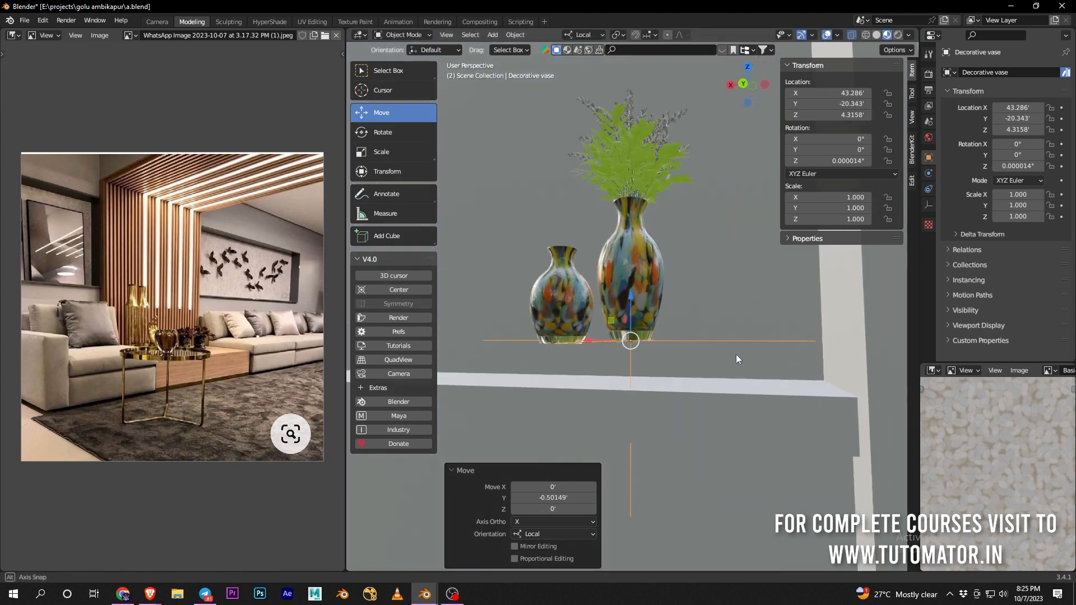
left_click_drag(632, 299, 632, 333)
left_click_drag(693, 350, 801, 345, "alt")
middle_click_drag(723, 358, 791, 388, "alt")
left_click_drag(664, 361, 622, 371)
middle_click_drag(644, 370, 597, 354)
scroll(750, 388, "up", 2)
middle_click_drag(789, 395, 778, 391)
left_click_drag(664, 344, 665, 354)
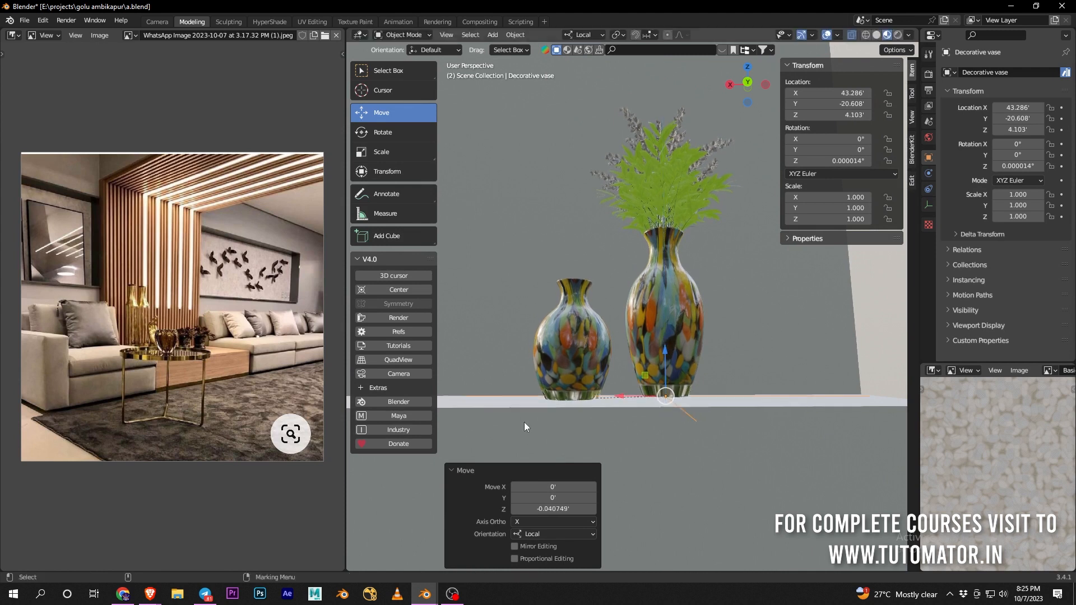
Switch to Chrome, open tutomator.in in a new tab and view its Courses page
left_click(123, 594)
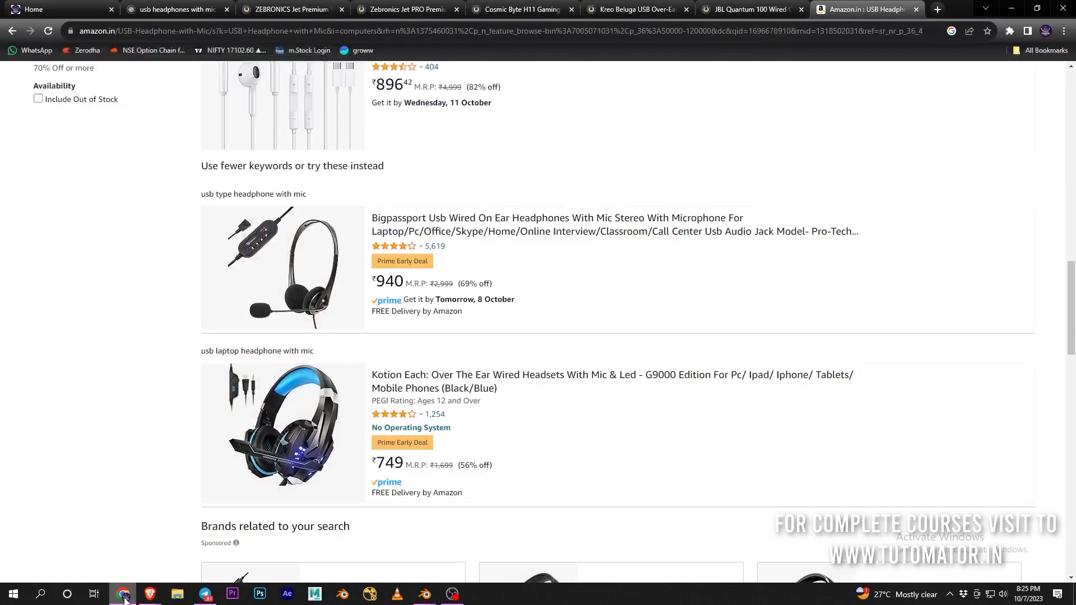
left_click(53, 7)
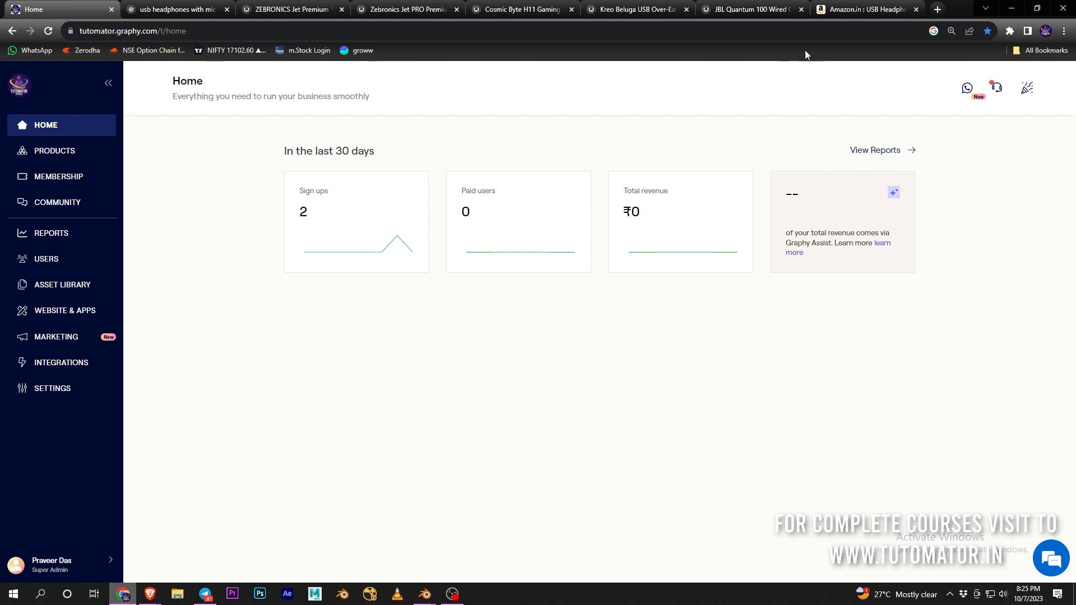
left_click(936, 8)
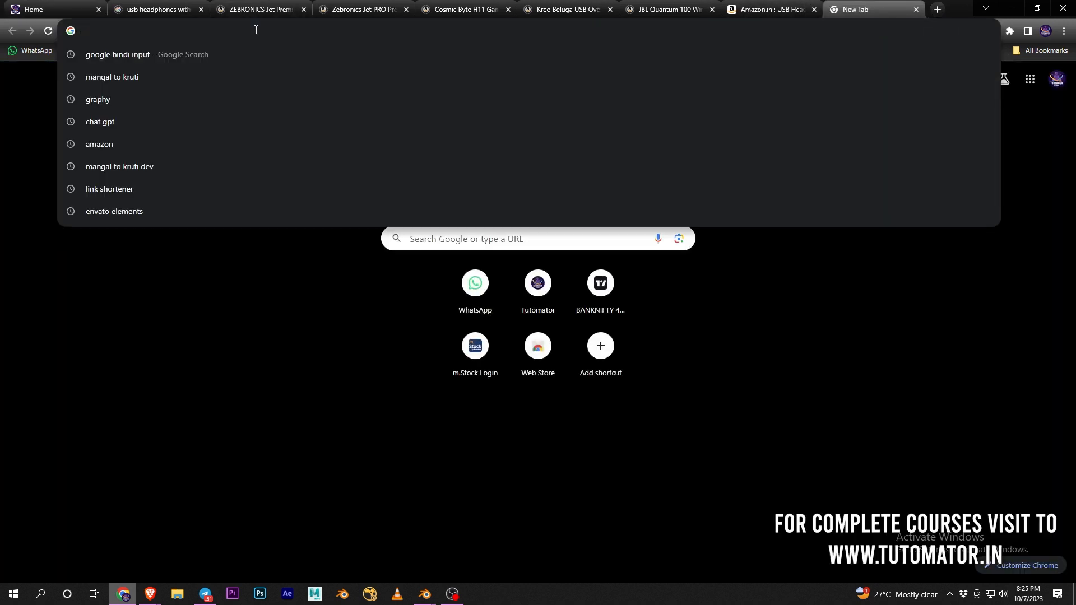
type("eww")
key("BackSpace")
key("BackSpace")
key("BackSpace")
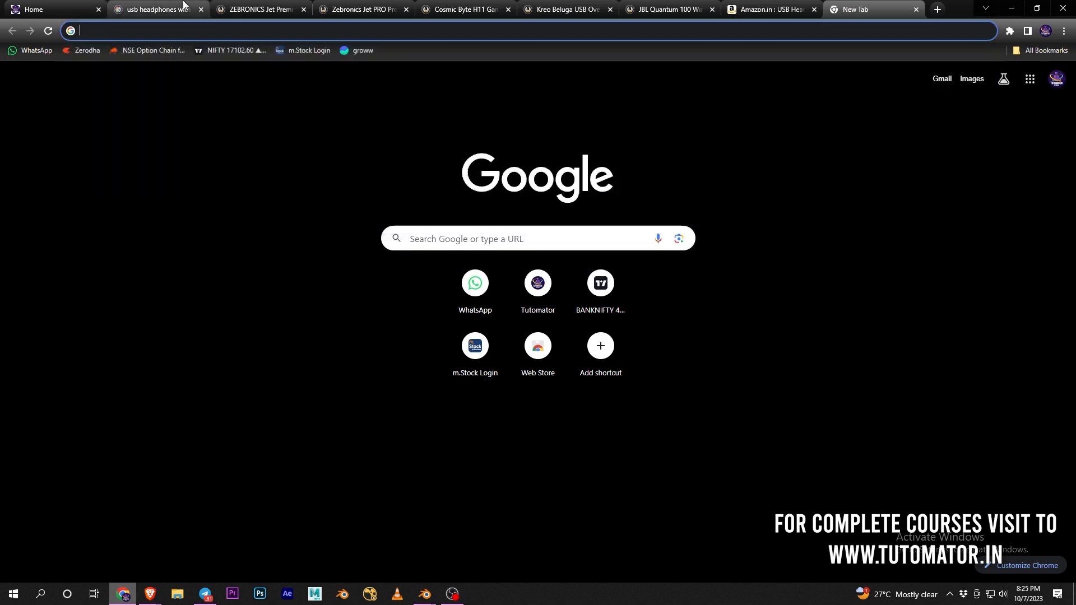
type("www")
key("Return")
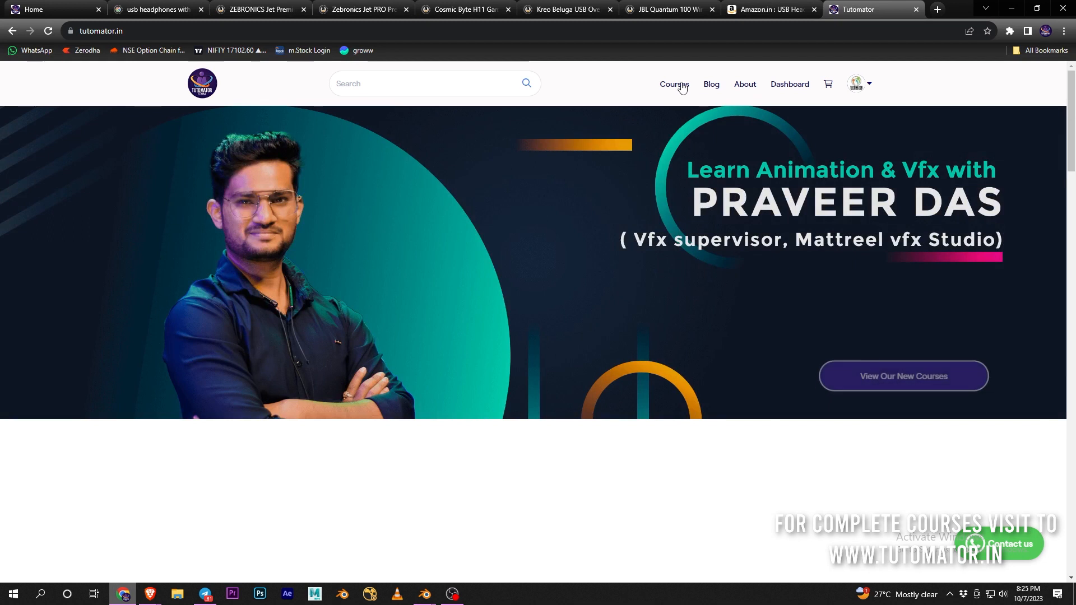
left_click(680, 87)
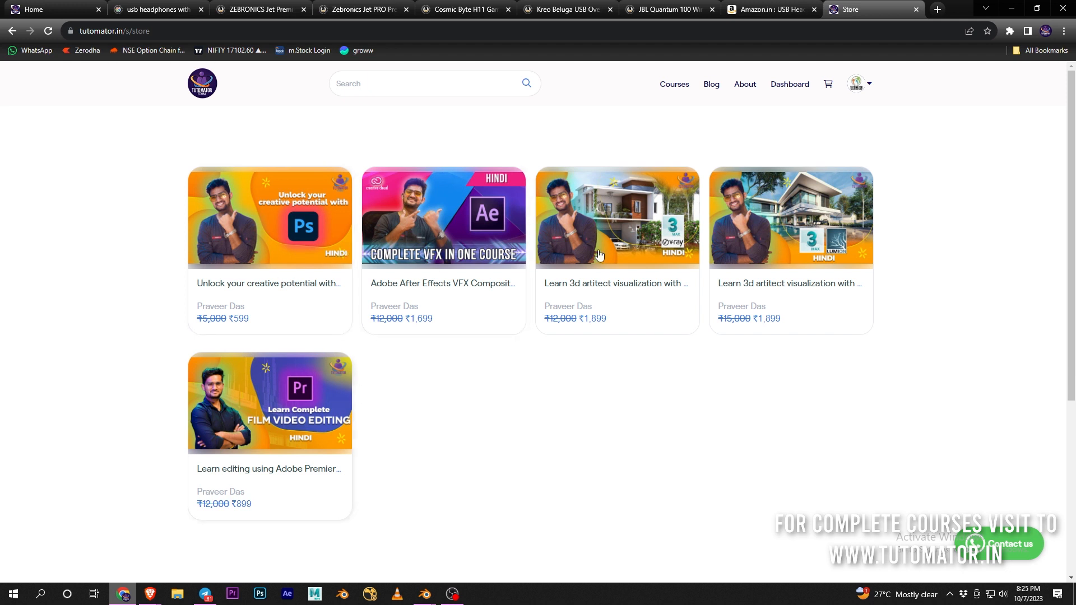
left_click(1013, 7)
Slide the Decorative vase along the niche ledge toward the side wall, to about X 45.28 feet
left_click_drag(704, 389, 726, 354, "alt")
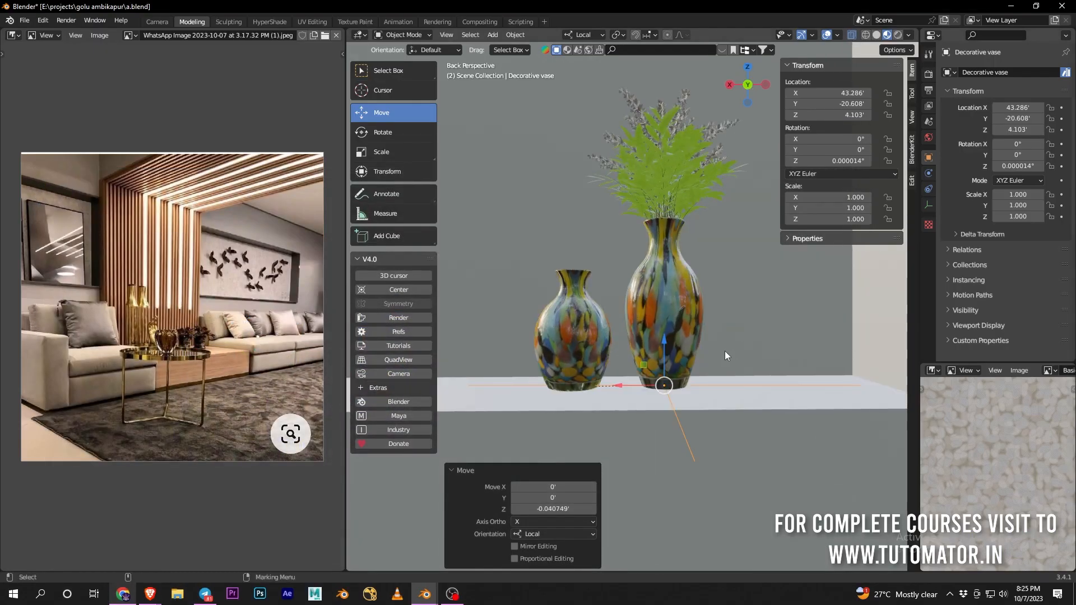
right_click_drag(726, 354, 723, 339, "alt")
left_click_drag(723, 340, 716, 330, "alt")
right_click_drag(716, 329, 730, 312, "alt")
left_click_drag(728, 311, 579, 348, "alt")
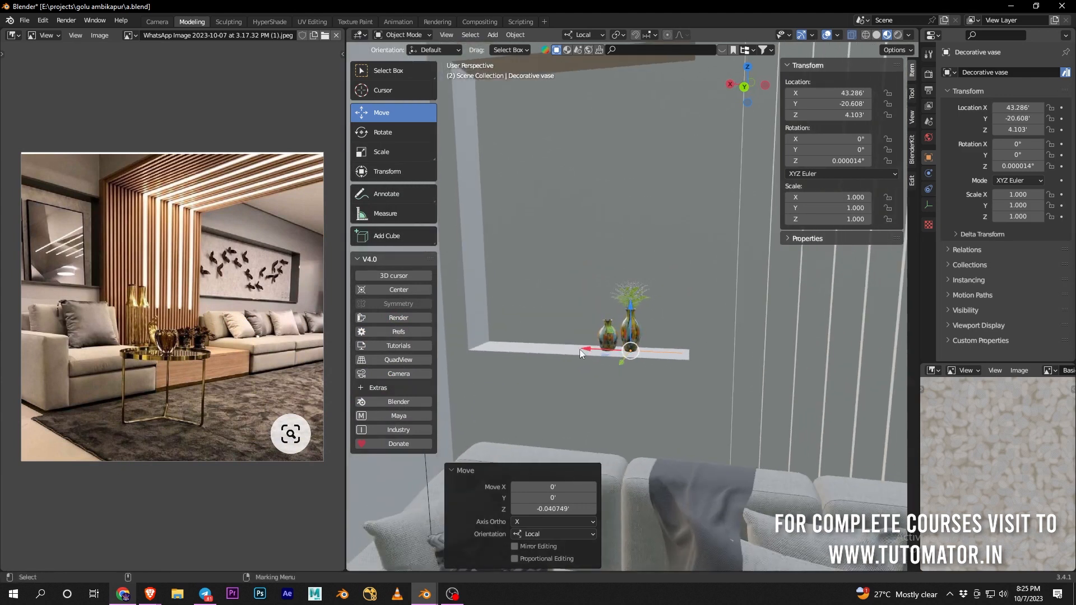
key("g")
key("x")
left_click_drag(473, 345, 474, 345)
mouse_move(624, 335)
left_mouse_down("alt")
mouse_move(638, 331)
mouse_move(632, 324)
left_mouse_up("alt")
right_click_drag(631, 324, 664, 337, "alt")
left_click_drag(665, 337, 603, 318, "alt")
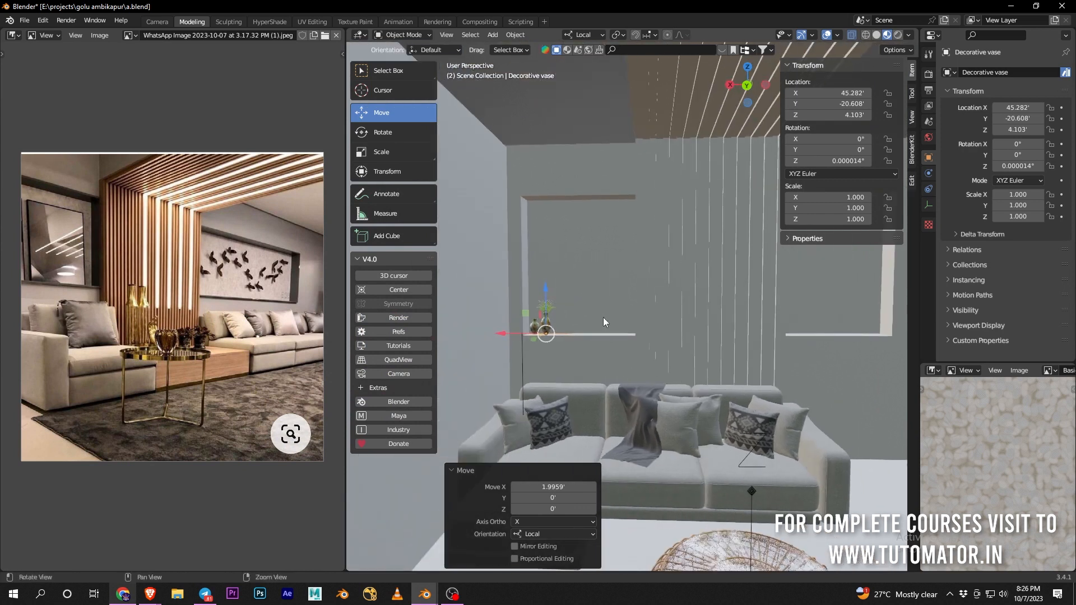
Show the scene in wireframe, select the whole vase set on the ledge and duplicate it in place
left_click(865, 36)
scroll(567, 302, "up", 2)
middle_click_drag(567, 303, 640, 281, "alt")
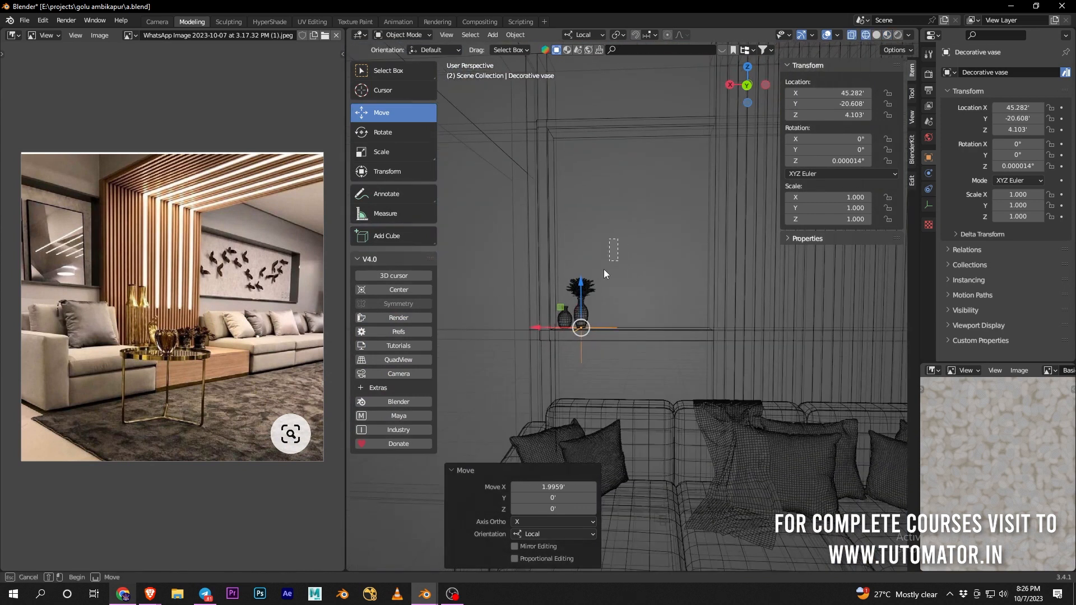
left_click_drag(556, 350, 556, 350)
left_click_drag(593, 205, 537, 243, "ctrl")
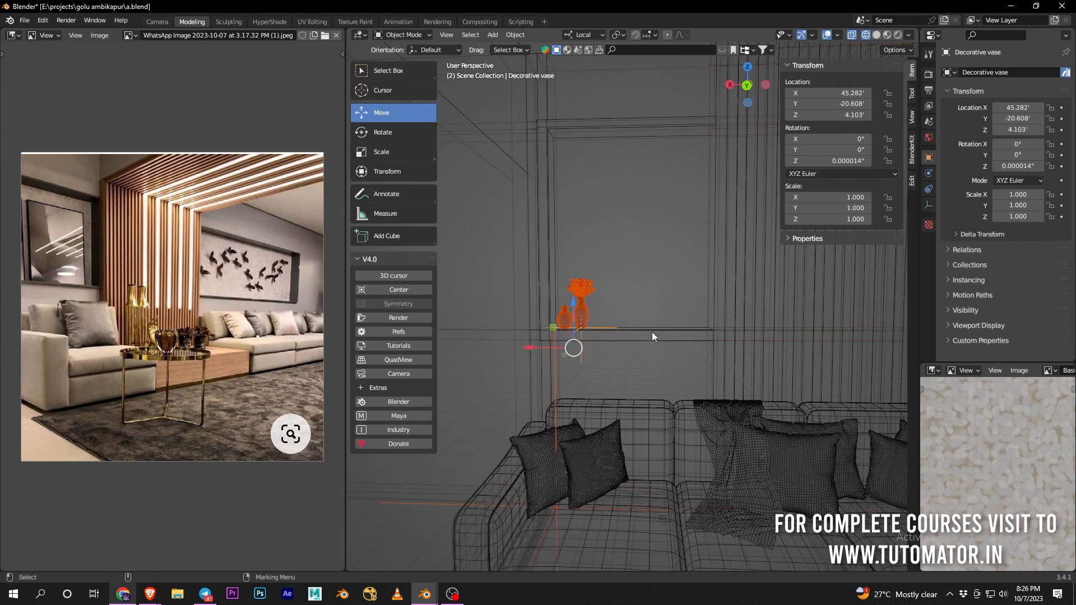
middle_click_drag(669, 307, 632, 286, "alt")
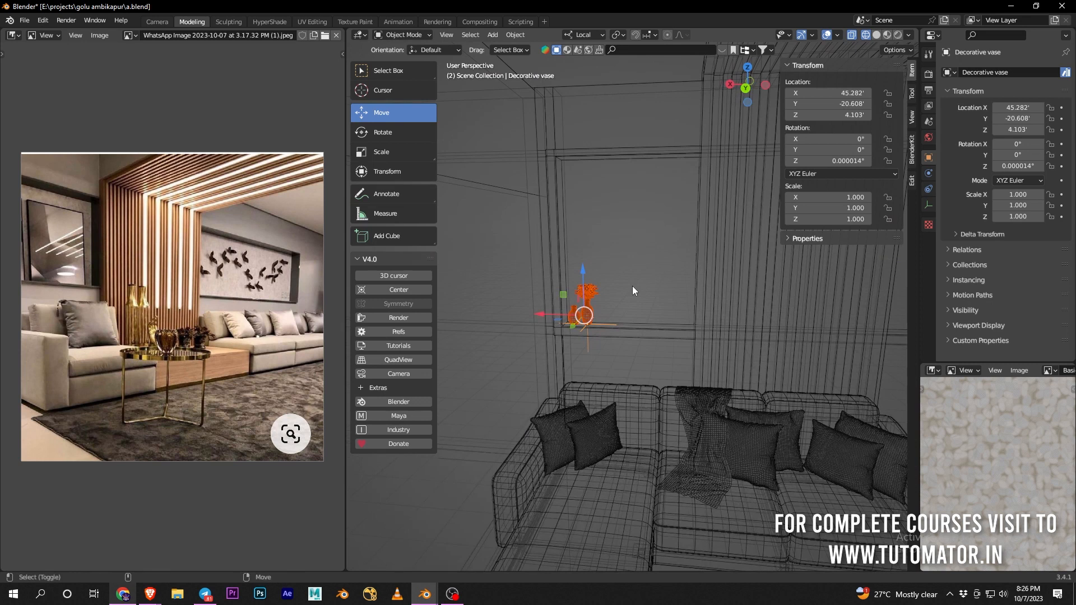
key("shift+d")
right_click(632, 291)
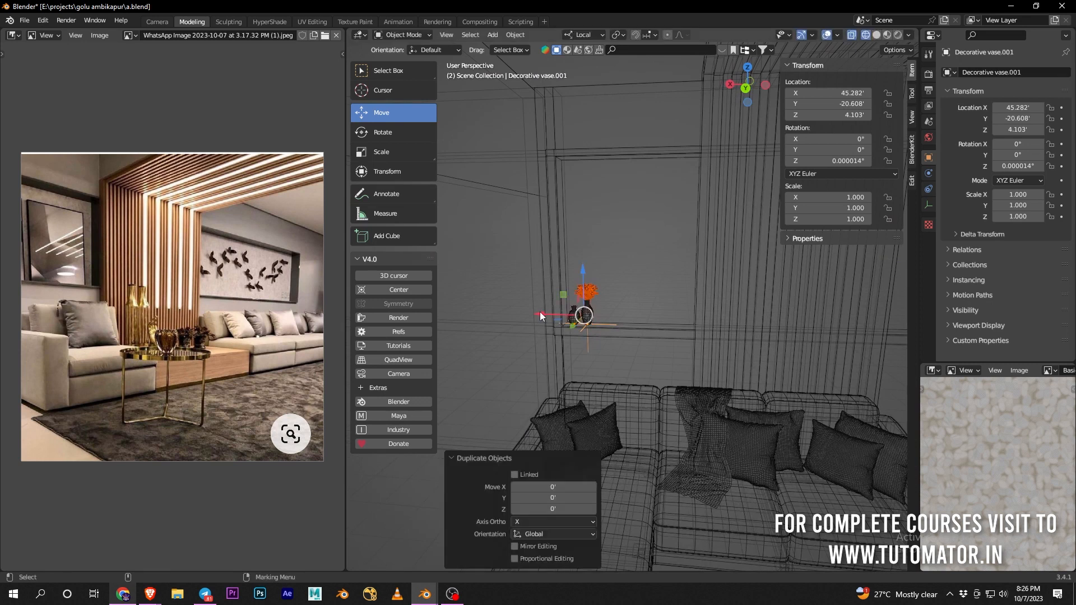
left_click(617, 297)
left_click(597, 323)
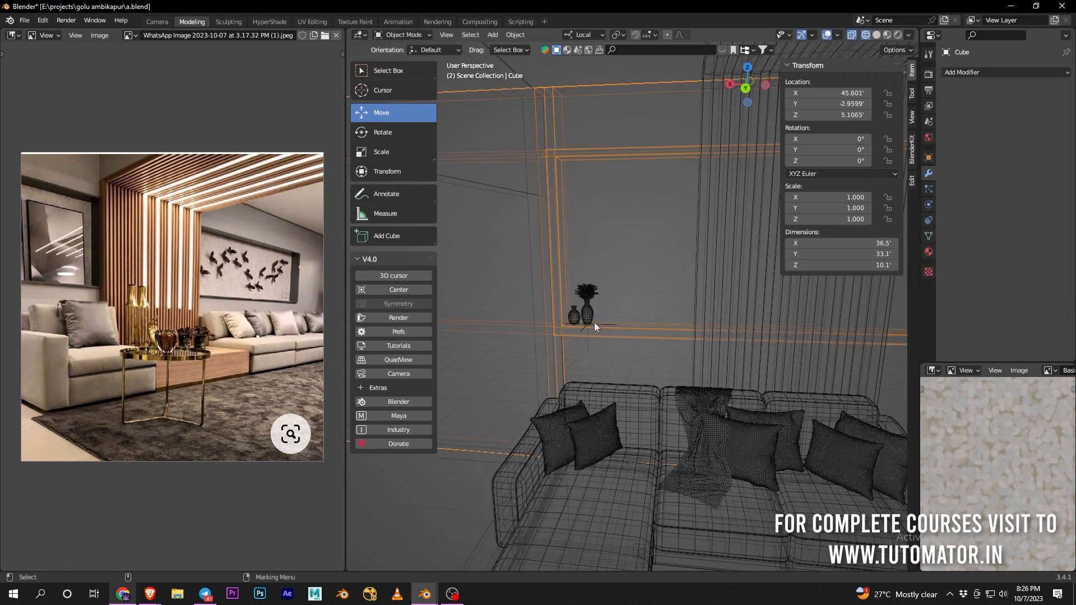
left_click(584, 326)
left_click_drag(546, 322, 577, 324)
key("ctrl+z")
Move the duplicated vase set along X to the niche ledge on the other side of the slatted panel, at about X 34.75 feet
left_click(599, 325)
scroll(622, 314, "up", 5)
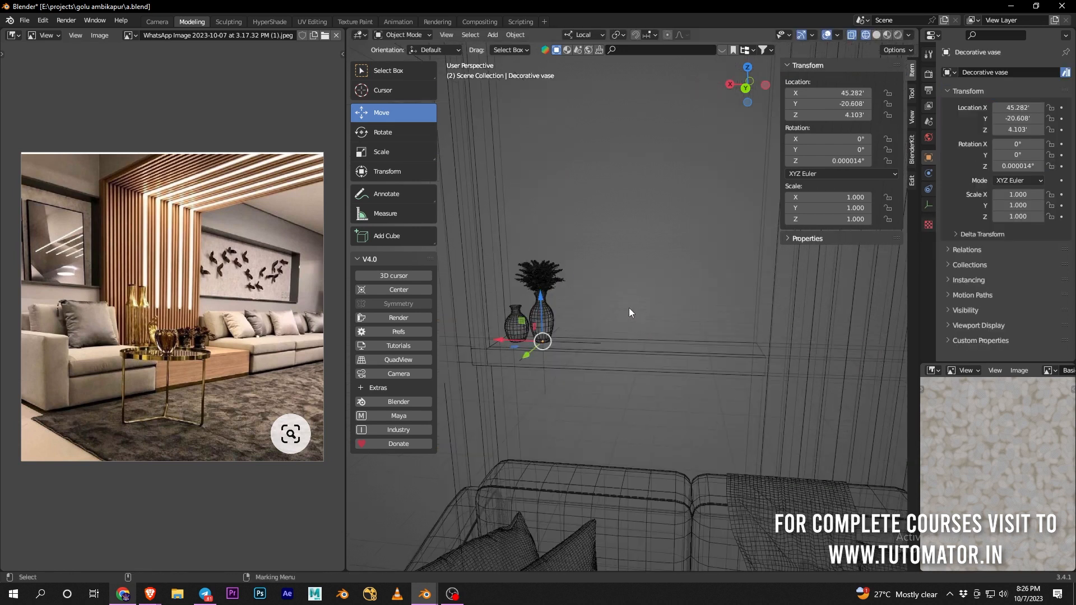
key("g")
key("x")
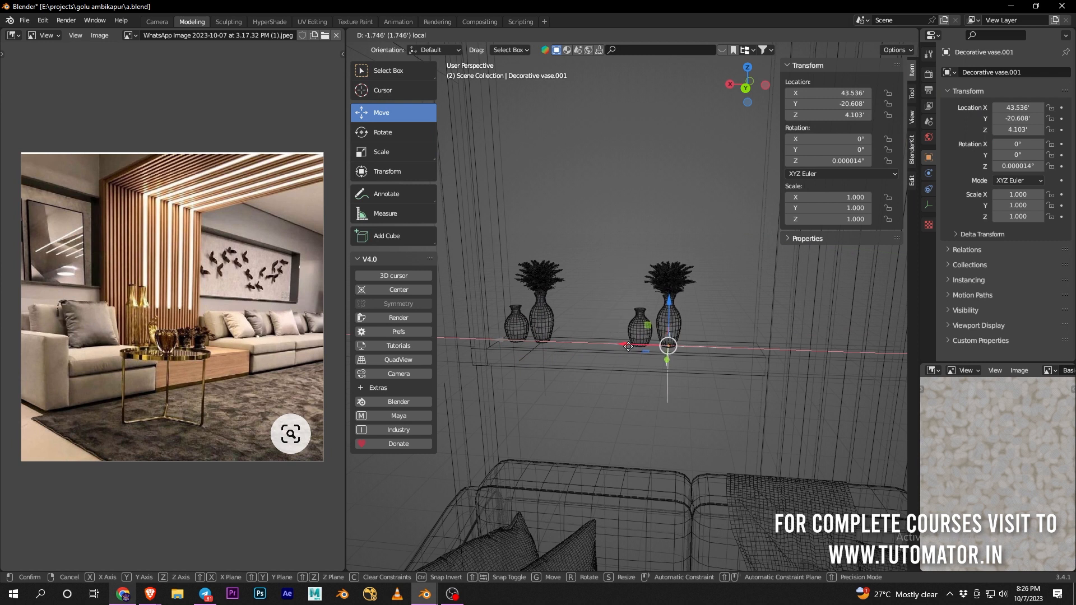
left_click(624, 346)
scroll(594, 346, "down", 4)
left_click_drag(533, 311, 815, 314)
middle_click_drag(800, 282, 633, 313)
scroll(633, 314, "down", 8)
left_click_drag(633, 313, 655, 332, "alt")
scroll(655, 332, "down", 3)
Display the viewport in Solid shading and save the file
left_click(876, 35)
key("ctrl+s")
scroll(789, 377, "up", 8)
mouse_move(755, 336)
middle_mouse_down()
mouse_move(802, 353)
mouse_move(780, 329)
mouse_move(739, 336)
middle_mouse_up()
scroll(614, 333, "up", 6)
scroll(623, 343, "down", 6)
middle_click_drag(627, 348, 743, 325, "shift")
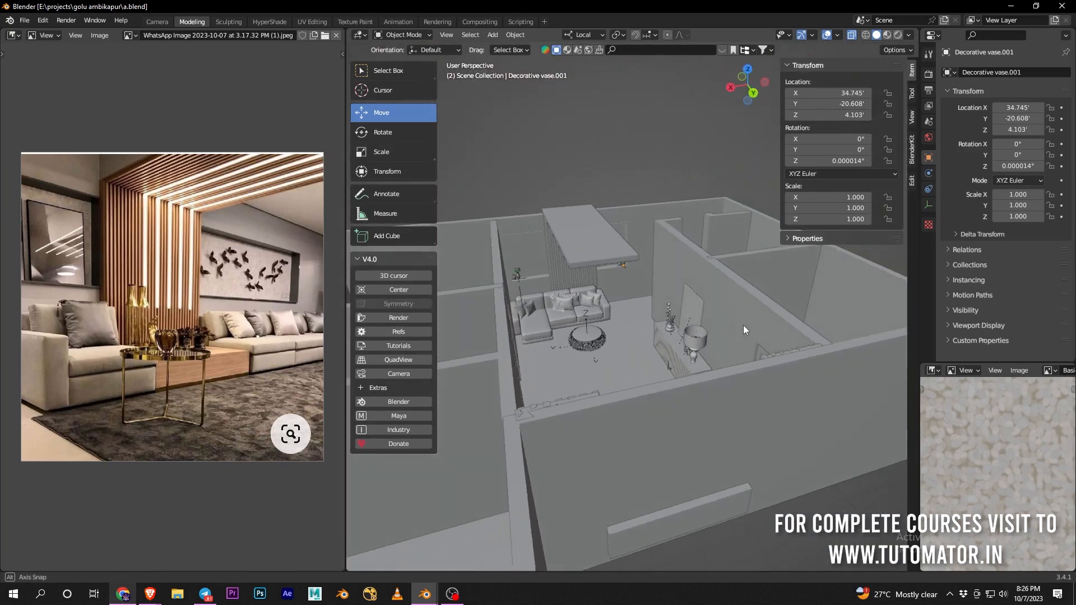
scroll(701, 342, "up", 5)
scroll(694, 376, "down", 8)
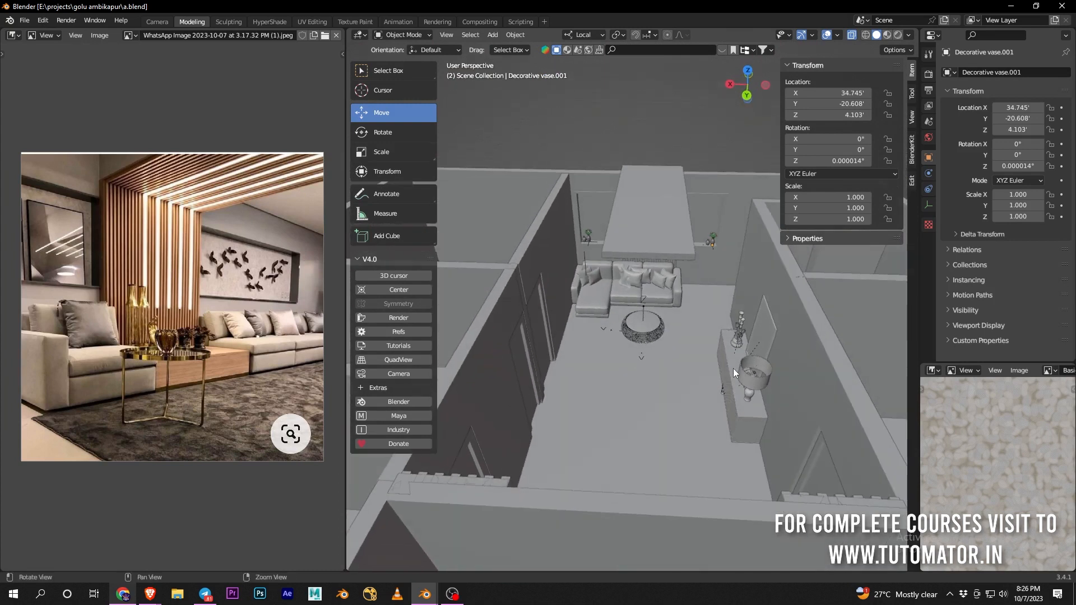
Narrow the reference image area to enlarge the 3D viewport and save the file again
left_click_drag(347, 208, 130, 208)
scroll(672, 308, "down", 3)
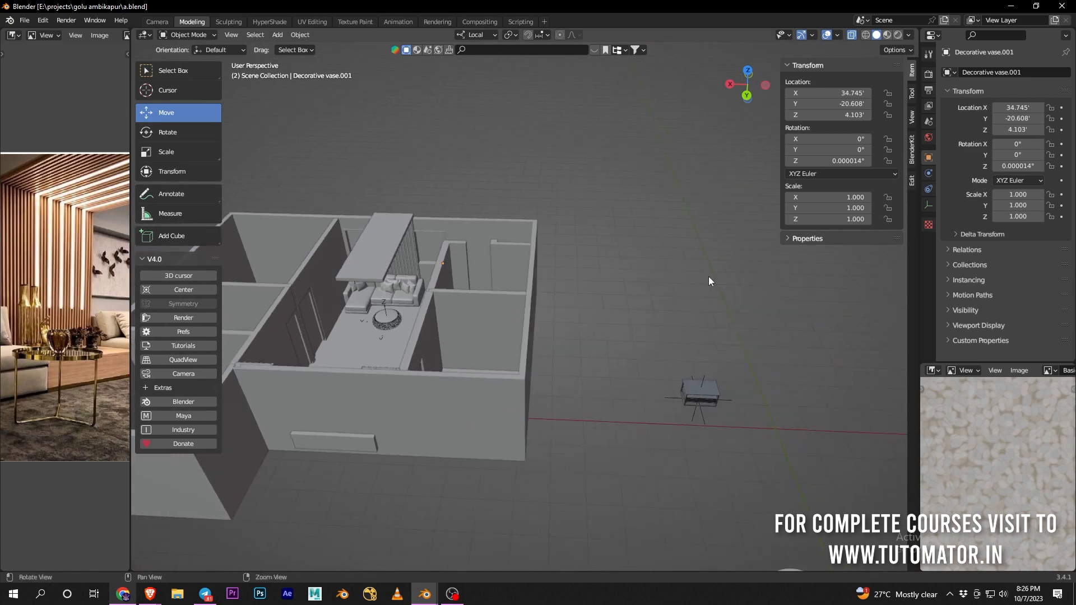
key("ctrl+s")
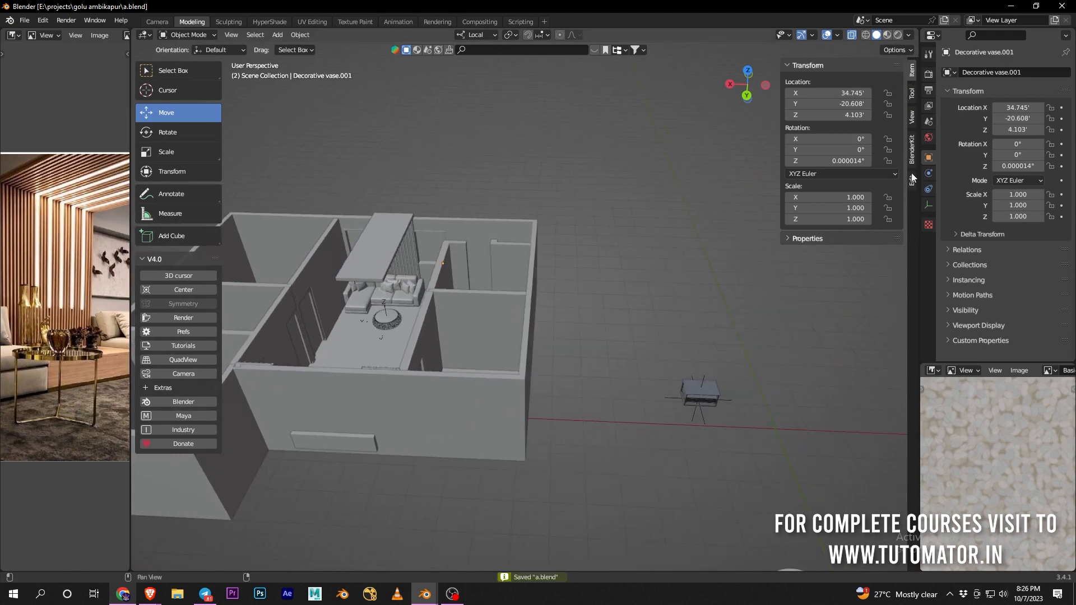
List BlenderKit models from the Decoration category with free assets first
left_click(911, 157)
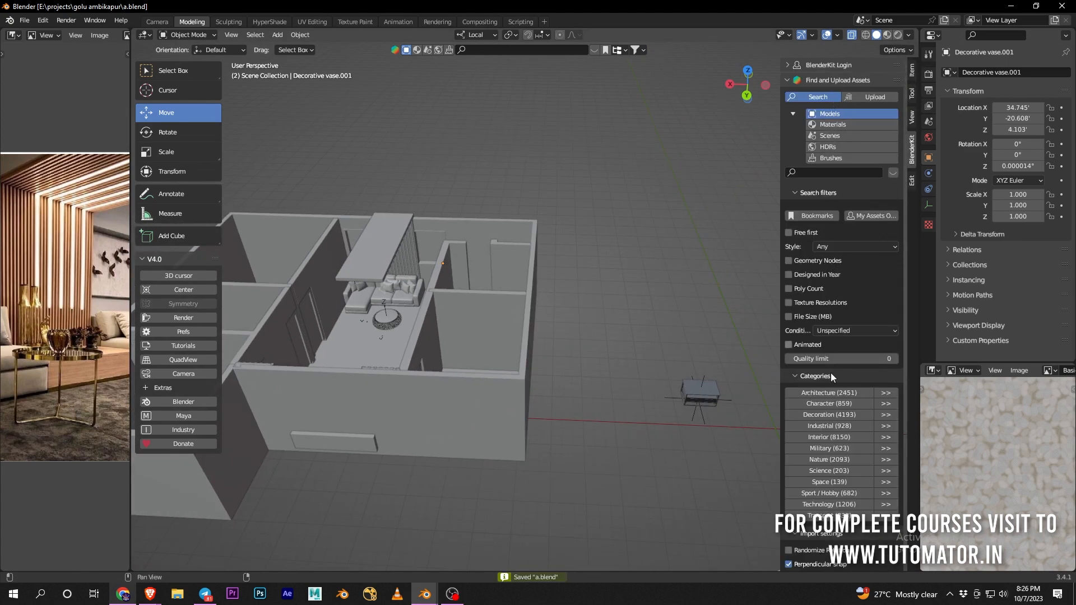
left_click(881, 416)
left_click(804, 245)
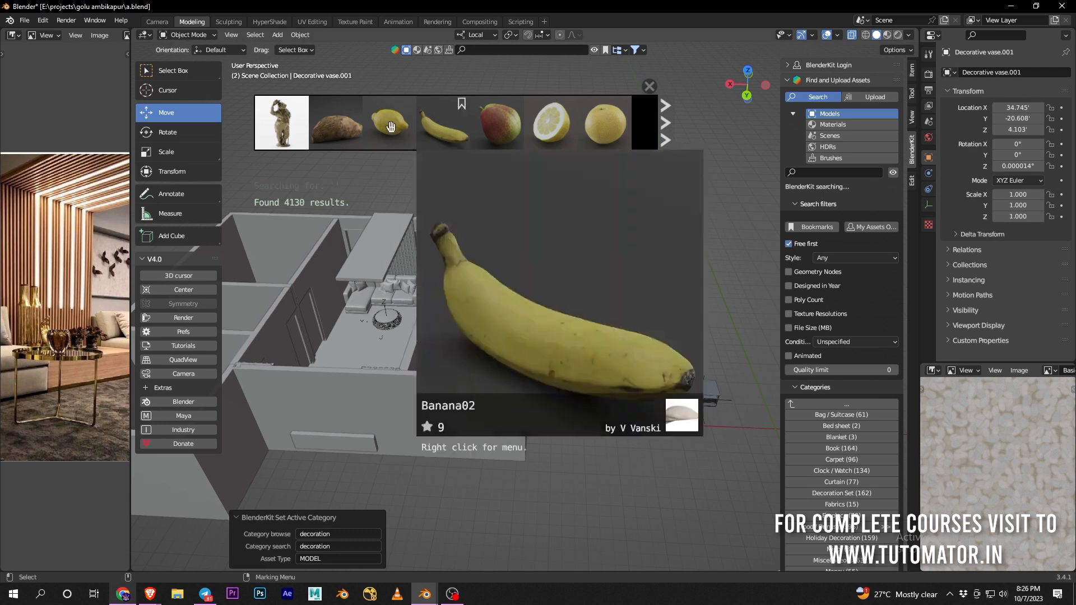
Browse the decoration models and import the Antique Wood Globe into the open area beside the house
mouse_move(273, 130)
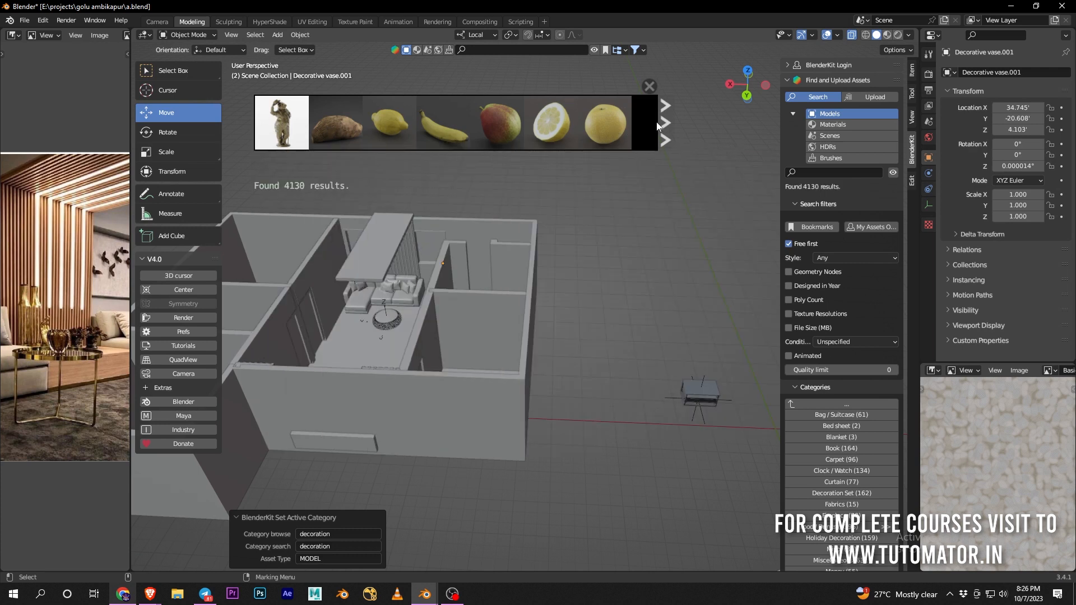
left_click(665, 122)
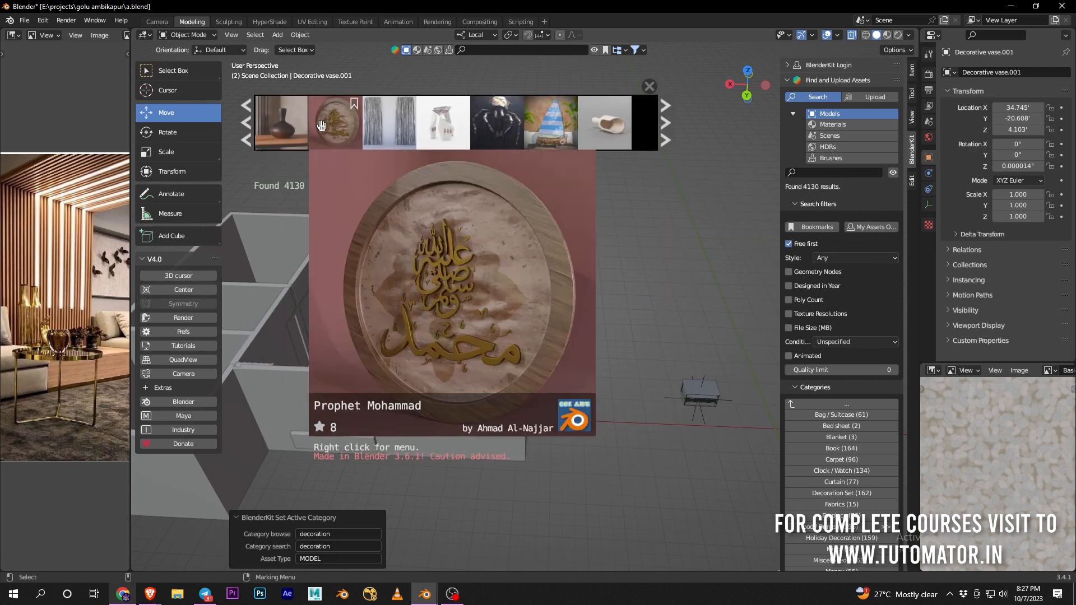
mouse_move(424, 125)
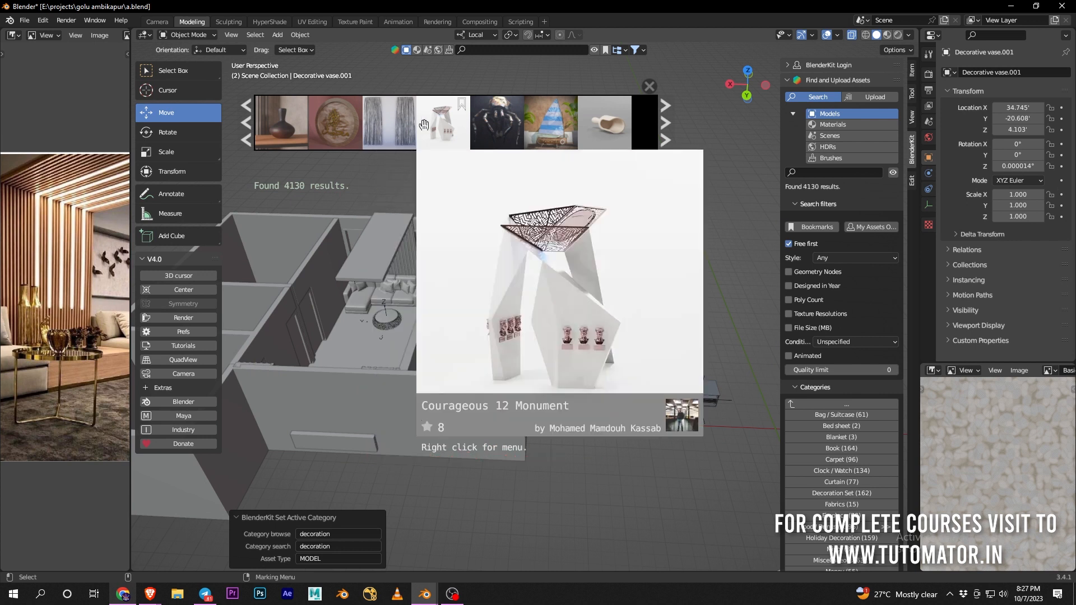
mouse_move(491, 122)
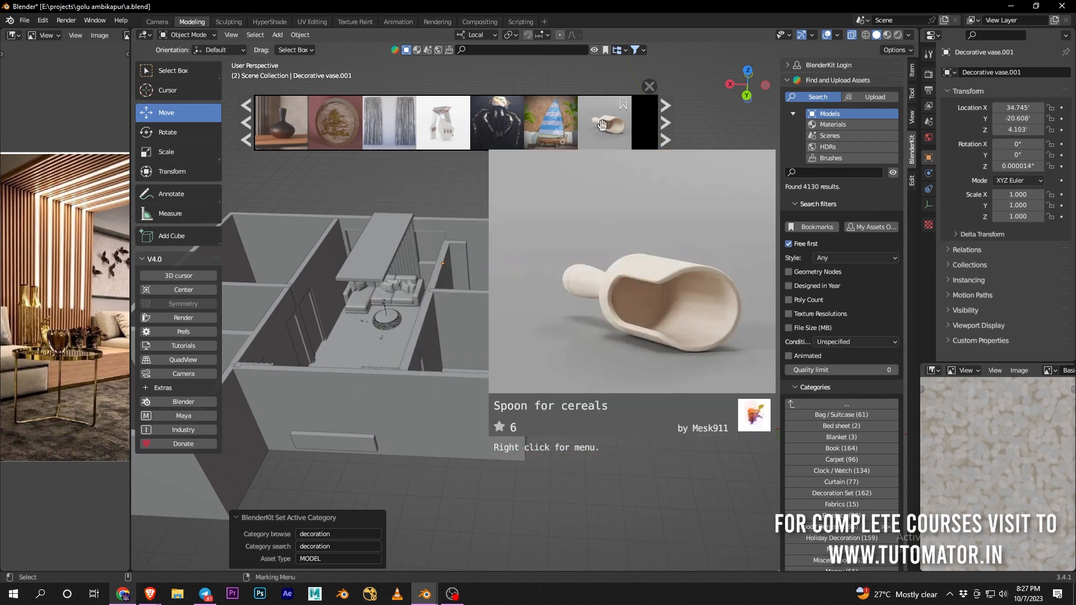
left_click(665, 125)
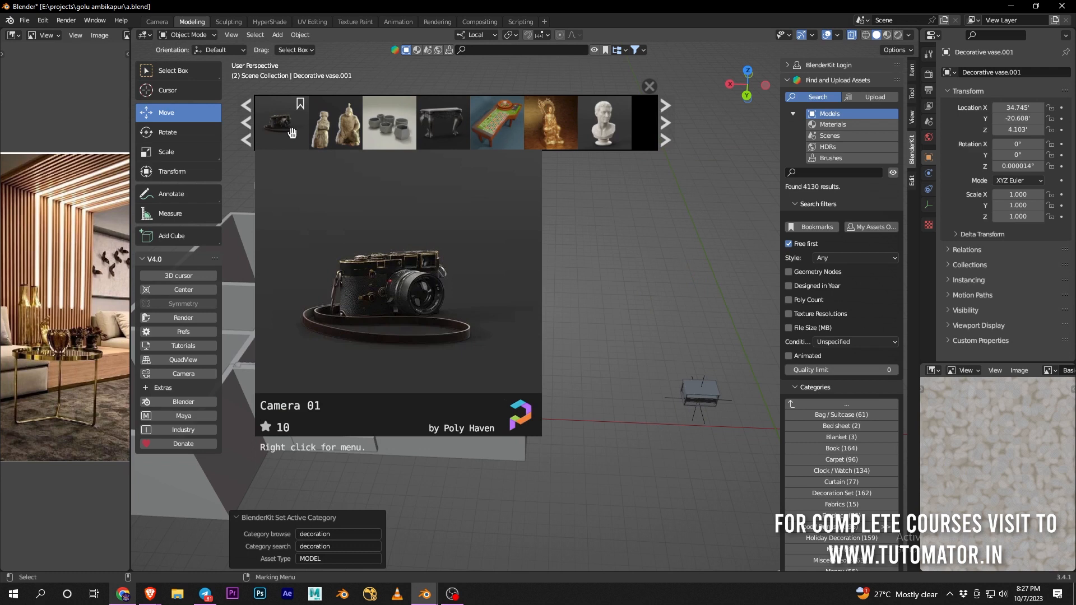
mouse_move(427, 127)
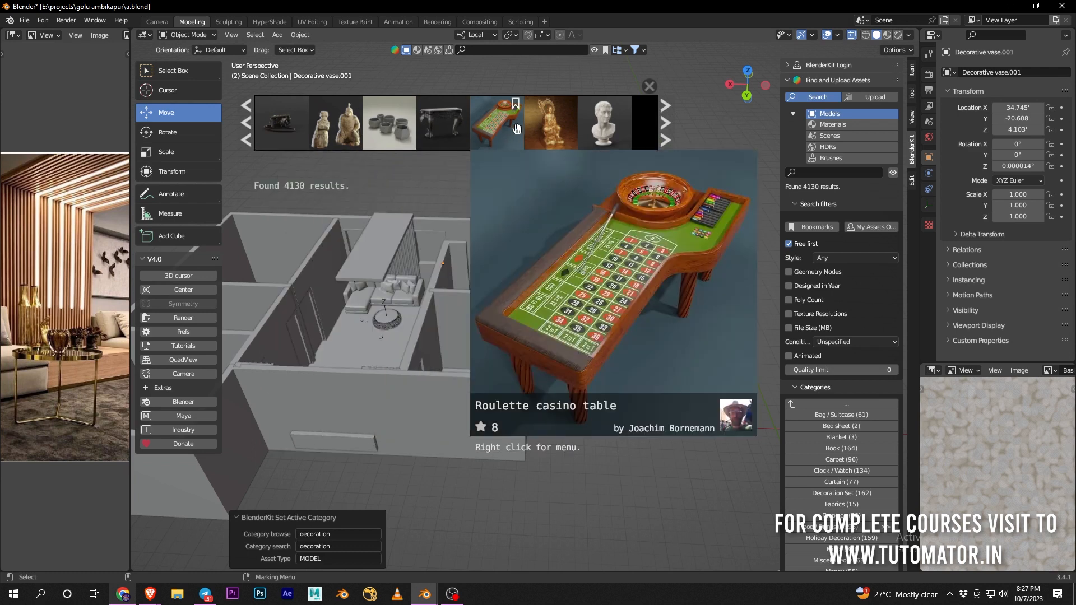
left_click(665, 132)
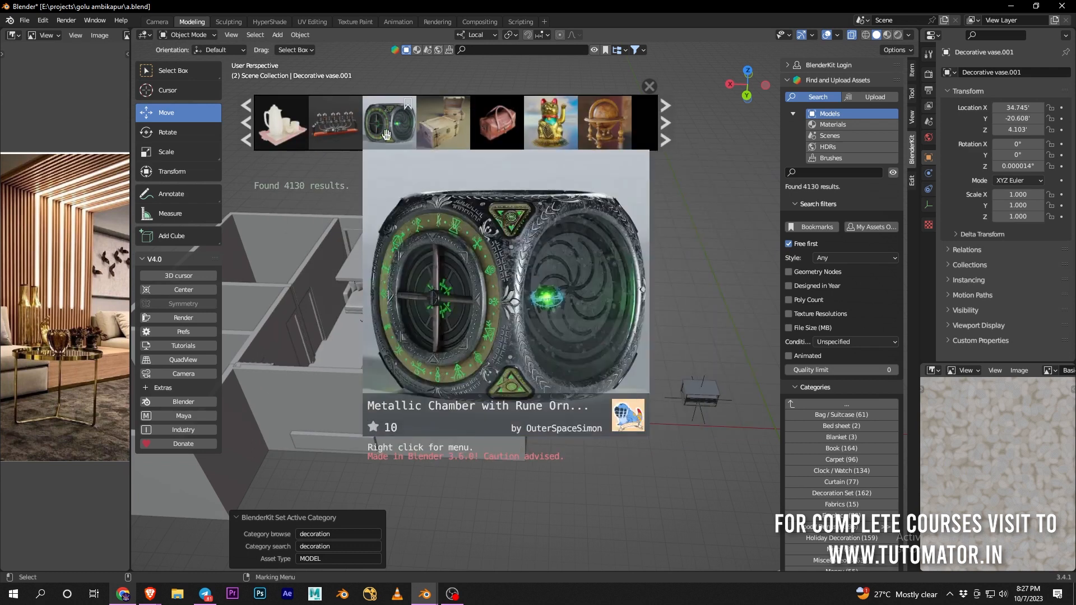
mouse_move(340, 129)
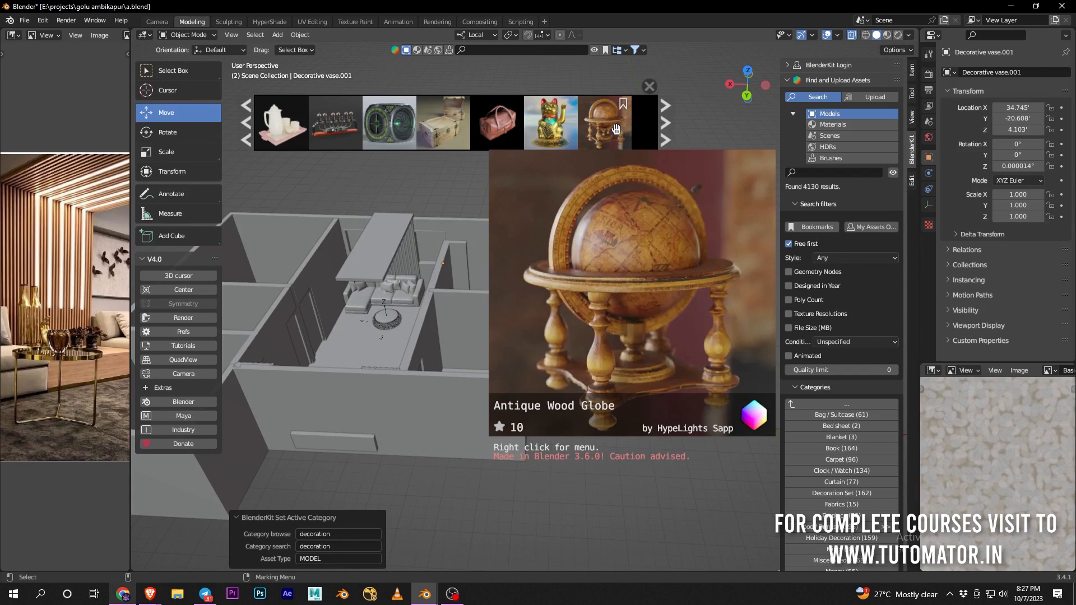
mouse_move(616, 129)
left_mouse_down()
mouse_move(620, 302)
mouse_move(597, 335)
mouse_move(599, 312)
left_mouse_up()
middle_click_drag(688, 284, 653, 285)
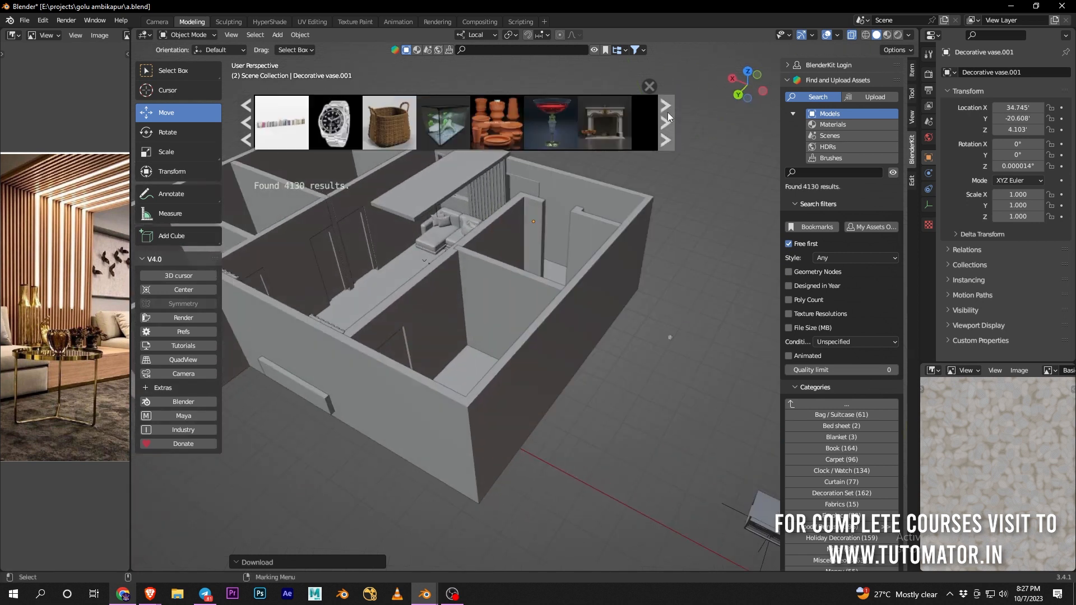
Find Decorative Book Set 01 among the decoration models and import it beside the house
left_click(666, 115)
mouse_move(441, 129)
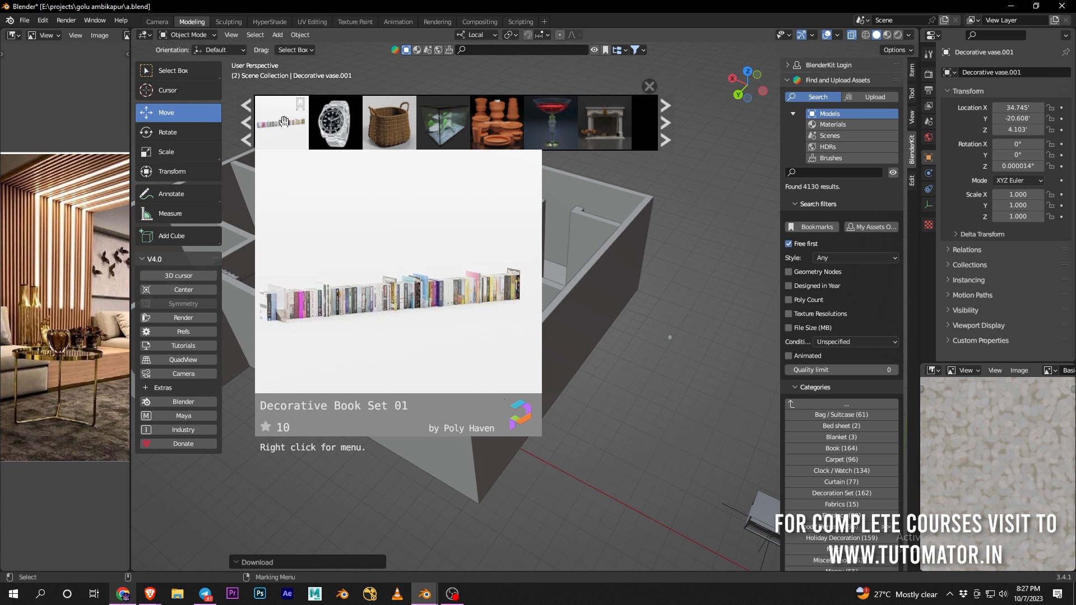
left_click_drag(278, 120, 646, 370)
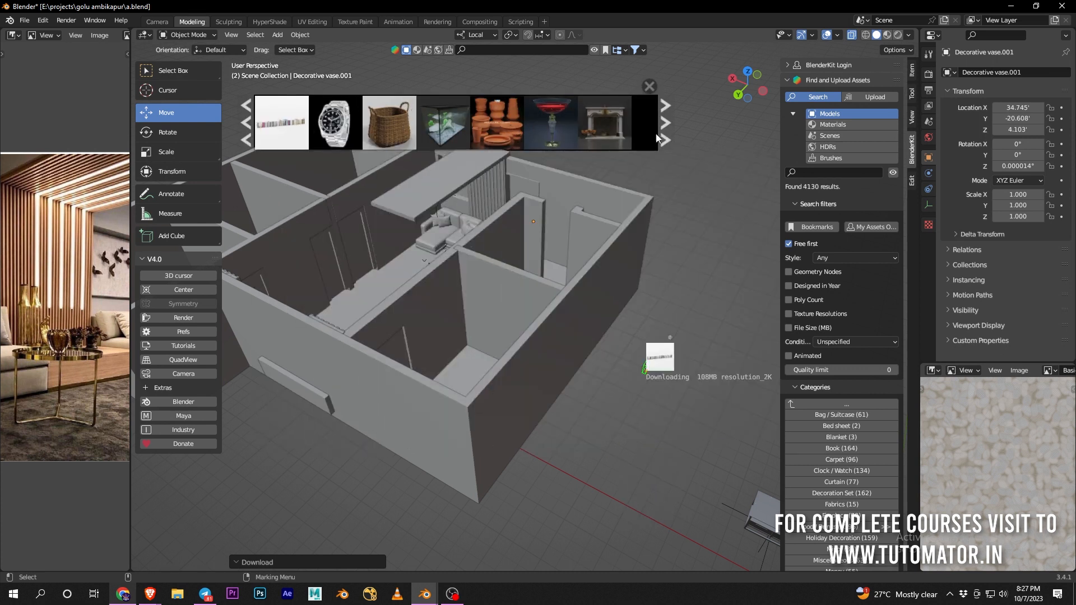
Look through further pages of the decoration models for more items suited to the living room
left_click(669, 122)
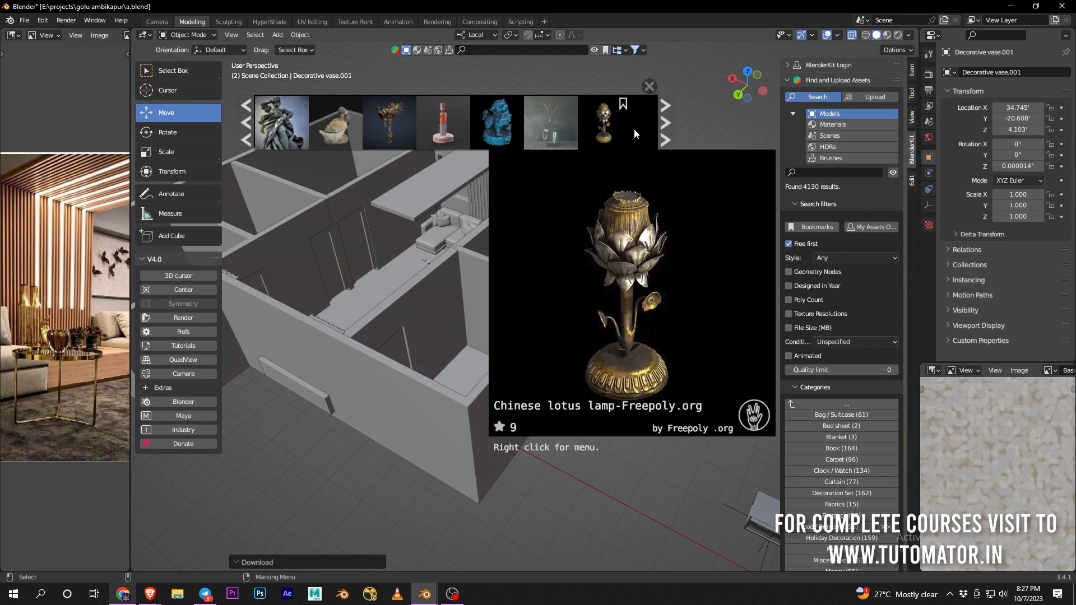
left_click(666, 120)
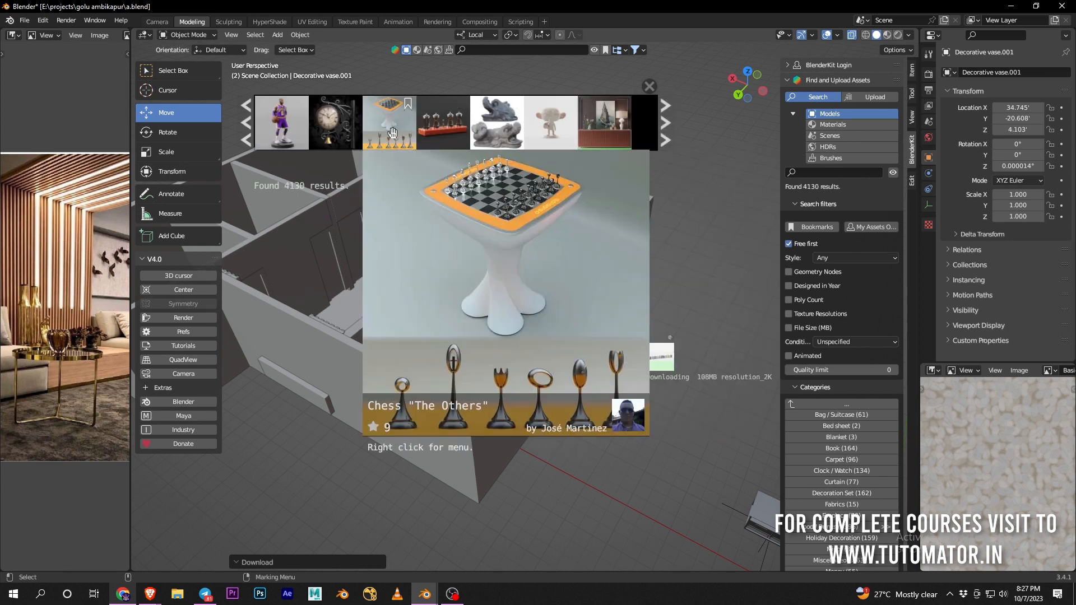
left_click(670, 129)
mouse_move(514, 130)
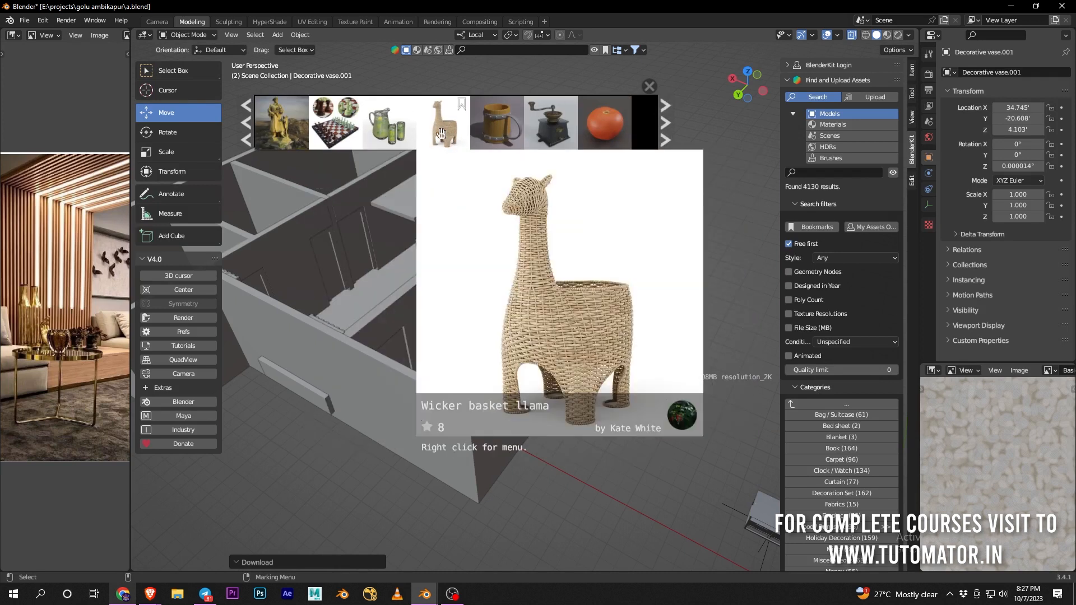
left_click(667, 123)
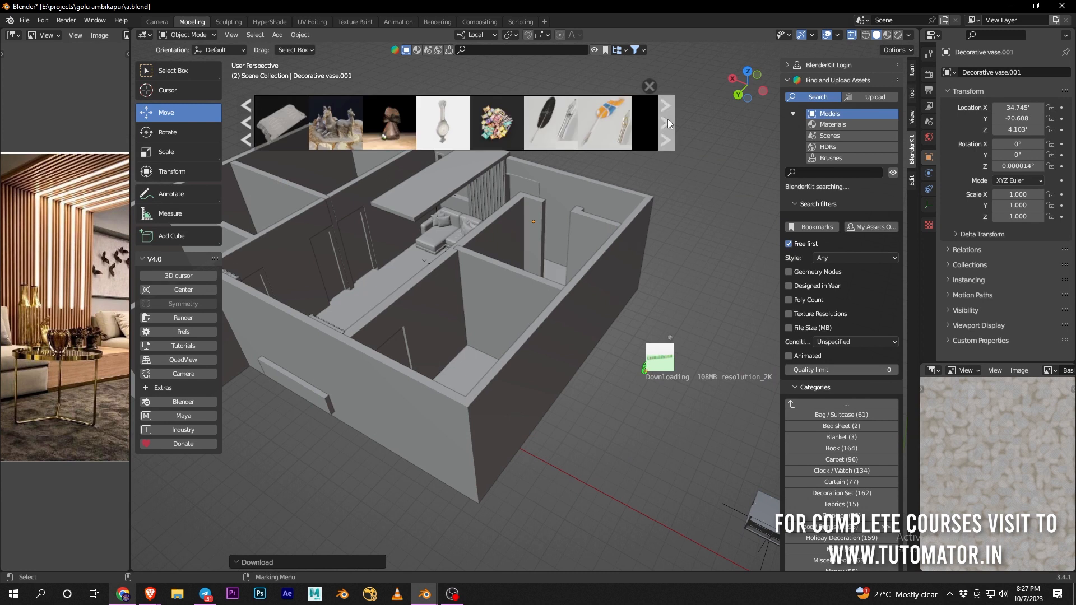
left_click(668, 118)
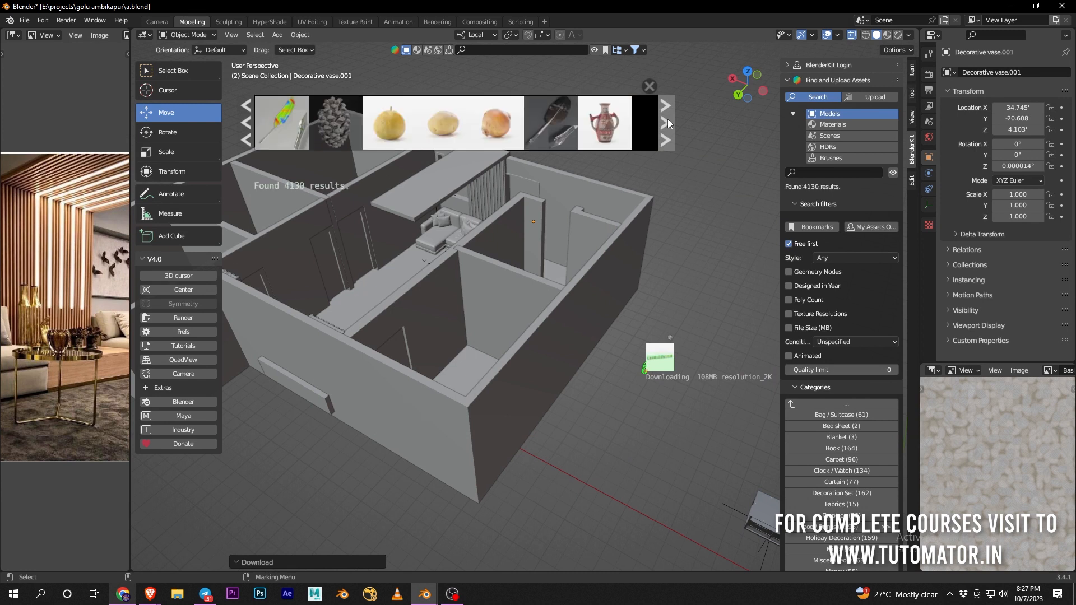
left_click(668, 119)
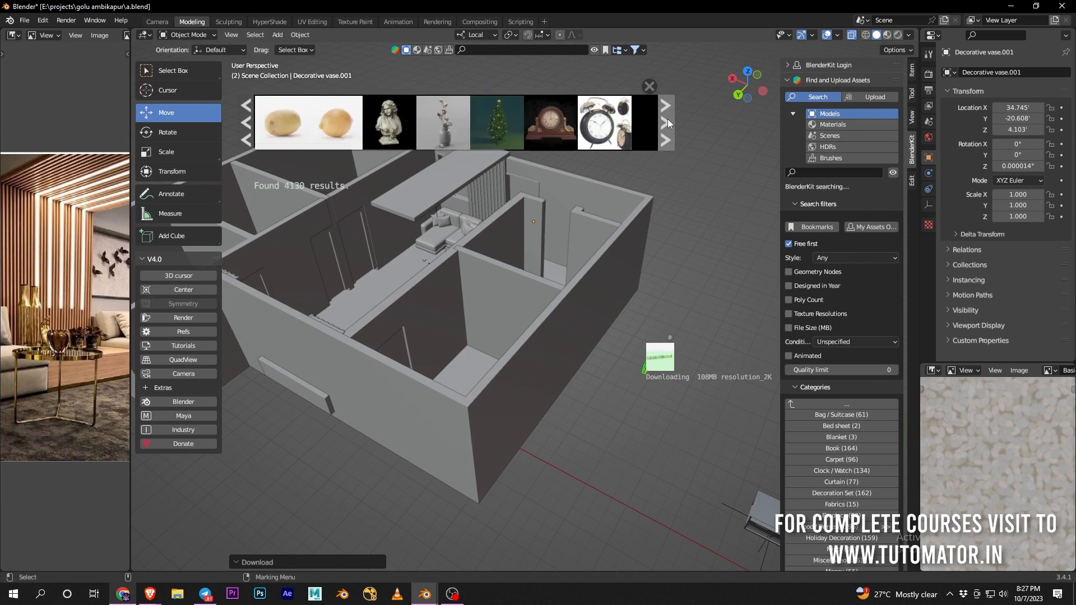
left_click(668, 119)
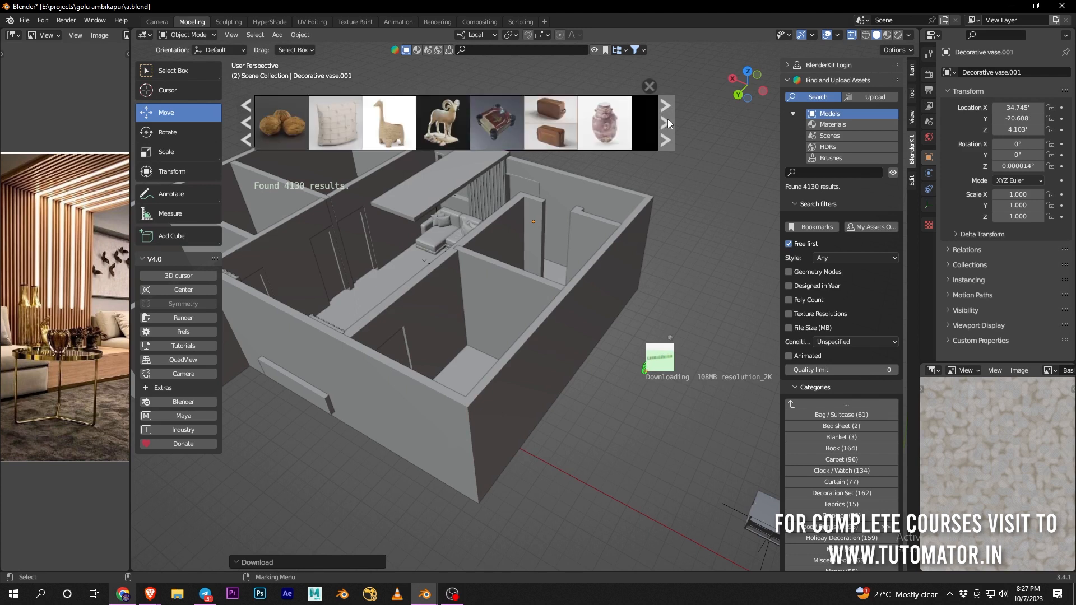
left_click(667, 119)
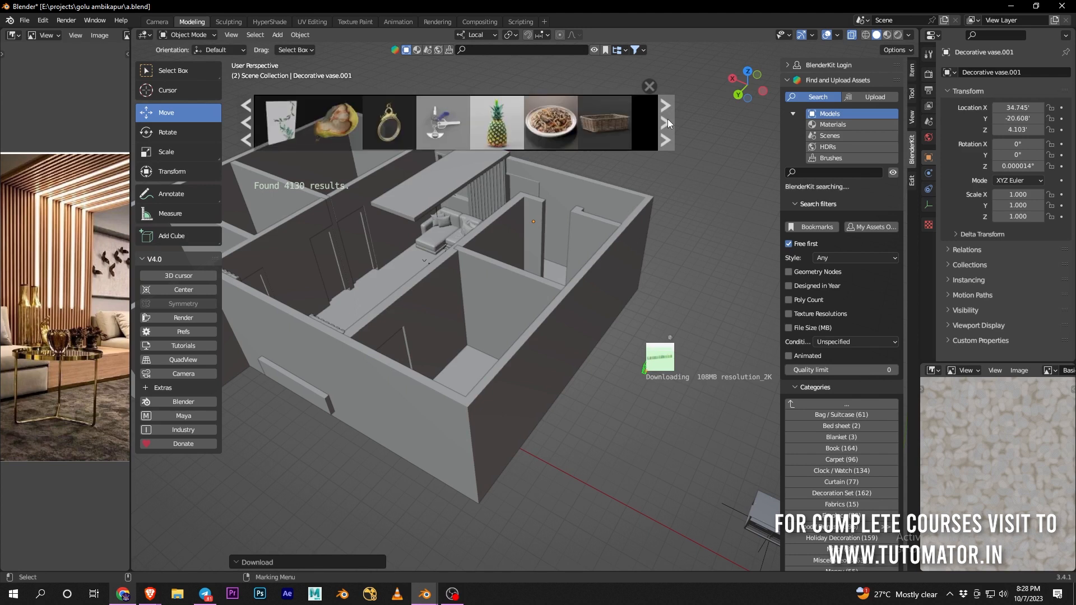
left_click(668, 119)
left_click(668, 119)
left_click(667, 118)
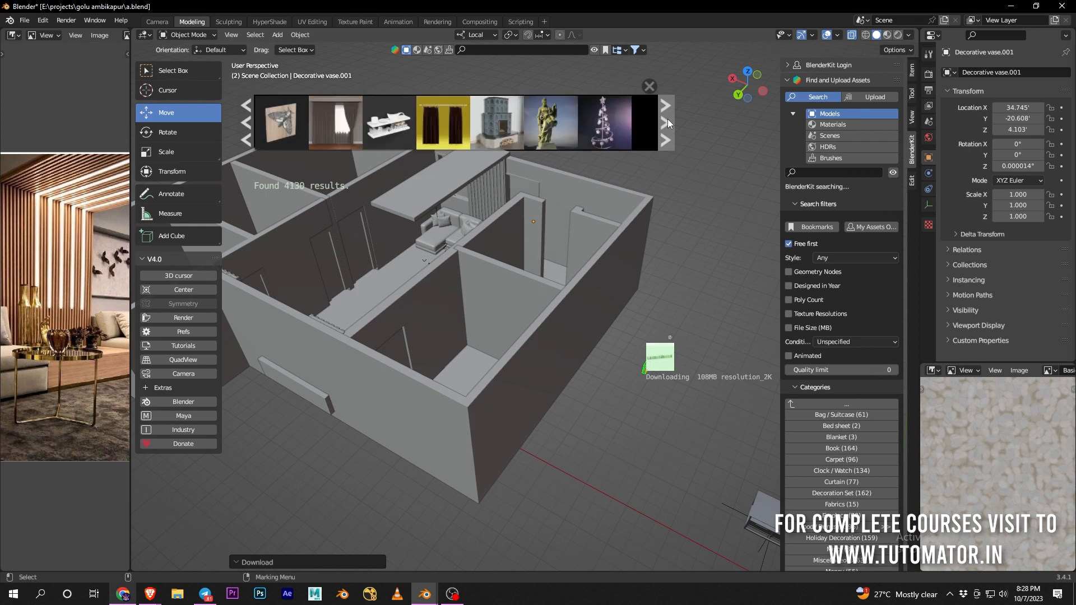
left_click(667, 119)
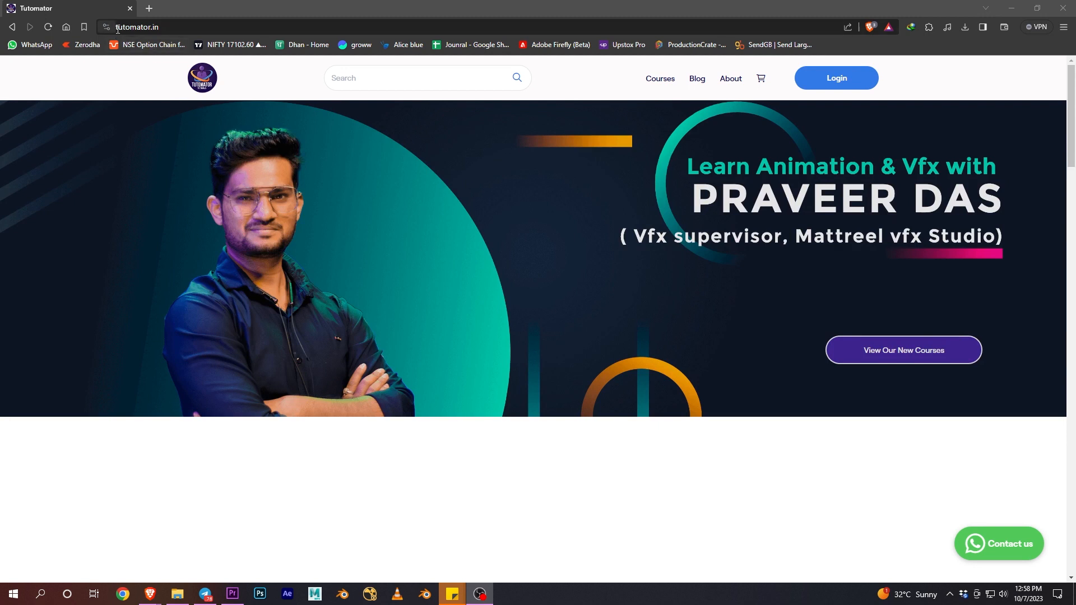
In the browser, look over the Tutomator course store and the Premiere Pro, Photoshop and After Effects course pages
left_click(662, 83)
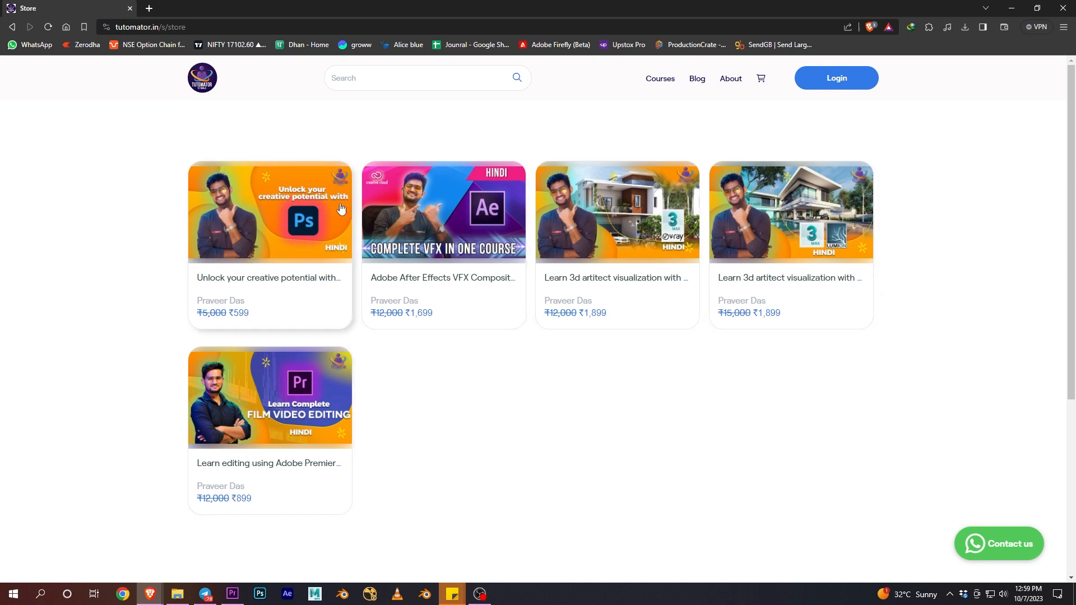
left_click(299, 387)
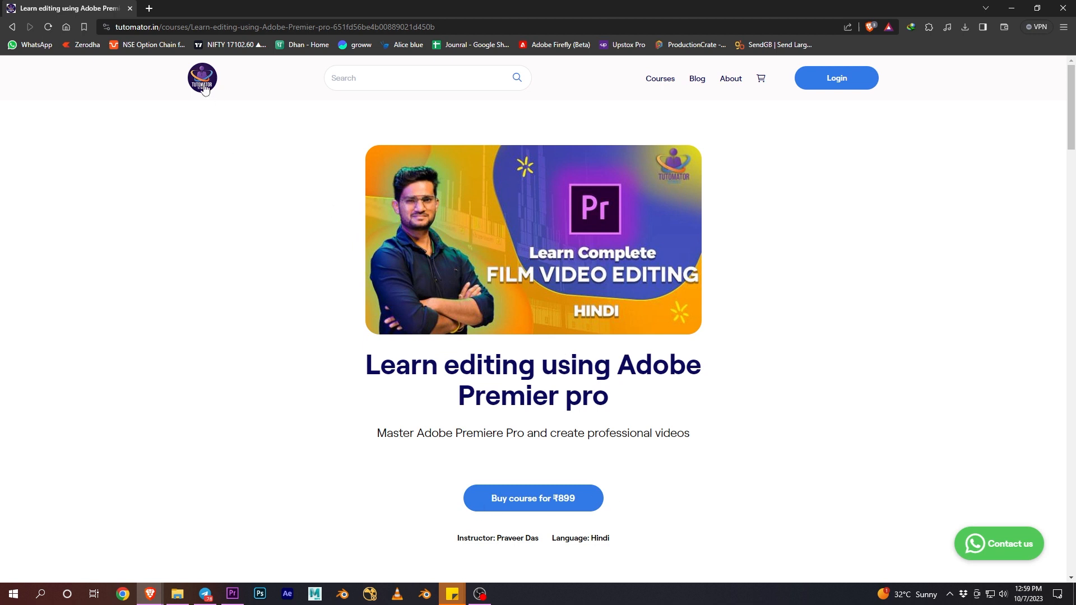
left_click(662, 79)
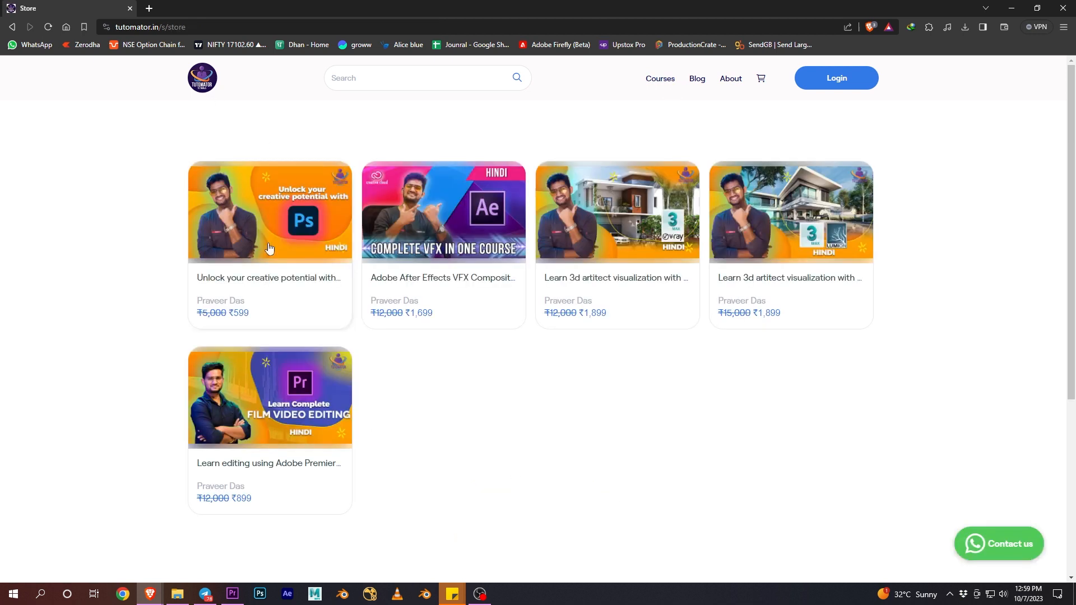
left_click(268, 217)
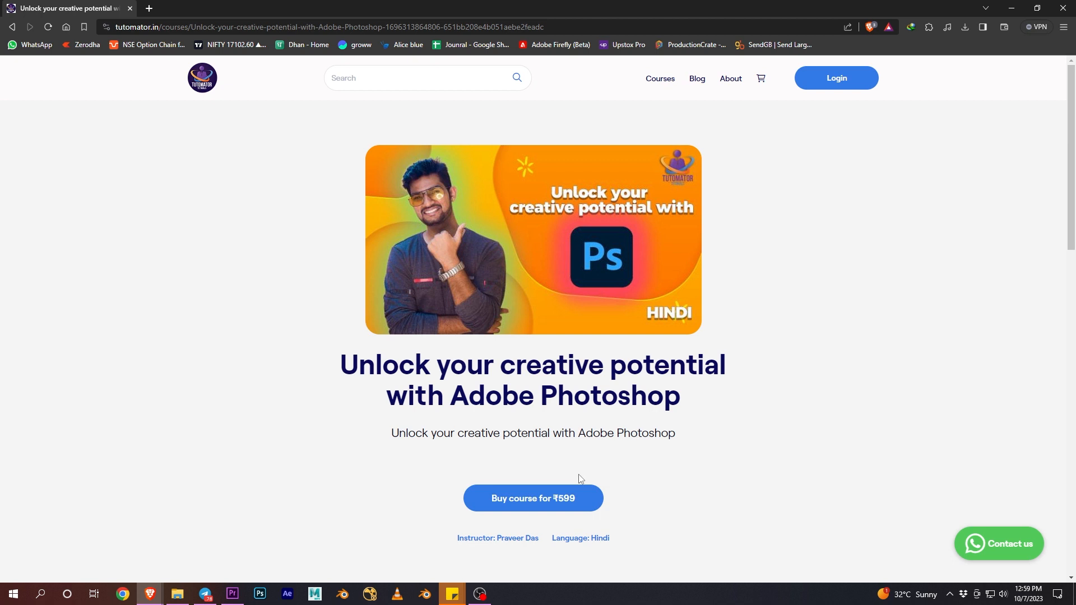
left_click(662, 79)
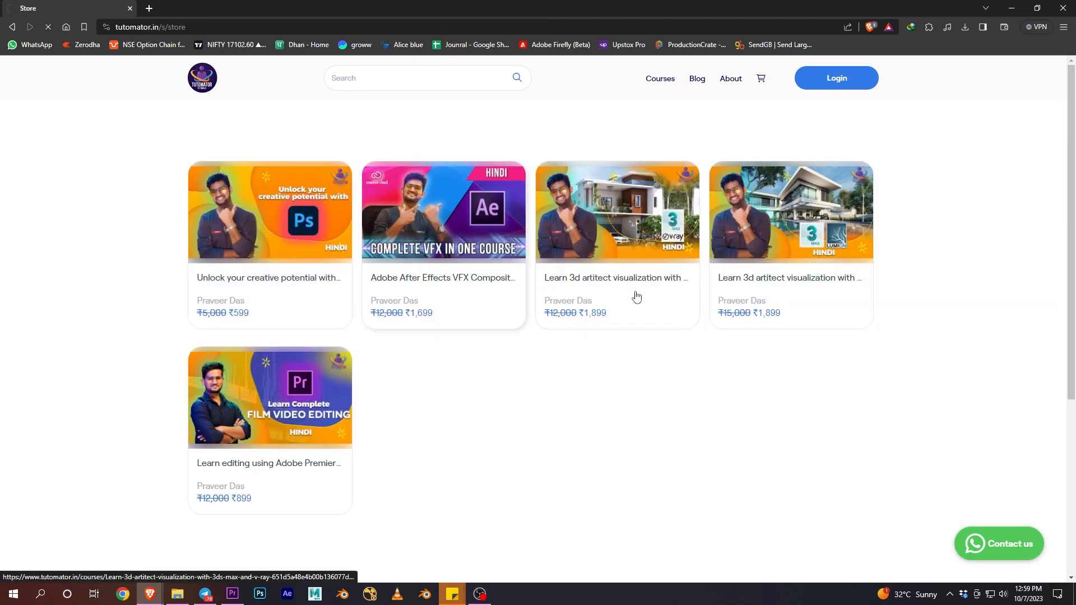
left_click(486, 226)
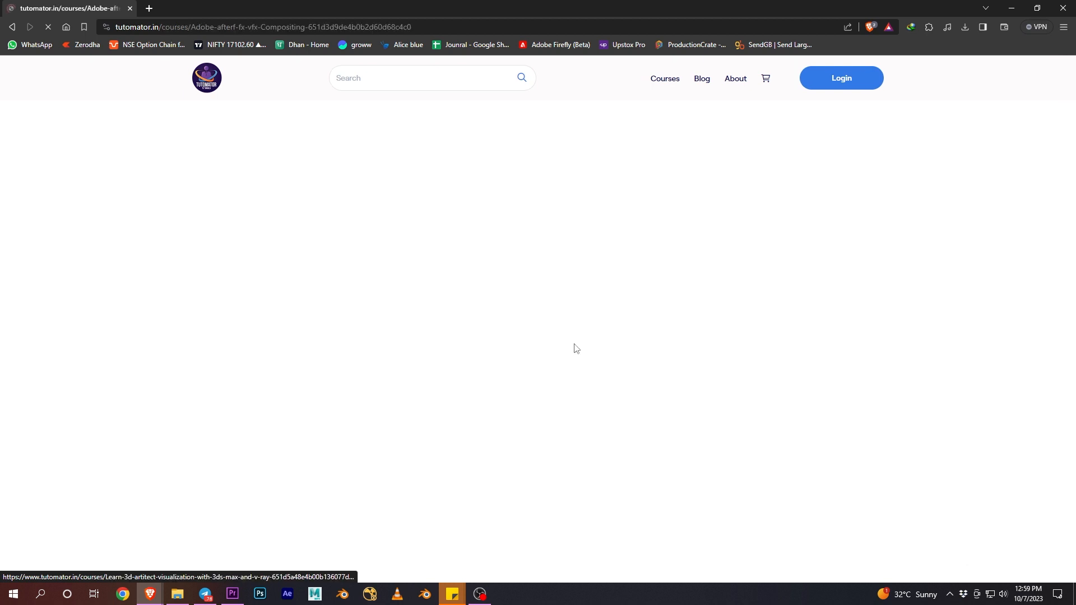
scroll(552, 297, "down", 3)
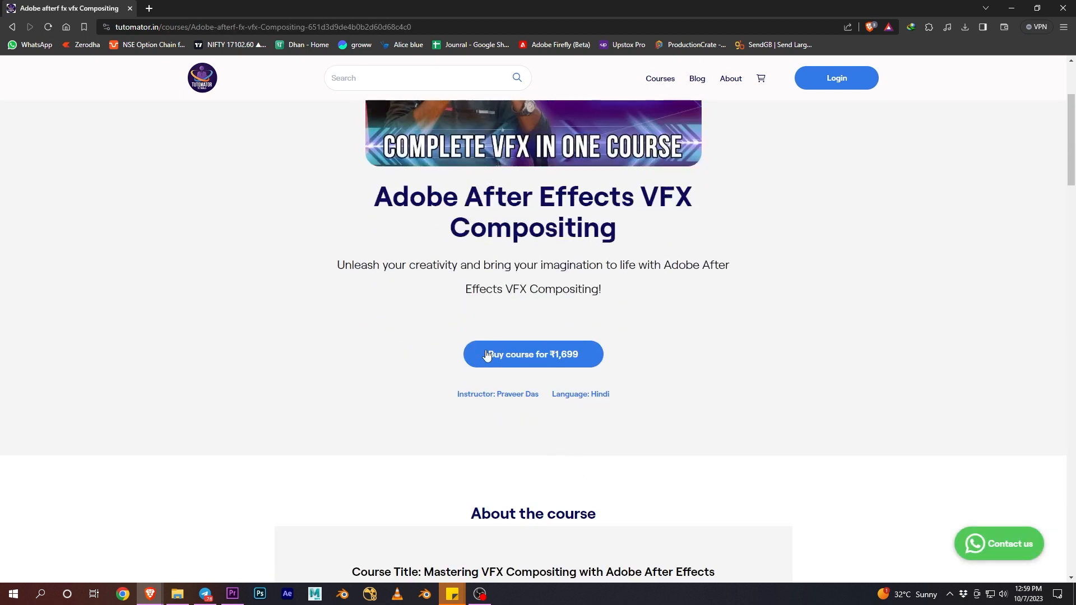
scroll(640, 343, "up", 3)
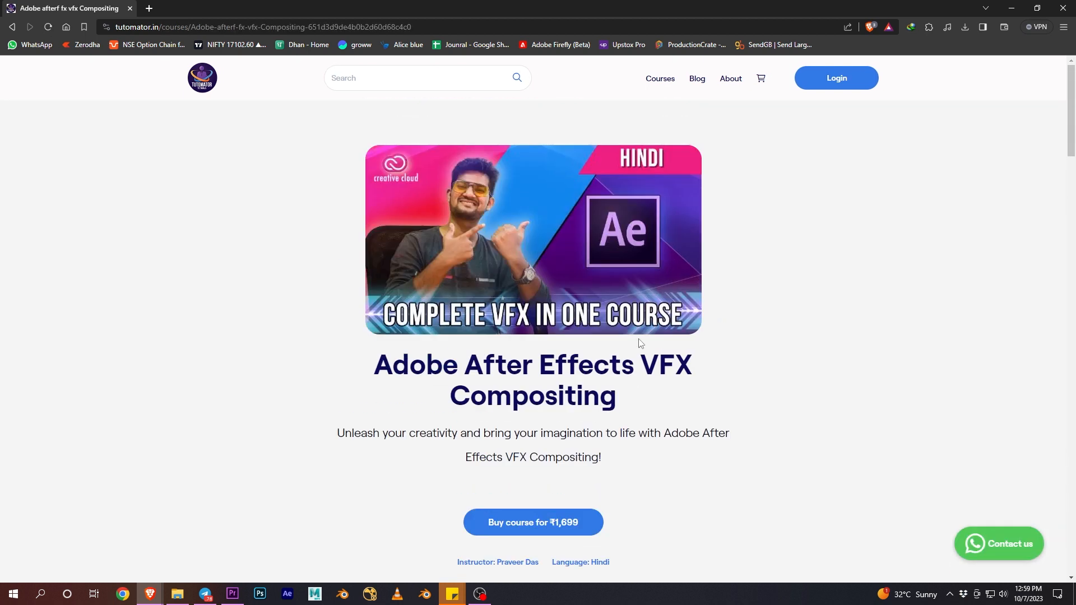
left_click(672, 83)
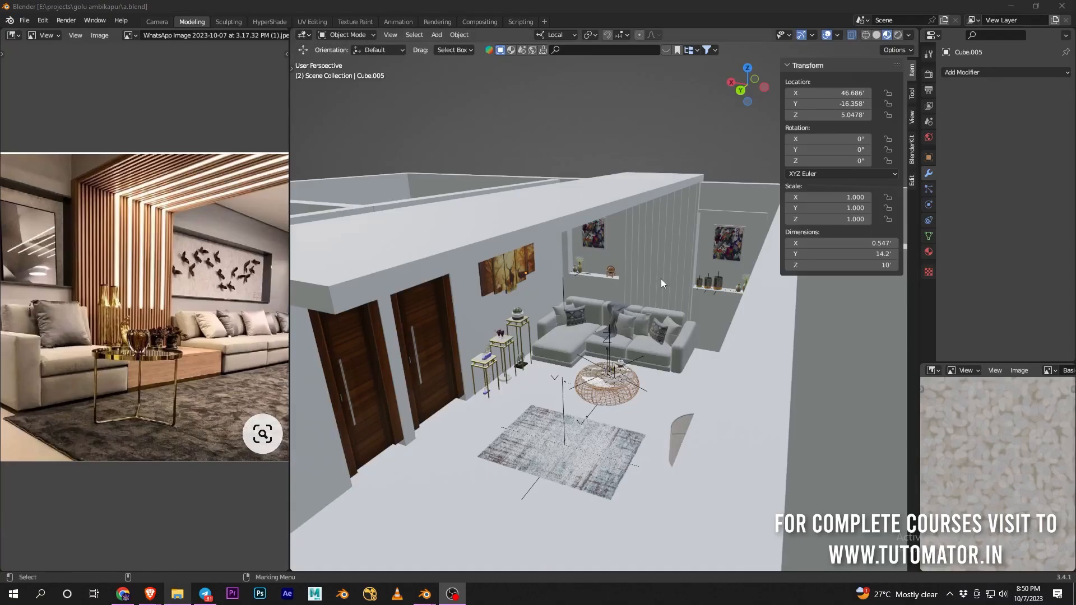
Back in Blender, examine the furnished sofa wall, including the niche shelf decor, the sofa cushions and the items on the coffee table
left_click(615, 138)
scroll(624, 298, "down", 4)
scroll(627, 291, "up", 6)
scroll(628, 291, "down", 2)
left_click_drag(630, 292, 657, 314, "alt")
scroll(664, 308, "up", 2)
mouse_move(658, 314)
middle_mouse_down()
mouse_move(541, 300)
mouse_move(720, 294)
mouse_move(654, 310)
mouse_move(714, 308)
mouse_move(549, 389)
mouse_move(675, 332)
mouse_move(792, 337)
mouse_move(581, 283)
mouse_move(576, 314)
mouse_move(523, 287)
middle_mouse_up()
left_click(523, 287)
left_click(460, 193)
mouse_move(529, 200)
middle_mouse_down()
mouse_move(563, 279)
mouse_move(665, 261)
mouse_move(688, 282)
mouse_move(654, 263)
mouse_move(683, 248)
middle_mouse_up()
left_click(655, 263)
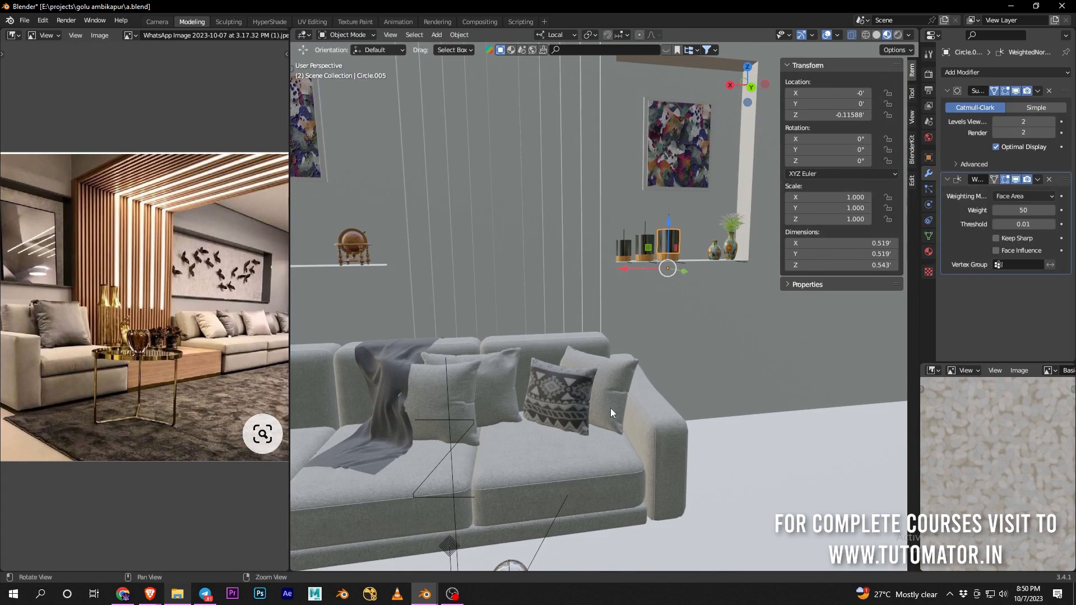
middle_click_drag(610, 408, 620, 337, "alt")
right_click_drag(619, 338, 611, 366, "alt")
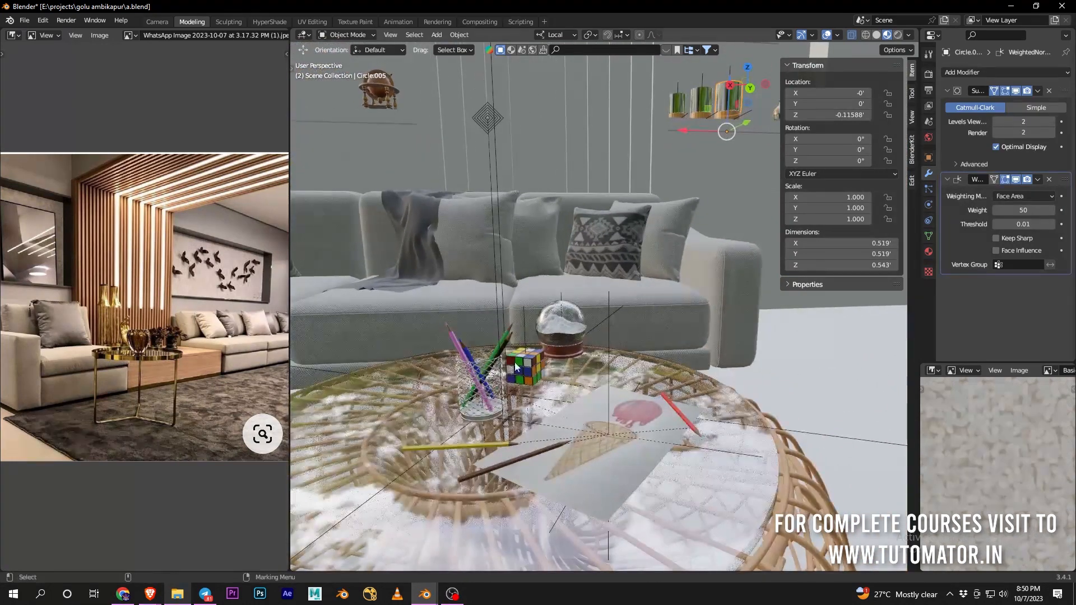
Inspect the rest of the living room: the doors, side stands, rug, sideboard with its decor and the wall clock
middle_click_drag(635, 341, 682, 269)
left_click(474, 259)
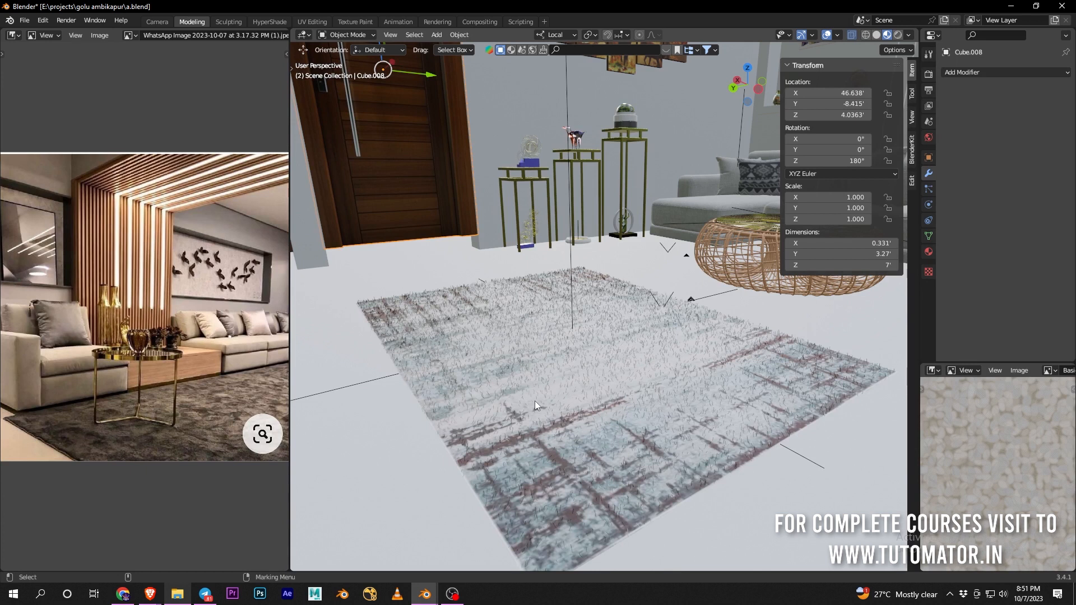
middle_click_drag(582, 307, 673, 369)
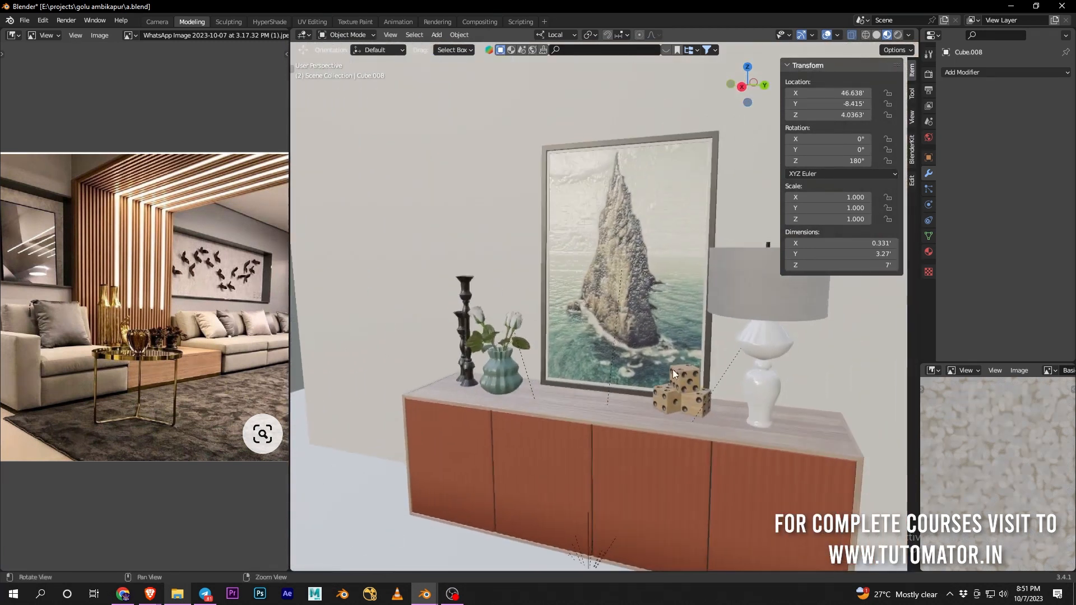
middle_click_drag(593, 290, 665, 295)
middle_click_drag(670, 378, 628, 362)
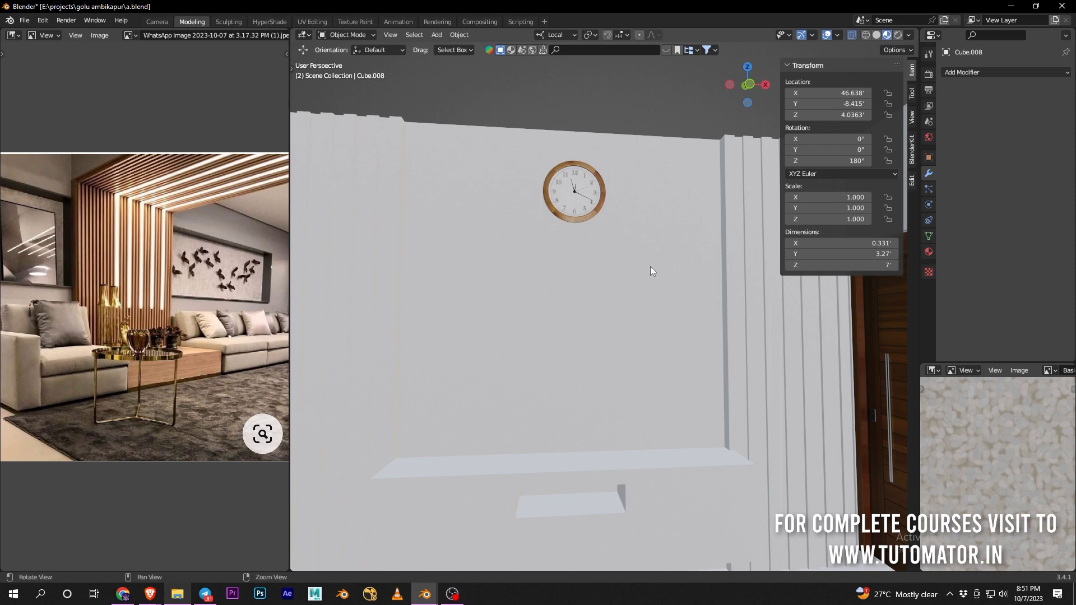
Examine the slatted ceiling panel from inside the living room, and the open-topped house with its walls, doors and floor from above
middle_click_drag(617, 114, 632, 300)
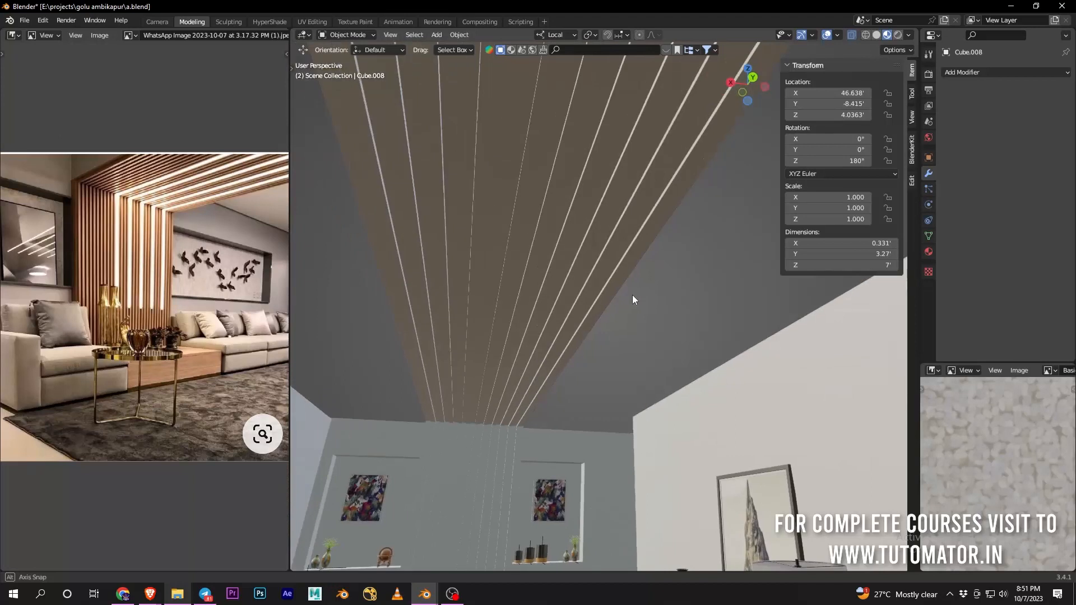
middle_click_drag(580, 211, 466, 370)
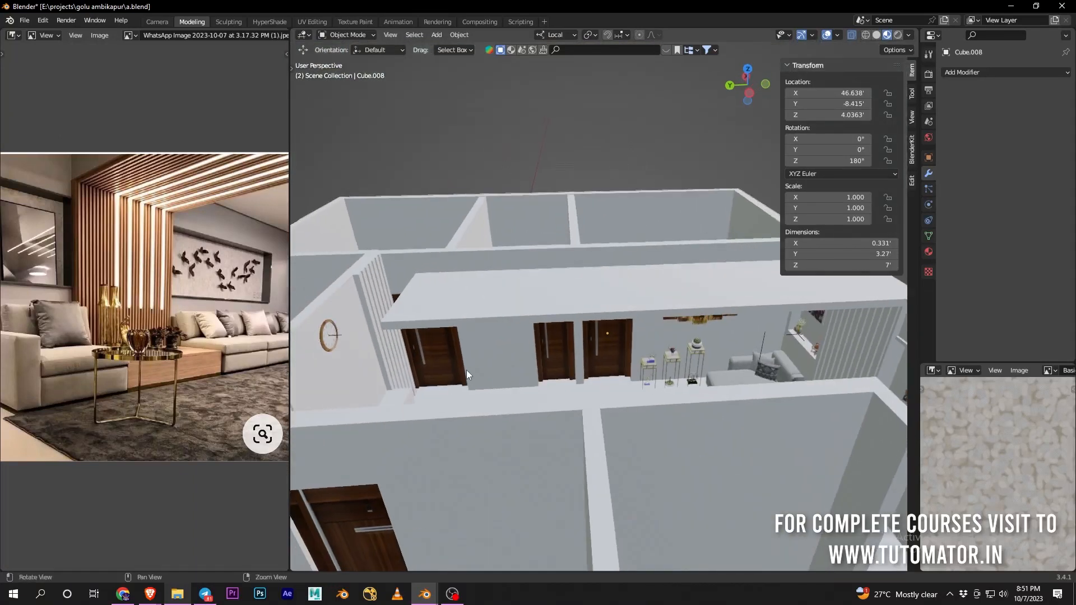
left_click(438, 308)
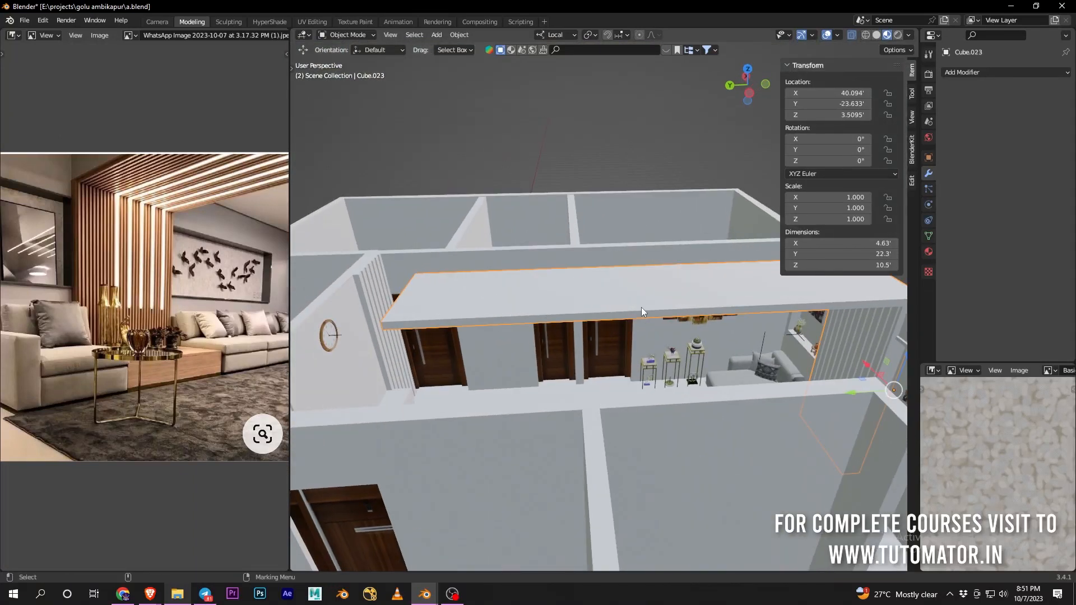
middle_click_drag(553, 303, 731, 309)
middle_click_drag(641, 431, 643, 210)
scroll(660, 348, "down", 10)
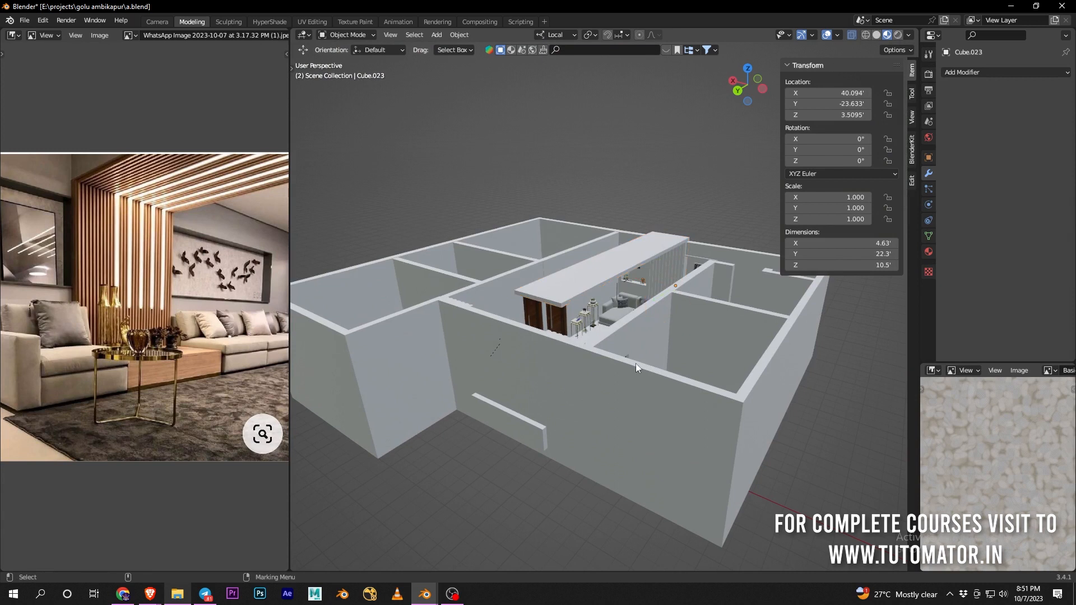
scroll(635, 363, "up", 4)
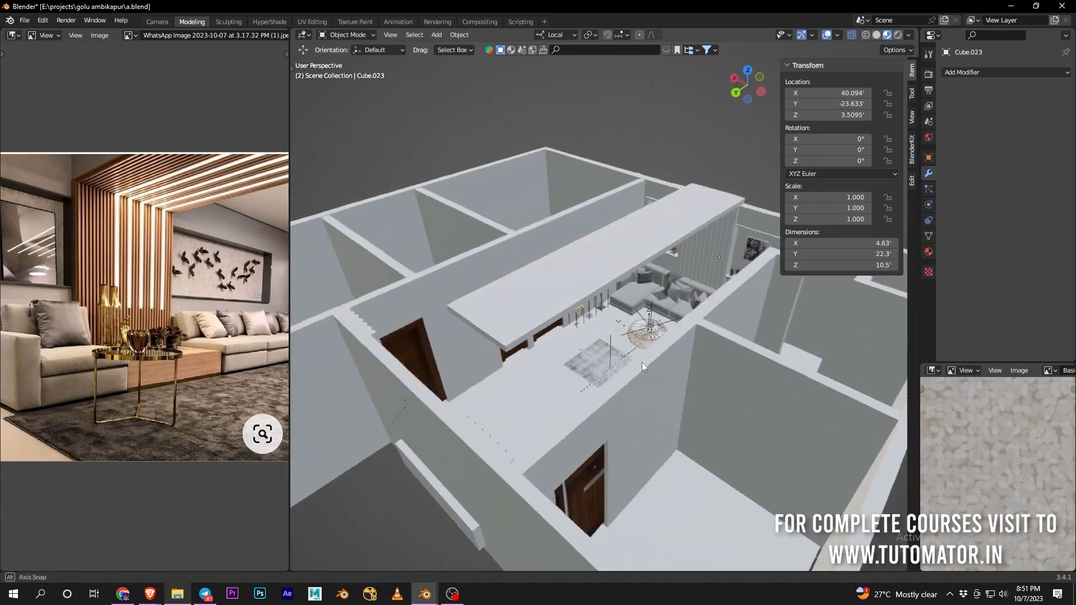
left_click(696, 503)
middle_click_drag(751, 454, 644, 418)
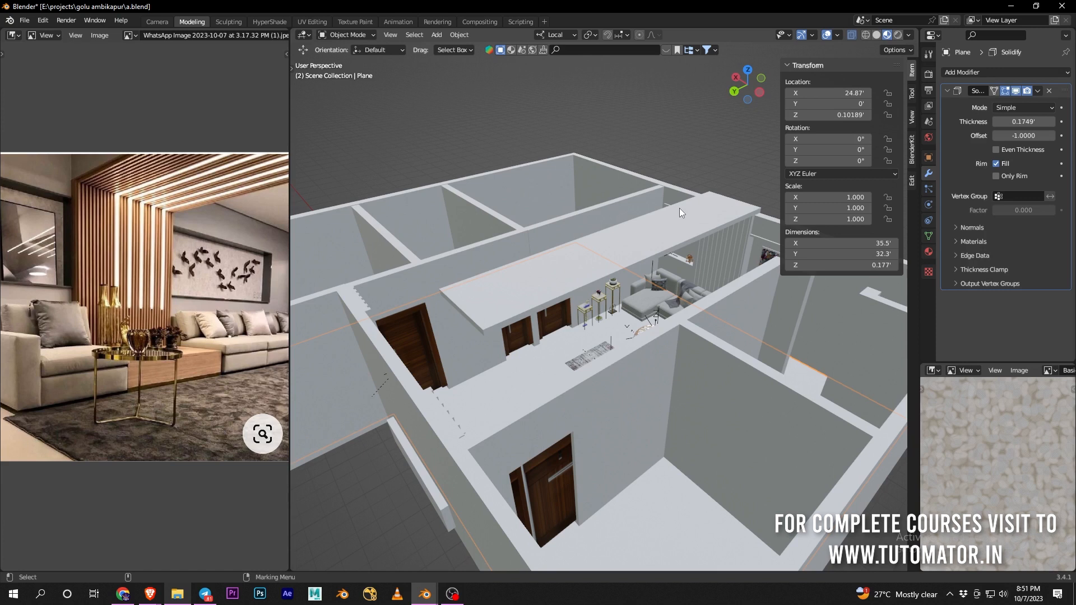
Change the reference image area to an Outliner and enable the ceiling collection in the view layer
left_click(14, 36)
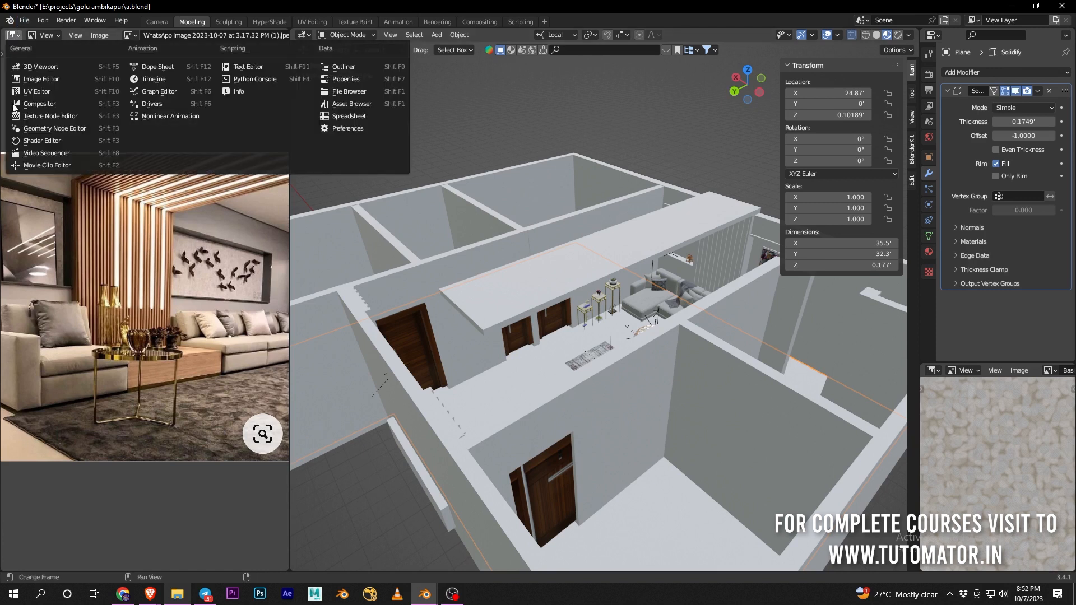
left_click(343, 67)
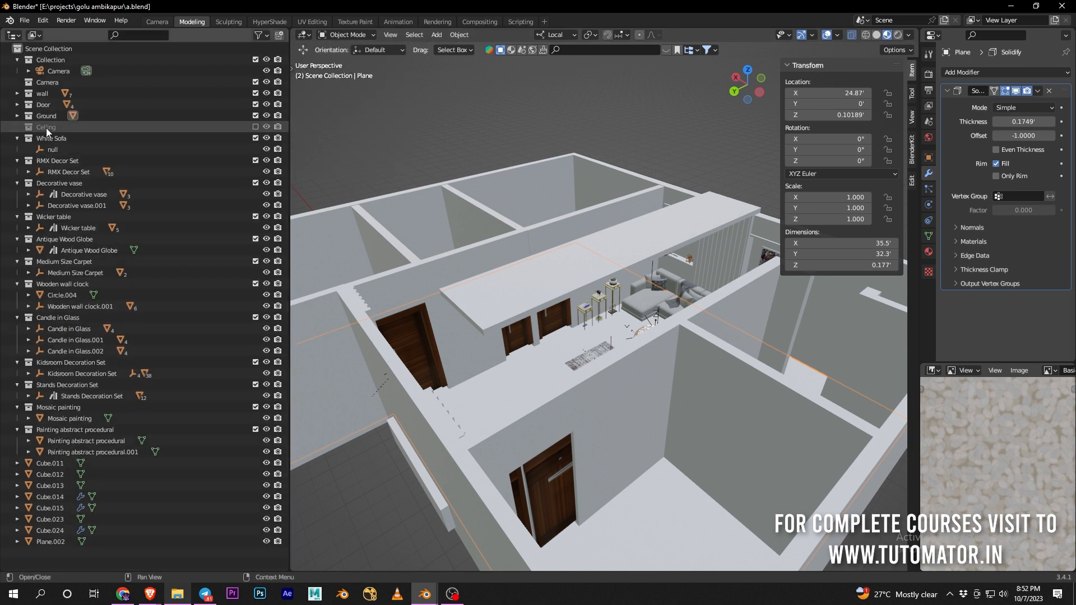
left_click(255, 127)
View the living room from inside, facing the sofa wall, and hide the transform sidebar to clear the viewport
scroll(527, 263, "up", 3)
left_click_drag(528, 263, 558, 230, "alt")
mouse_move(557, 229)
middle_mouse_down()
mouse_move(539, 260)
mouse_move(594, 243)
mouse_move(577, 248)
mouse_move(634, 276)
mouse_move(588, 228)
mouse_move(607, 241)
mouse_move(582, 245)
mouse_move(701, 273)
mouse_move(636, 278)
mouse_move(642, 284)
middle_mouse_up()
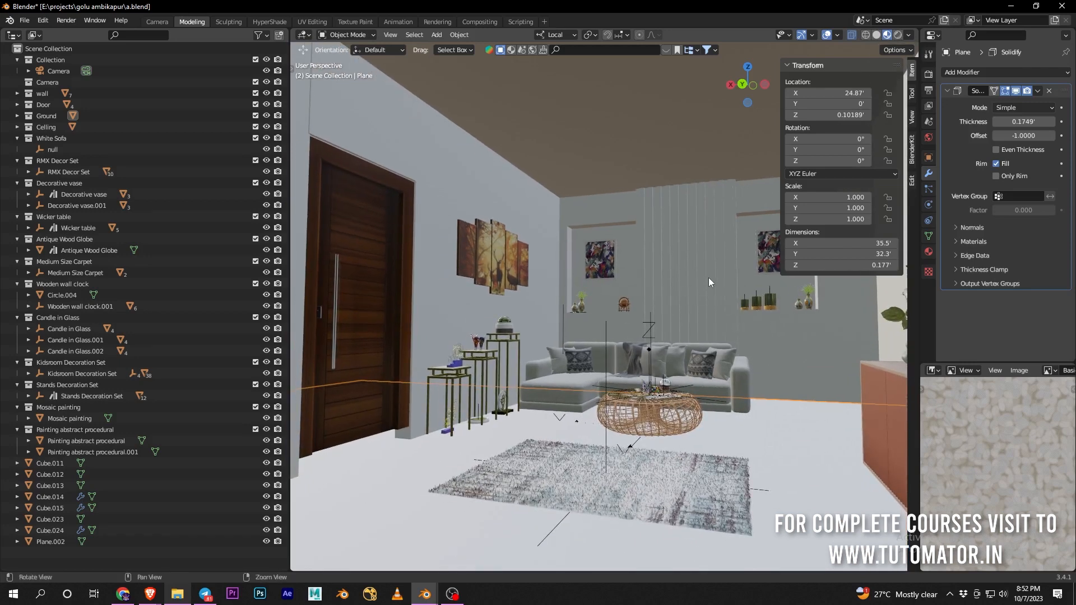
middle_click_drag(709, 280, 745, 213)
left_click_drag(784, 148, 897, 152)
middle_click_drag(696, 239, 634, 254)
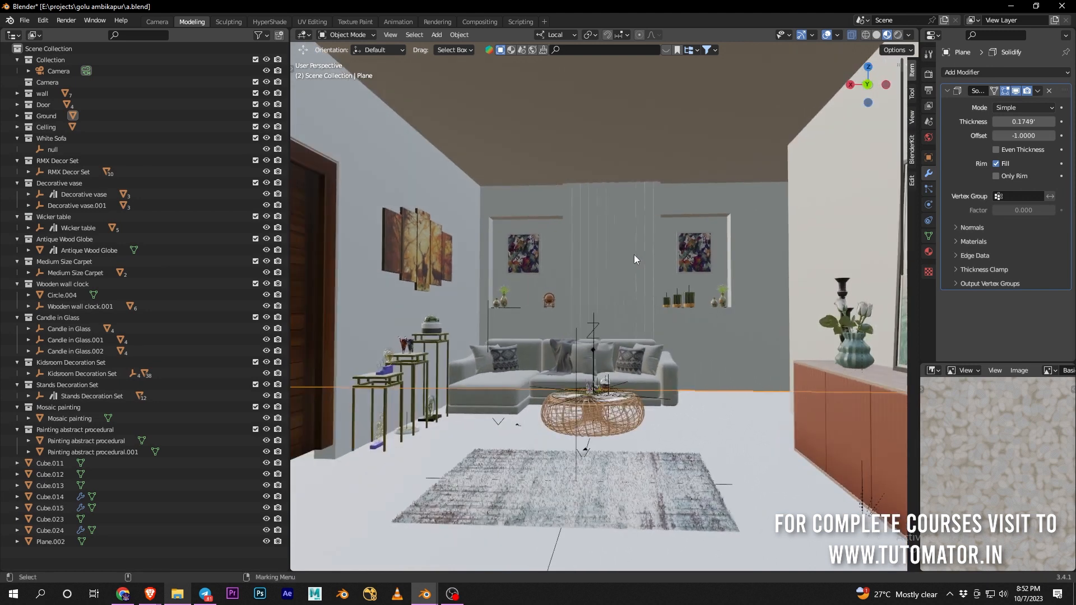